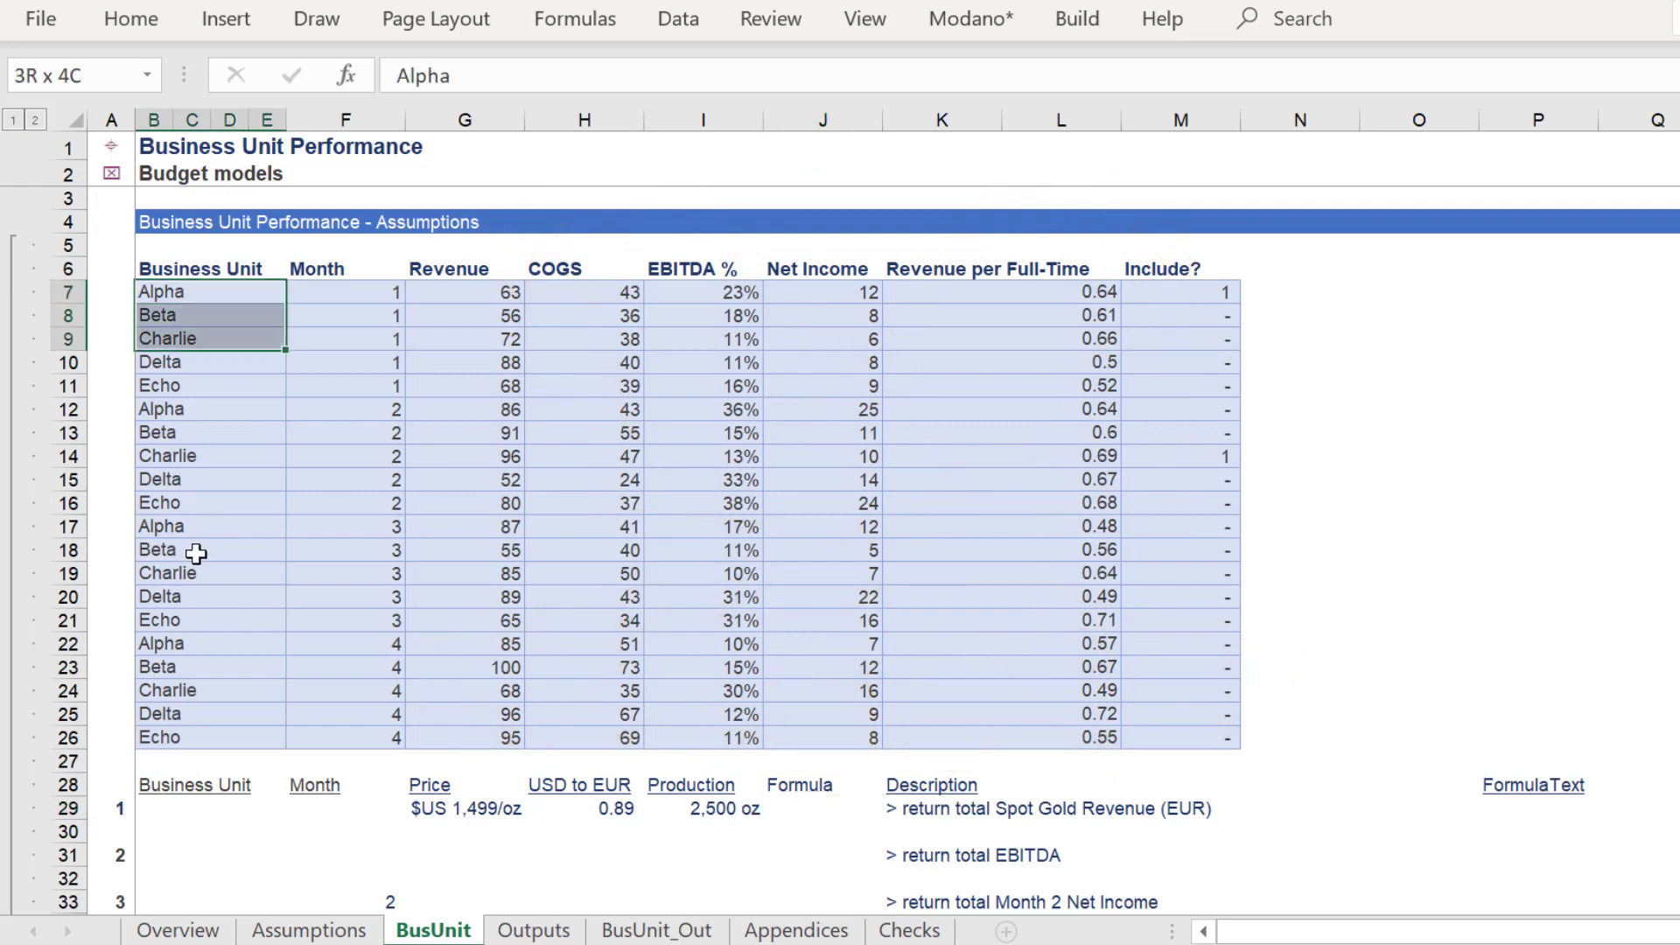
Review the table's business unit names and its Month, Revenue, COGS, EBITDA % and Include? columns
drag(196, 553, 208, 749)
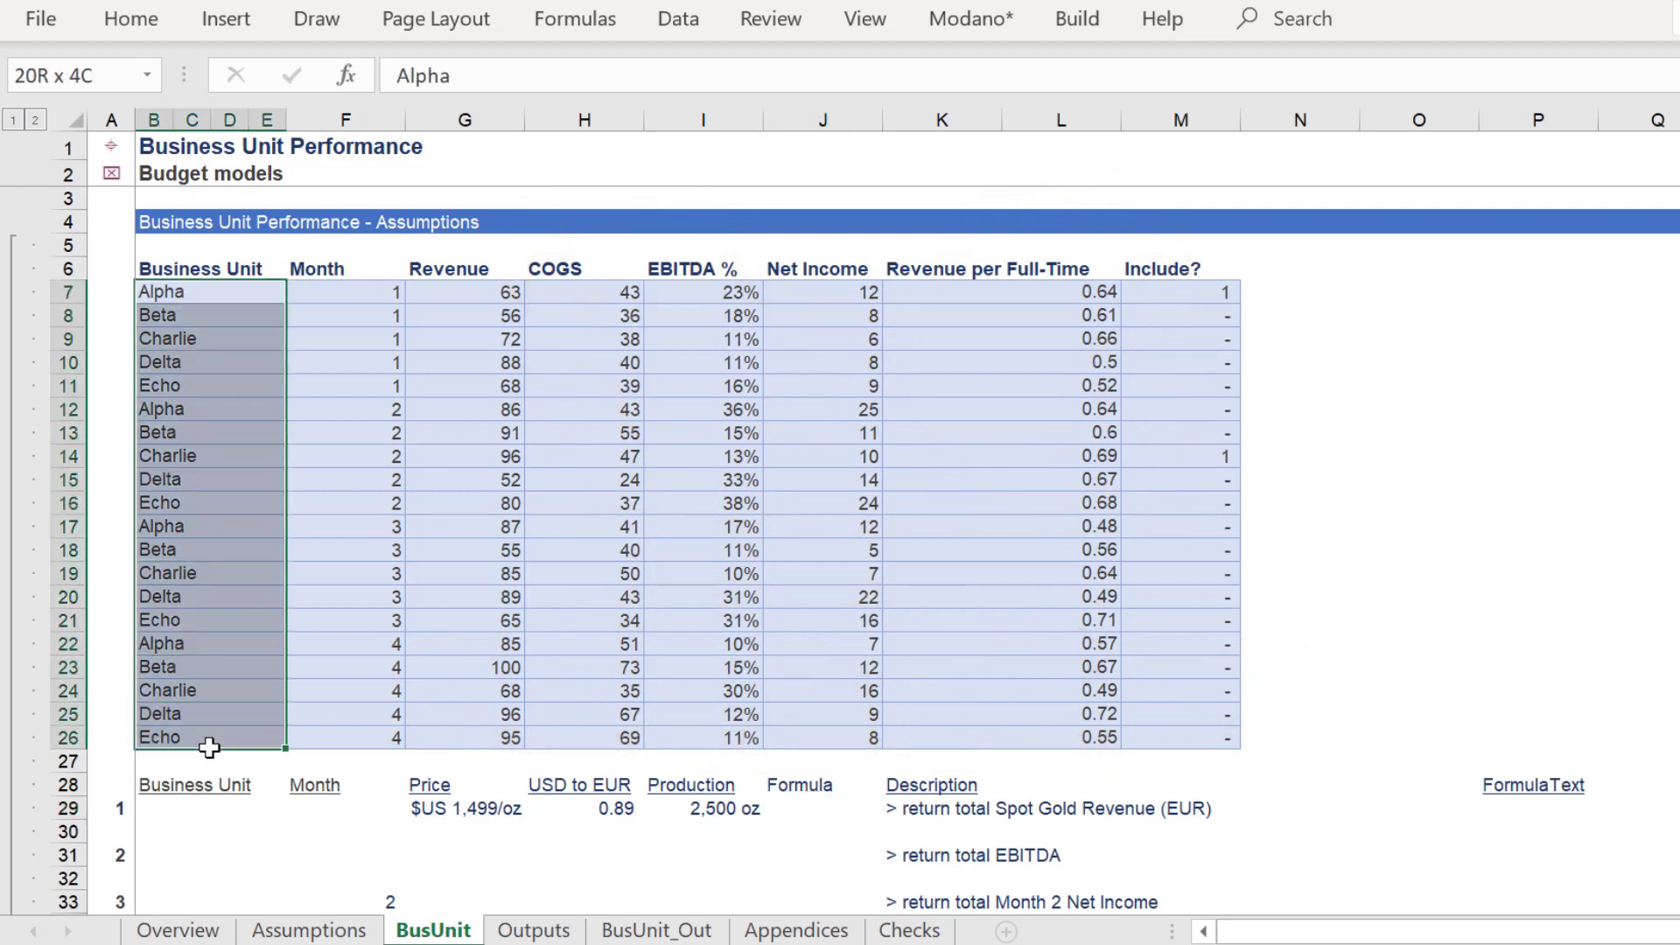
click(358, 268)
click(474, 264)
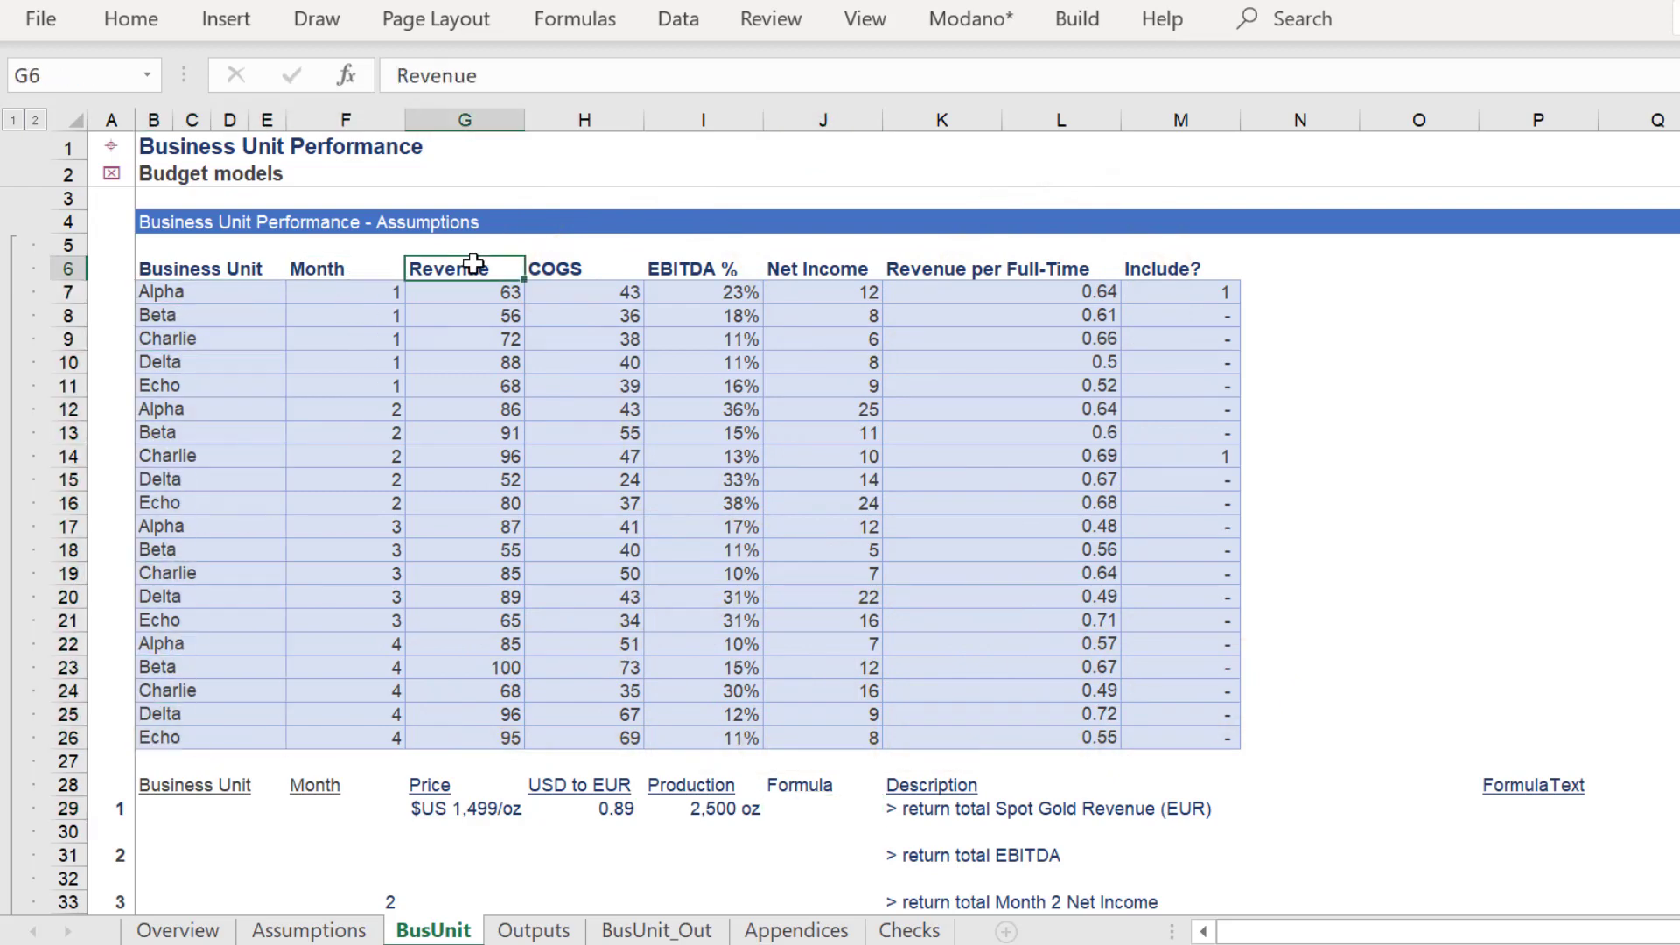
key(Right)
key(Right)
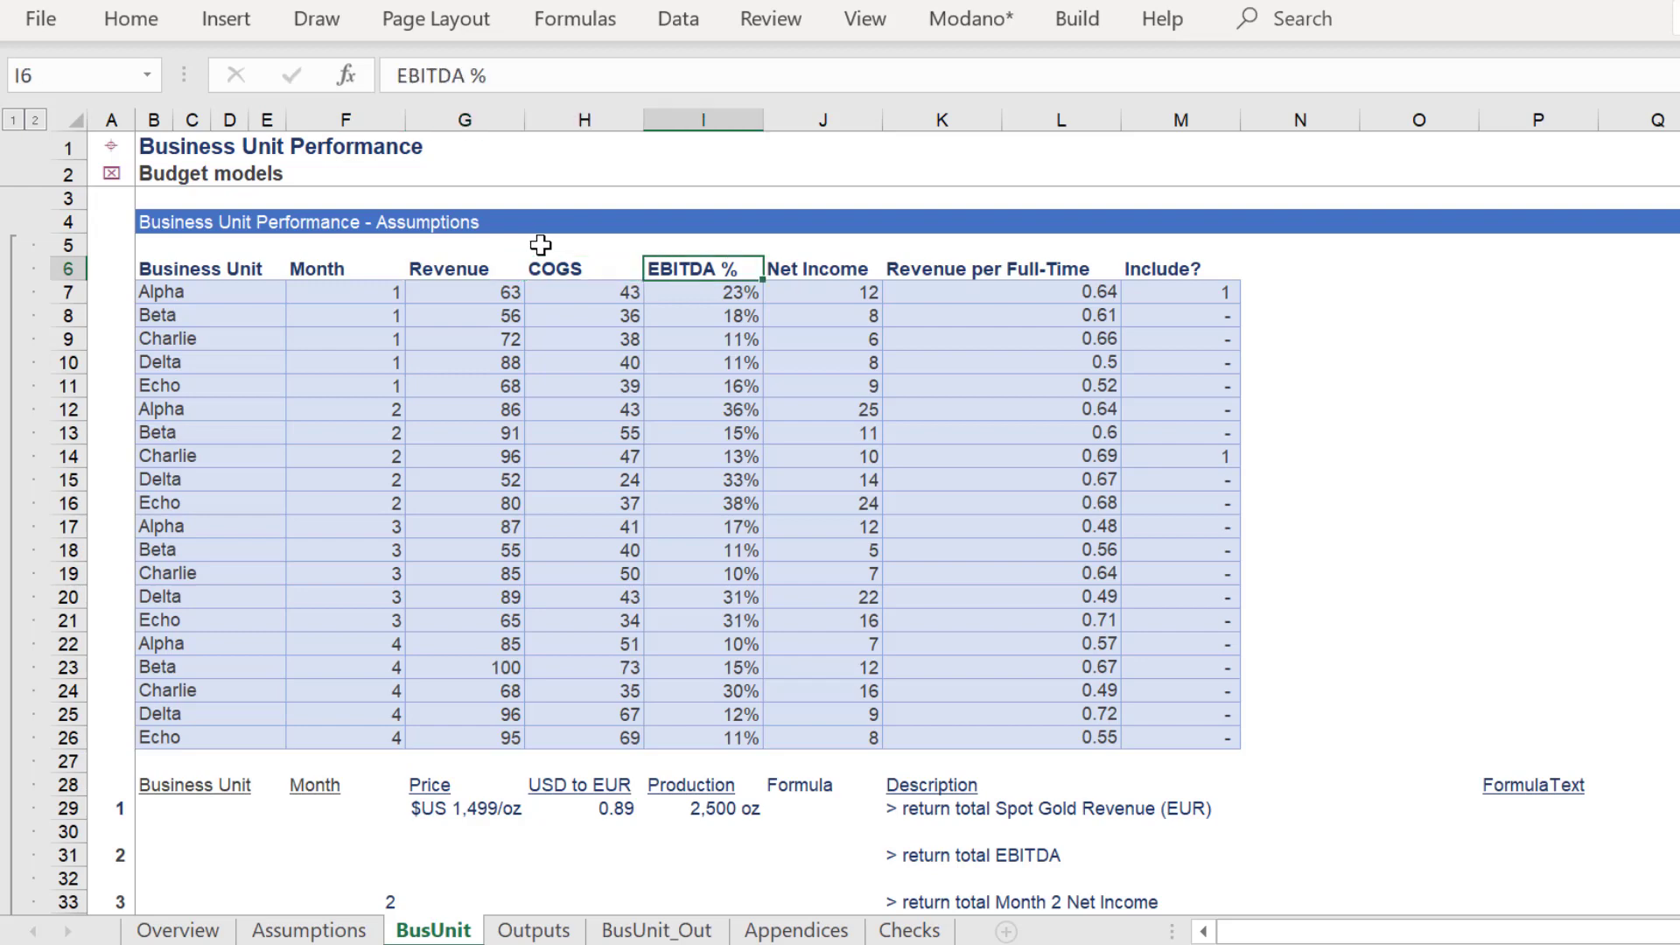
key(Right)
key(Right)
key(Right)
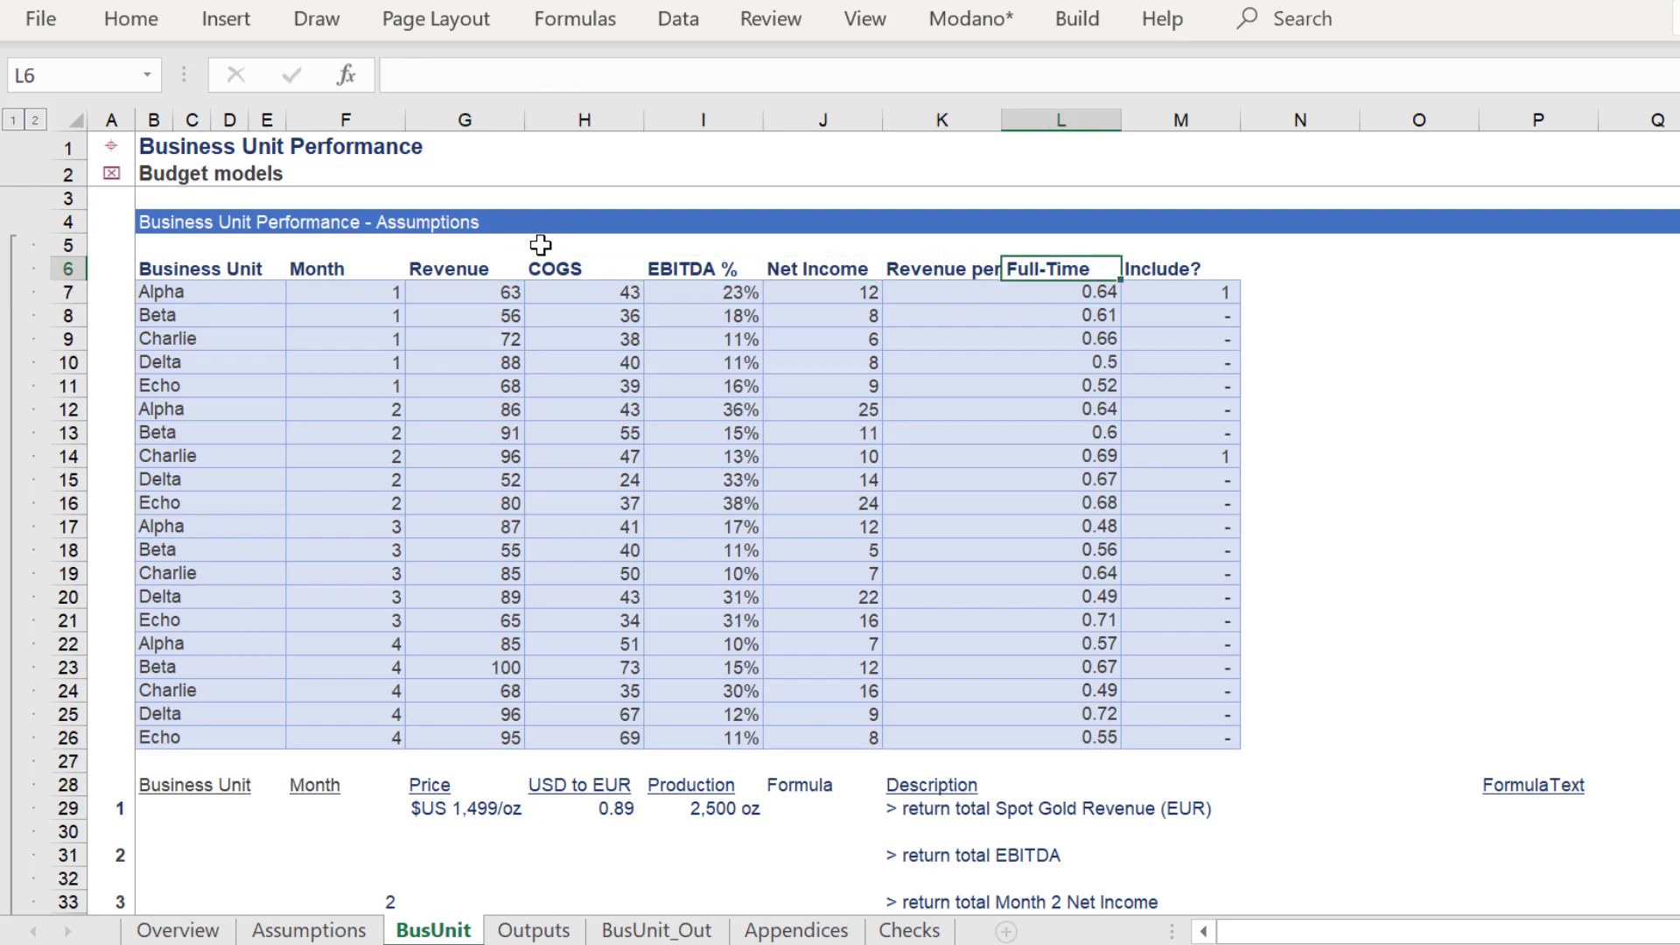
key(Right)
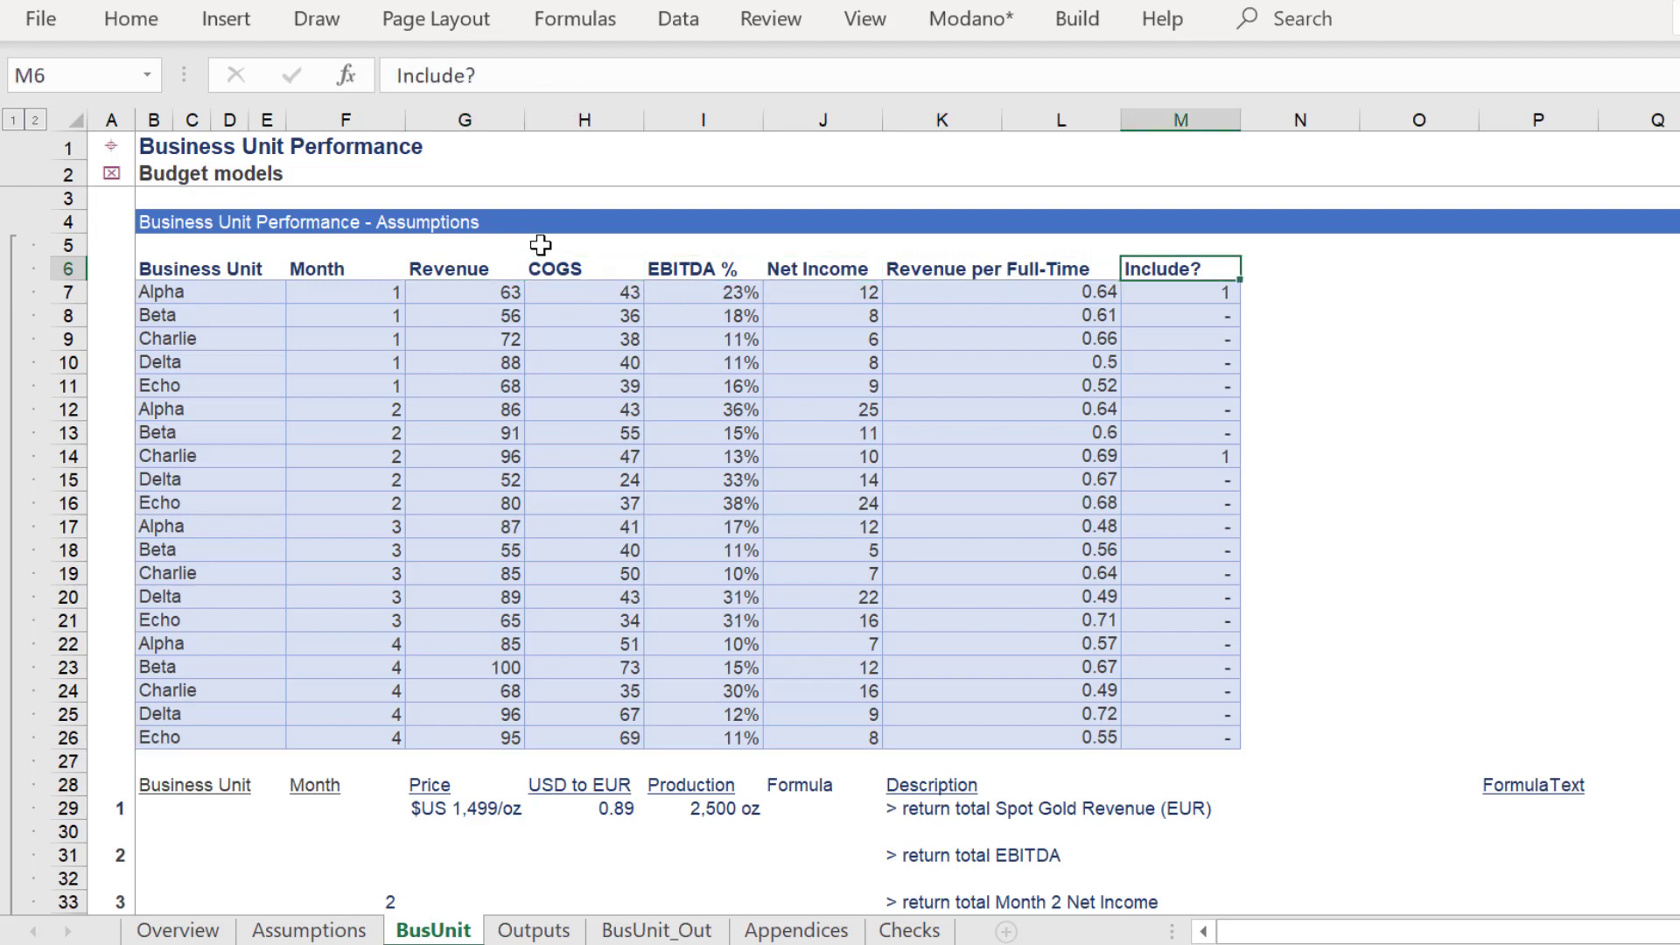
Enter =SUMPRODUCT(G29,H29,I29) in J29, giving 3,335,275.0 Spot Gold Revenue in EUR
click(784, 811)
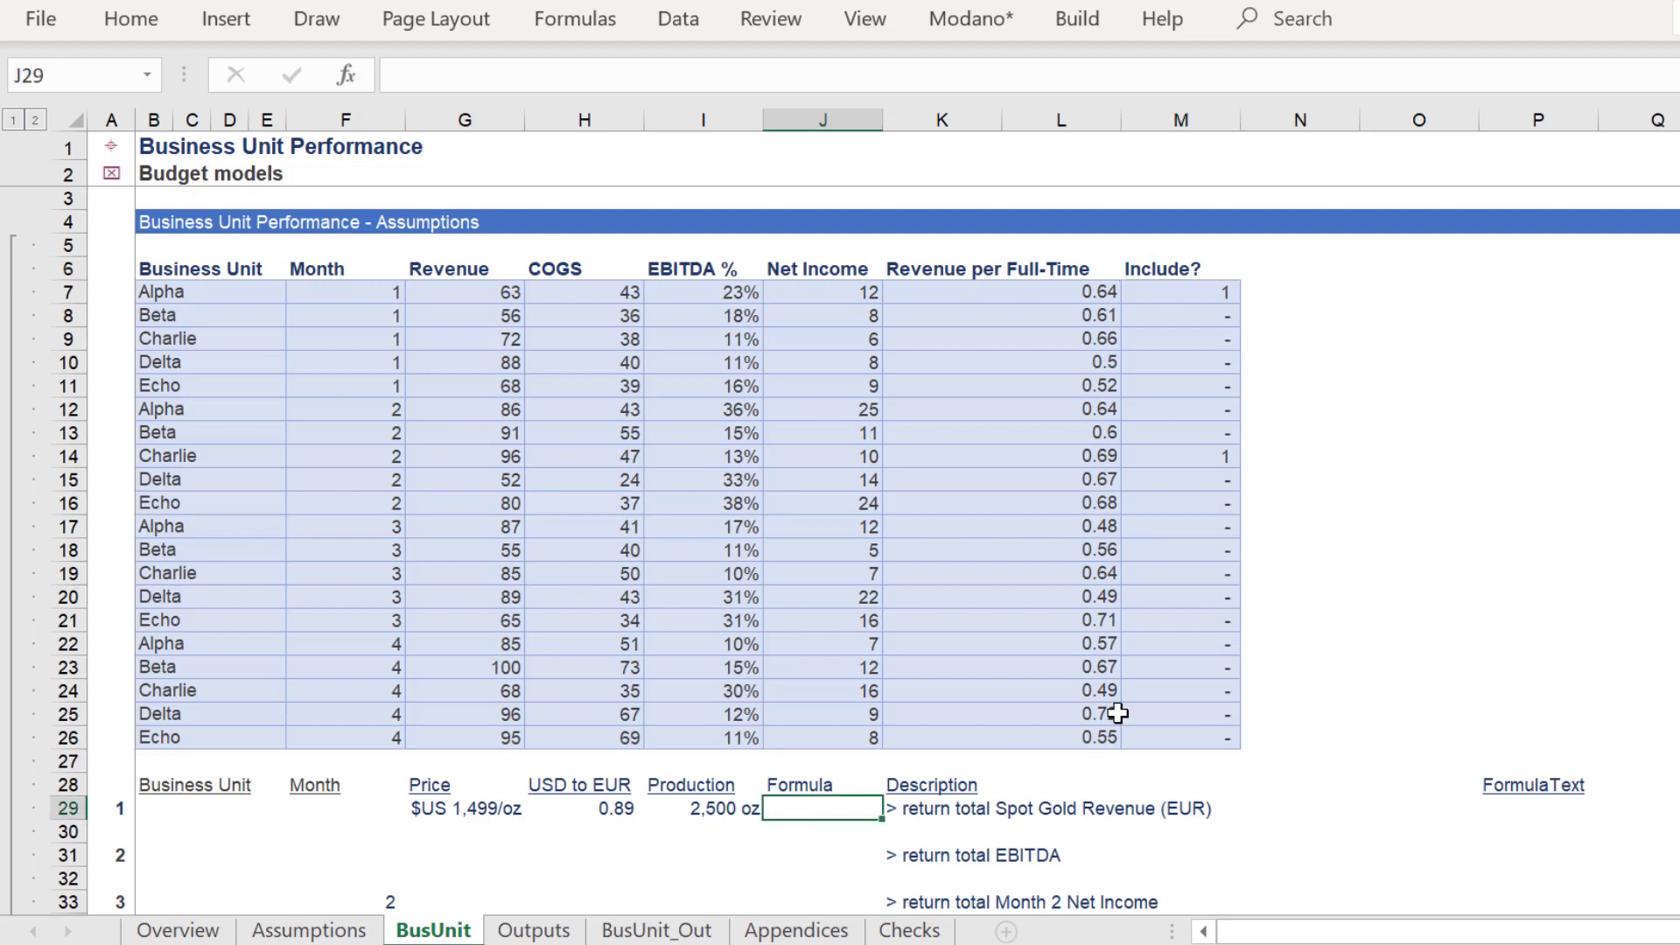
text(=sum)
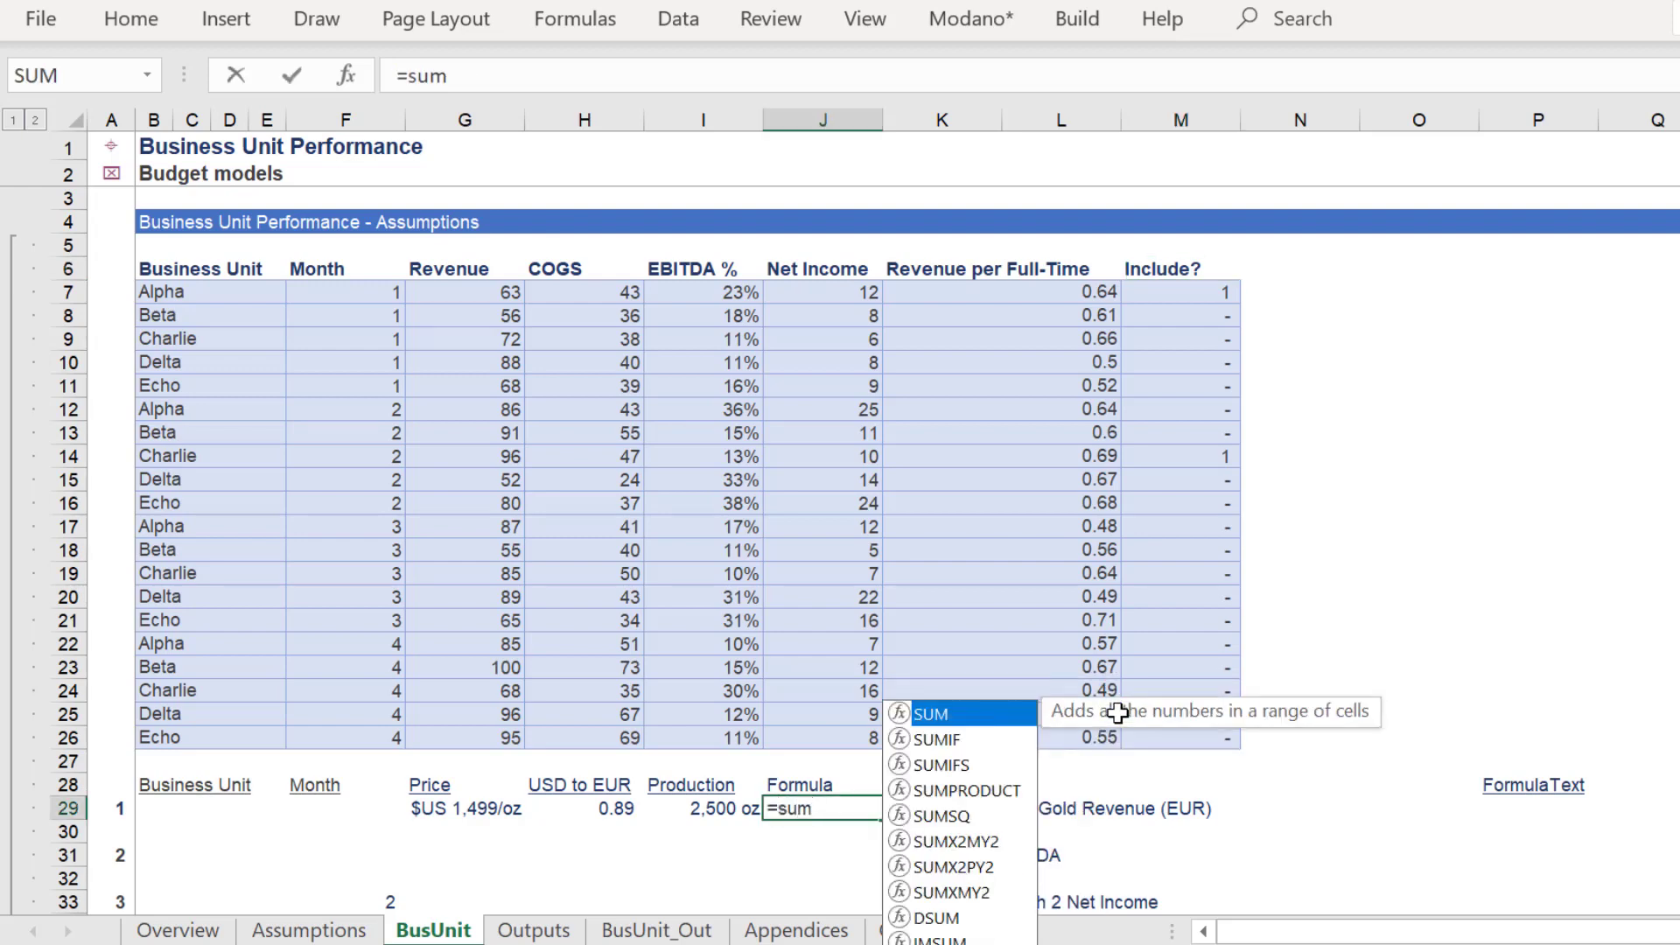
text(p)
key(Tab)
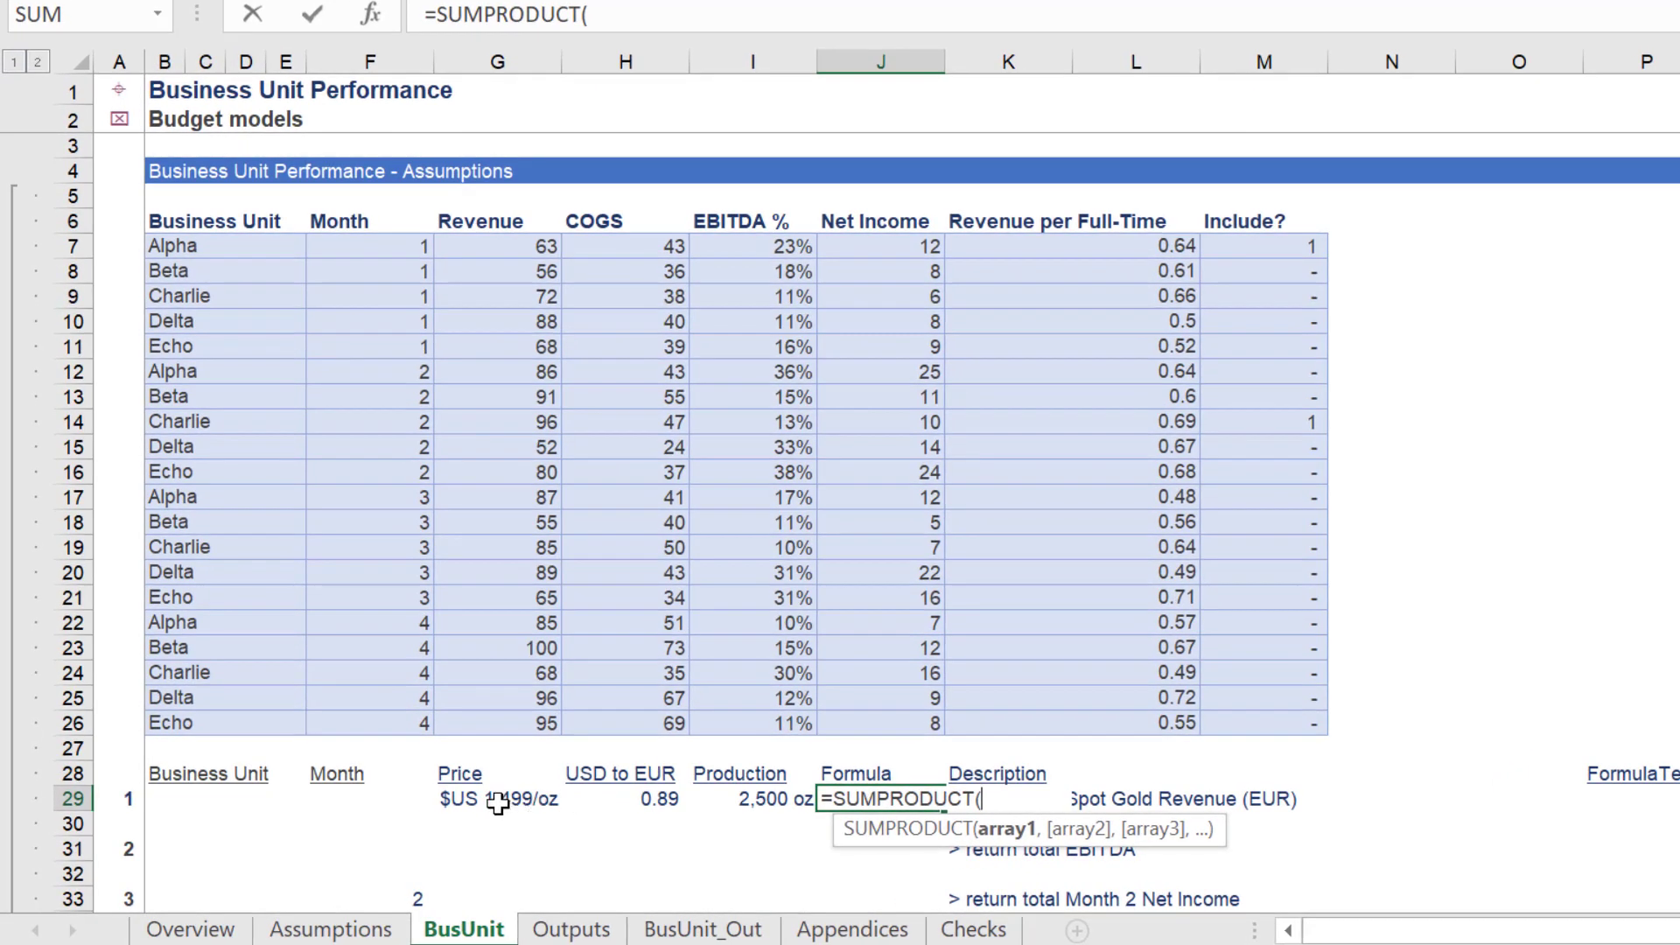
click(463, 810)
text(,)
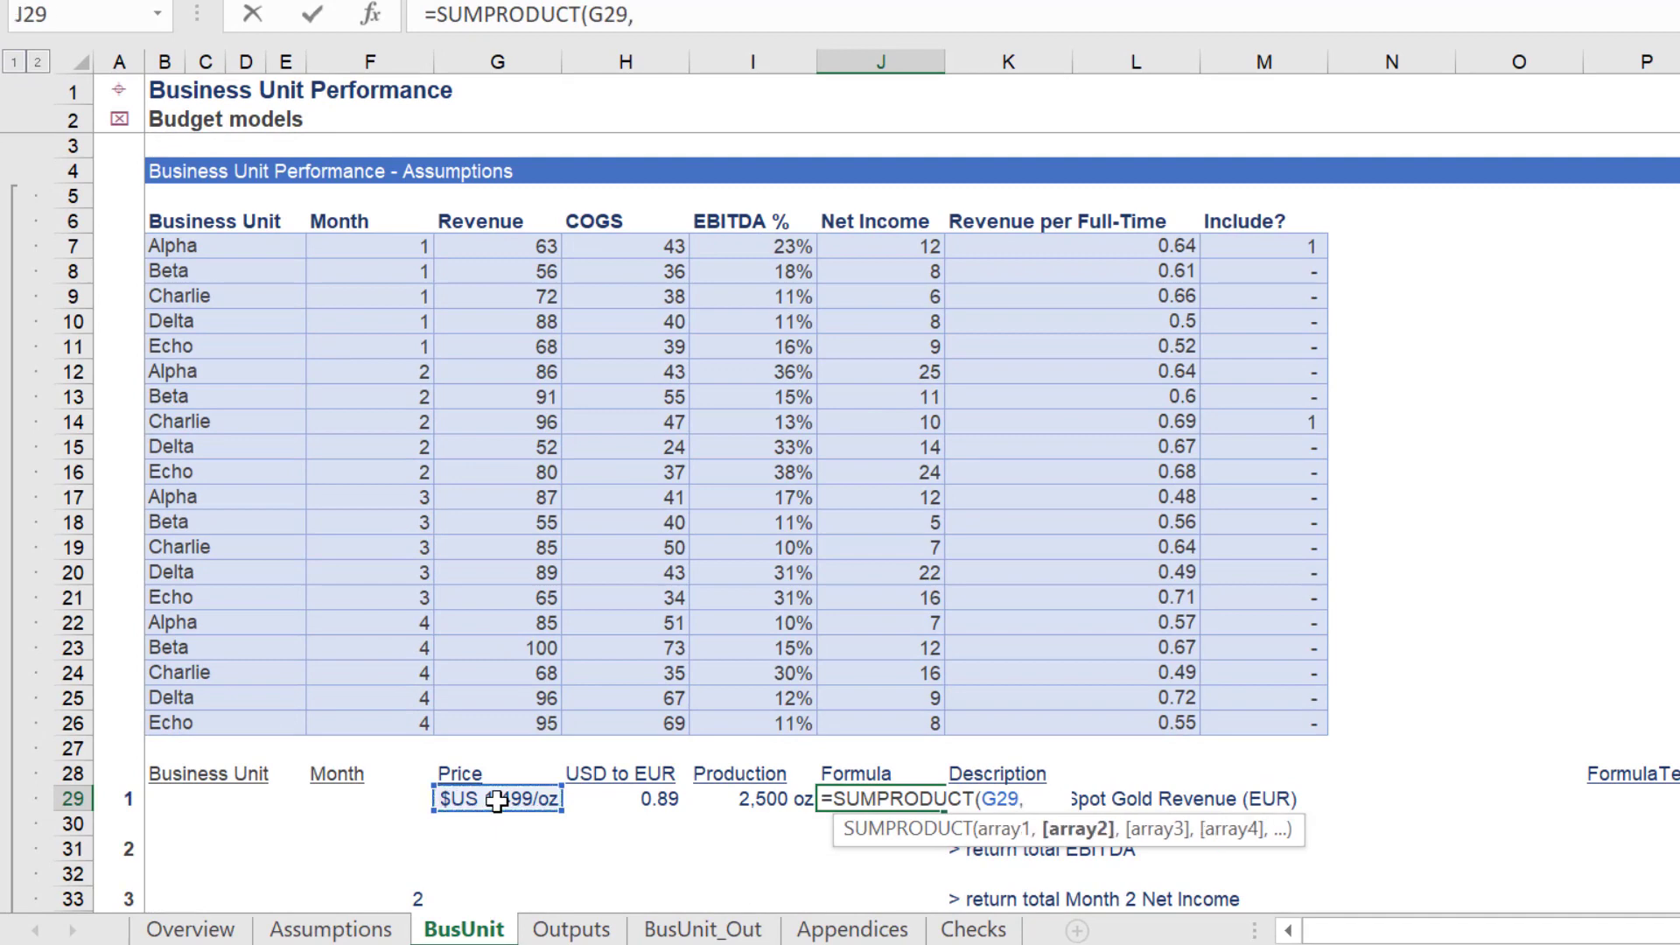
click(610, 793)
text(,)
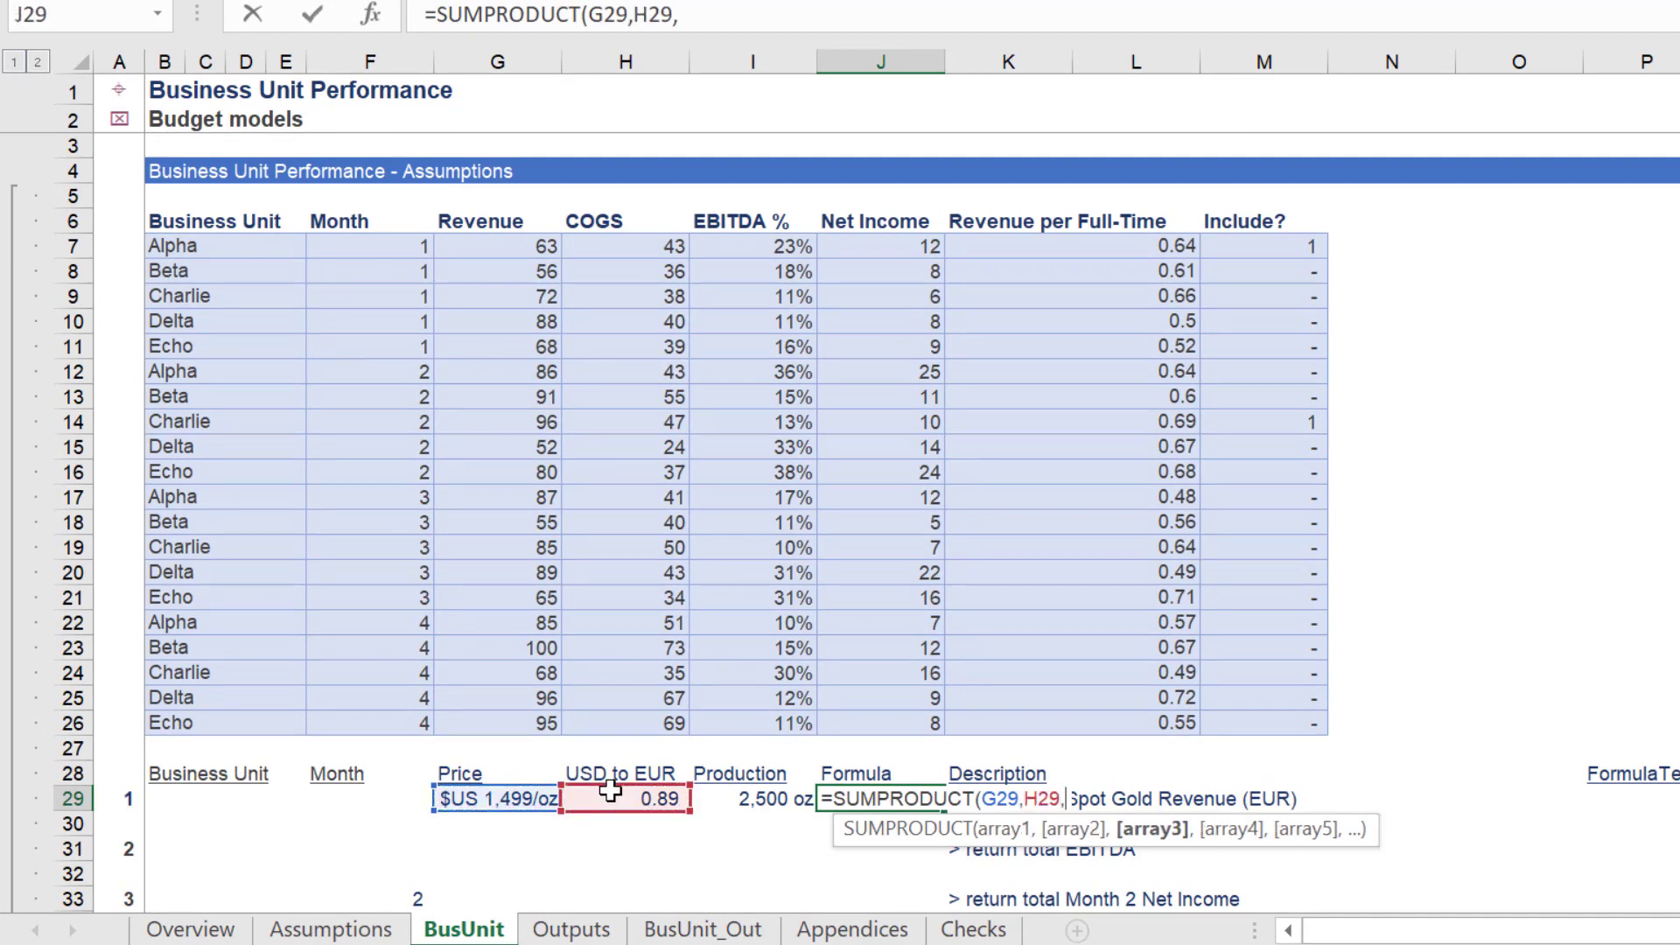
click(720, 797)
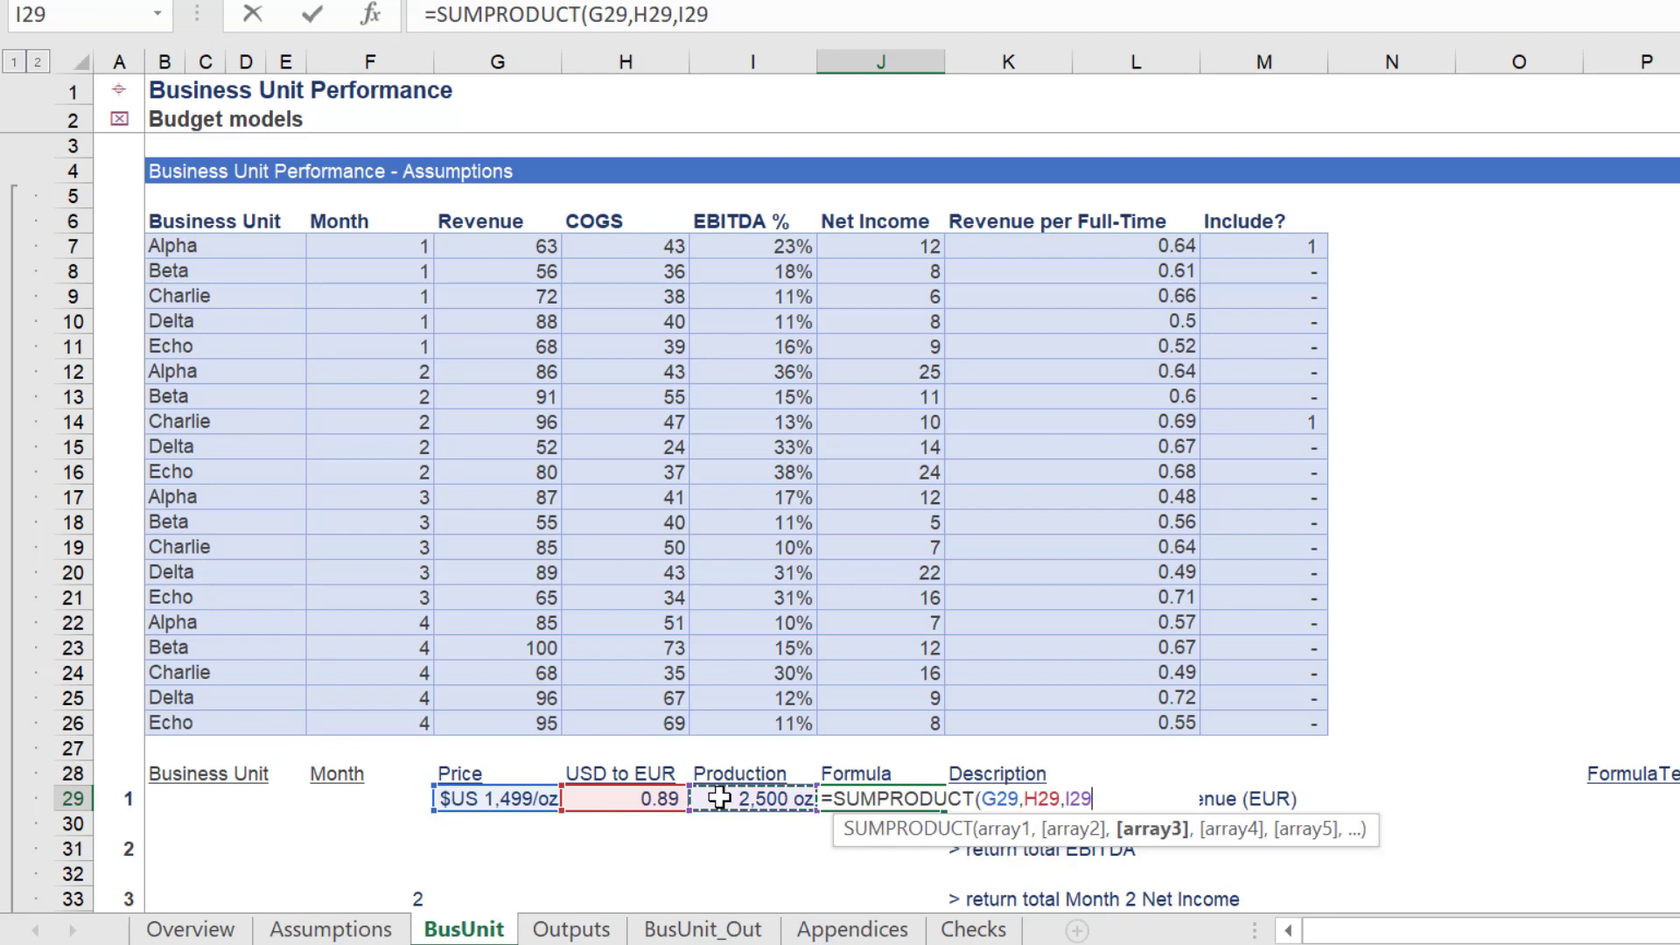
text())
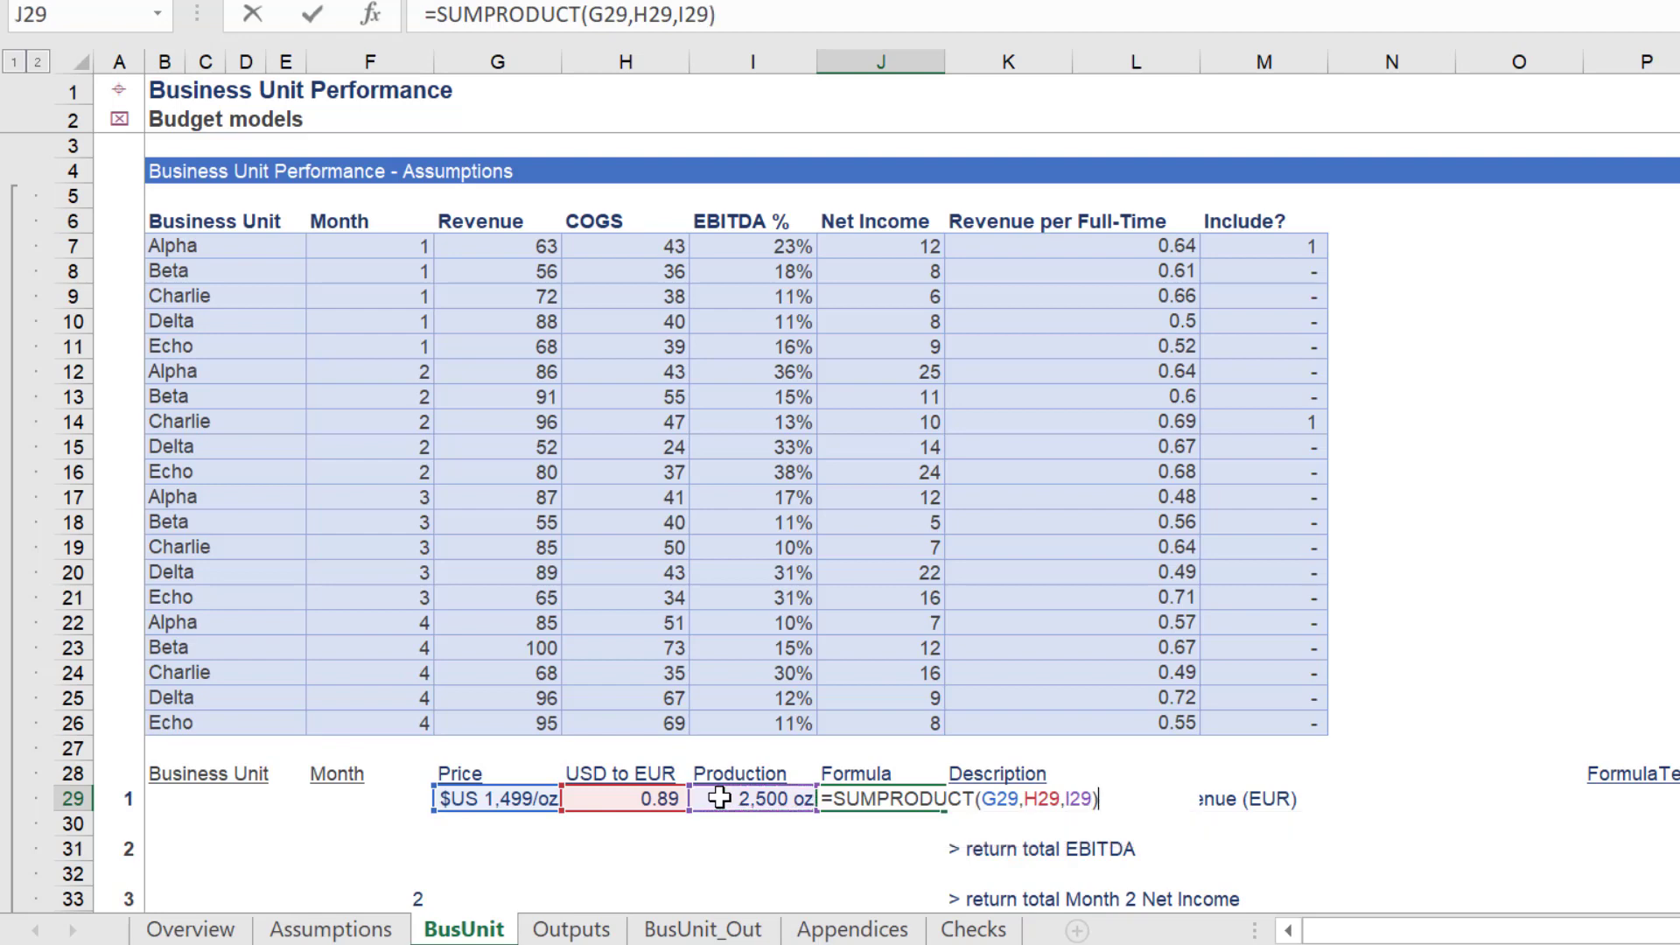
key(Return)
key(Up)
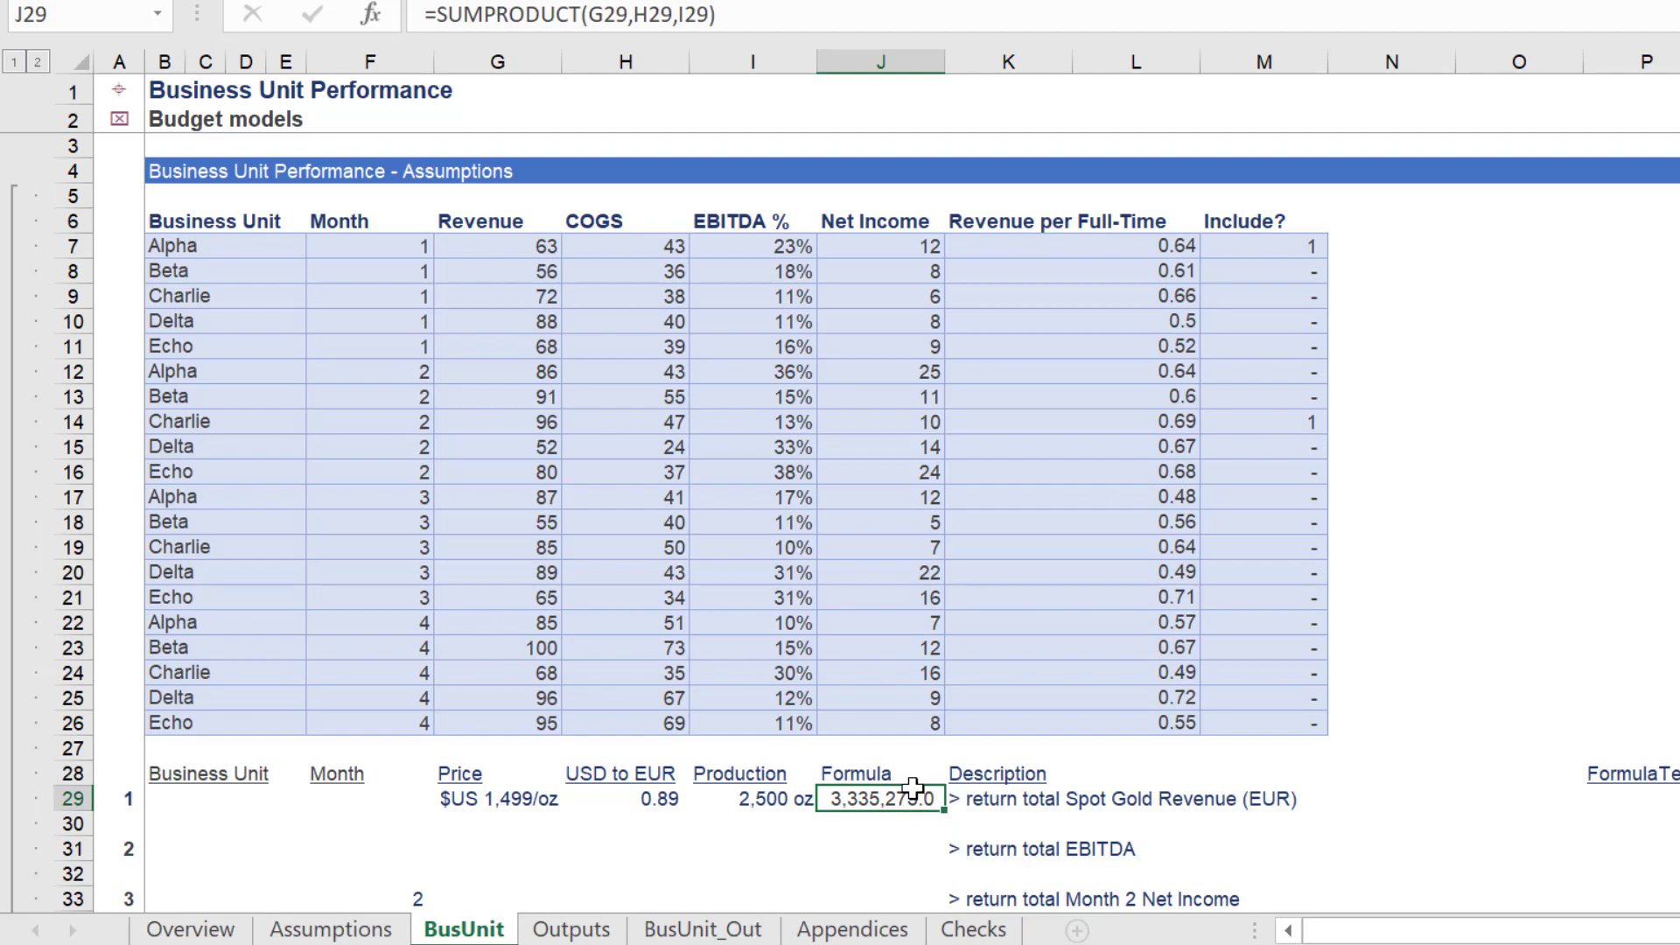
Enter =FORMULATEXT(J29) in P29 to display the gold revenue formula
click(1628, 802)
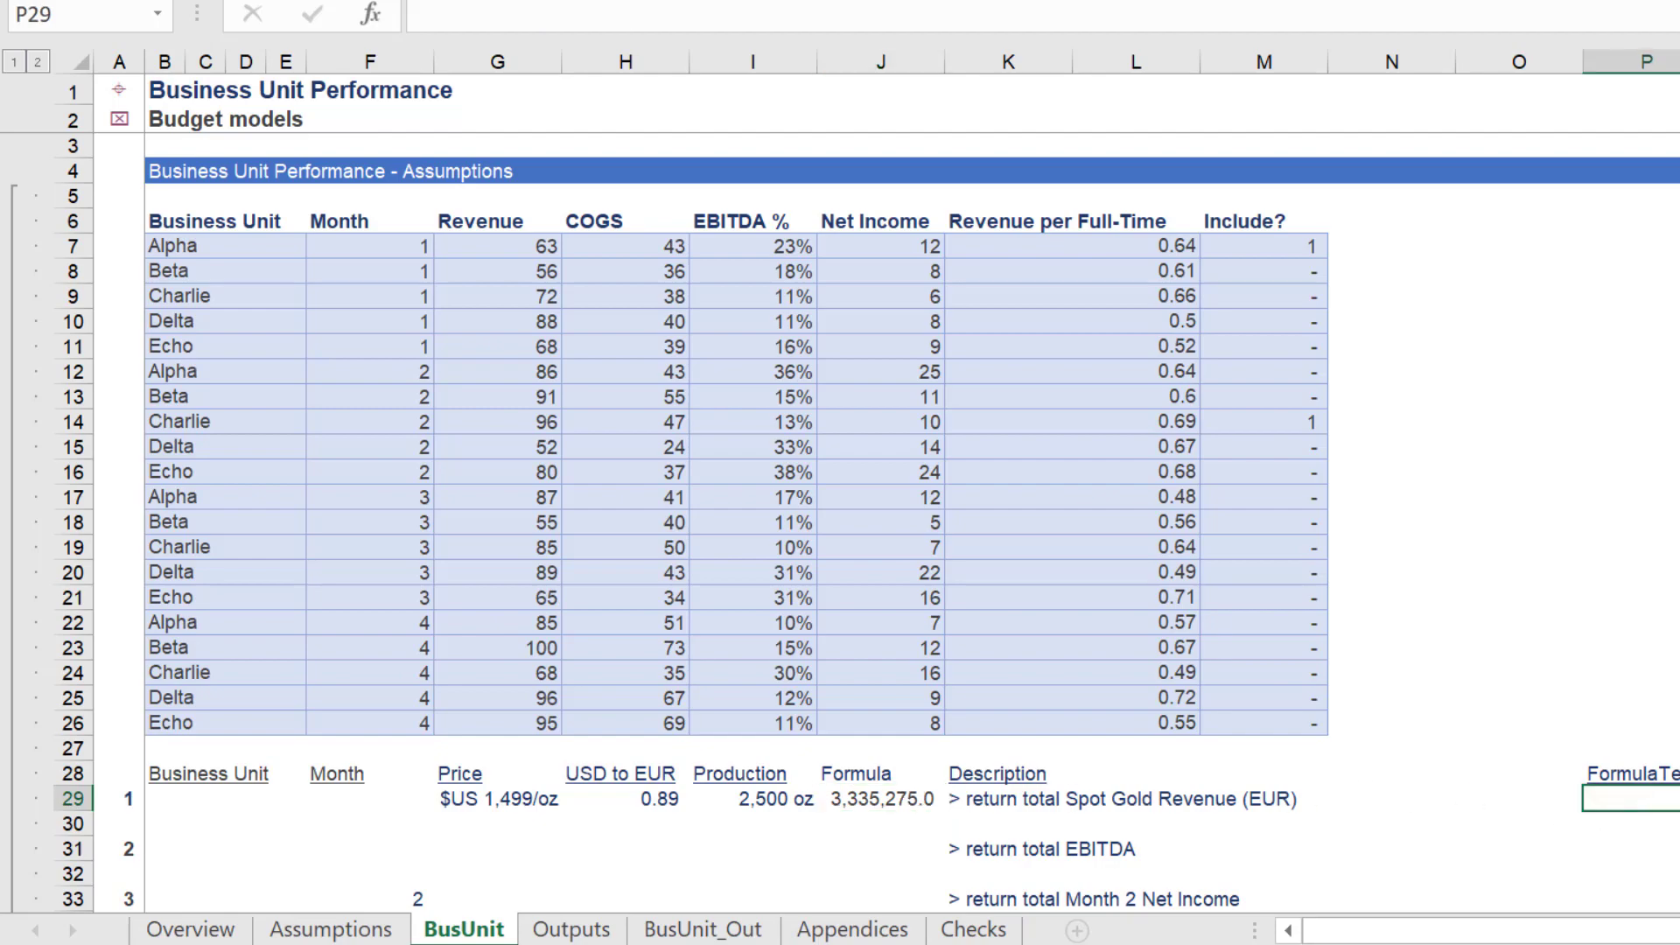
text(=form)
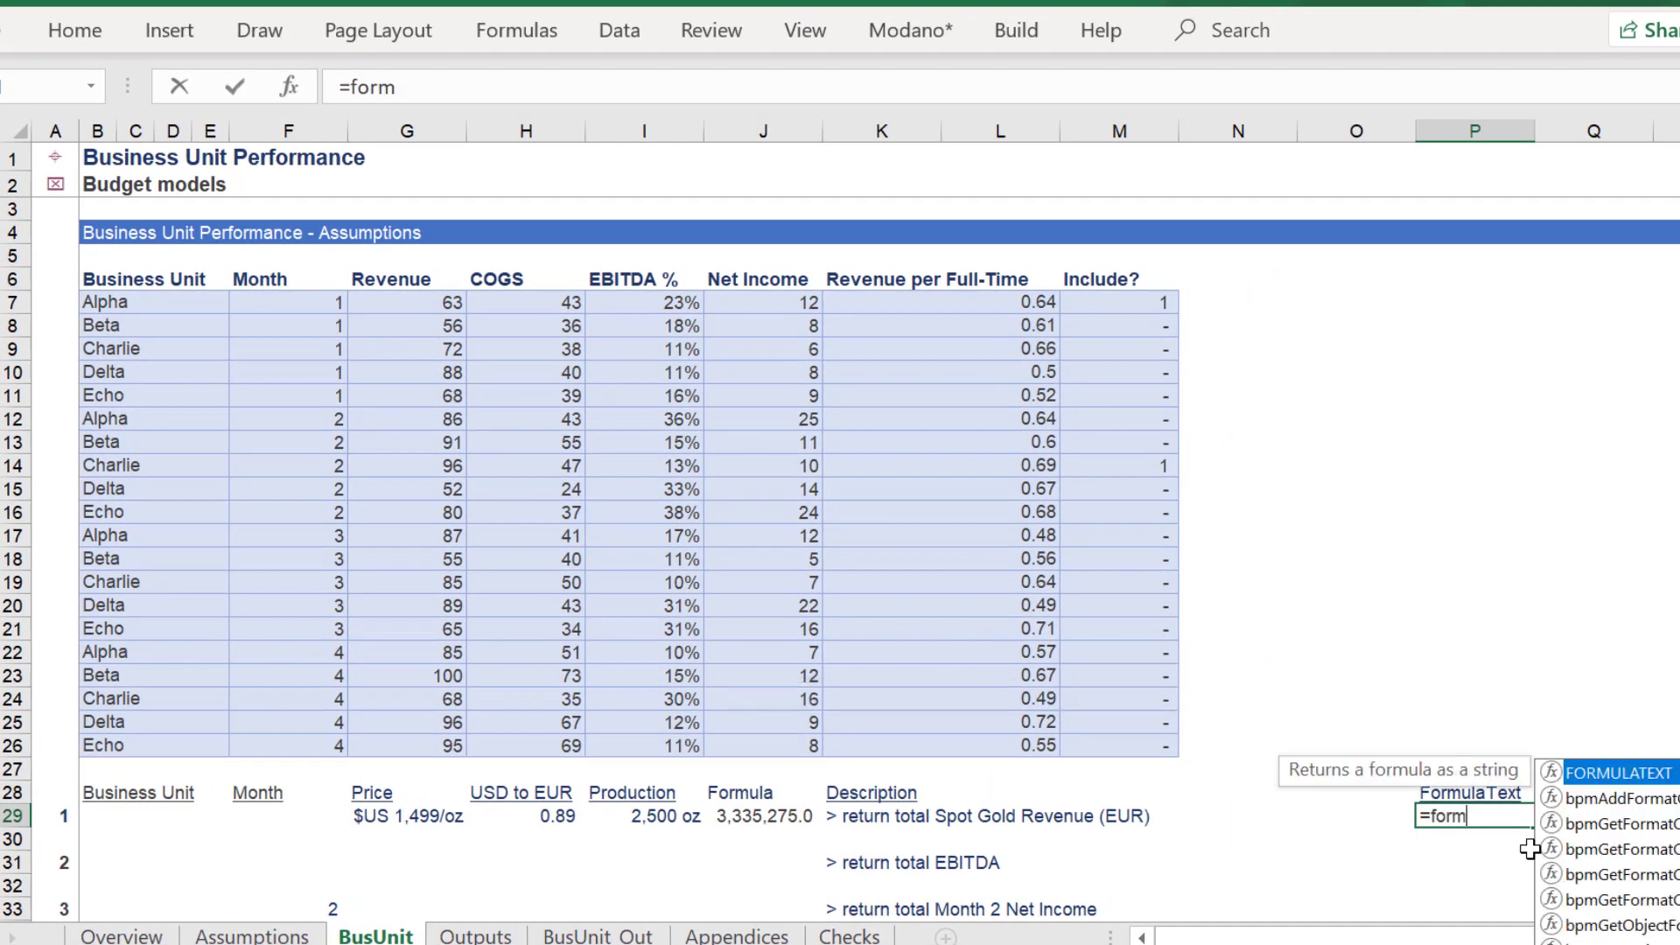
key(Tab)
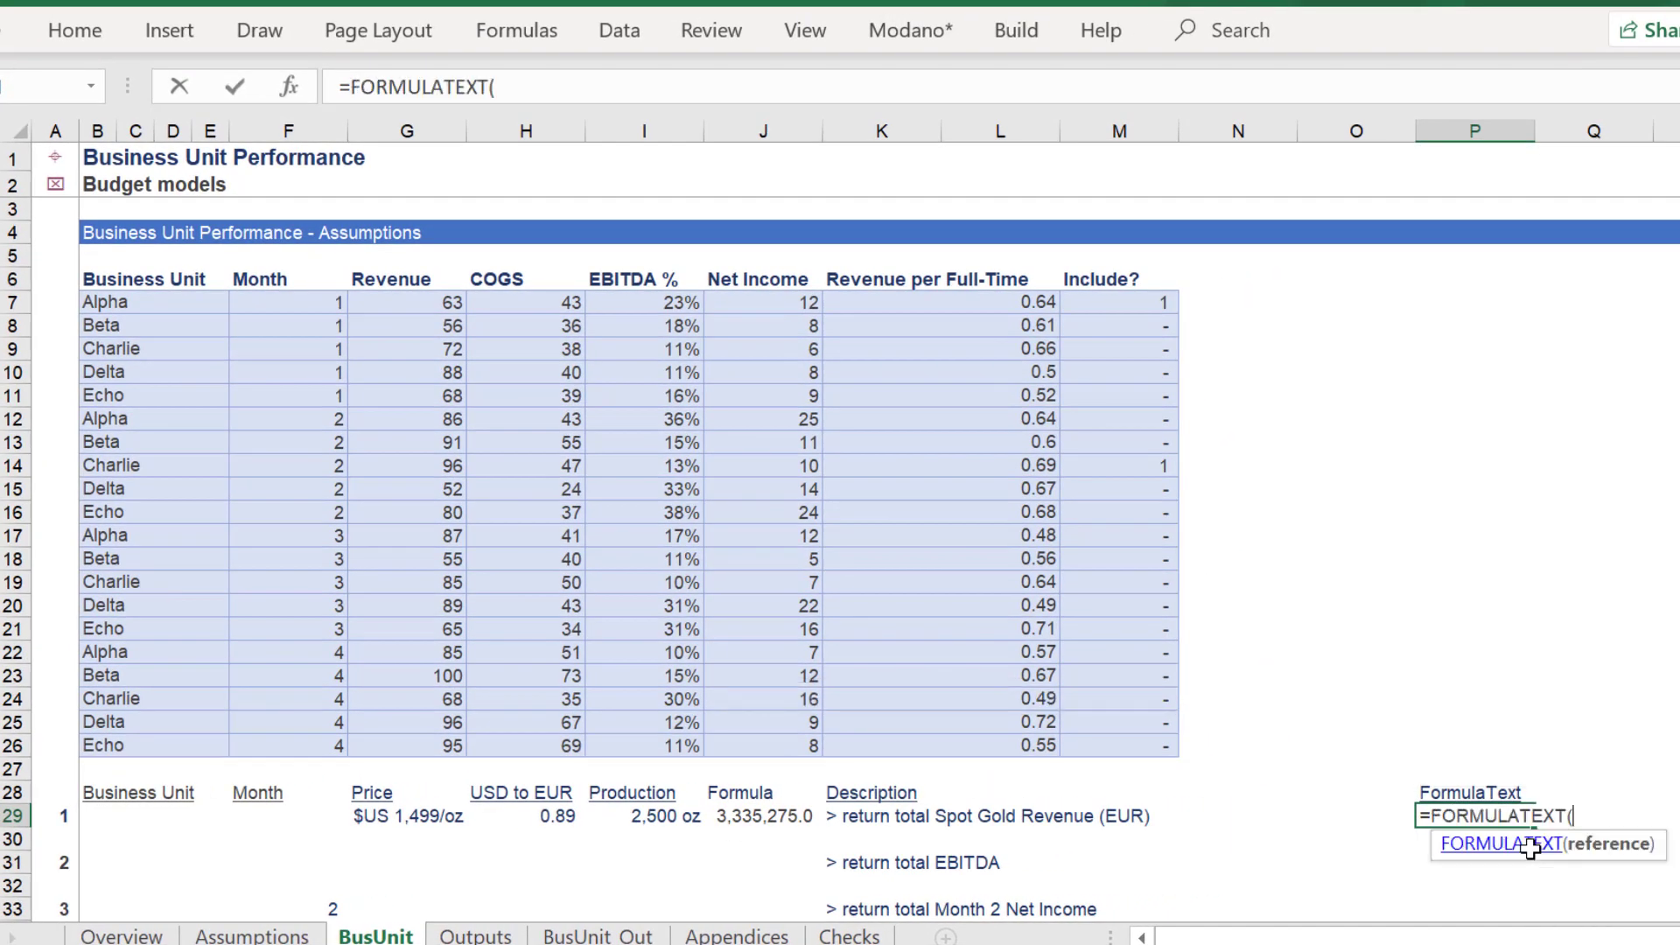
click(716, 820)
key(Return)
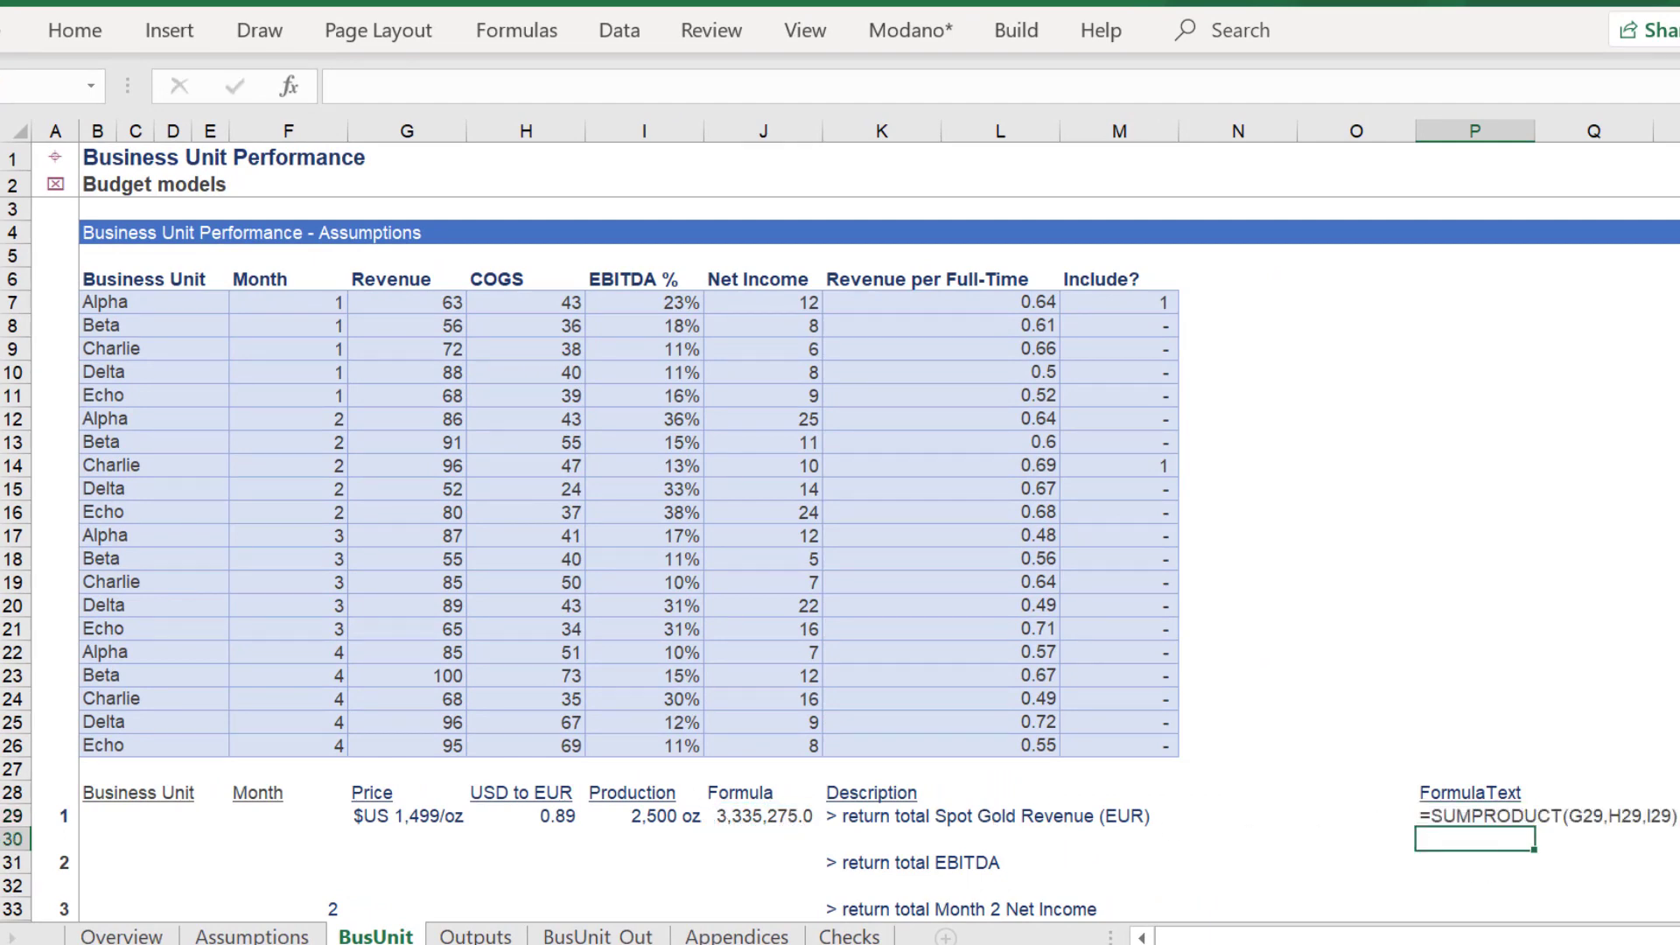
Inspect J29's colour-coded SUMPRODUCT references without changing them, then scroll down the sheet
click(723, 823)
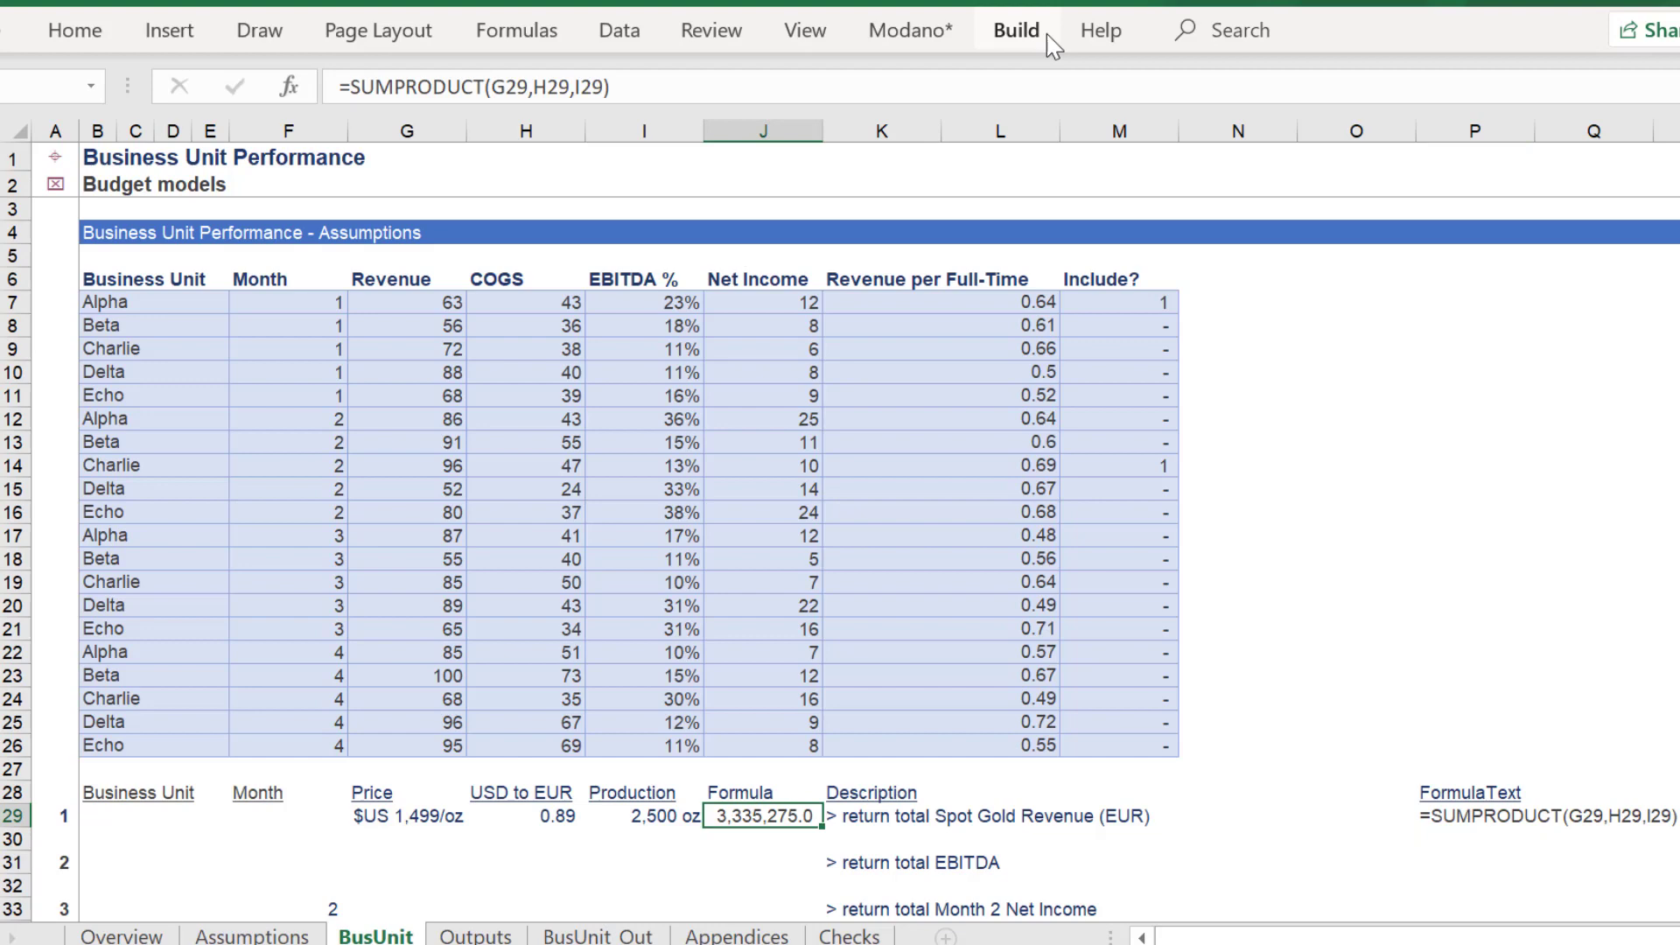
click(1030, 83)
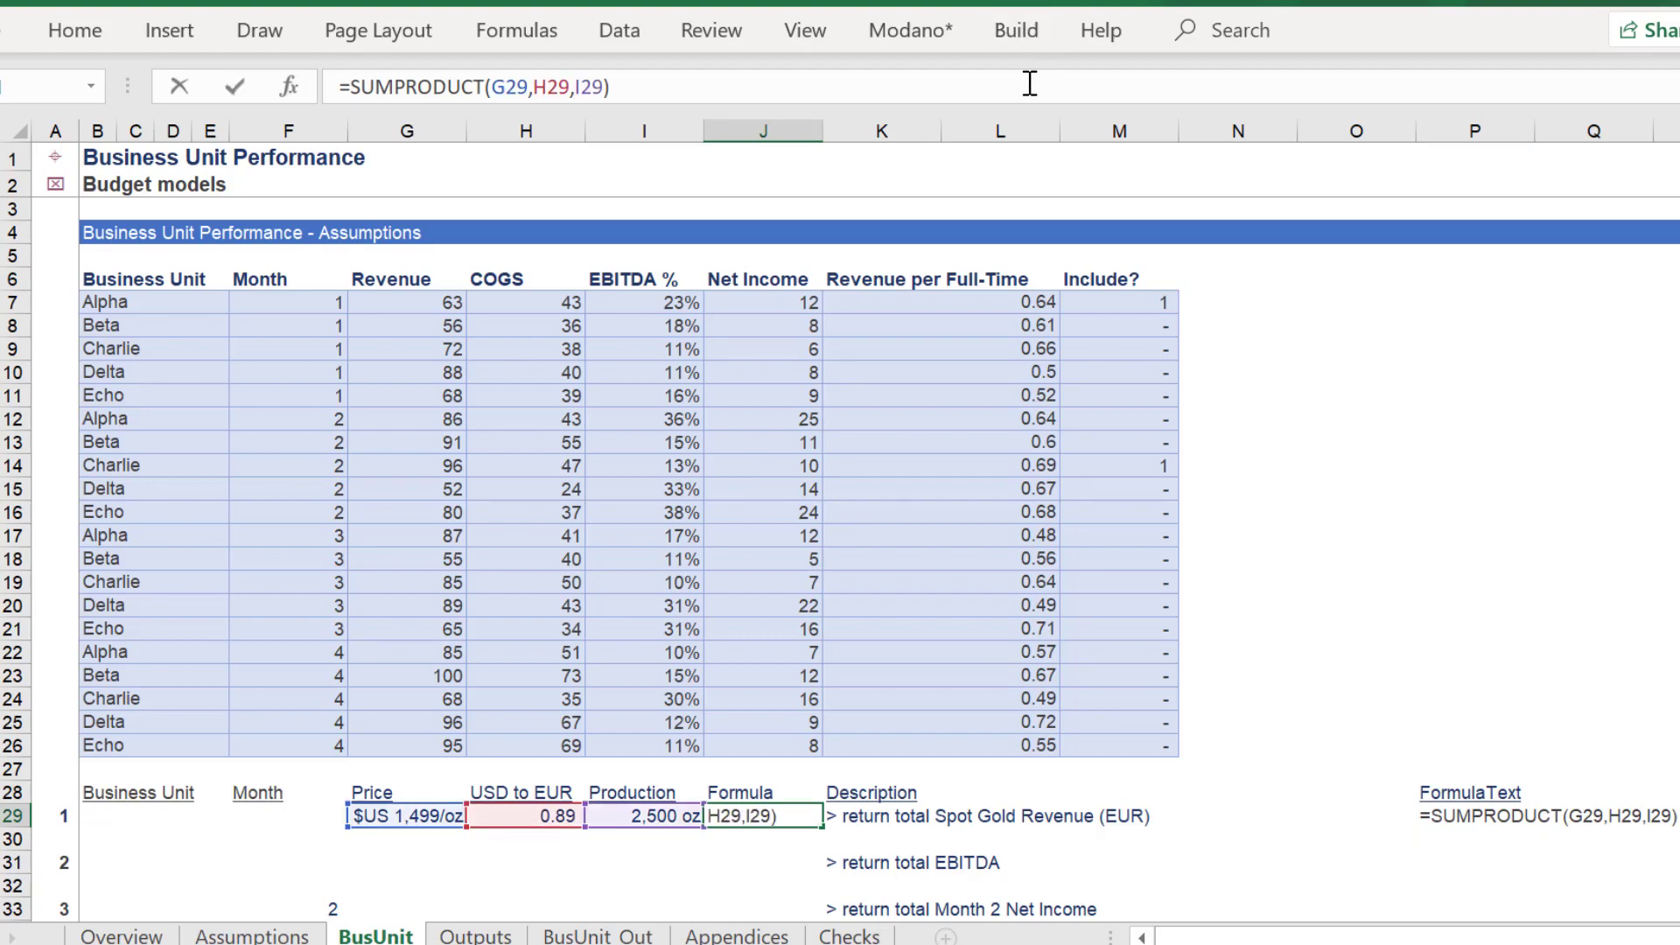
key(Escape)
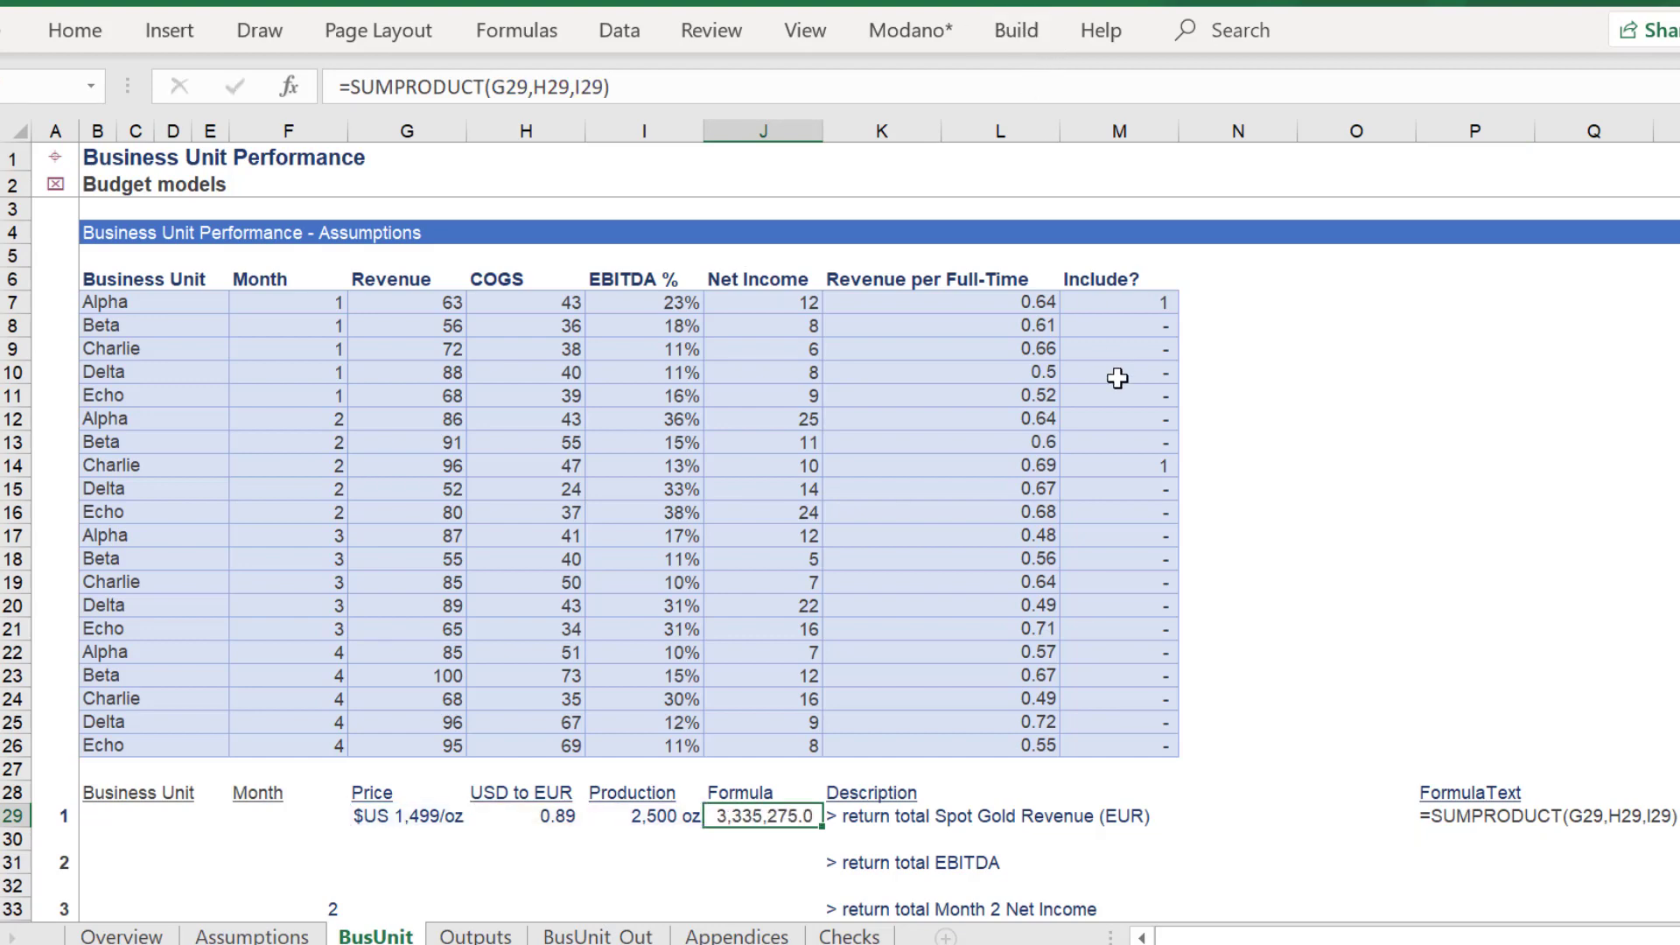
scroll(840, 557, down, 2)
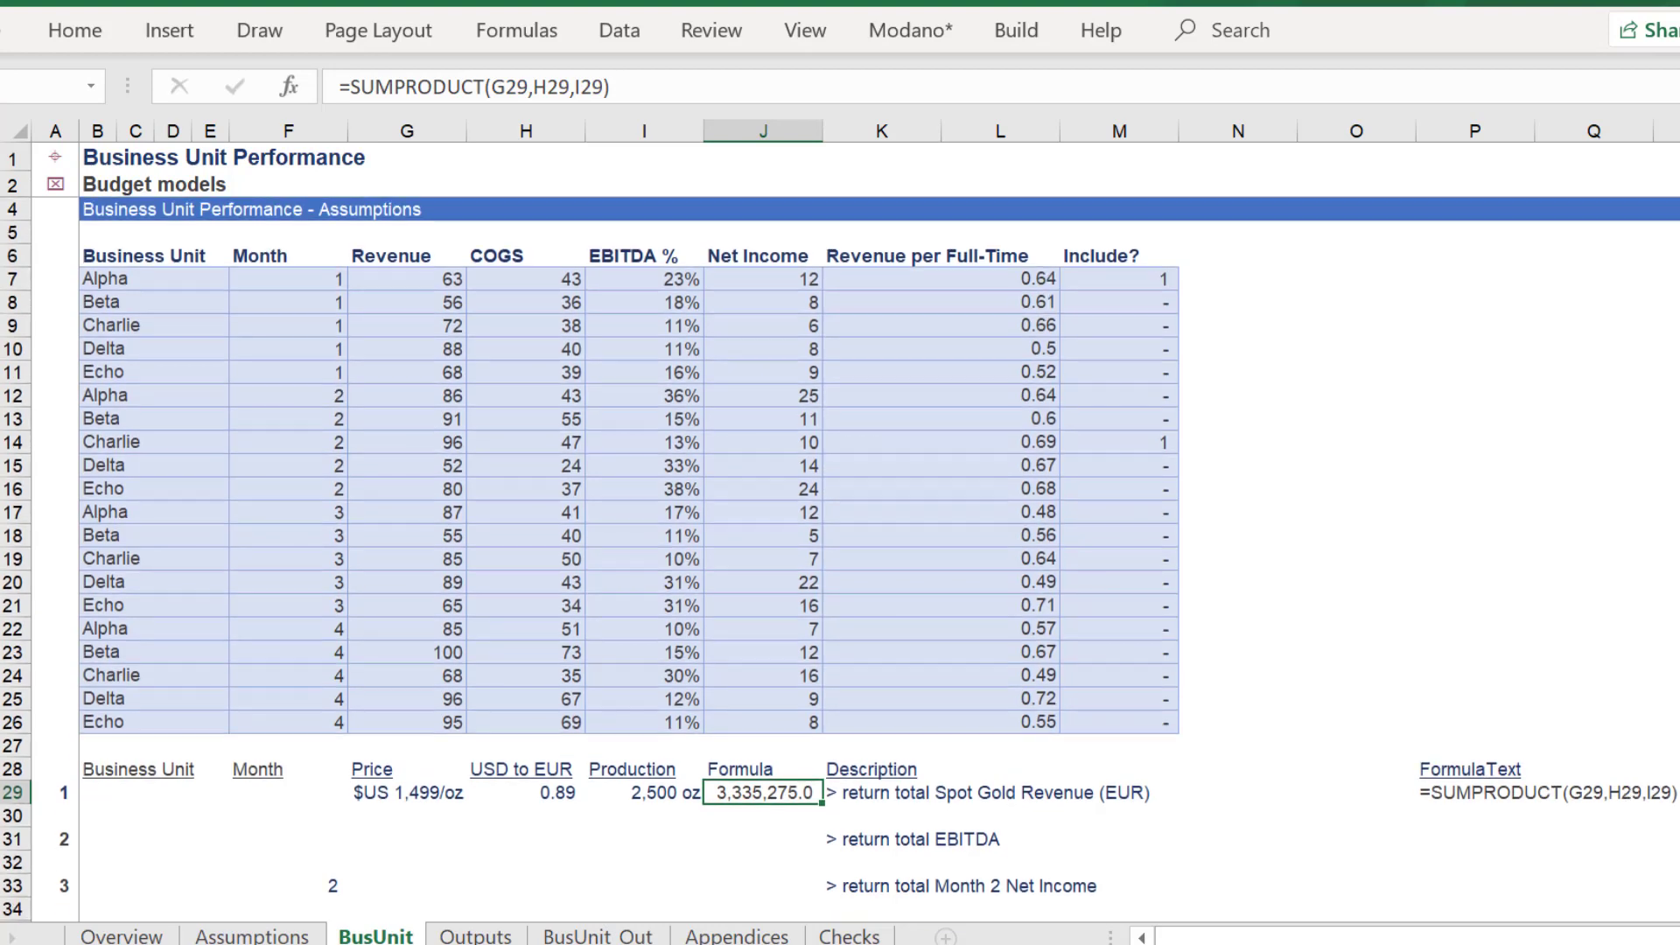
scroll(840, 556, down, 3)
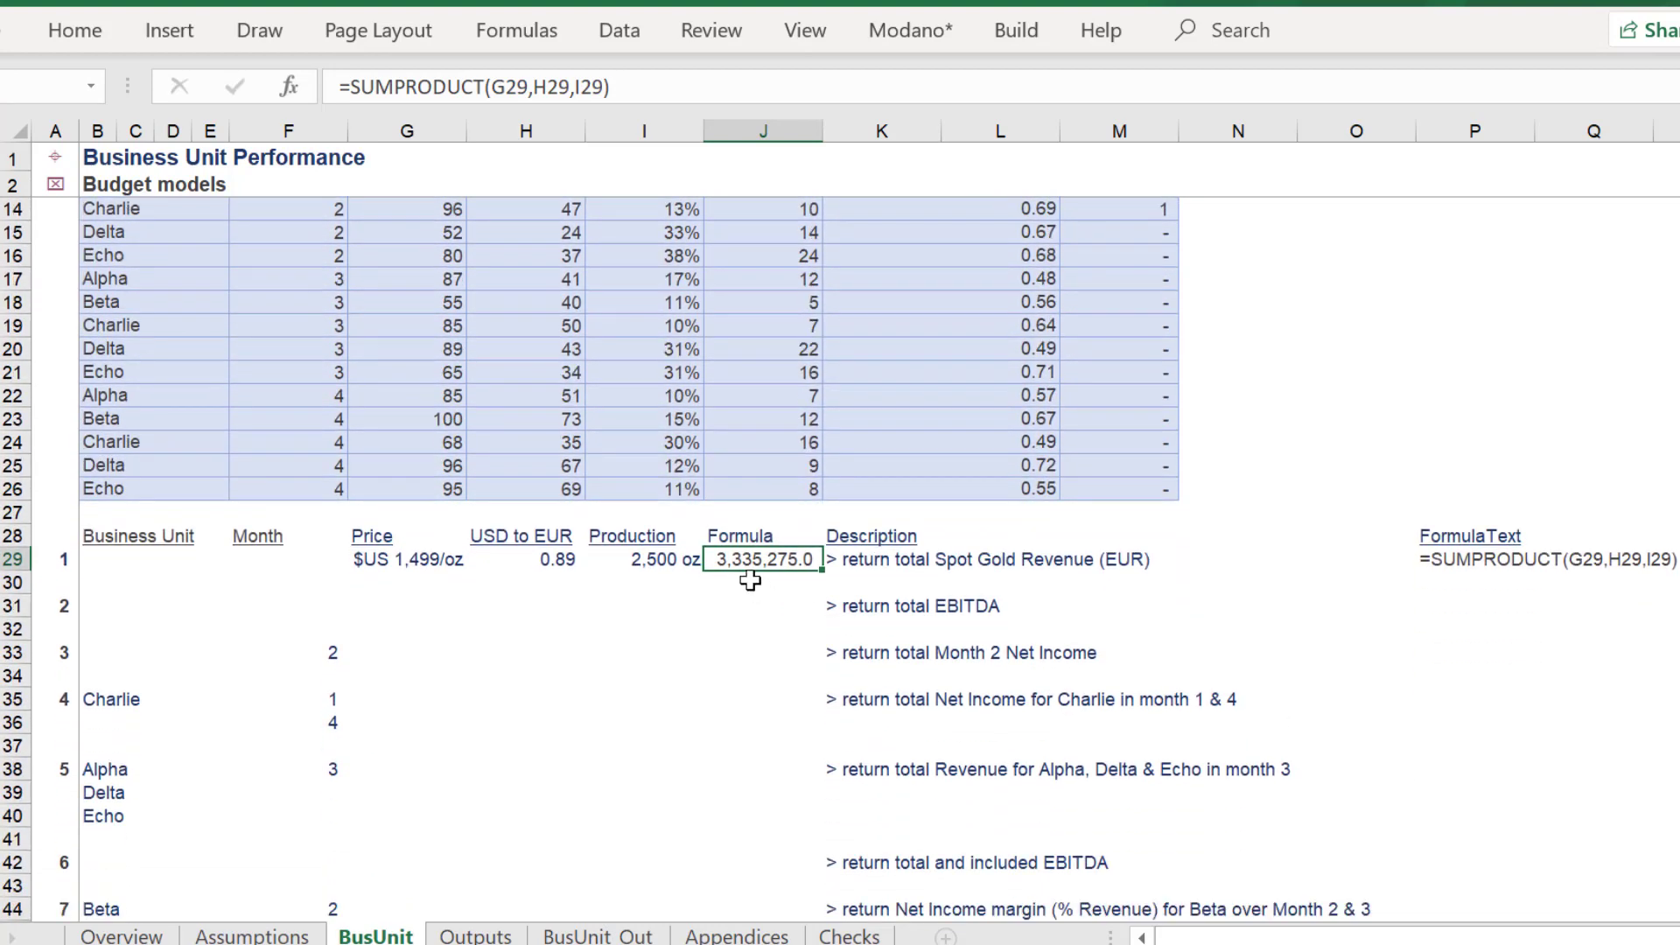
Start J31's SUMPRODUCT with the Revenue range (G7:G26) as the first argument
click(735, 606)
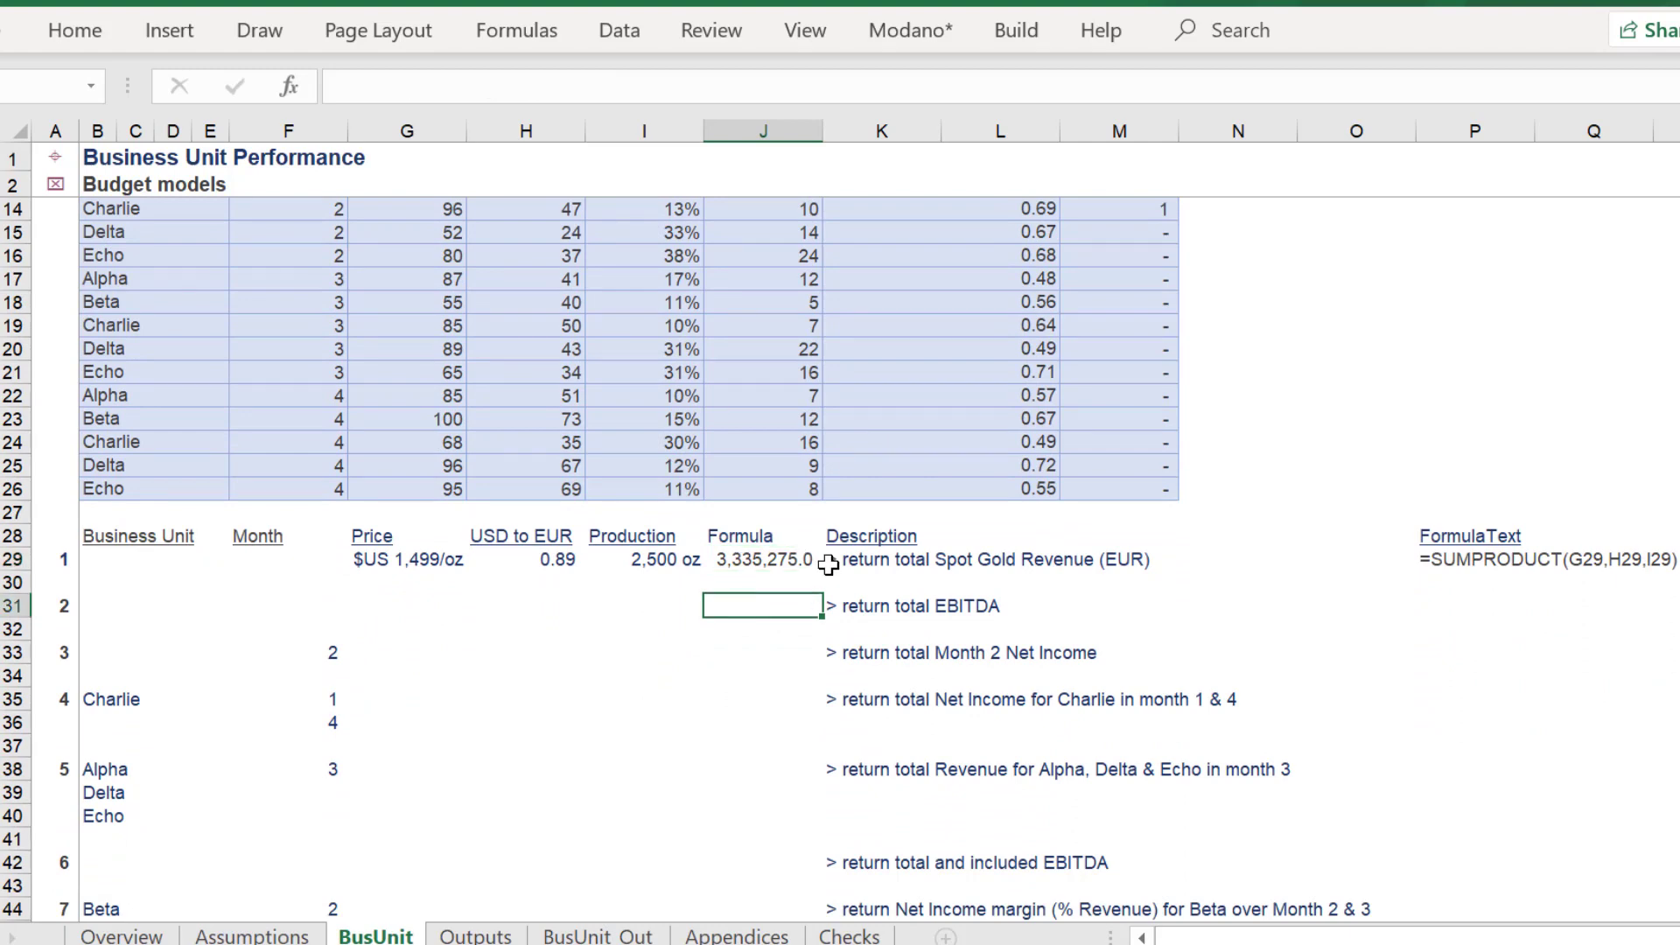
text(=sump)
key(Tab)
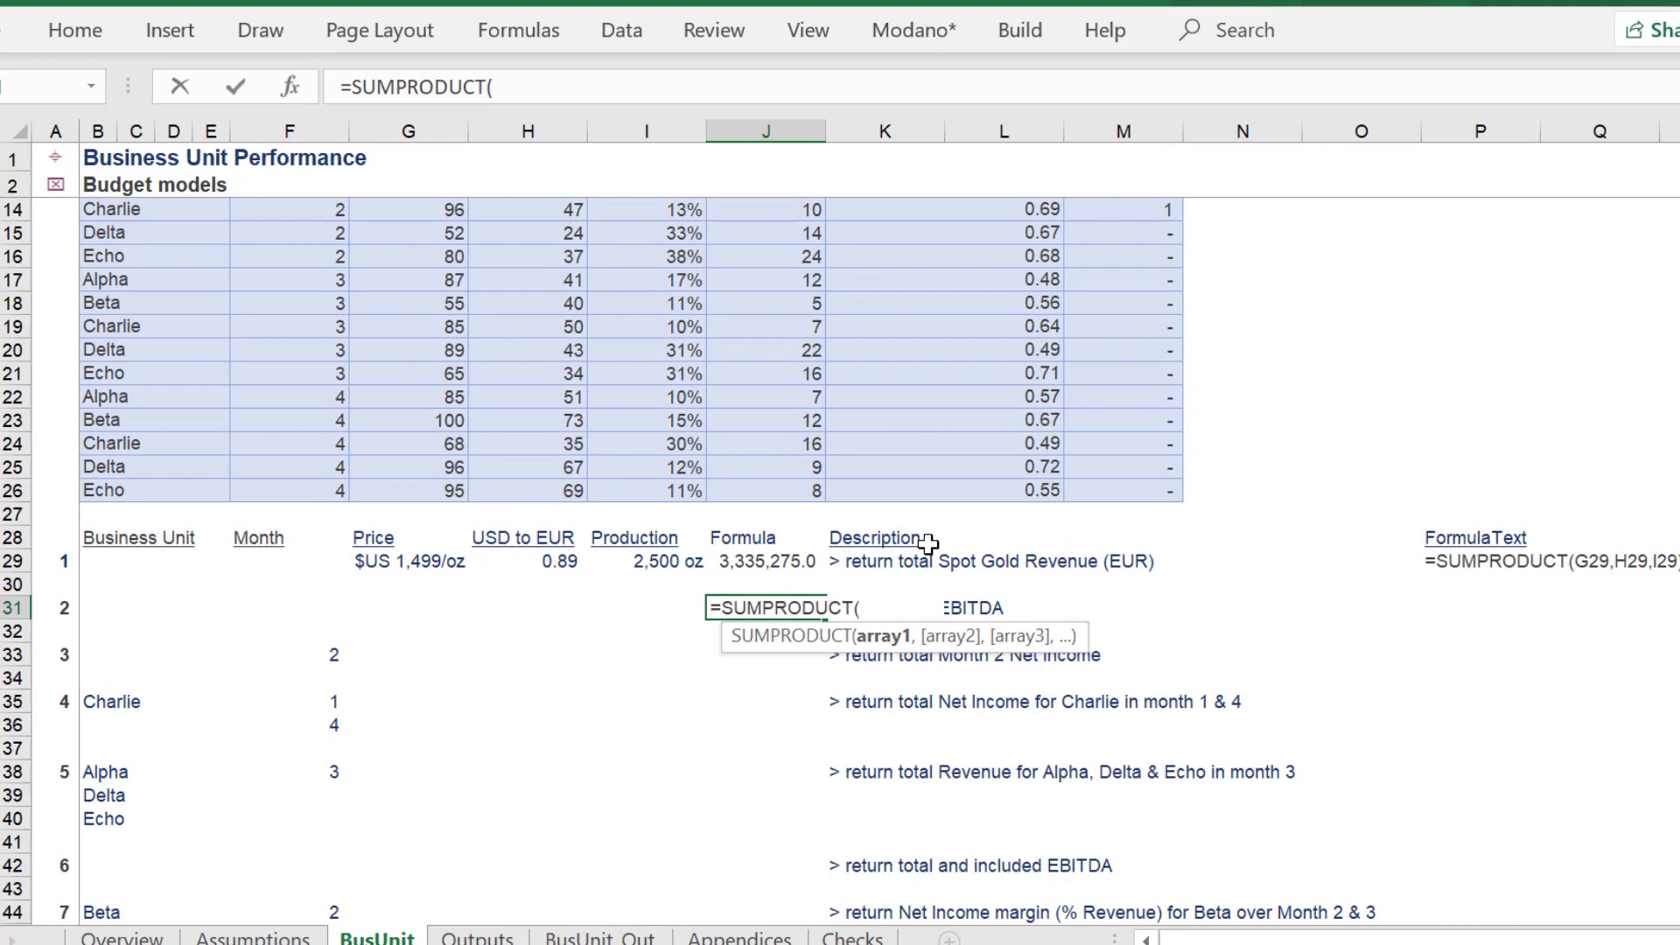
text(()
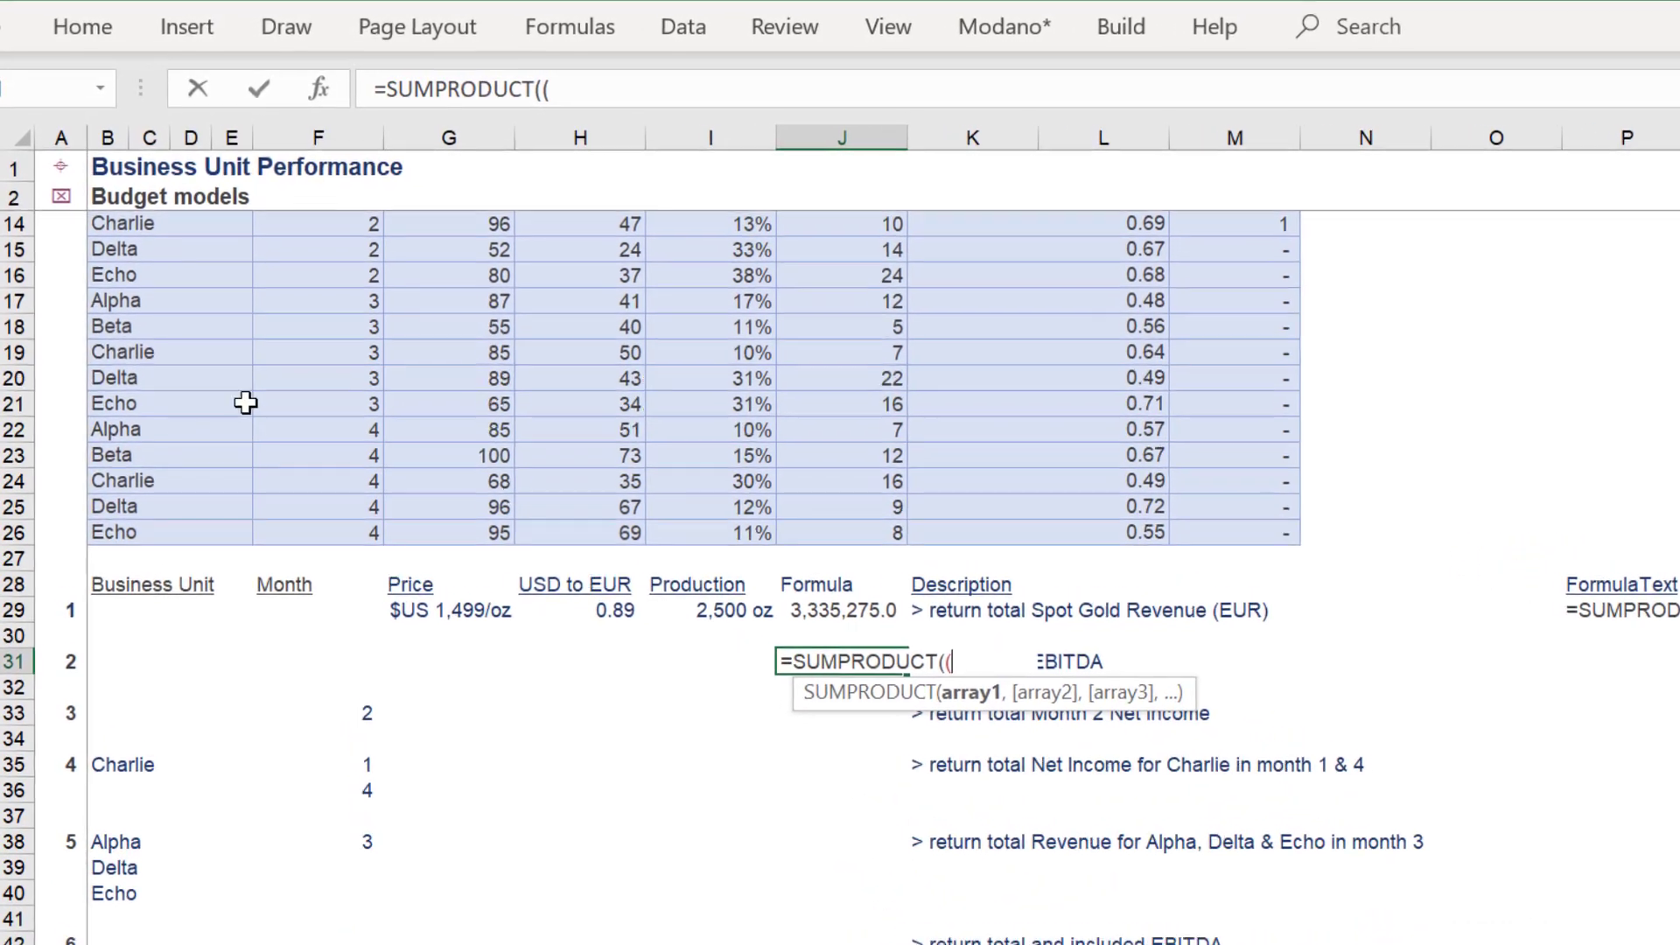
click(437, 195)
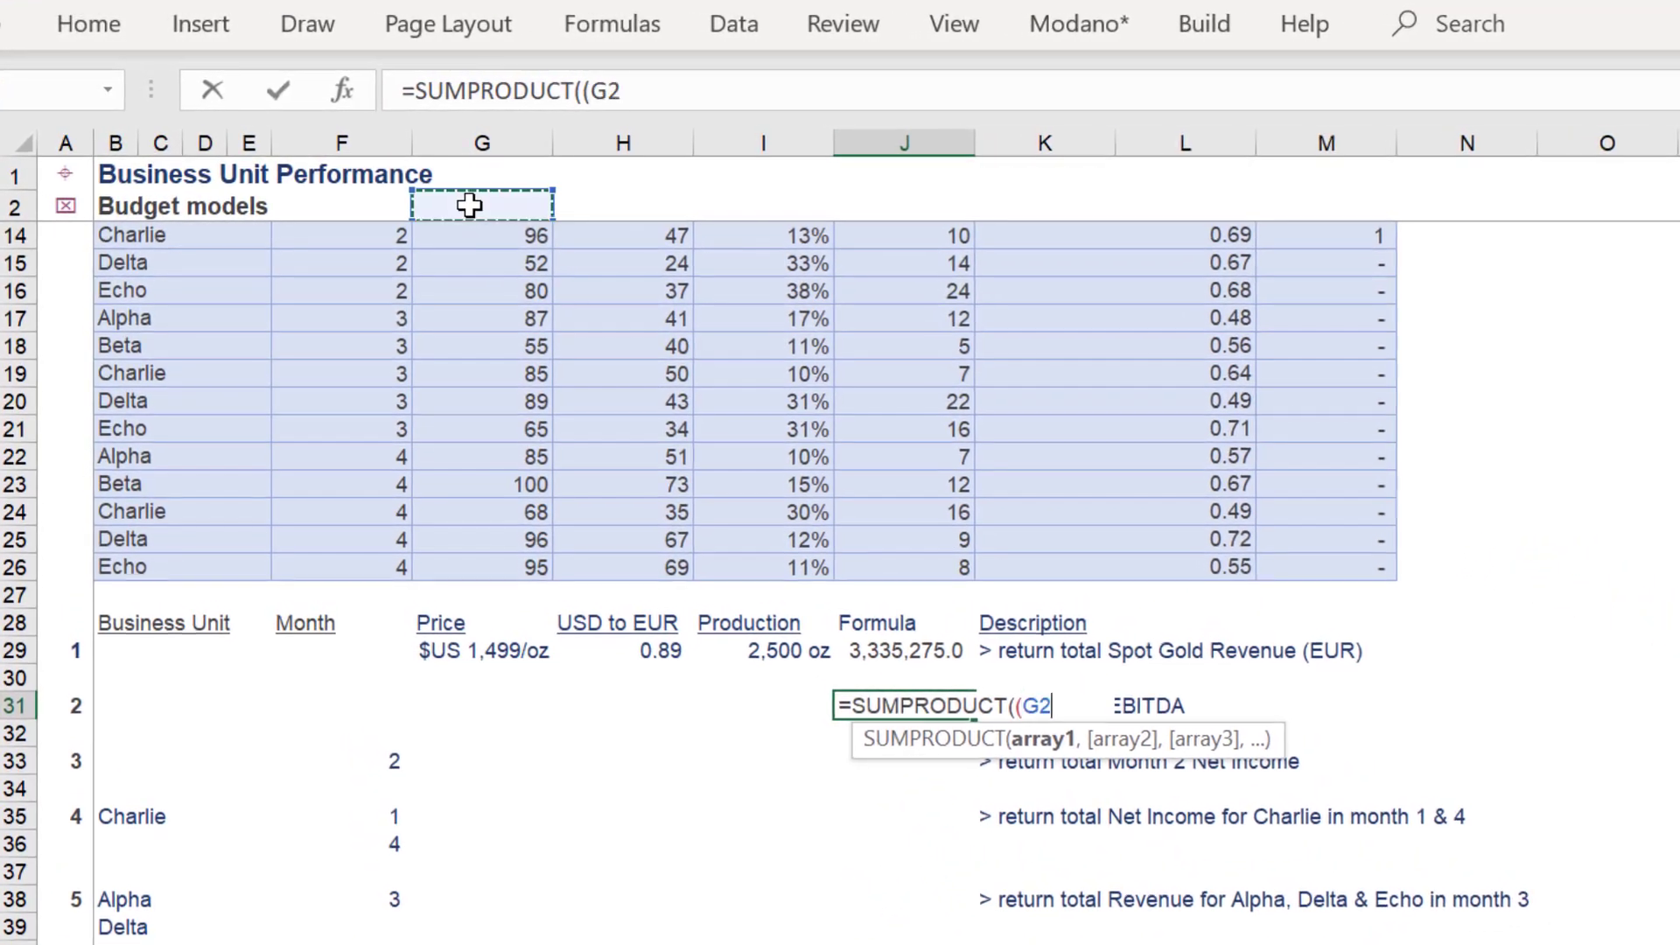
key(Down)
key(Down)
key(Down)
key(Down)
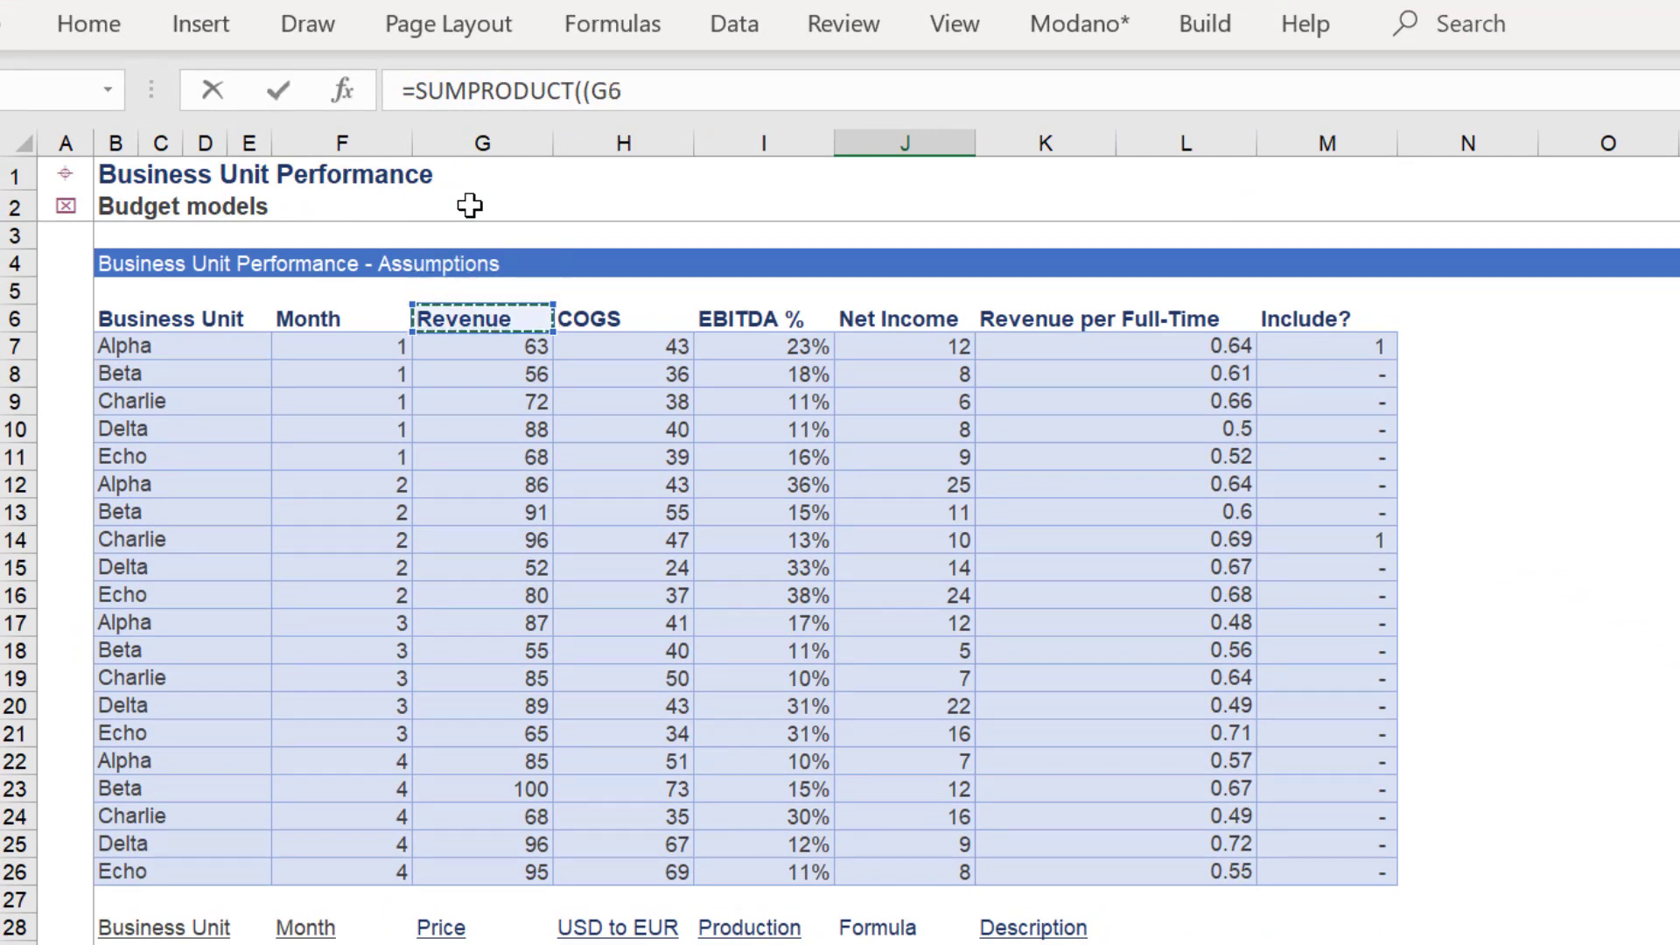
key(Down)
key(ctrl+shift+Down)
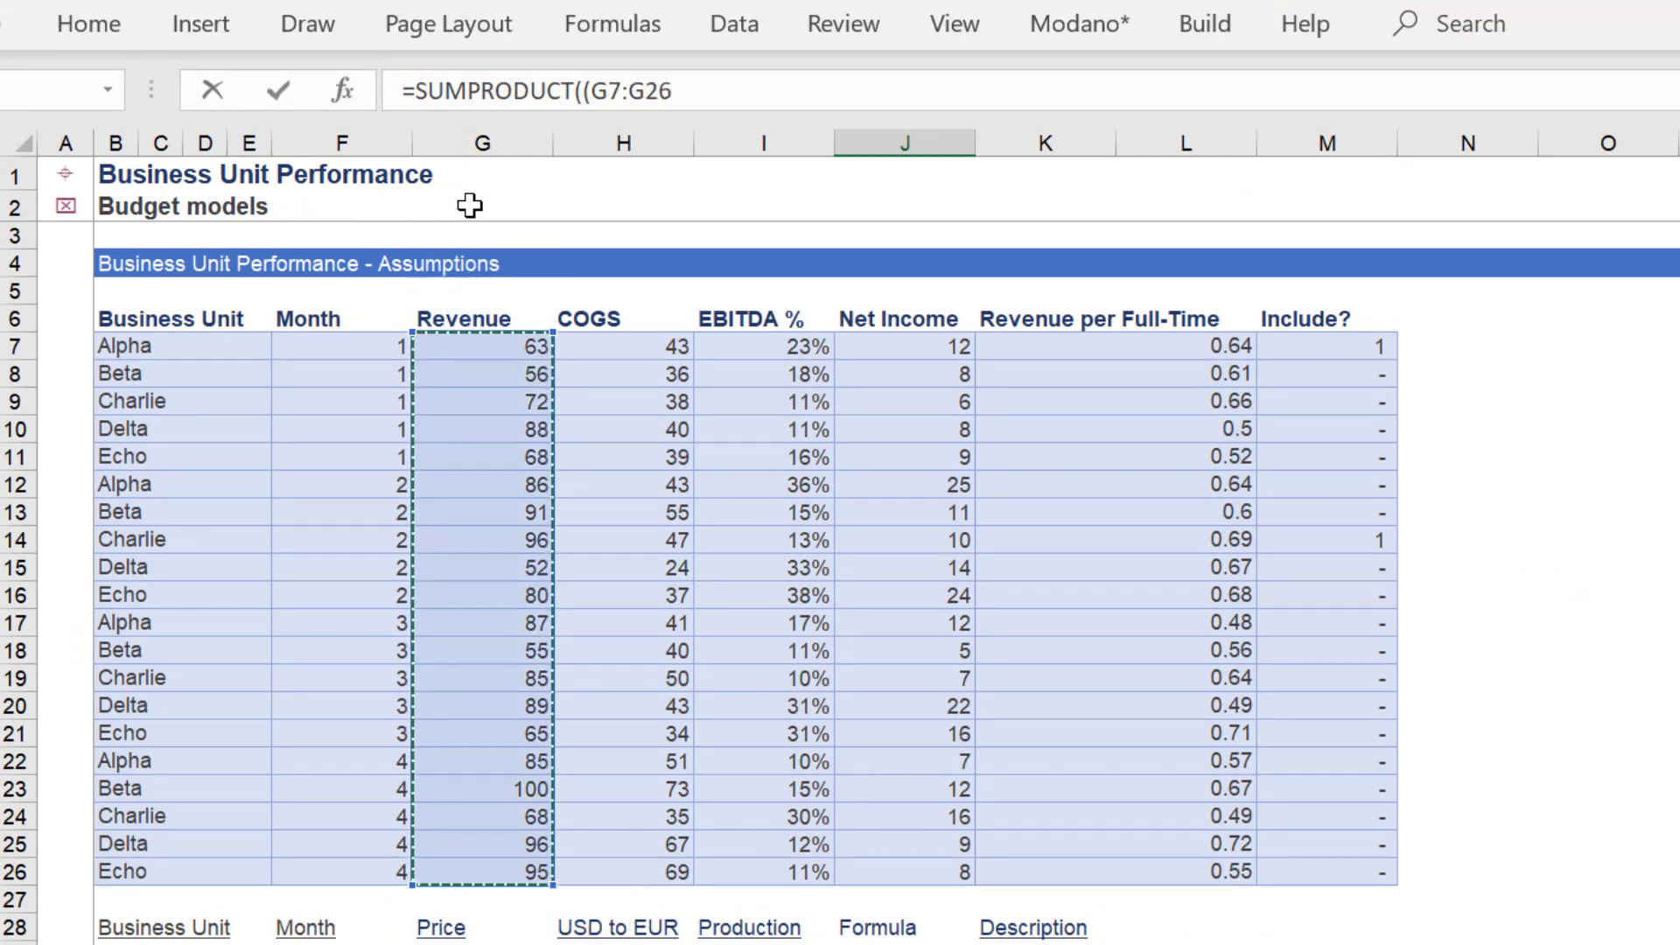
text(),()
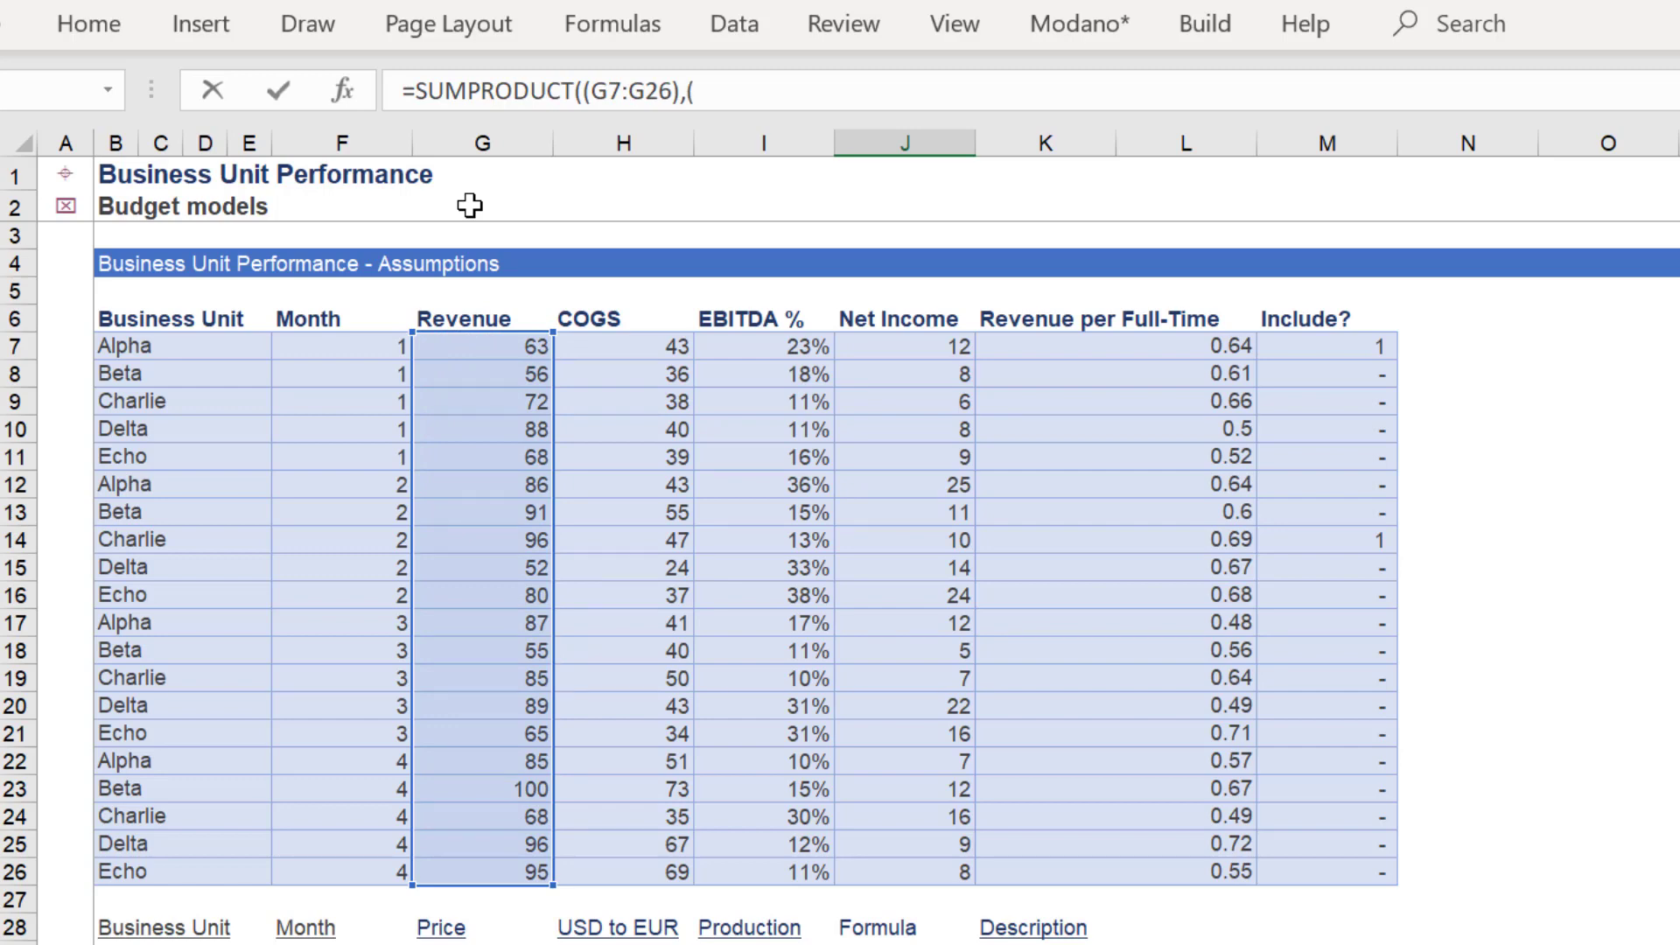
Add the EBITDA % range (I7:I26) as the second argument, so J31 returns 300.7
click(732, 320)
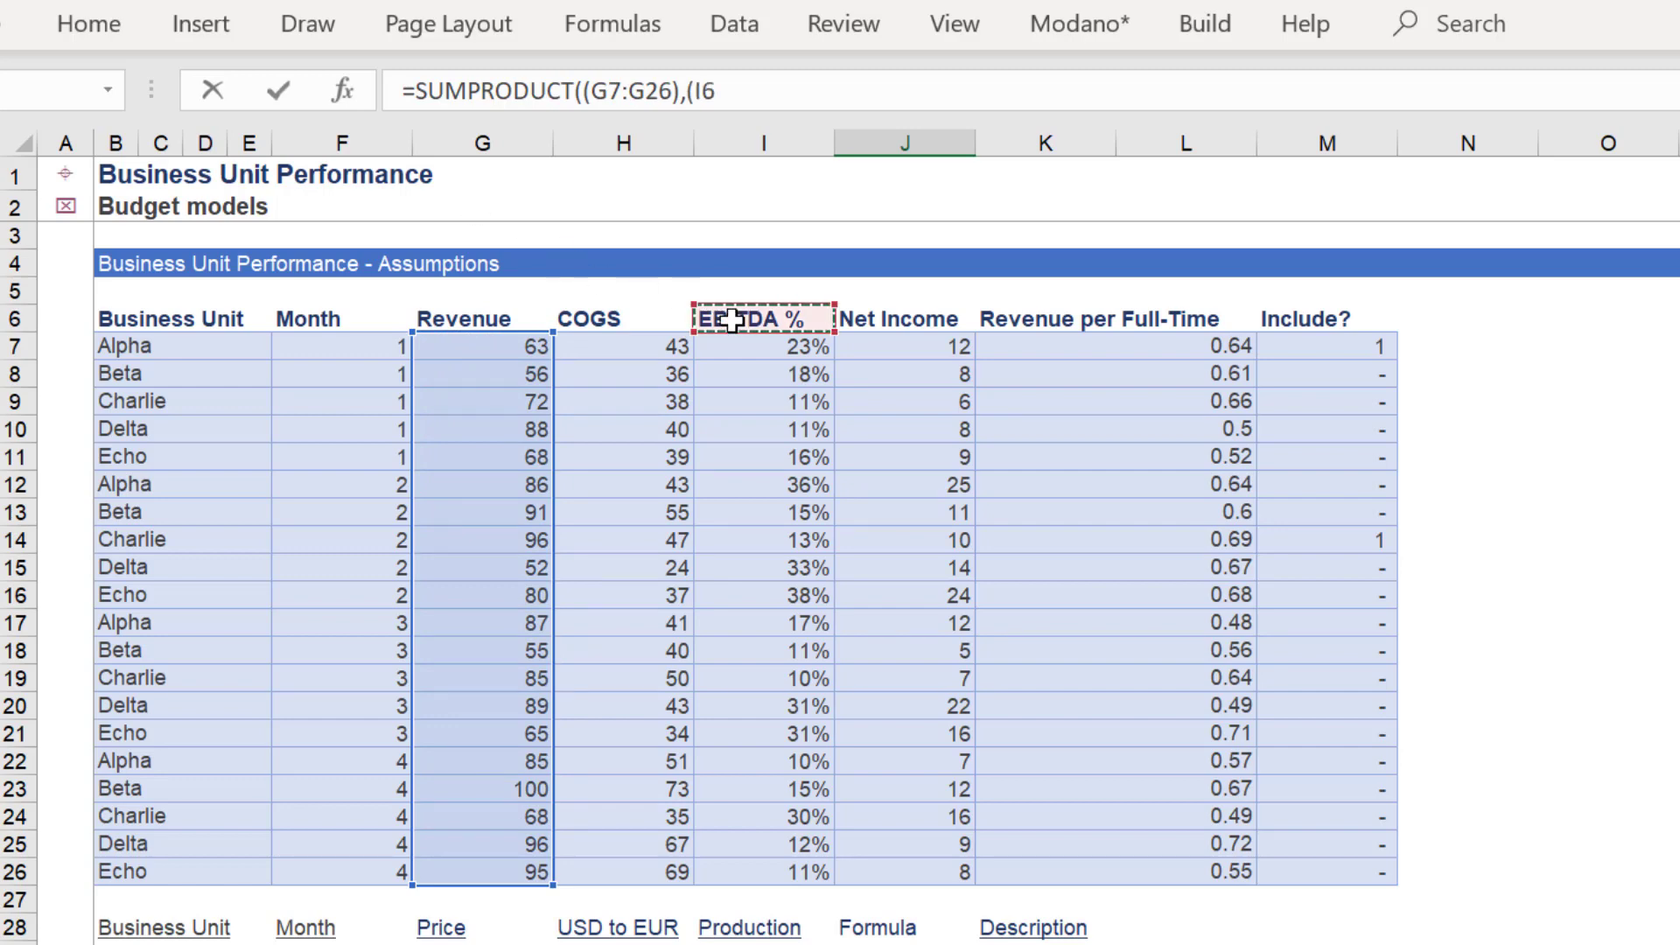
key(Down)
key(ctrl+shift+Down)
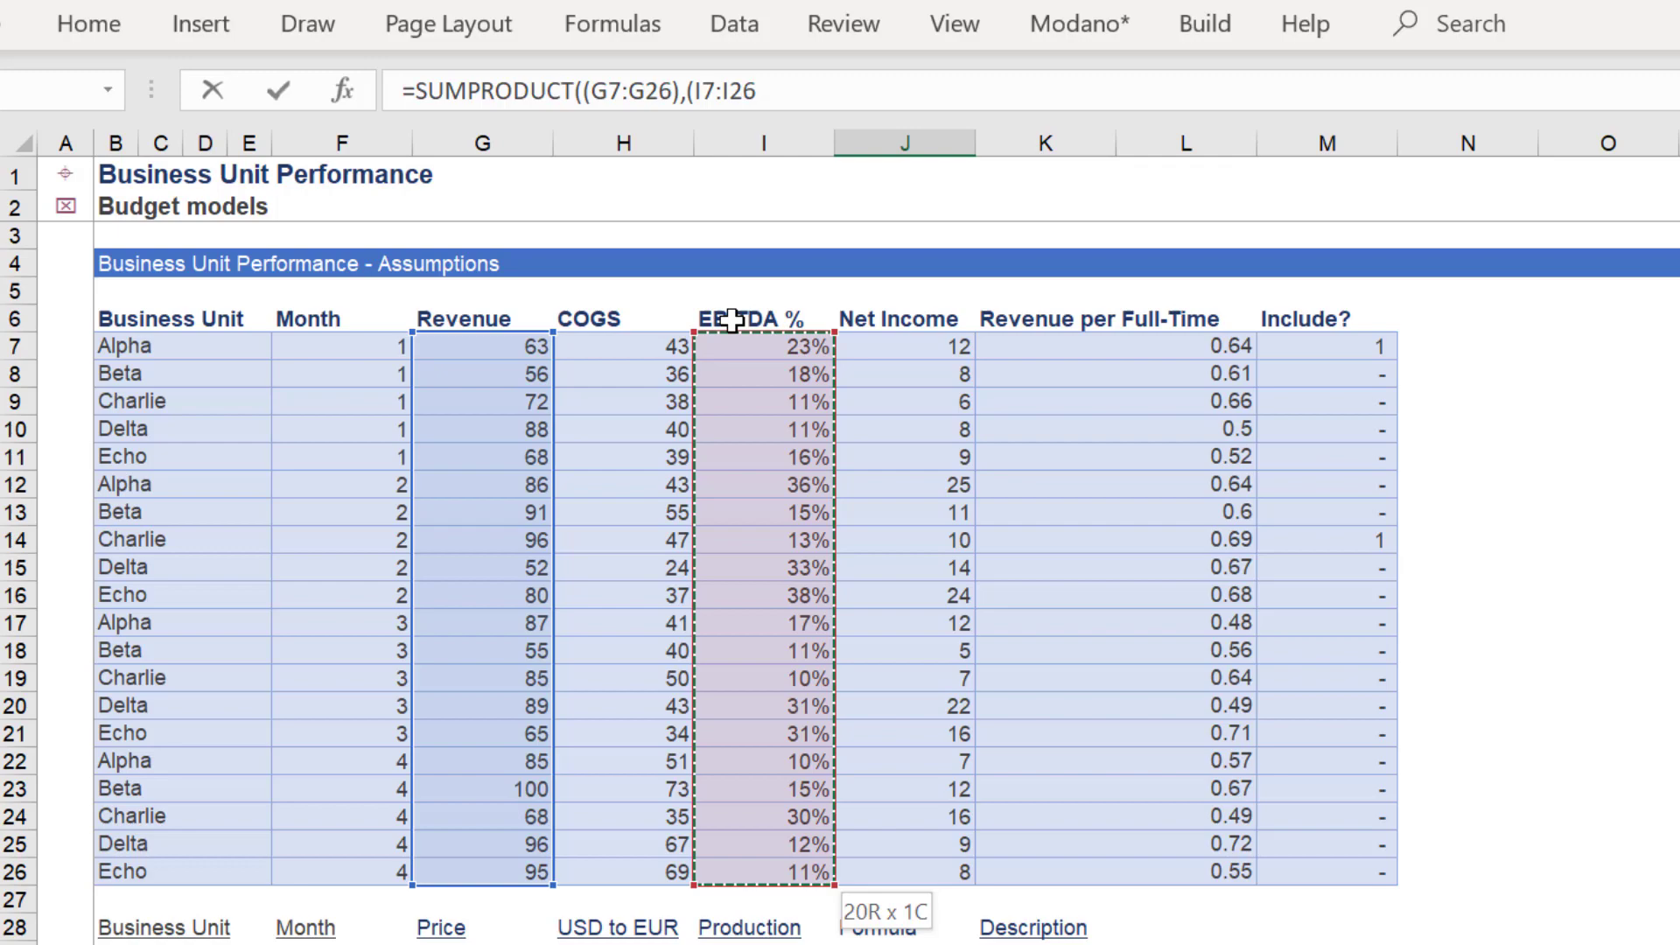
text())
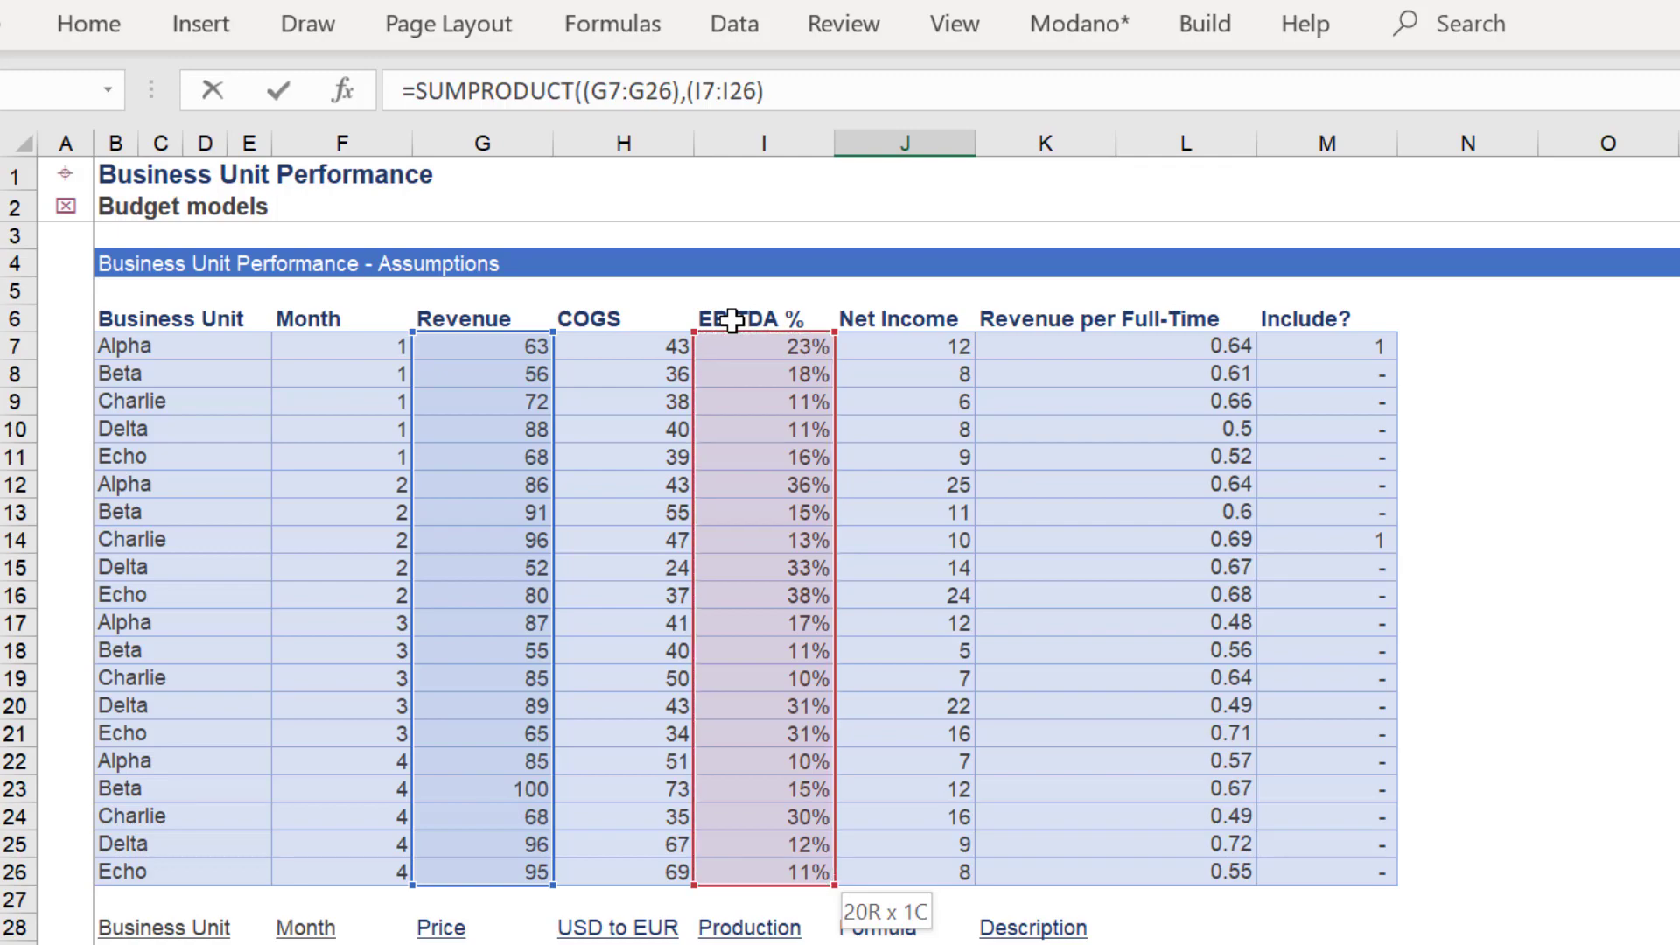
key(Return)
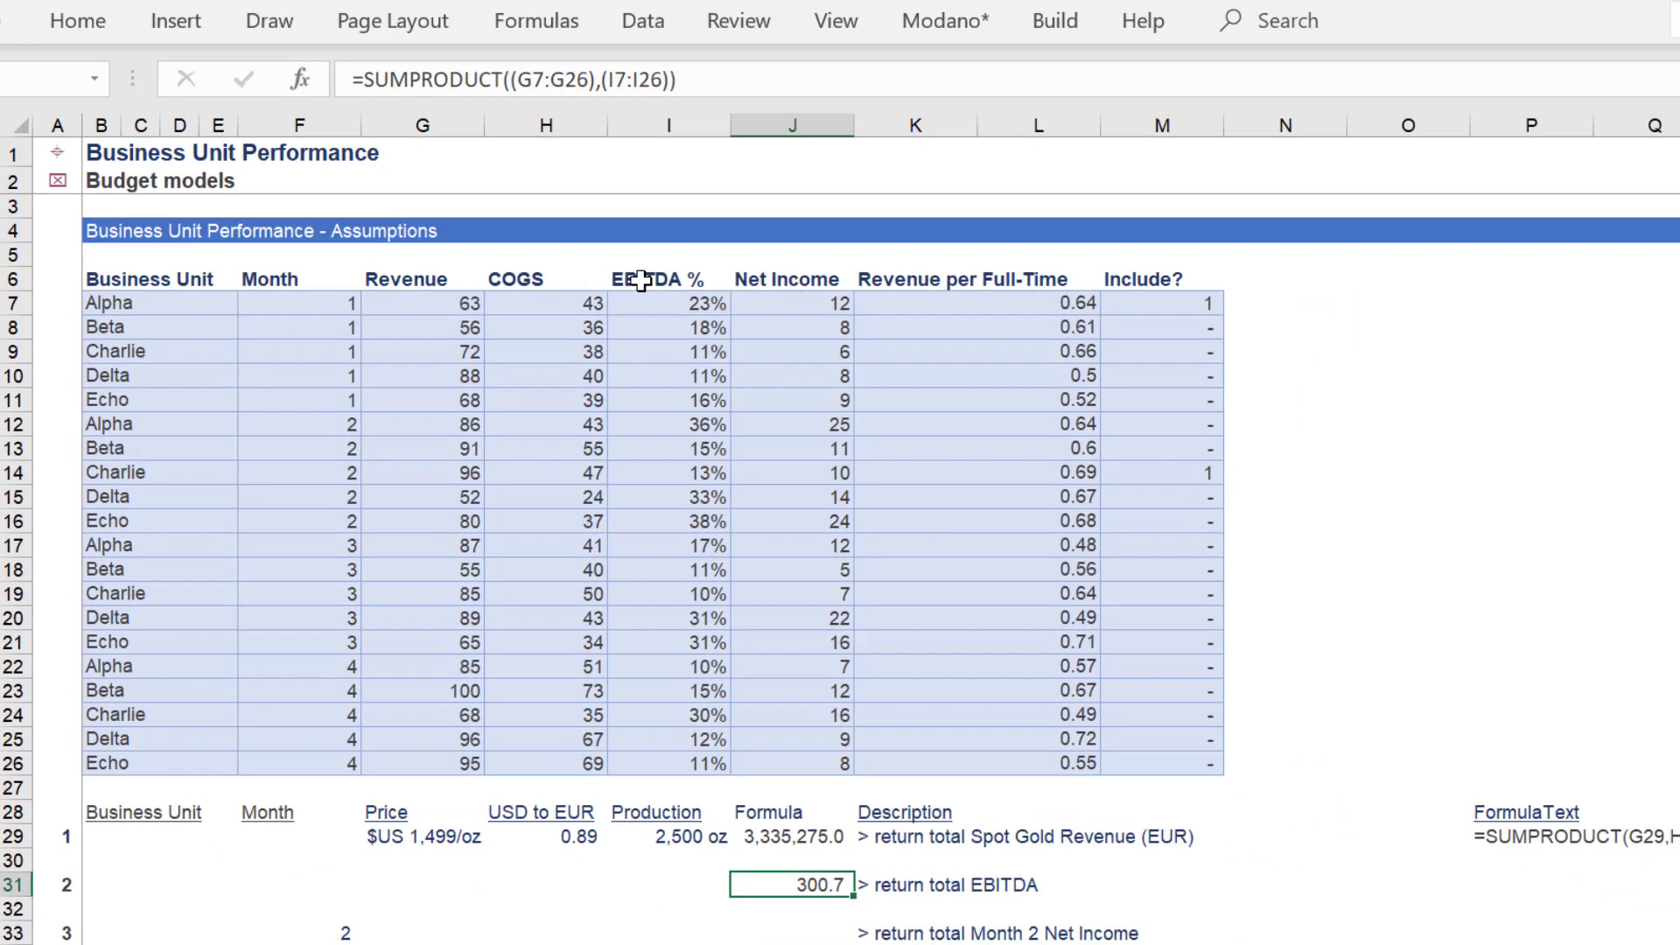
key(Right)
key(Right)
key(Right)
key(Right)
key(Right)
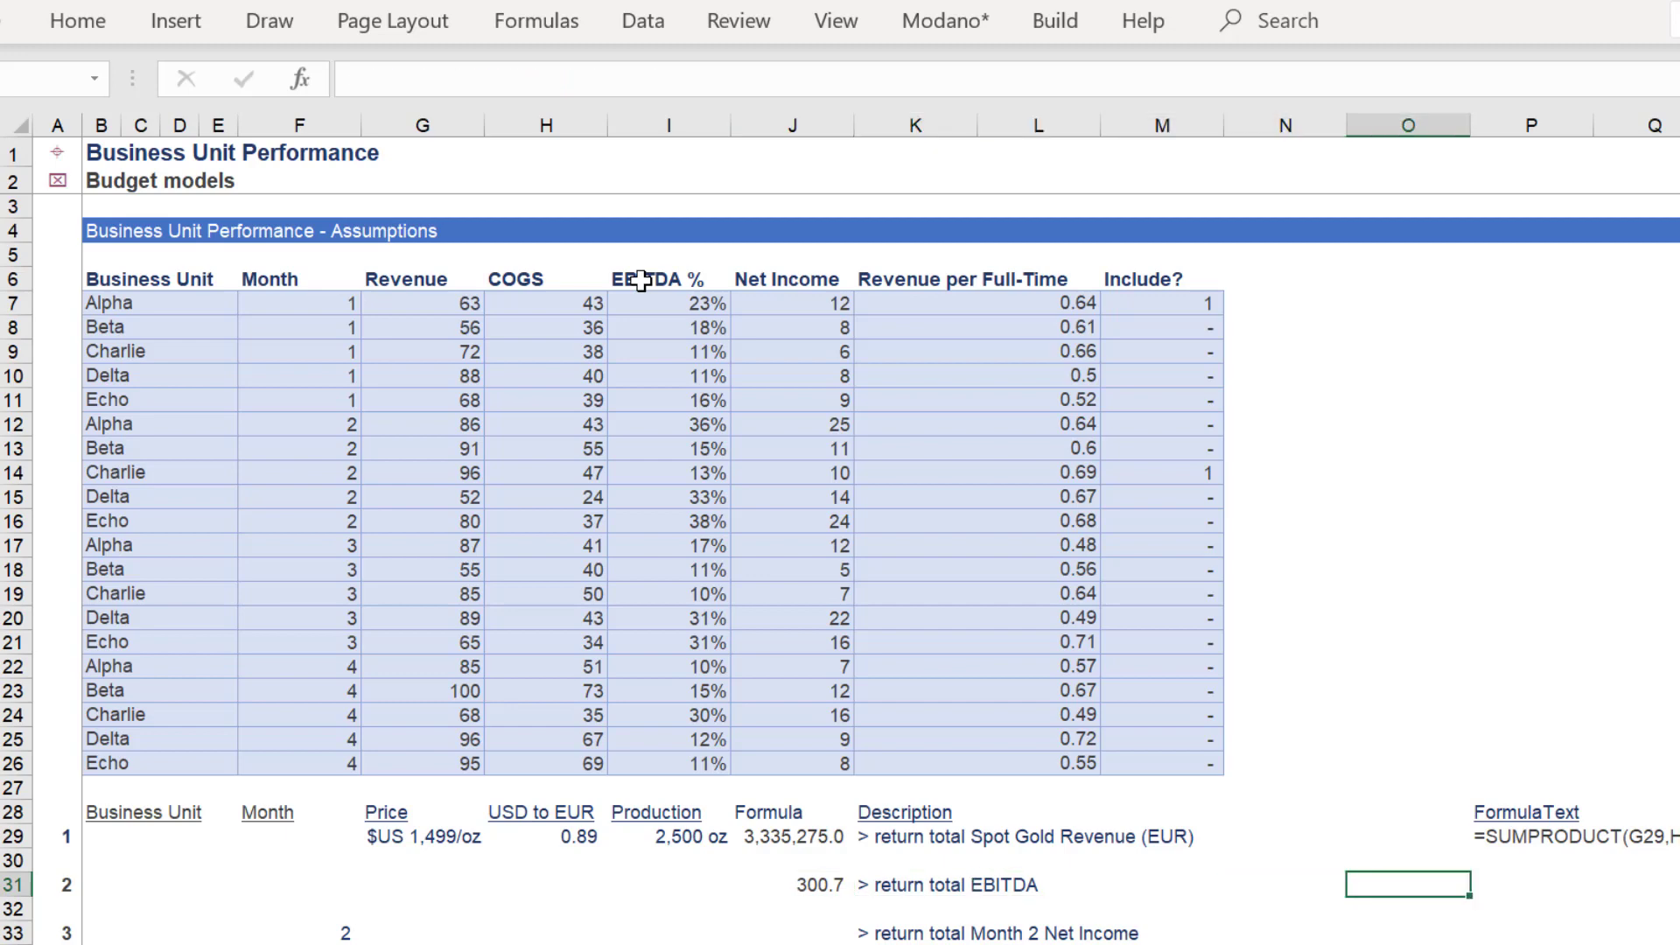
key(Right)
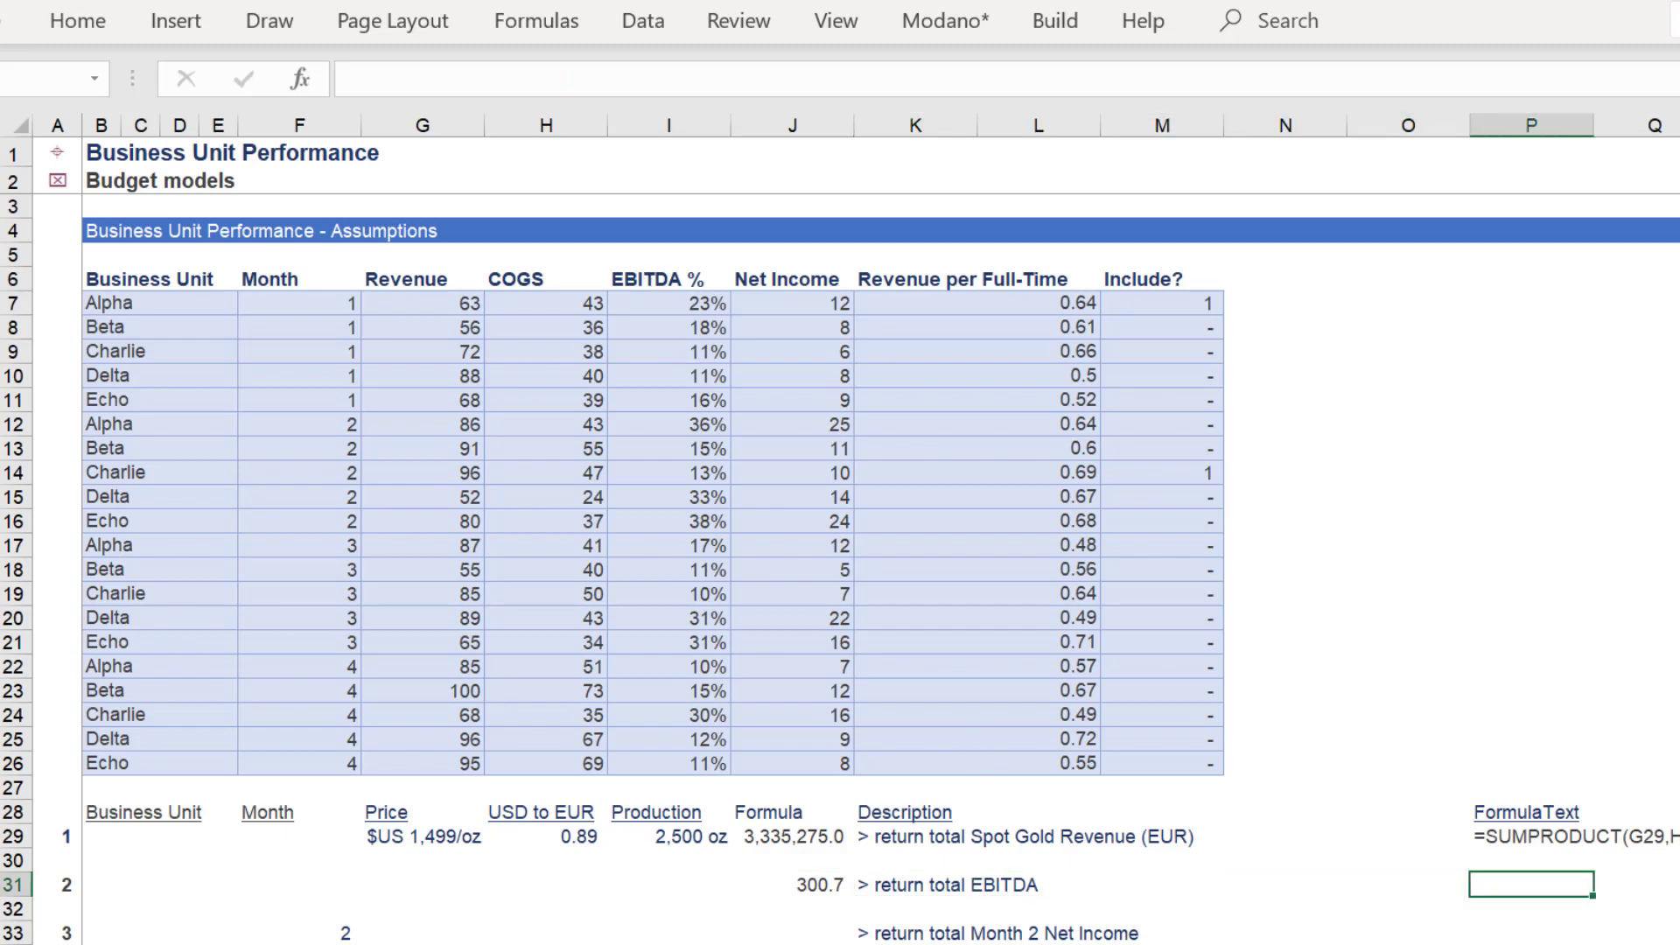
Enter =FORMULATEXT(J31) in P31 to show the total EBITDA formula
scroll(840, 569, down, 5)
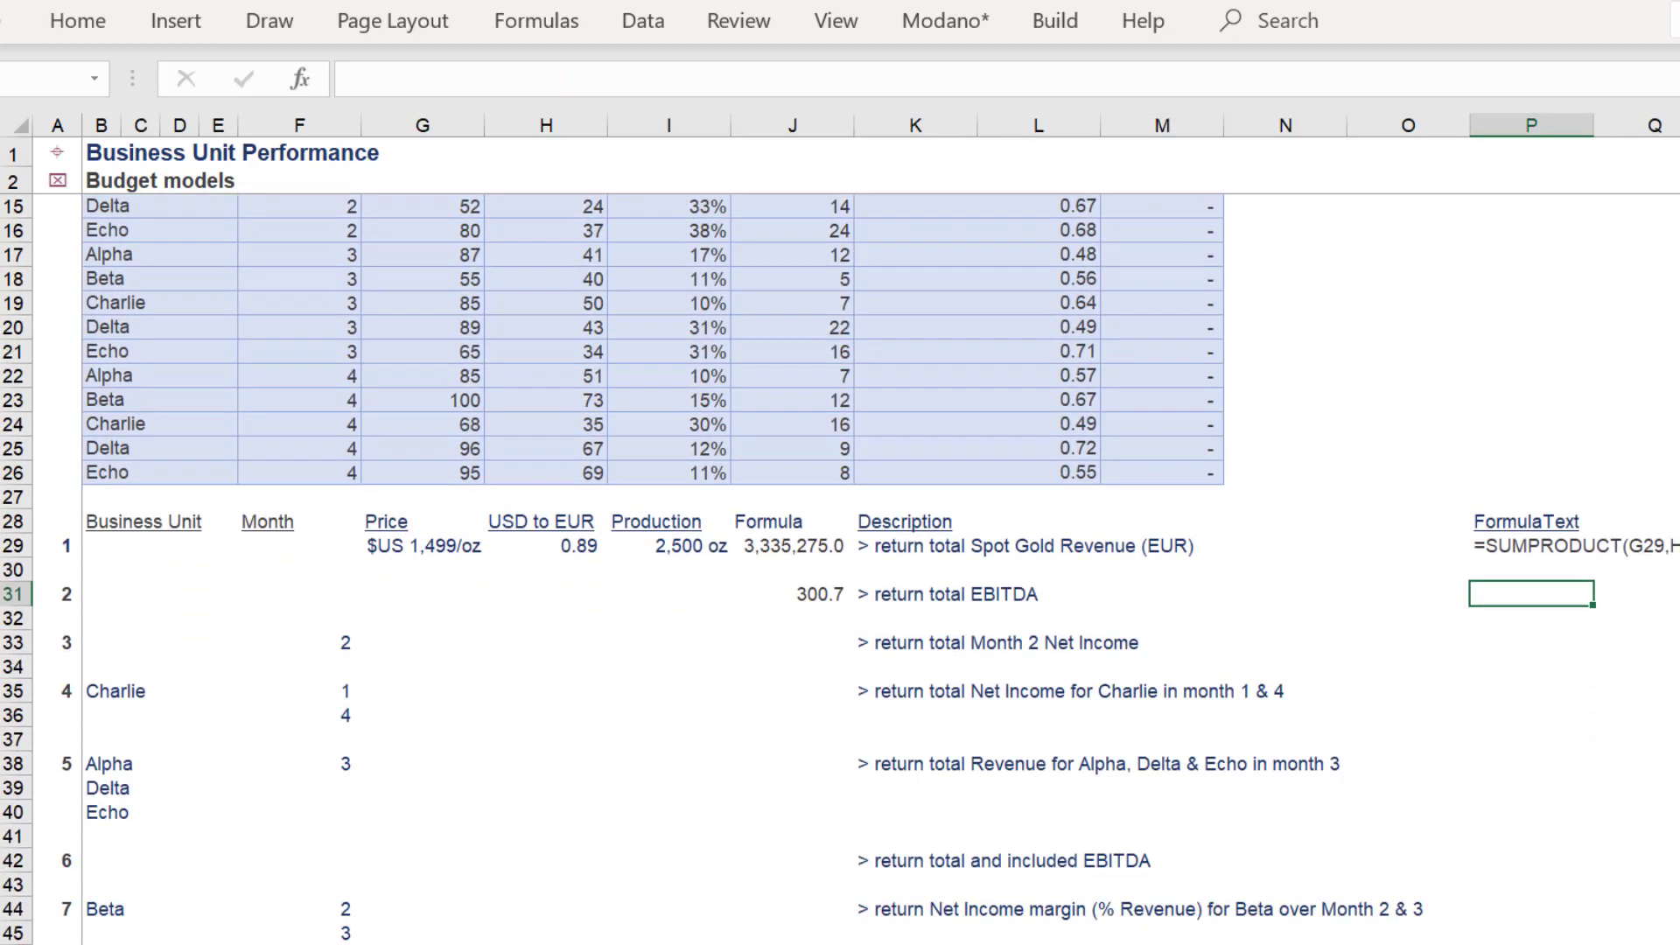
text(=form)
key(Tab)
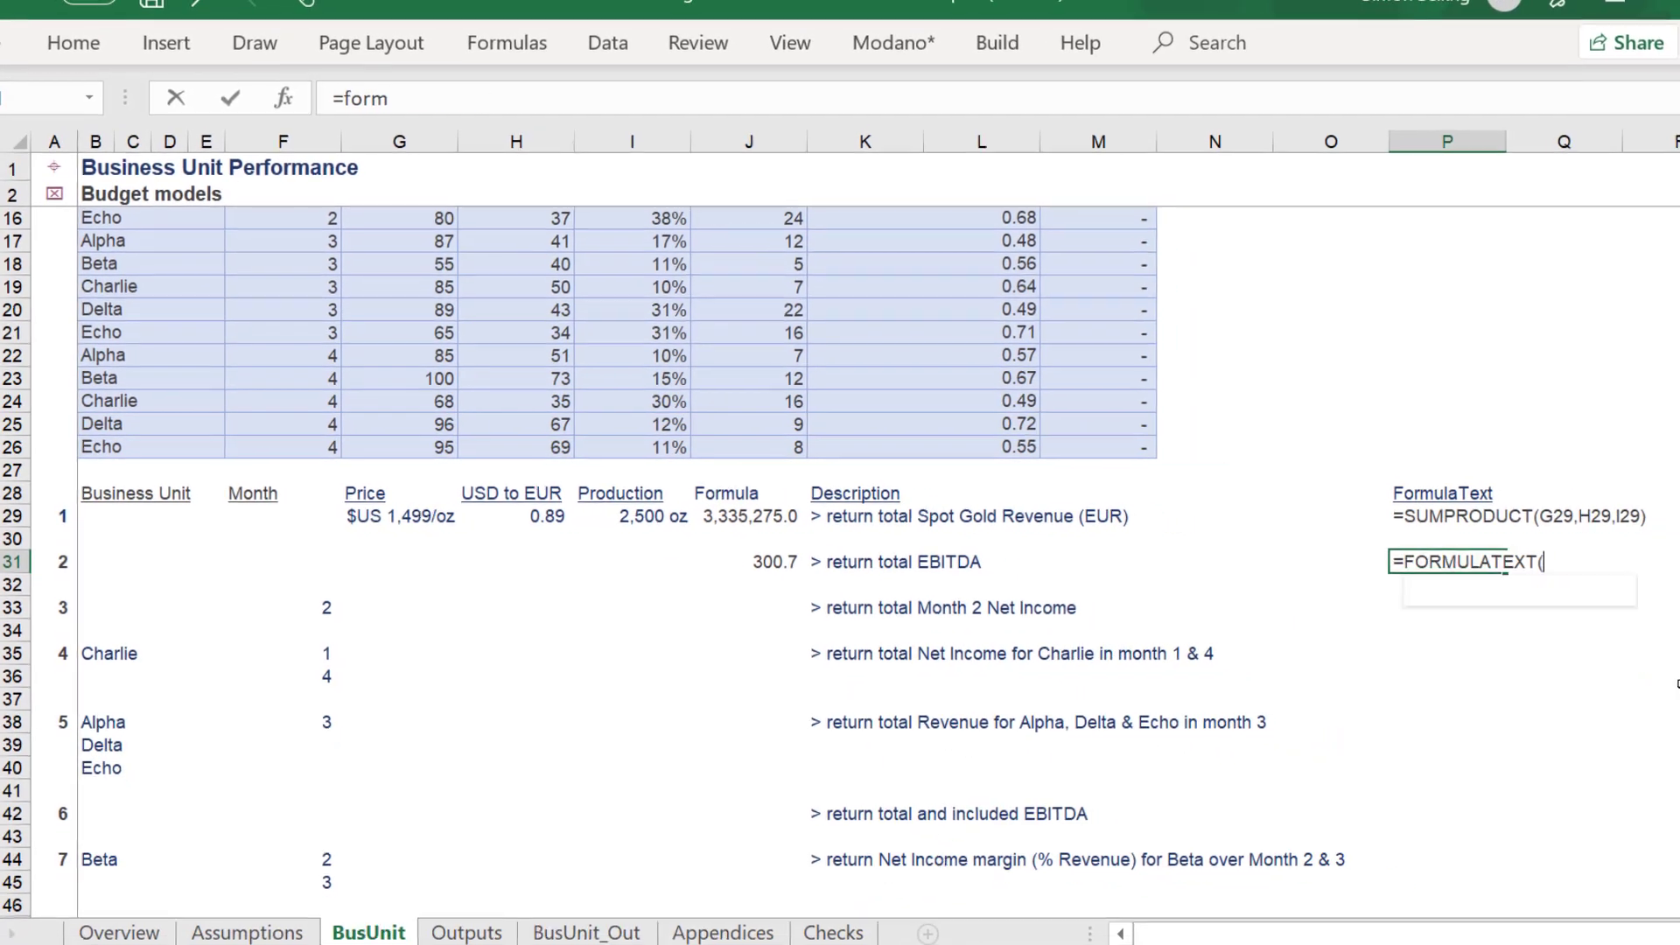
key(Left)
key(Left)
key(Left)
key(Left)
key(Left)
key(Left)
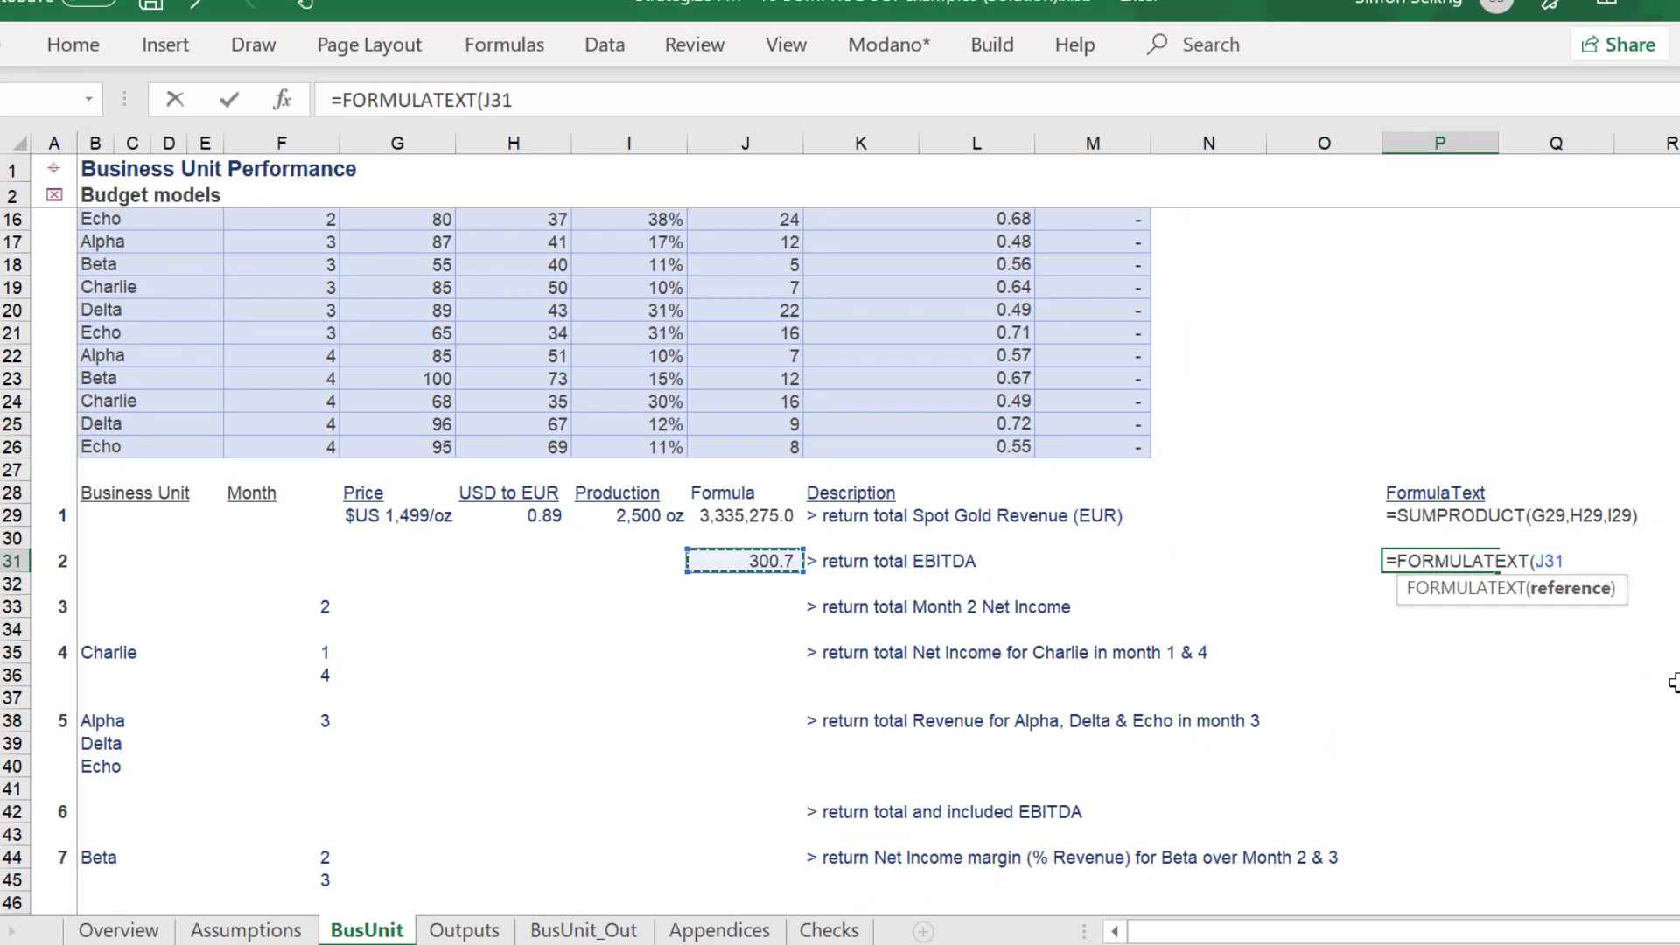
key(Return)
Review J31's formula ranges in edit mode and leave it unchanged
key(Up)
key(Left)
key(Left)
key(Left)
key(Left)
key(Left)
key(Left)
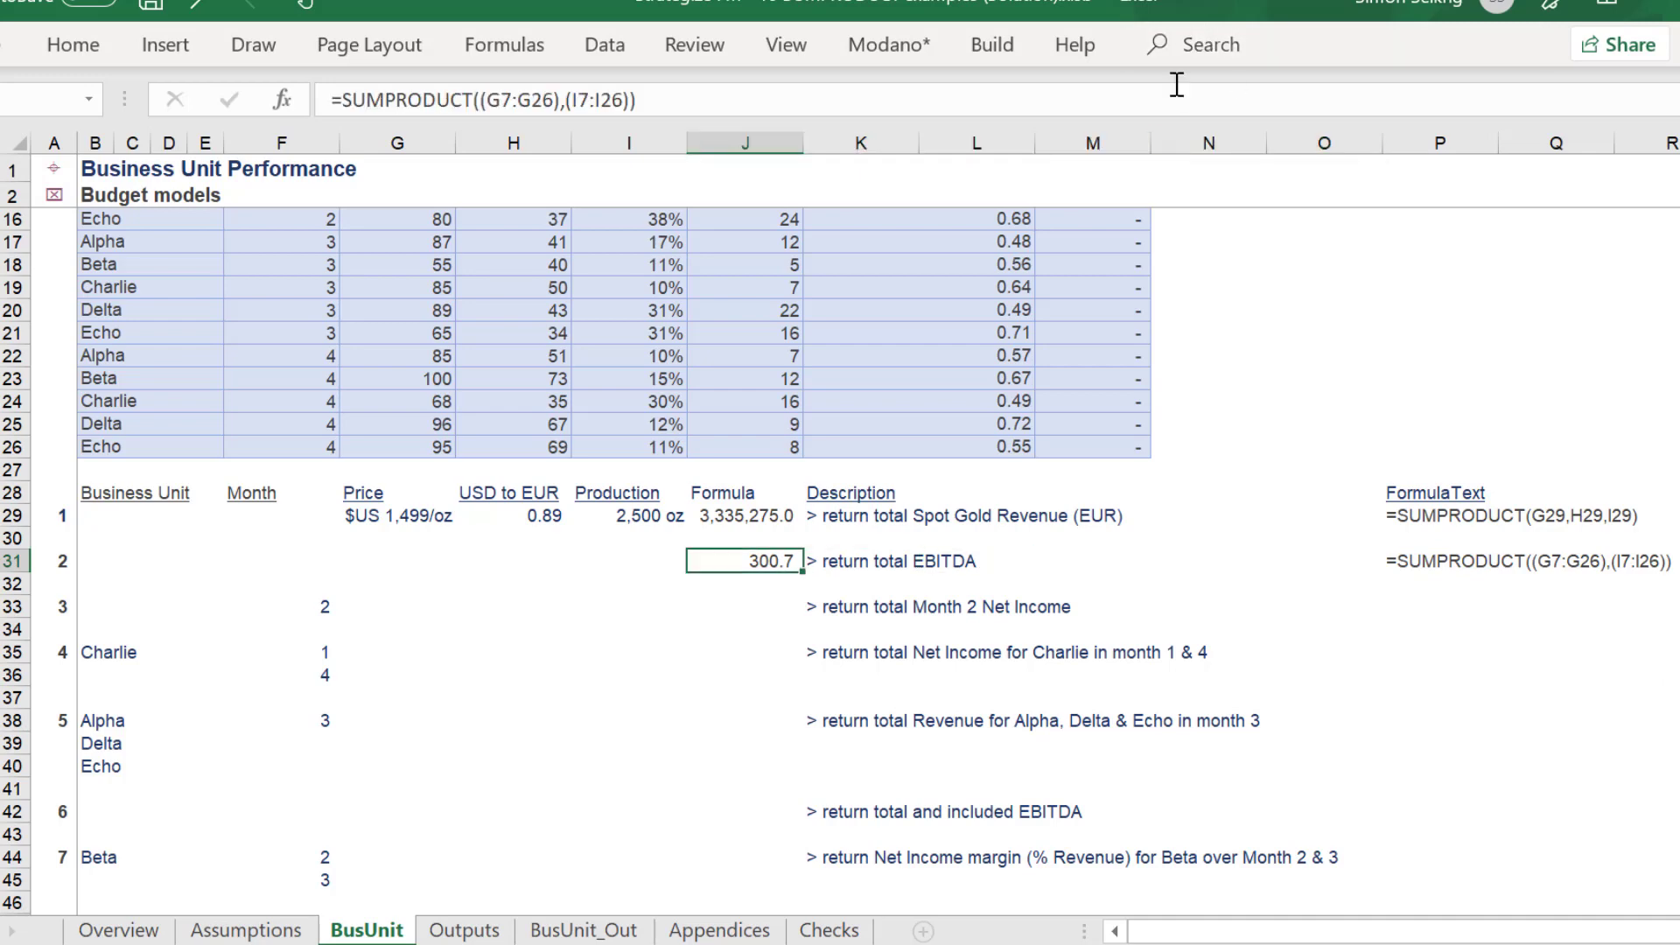
key(F2)
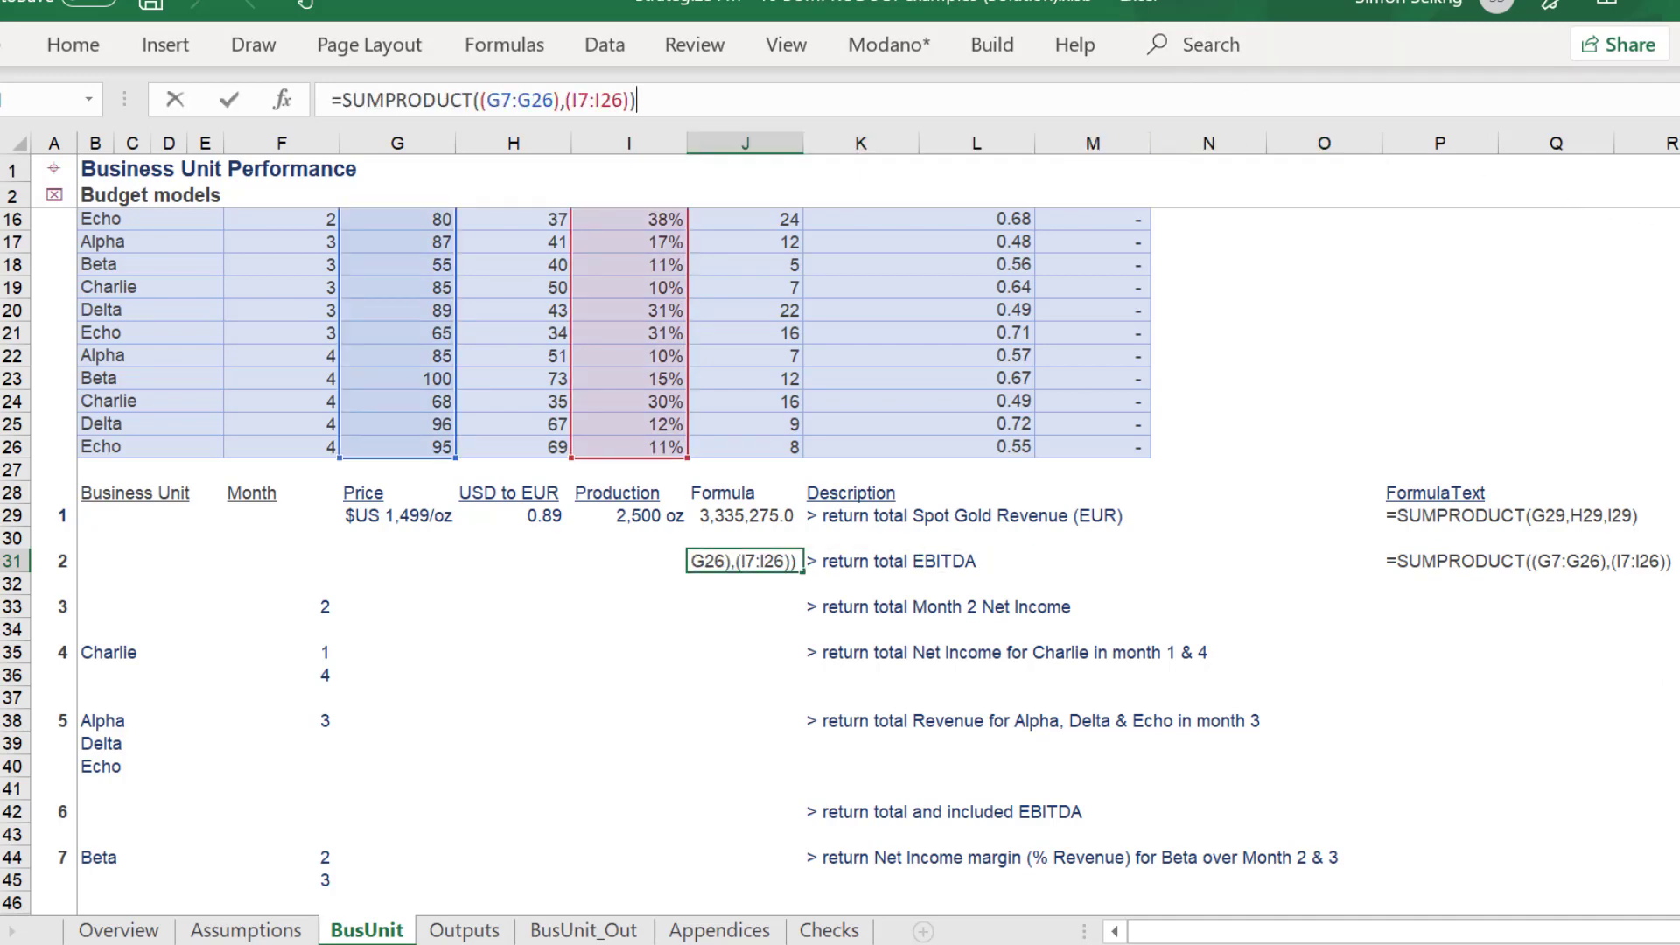
scroll(836, 561, up, 4)
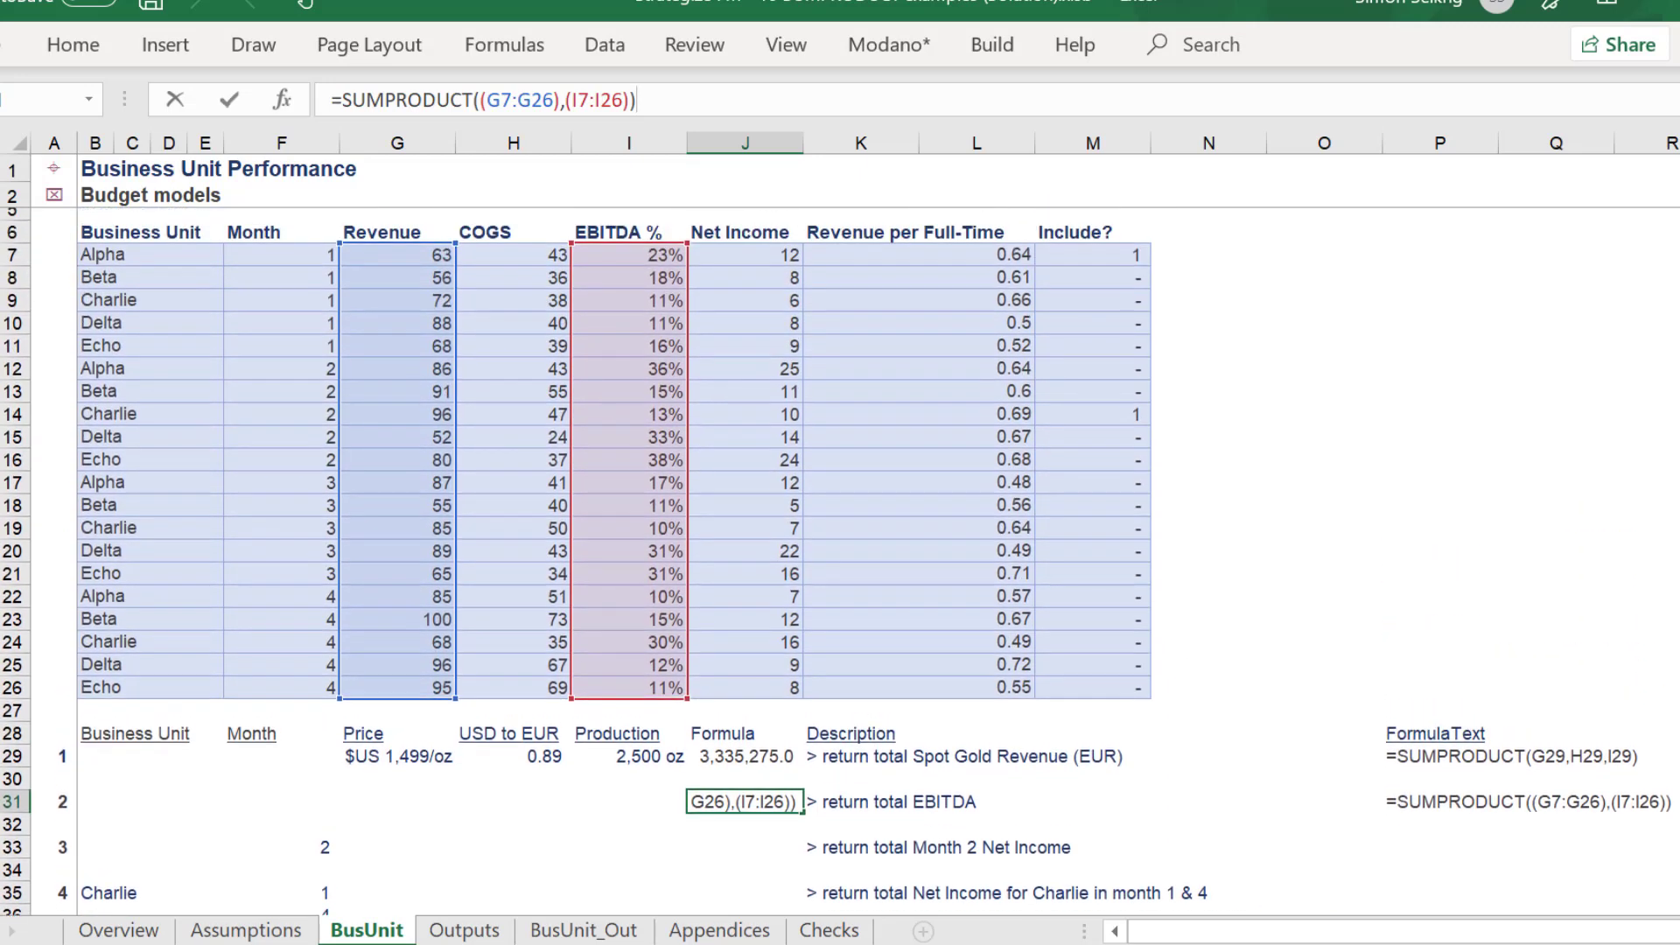
scroll(836, 560, down, 4)
key(Escape)
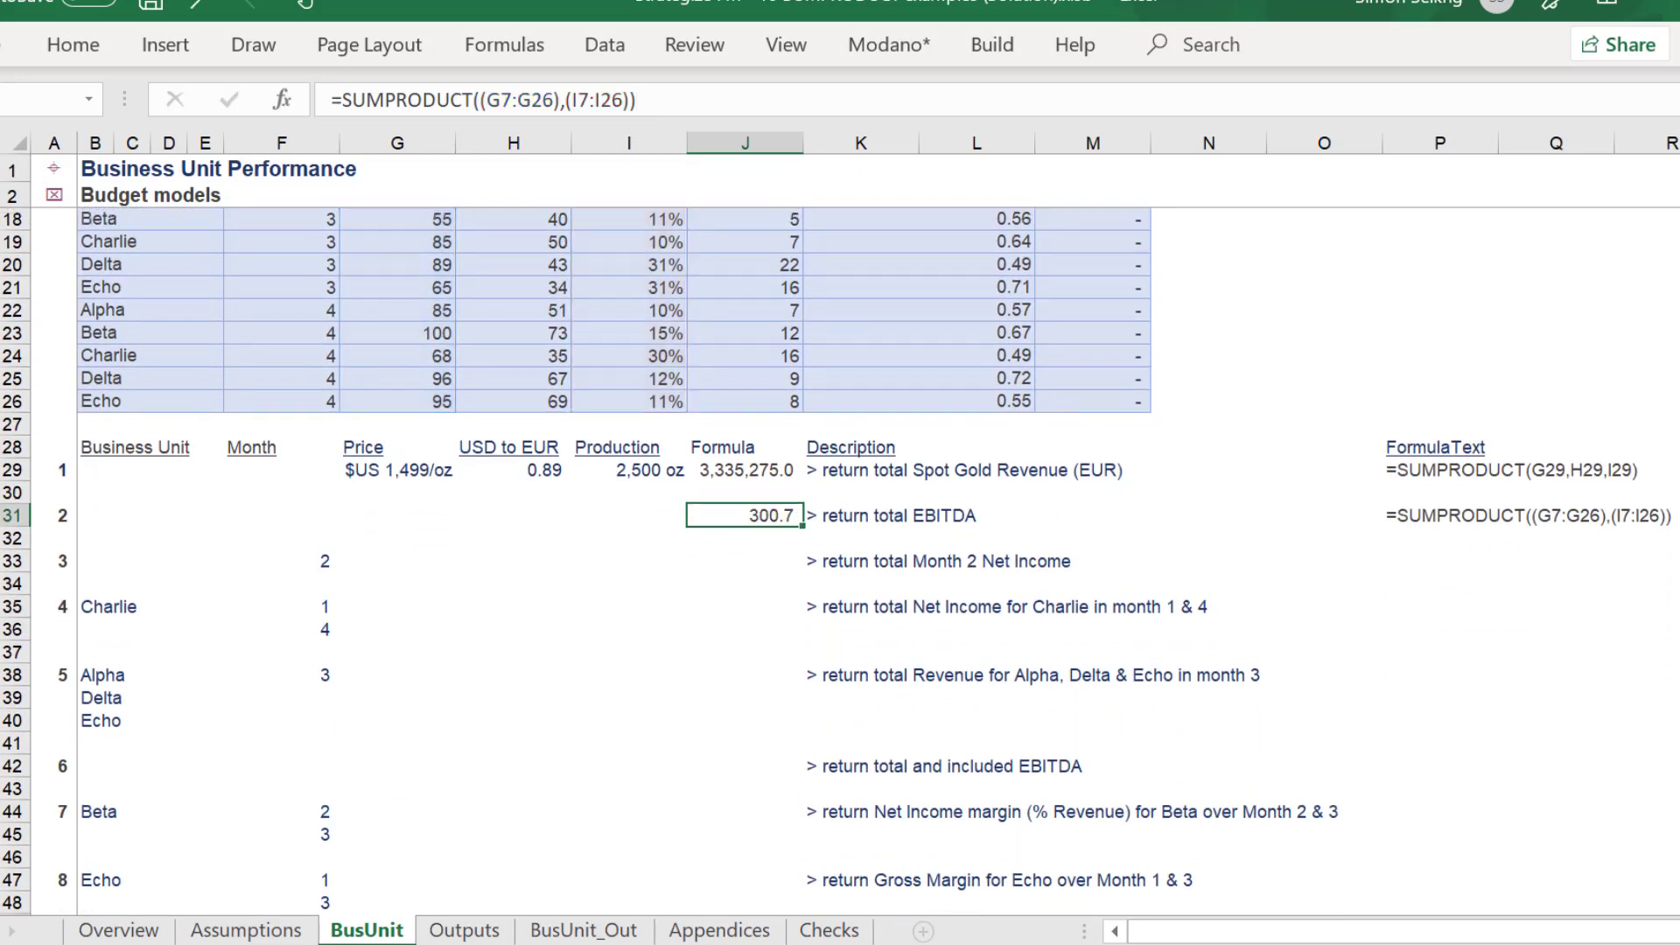
Begin J33's SUMPRODUCT with the condition --(F7:F26=F33) matching Month 2
key(Down)
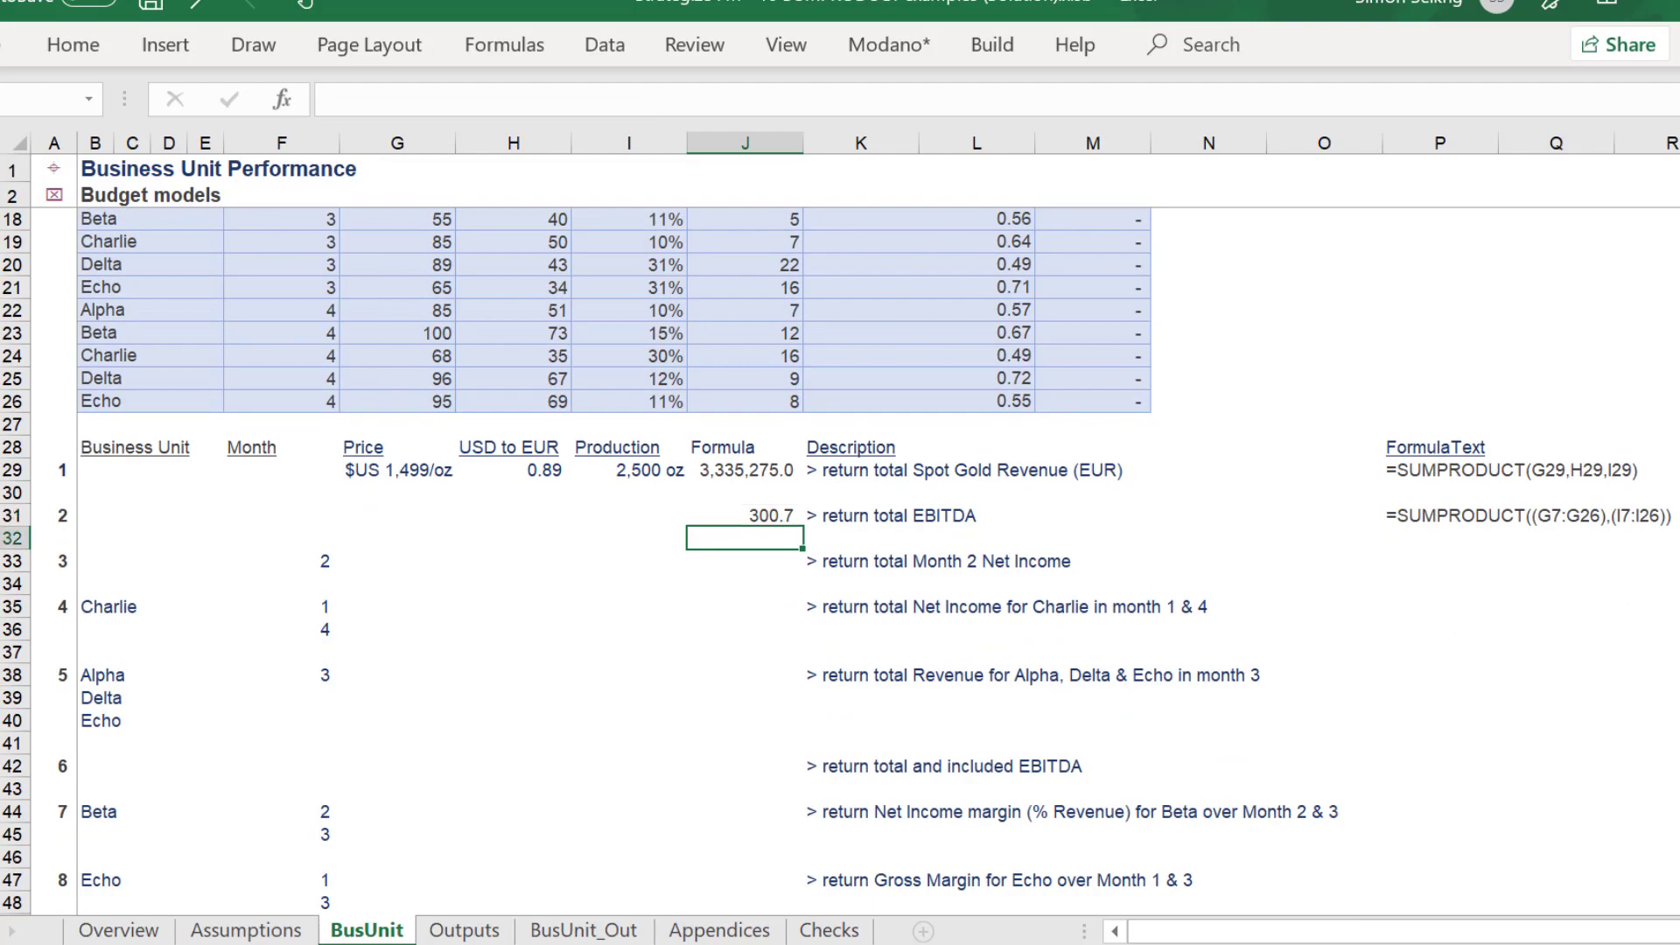
key(Down)
text(=)
text(sump)
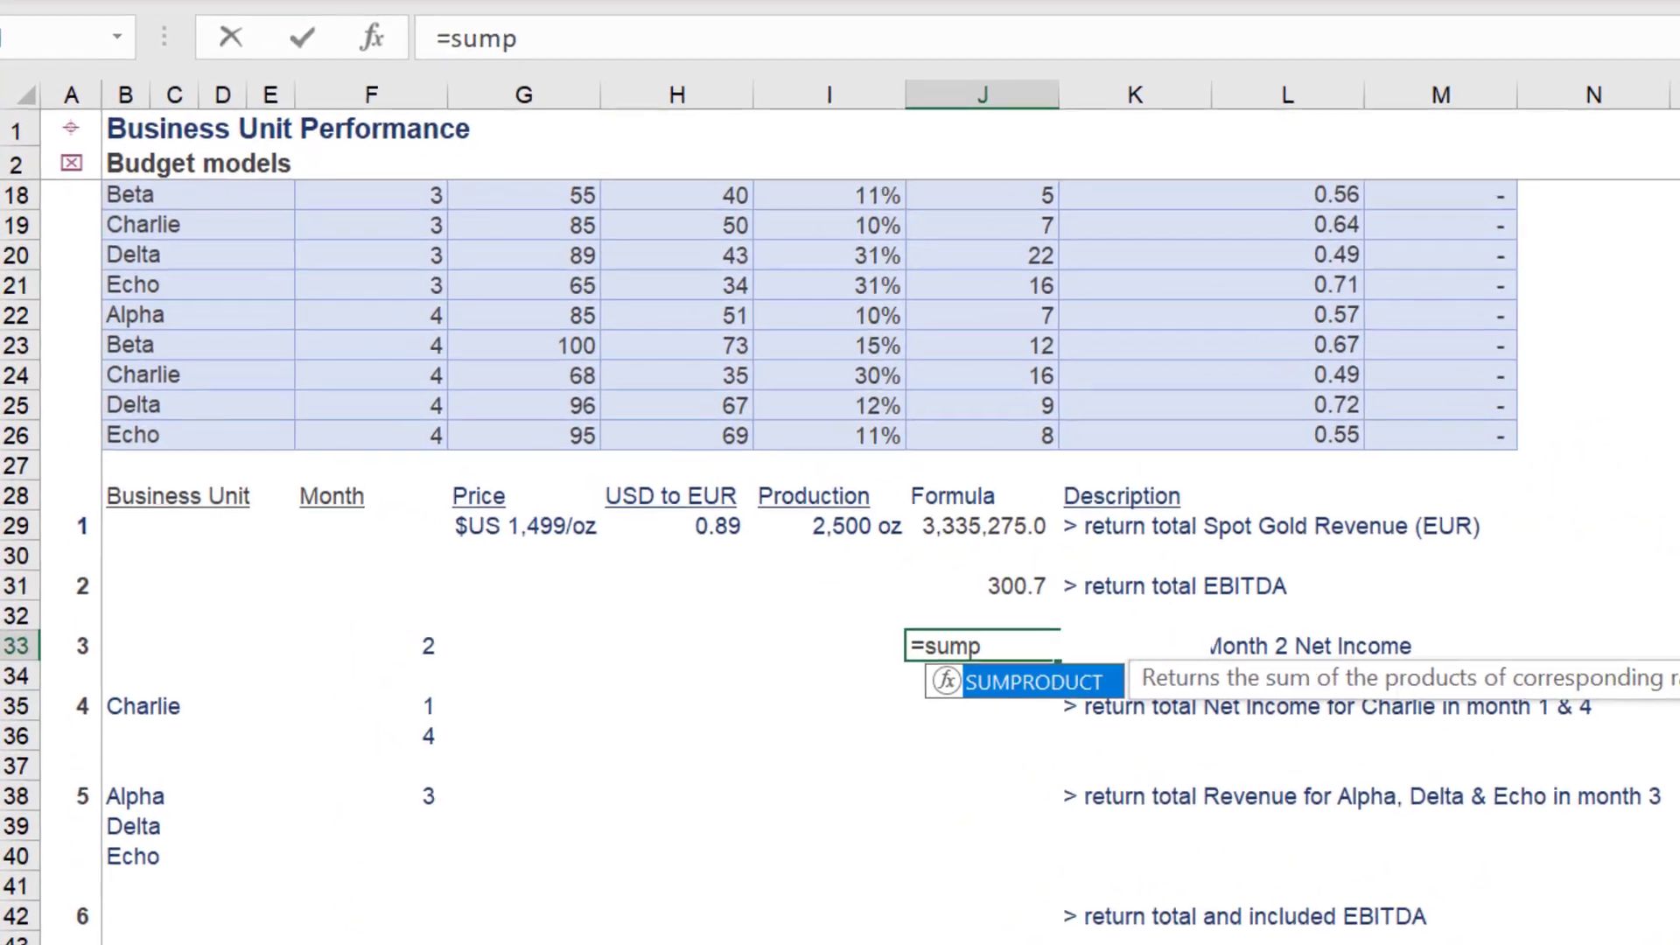
key(Tab)
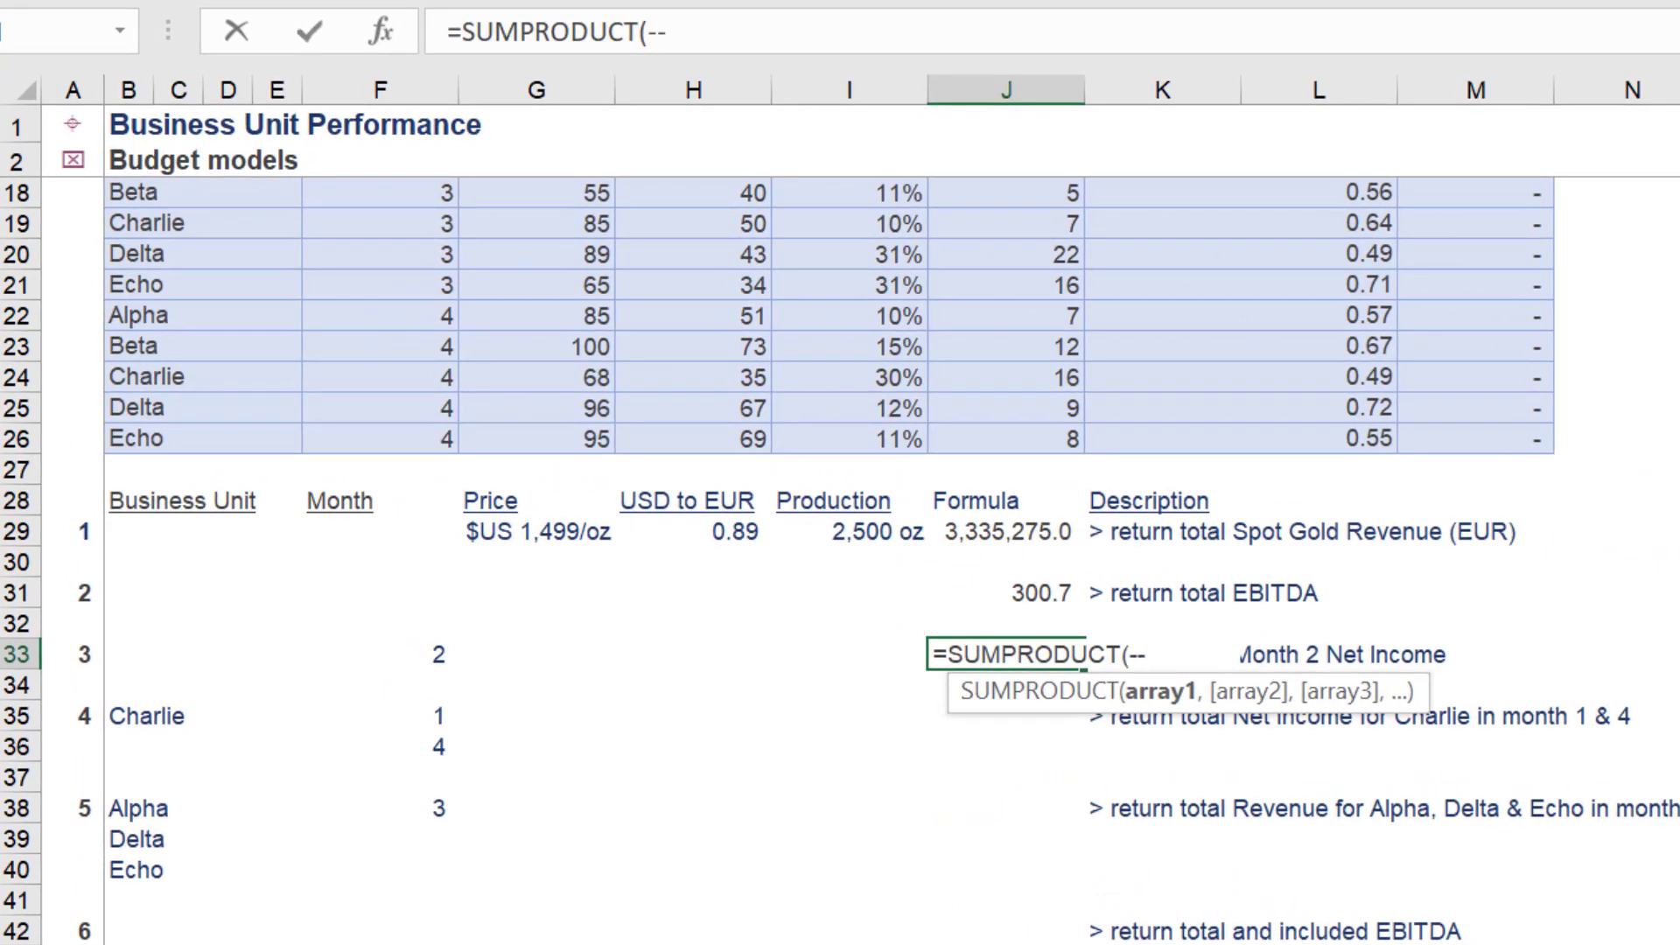
click(395, 167)
key(Down)
key(Down)
key(Down)
key(Down)
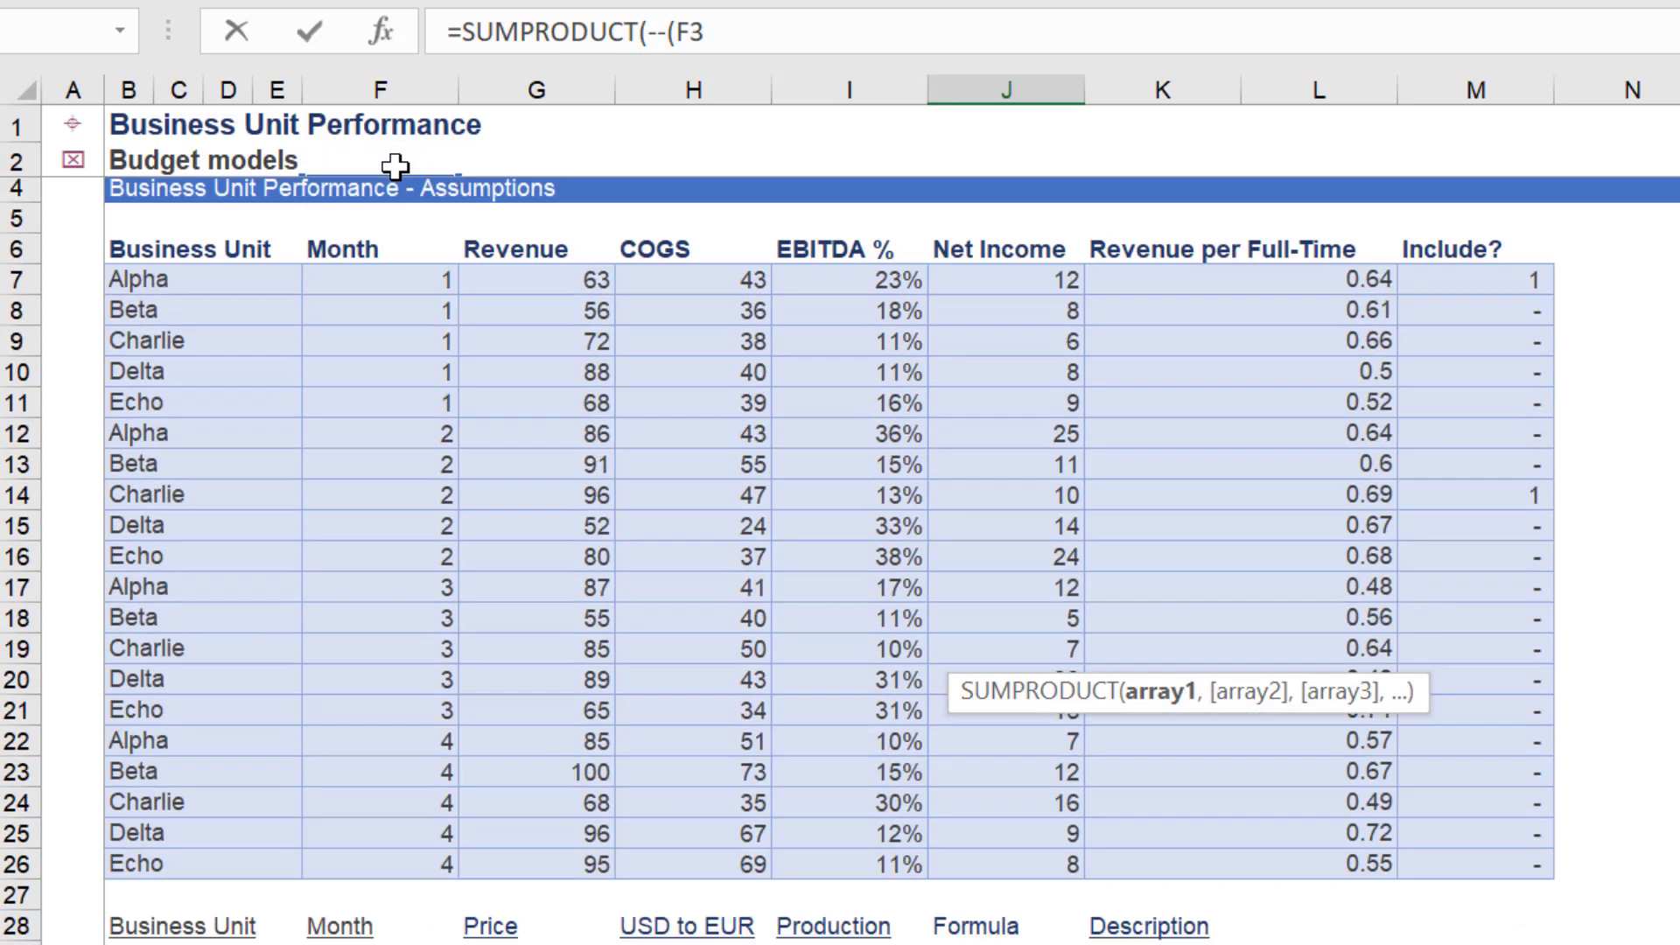
key(Down)
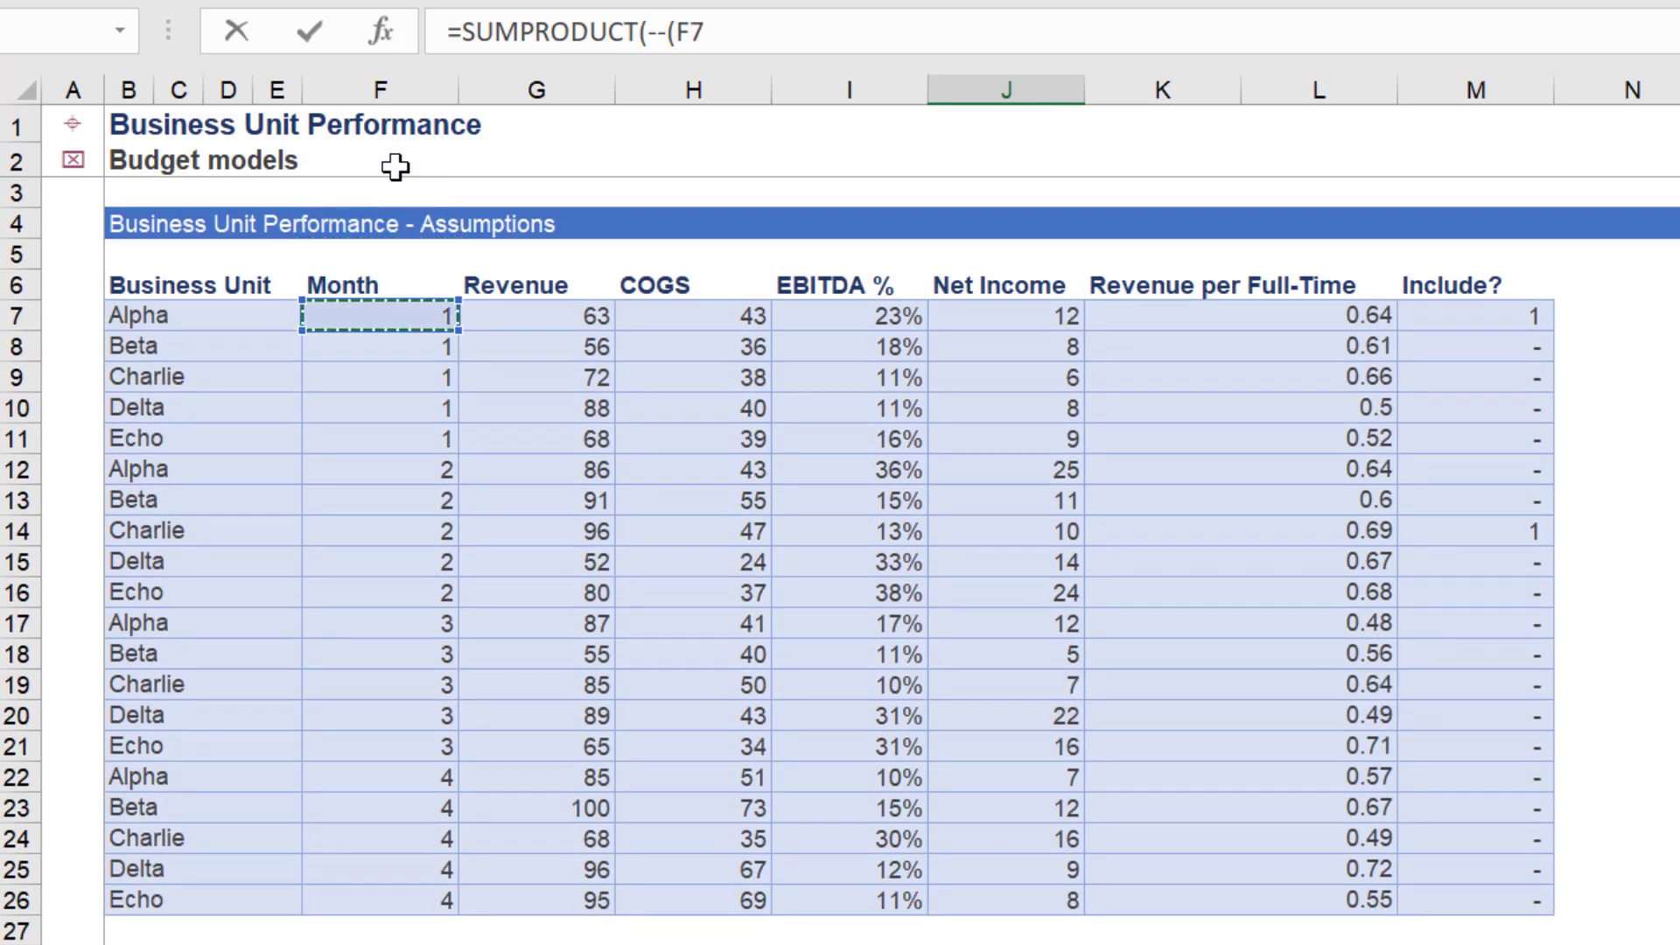
key(ctrl+shift+Down)
text(=)
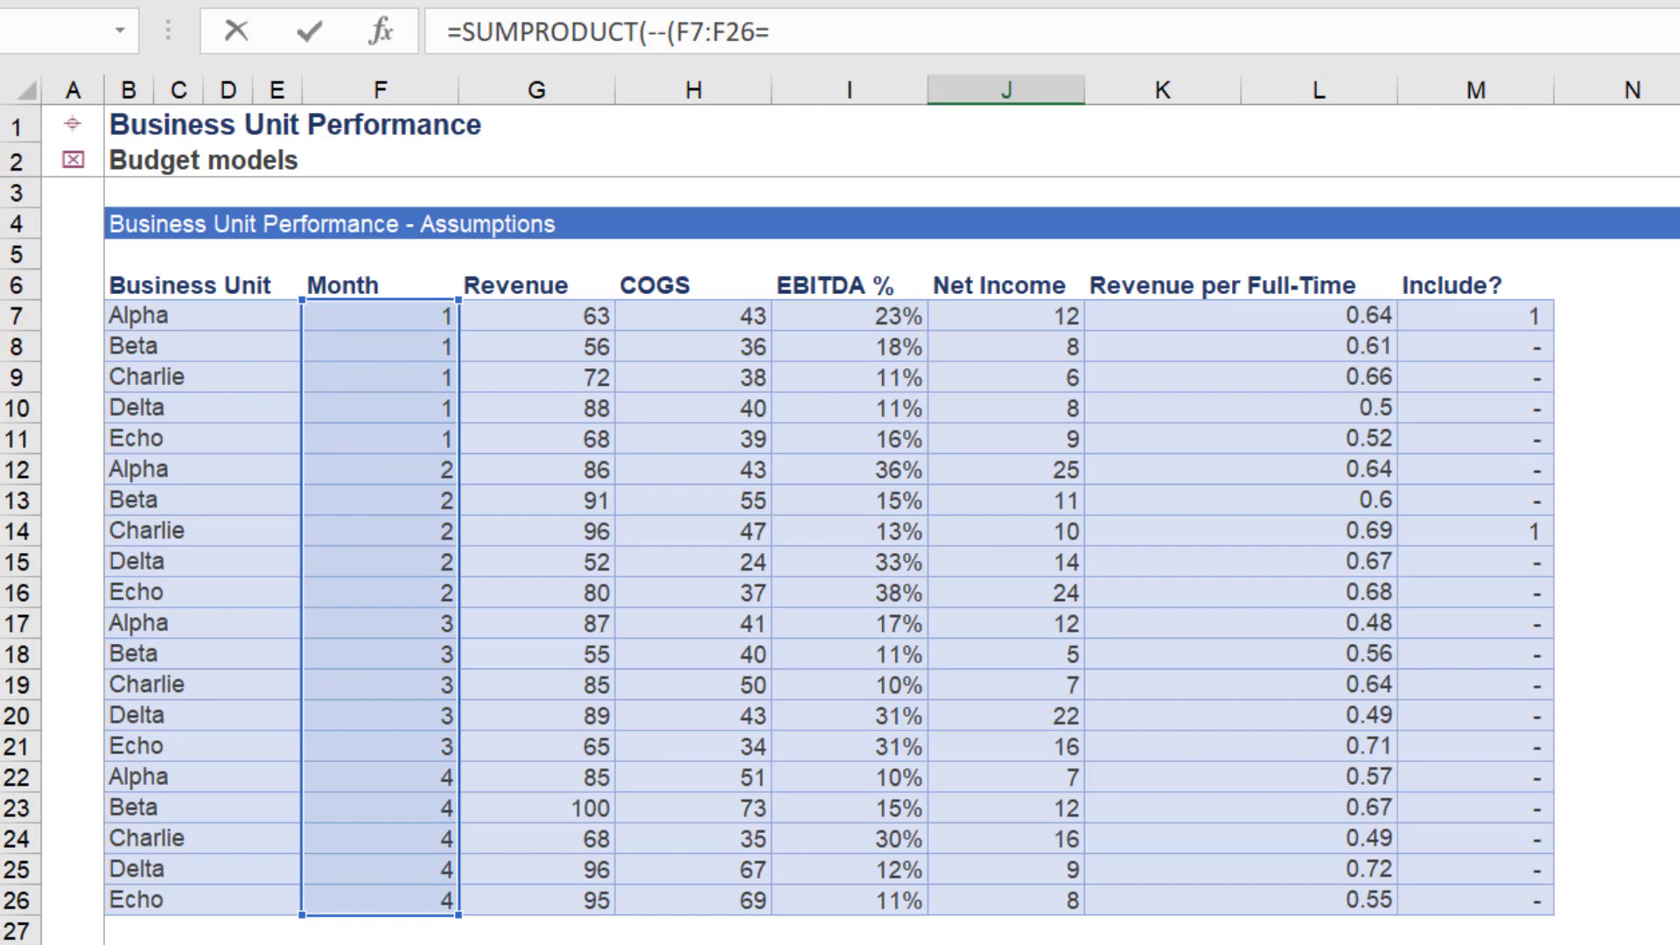
scroll(841, 560, down, 10)
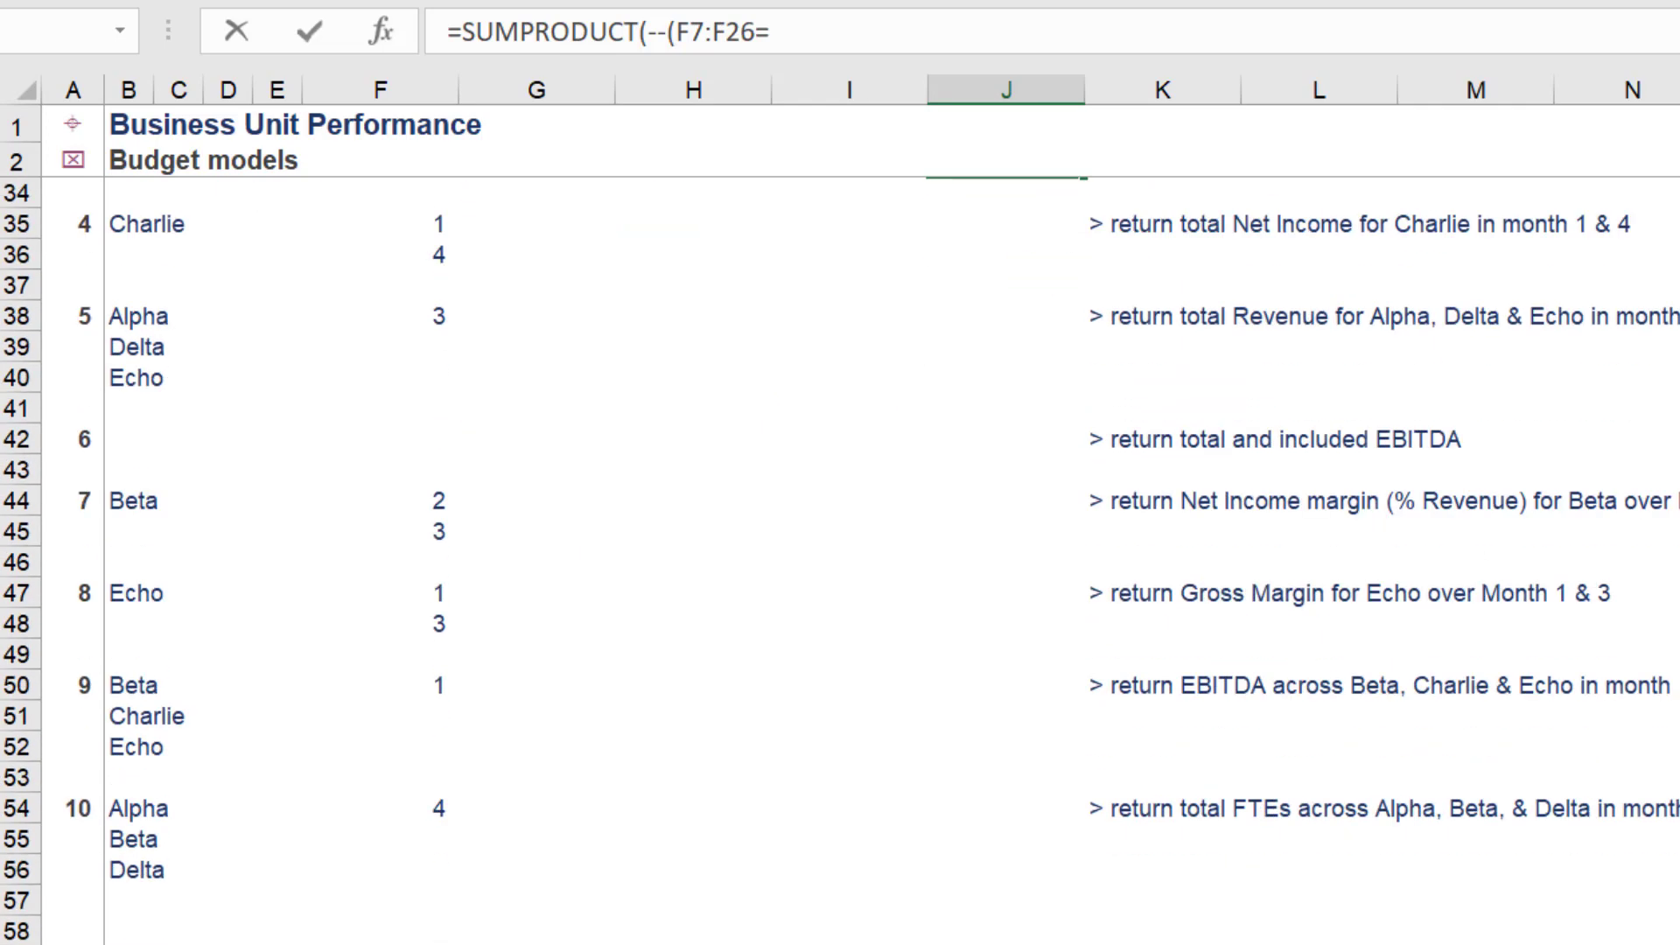
scroll(840, 560, up, 10)
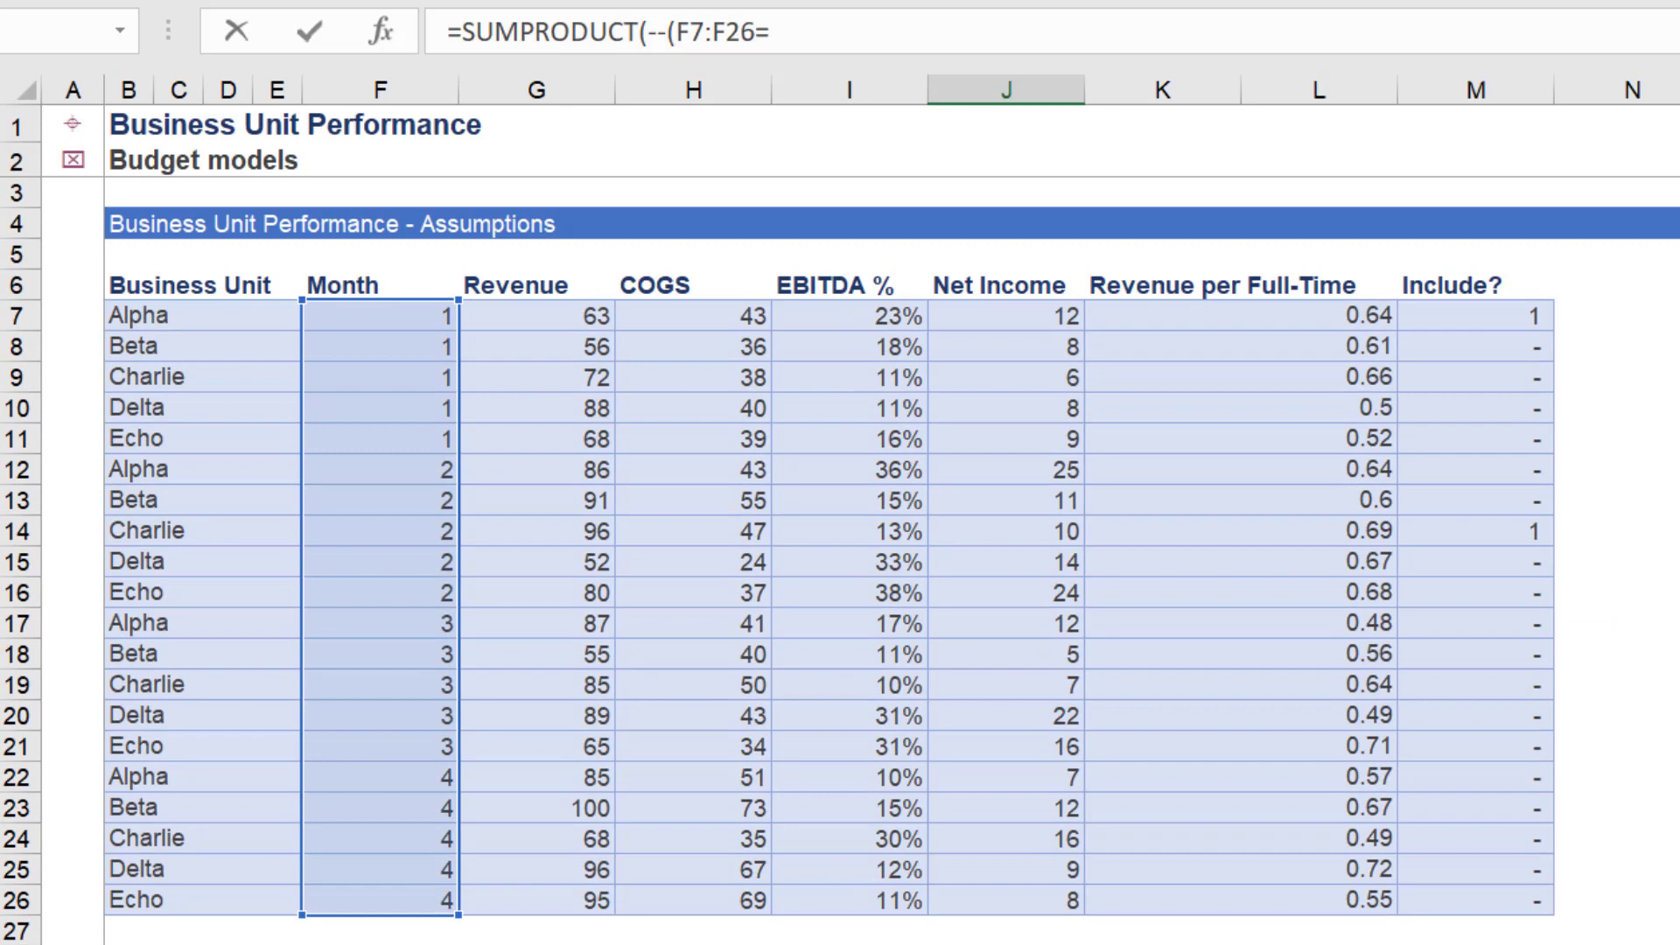
scroll(422, 772, down, 4)
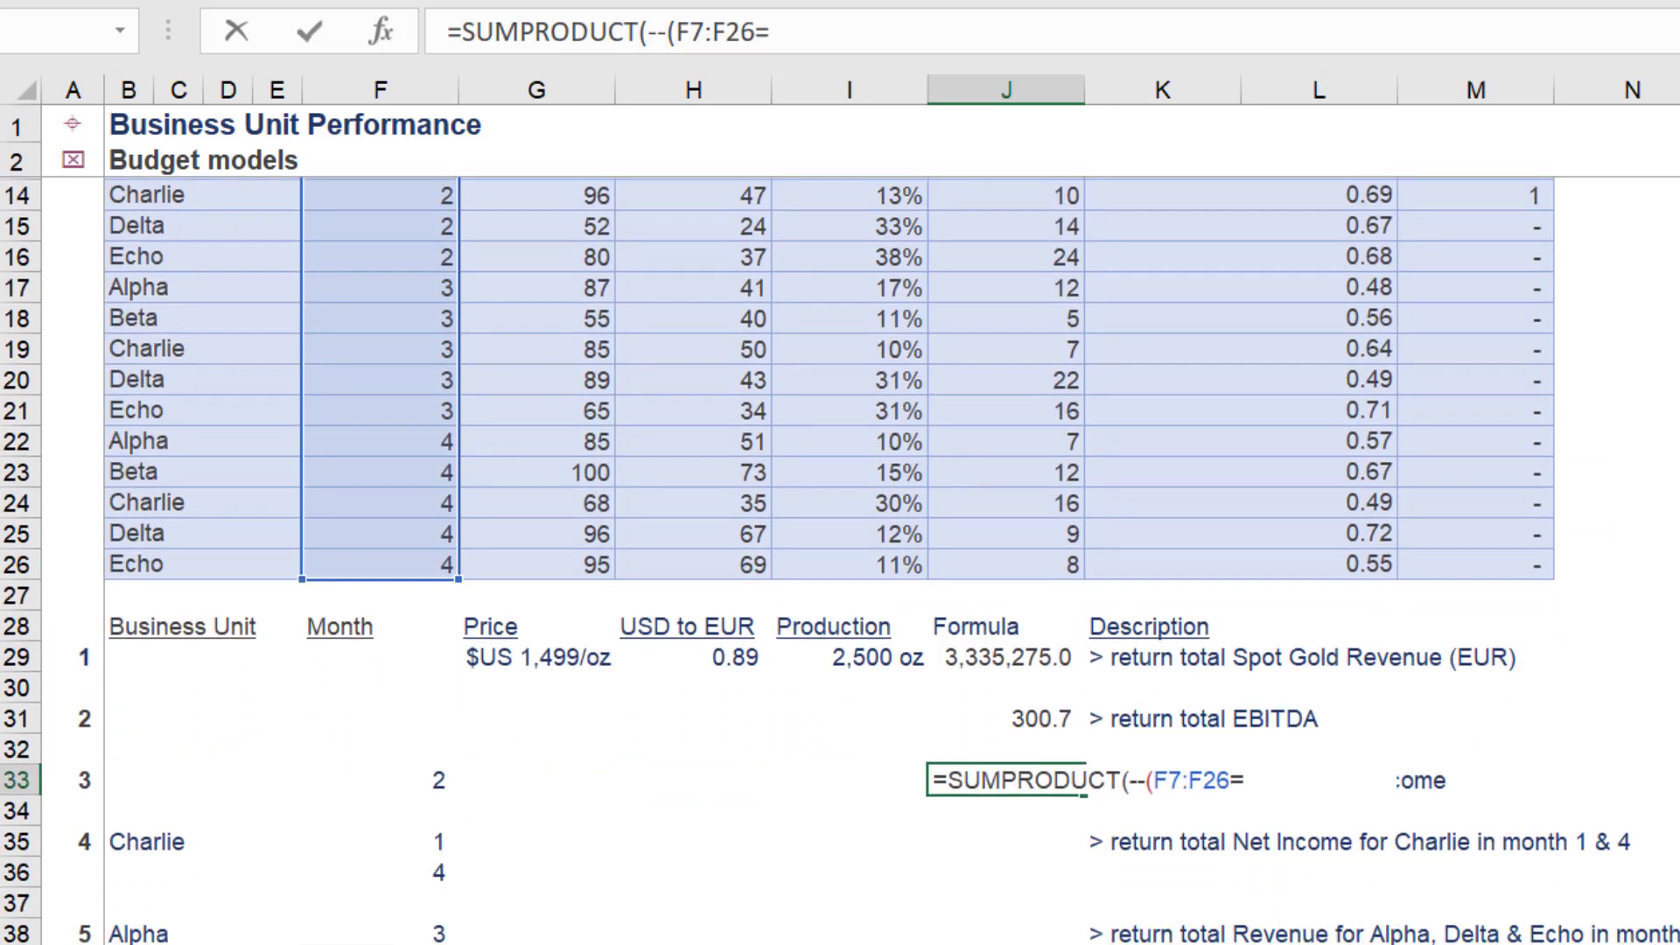
click(421, 772)
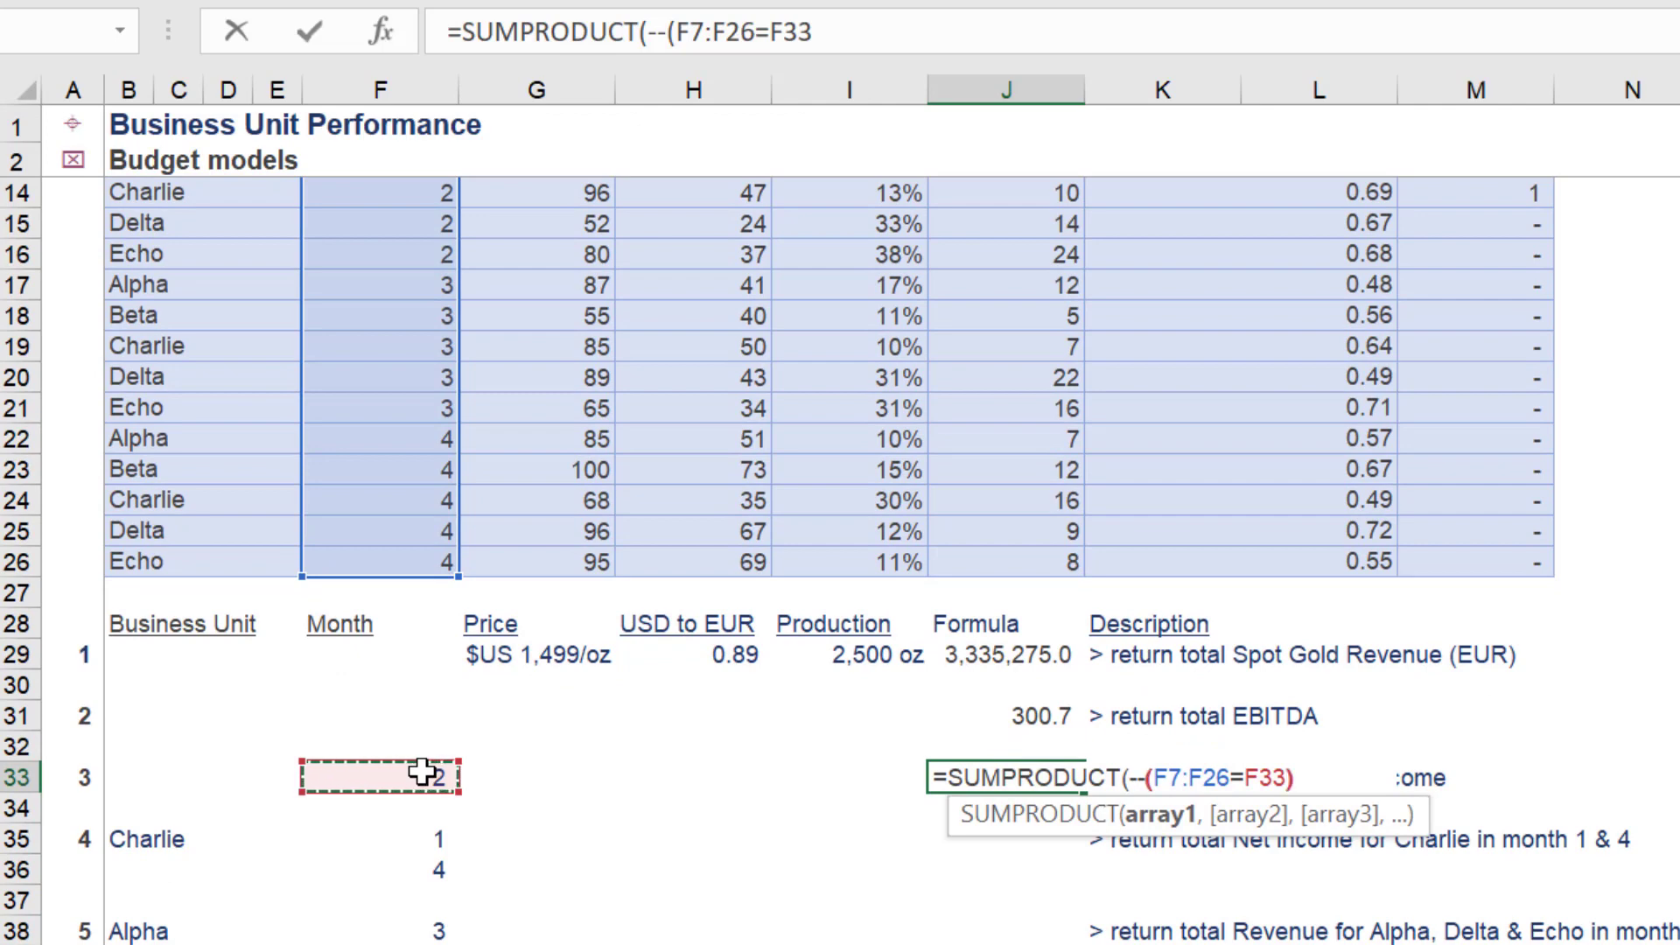
text(),)
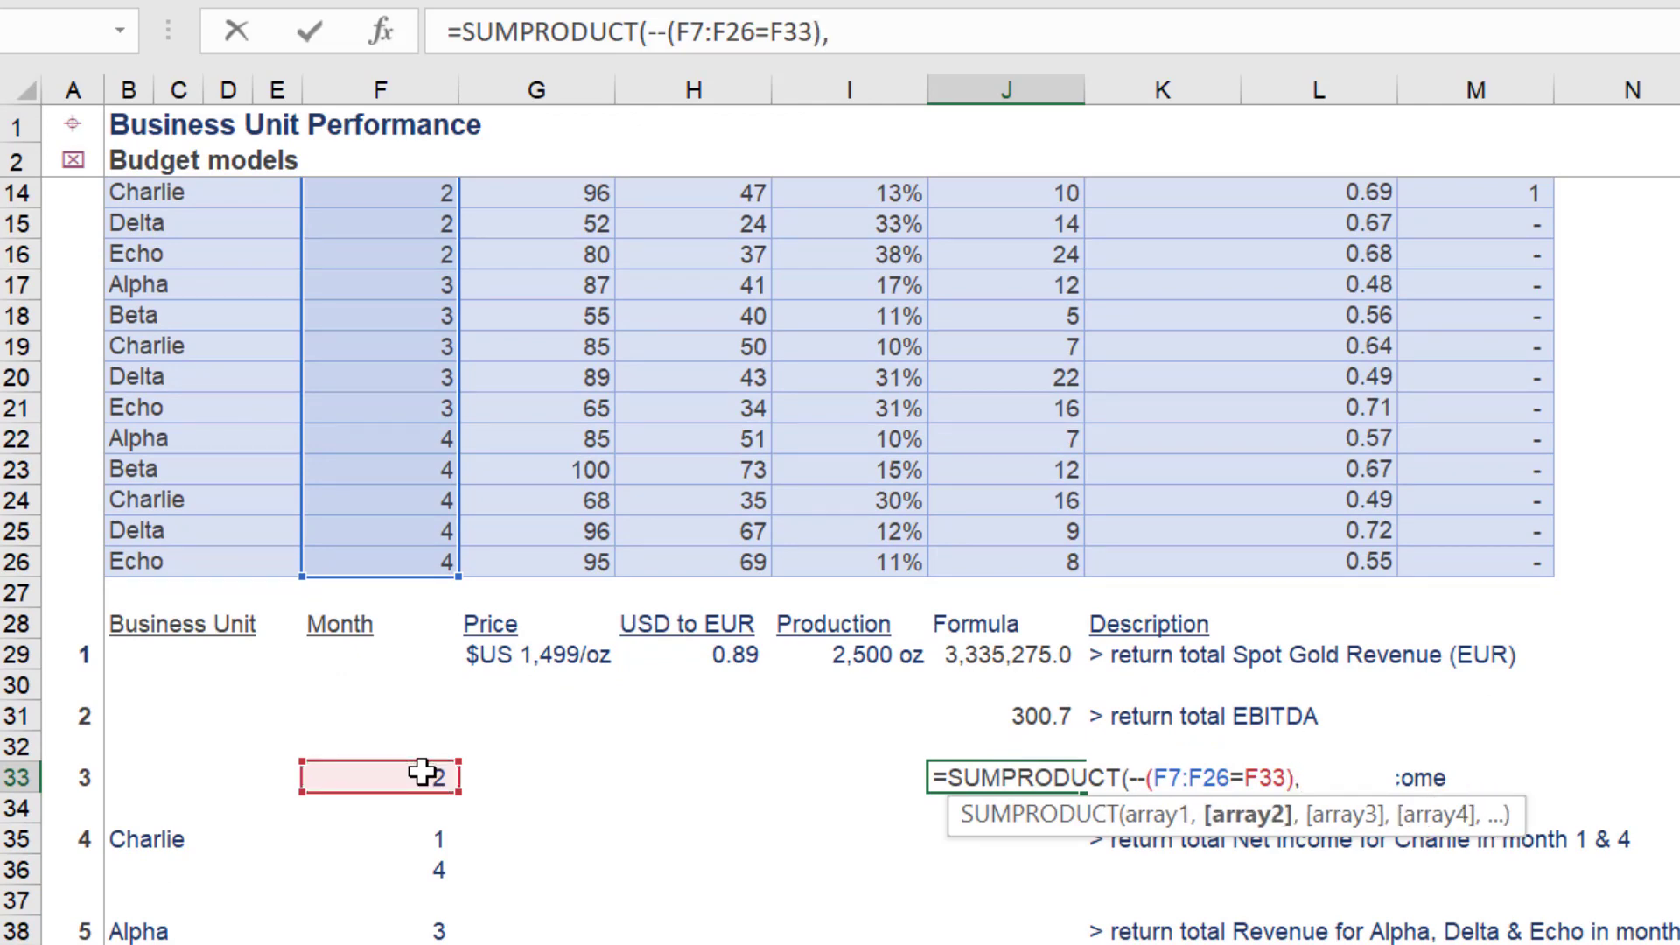
Add Net Income J7:J26 as the second argument, so J33 returns 84.0
click(985, 164)
key(Down)
key(Down)
key(Down)
key(Down)
key(Down)
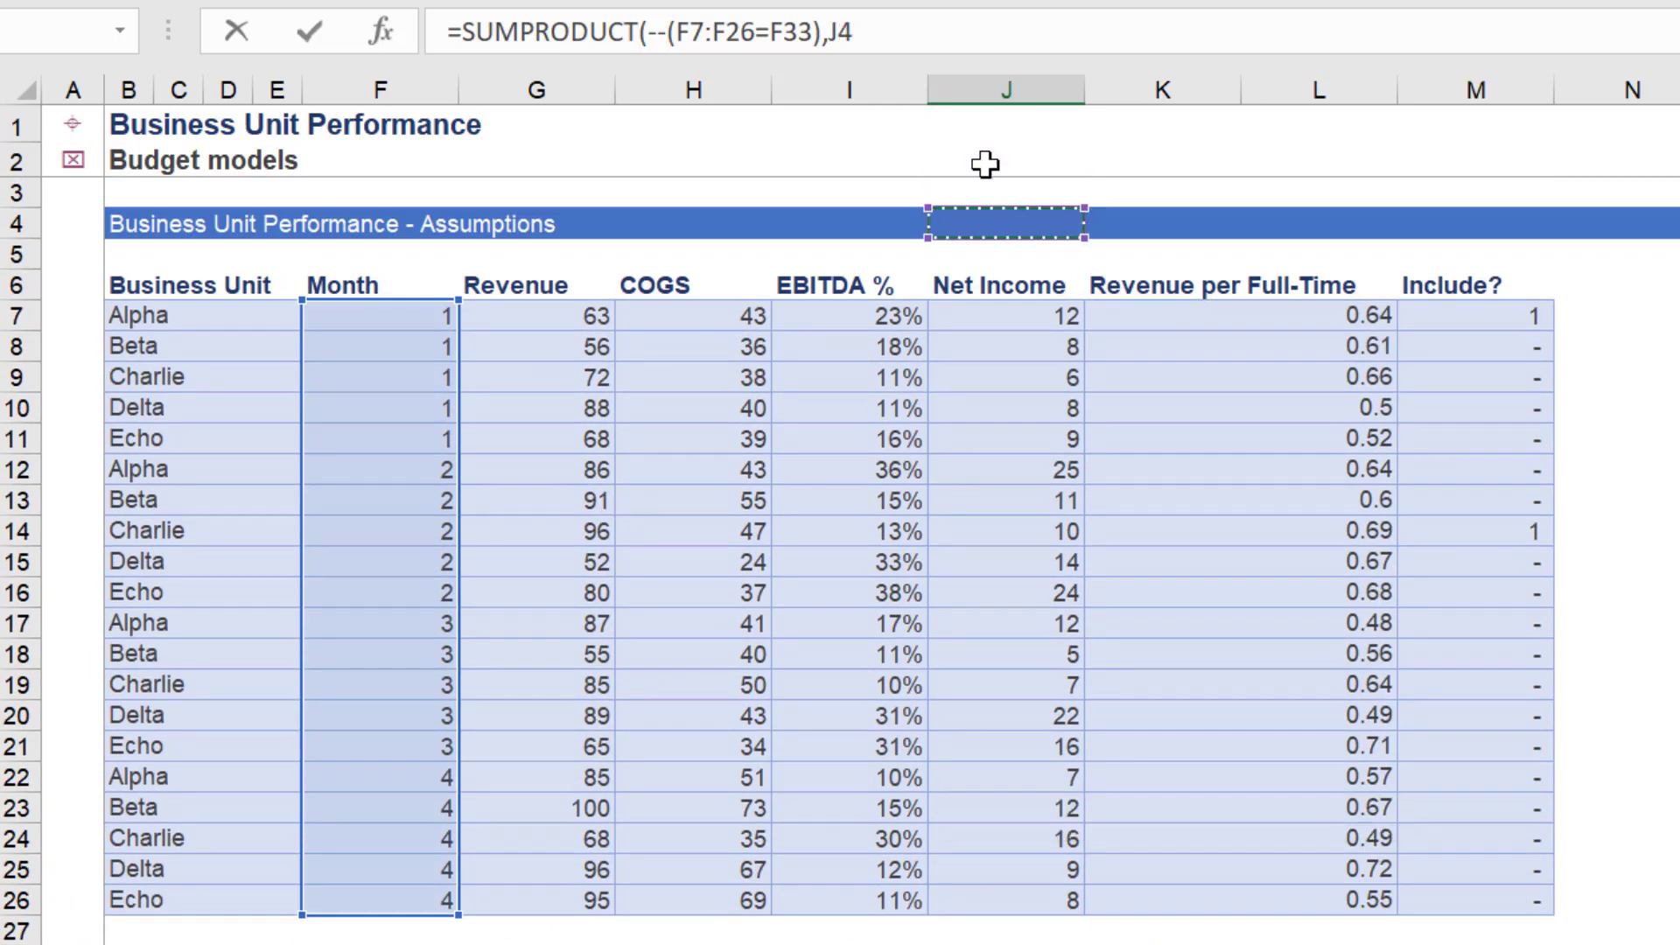
key(ctrl+shift+Down)
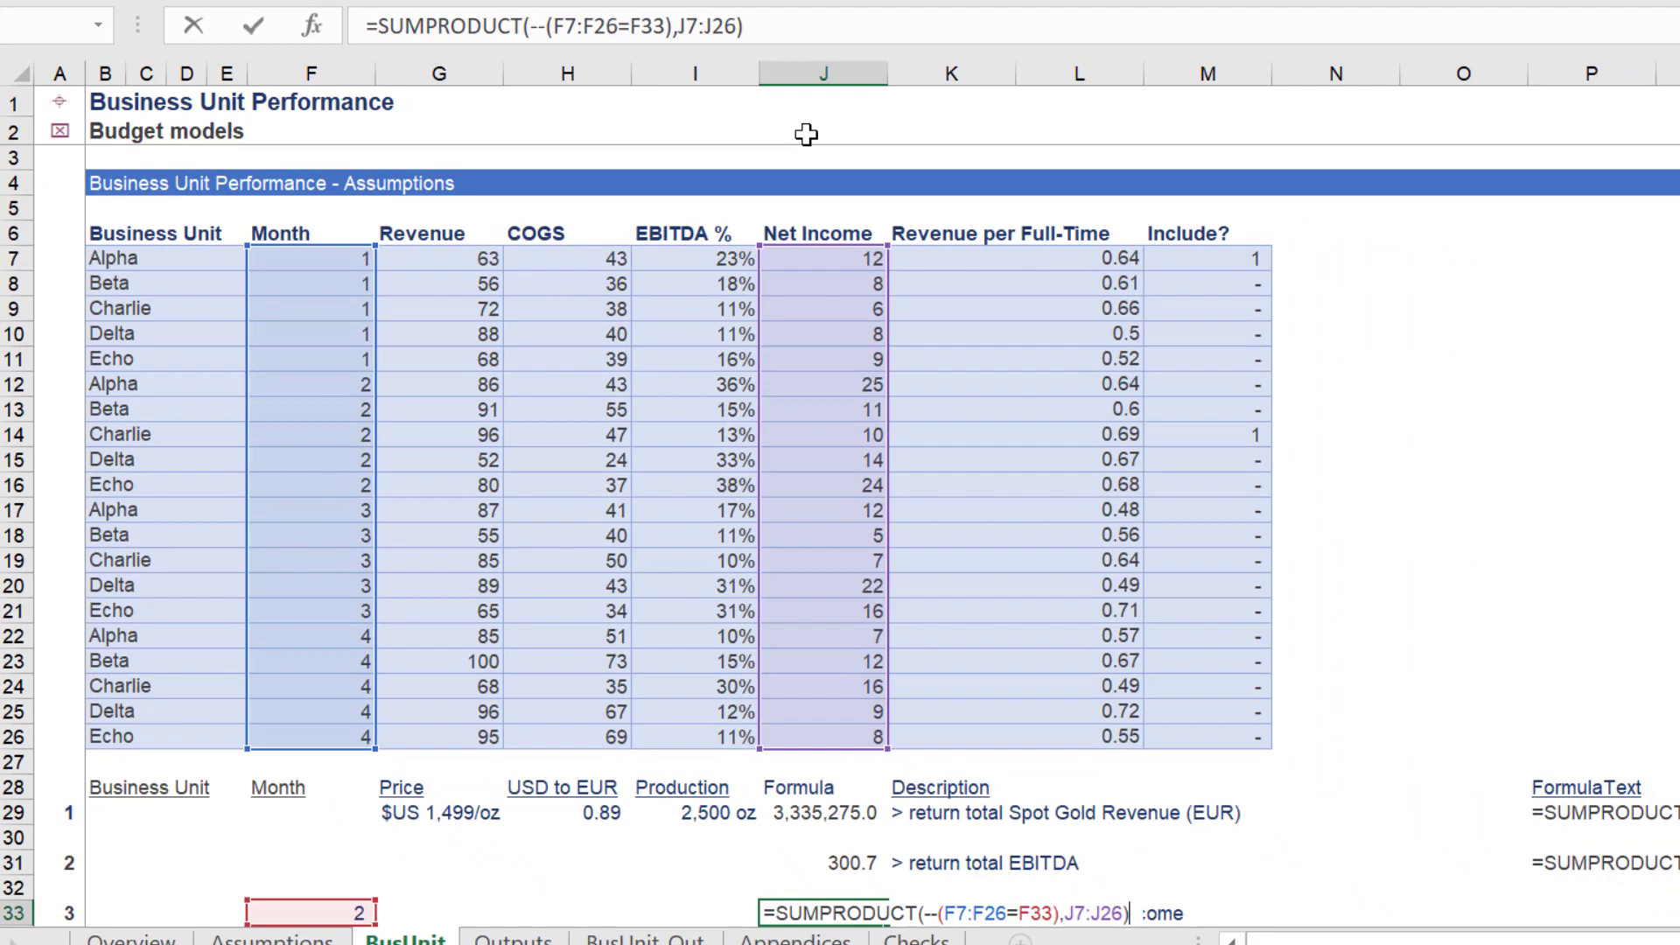
key(Return)
key(Up)
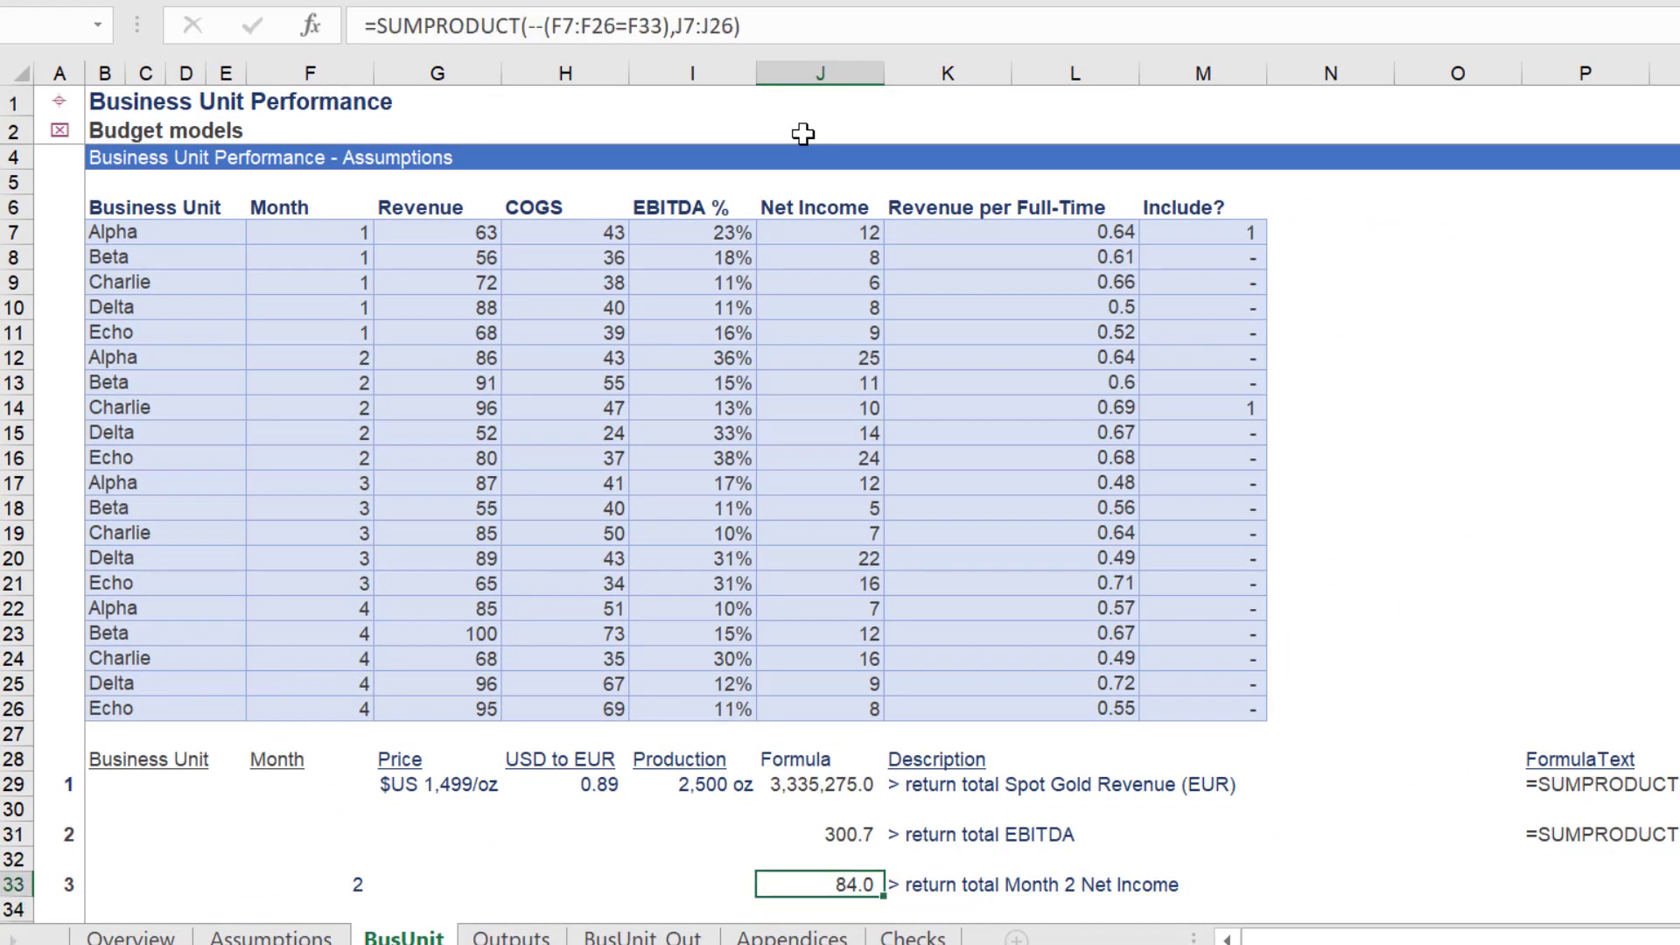
scroll(1562, 760, down, 2)
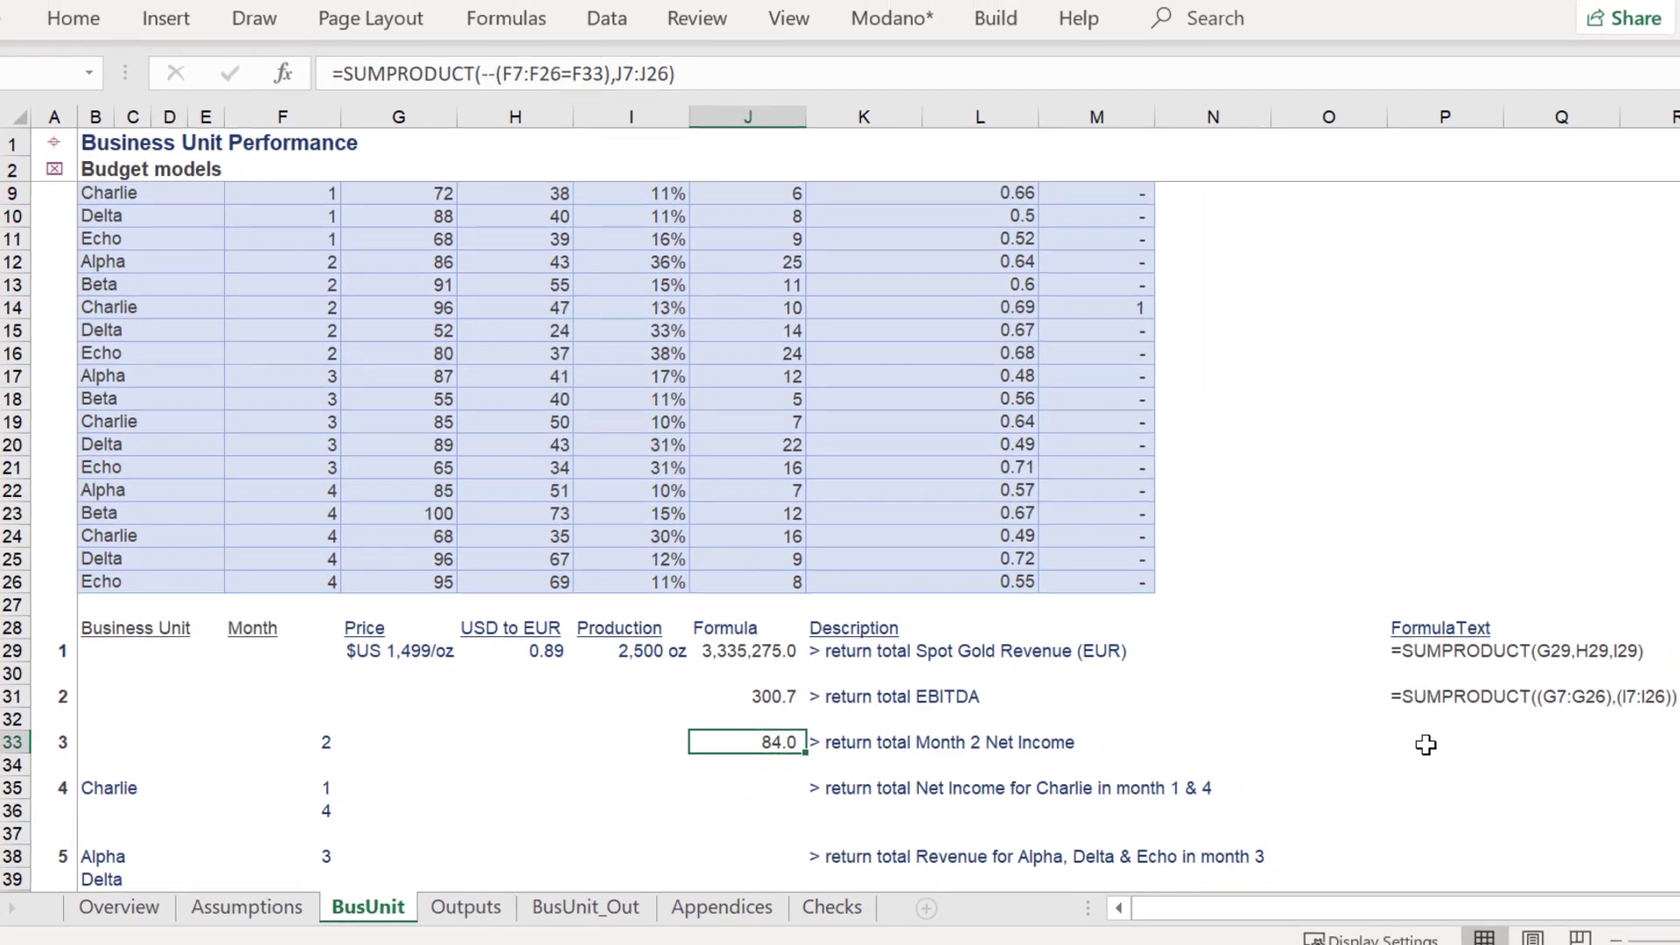
click(1427, 744)
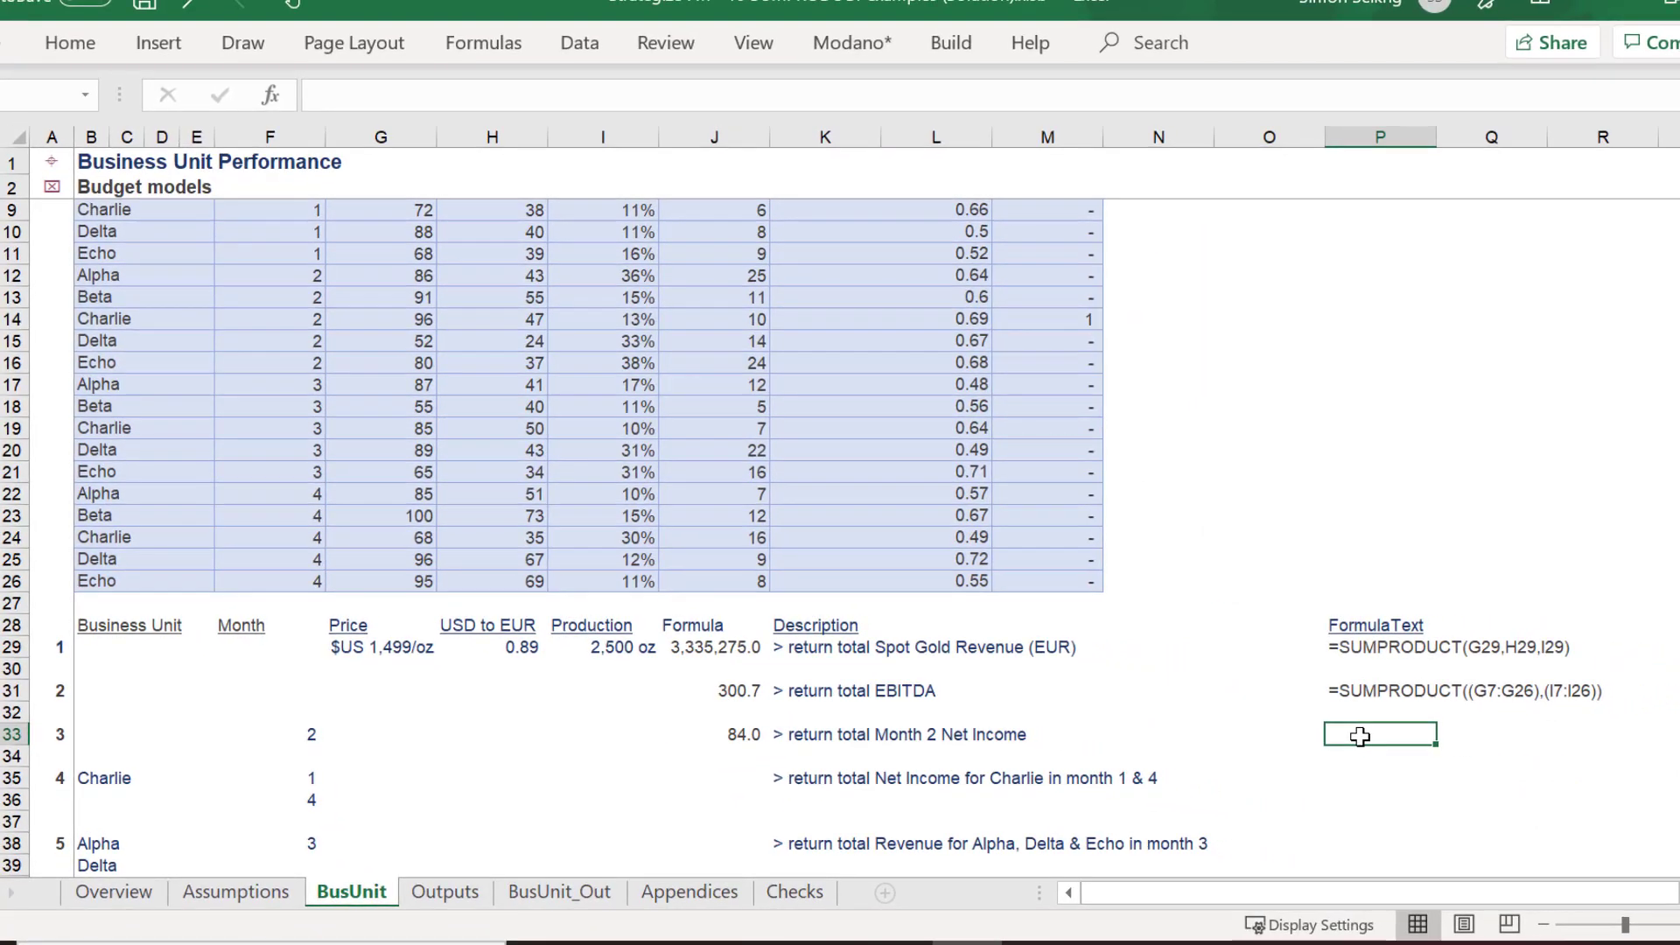
key(Up)
key(Up)
key(ctrl+c)
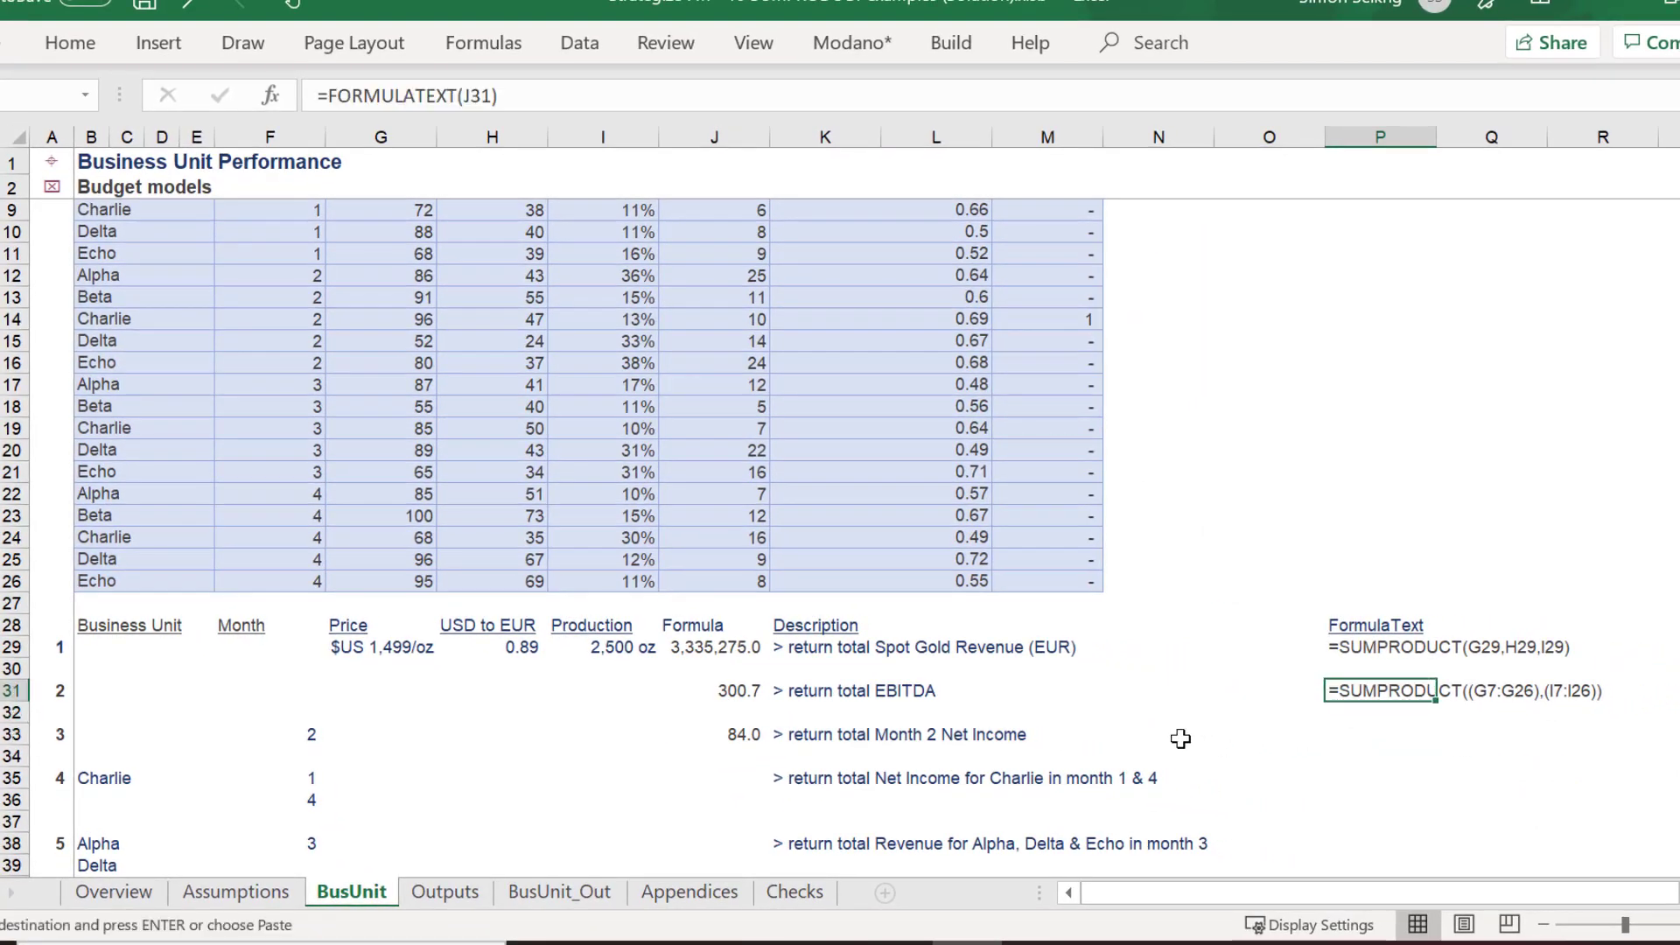
key(Down)
key(Down)
key(ctrl+v)
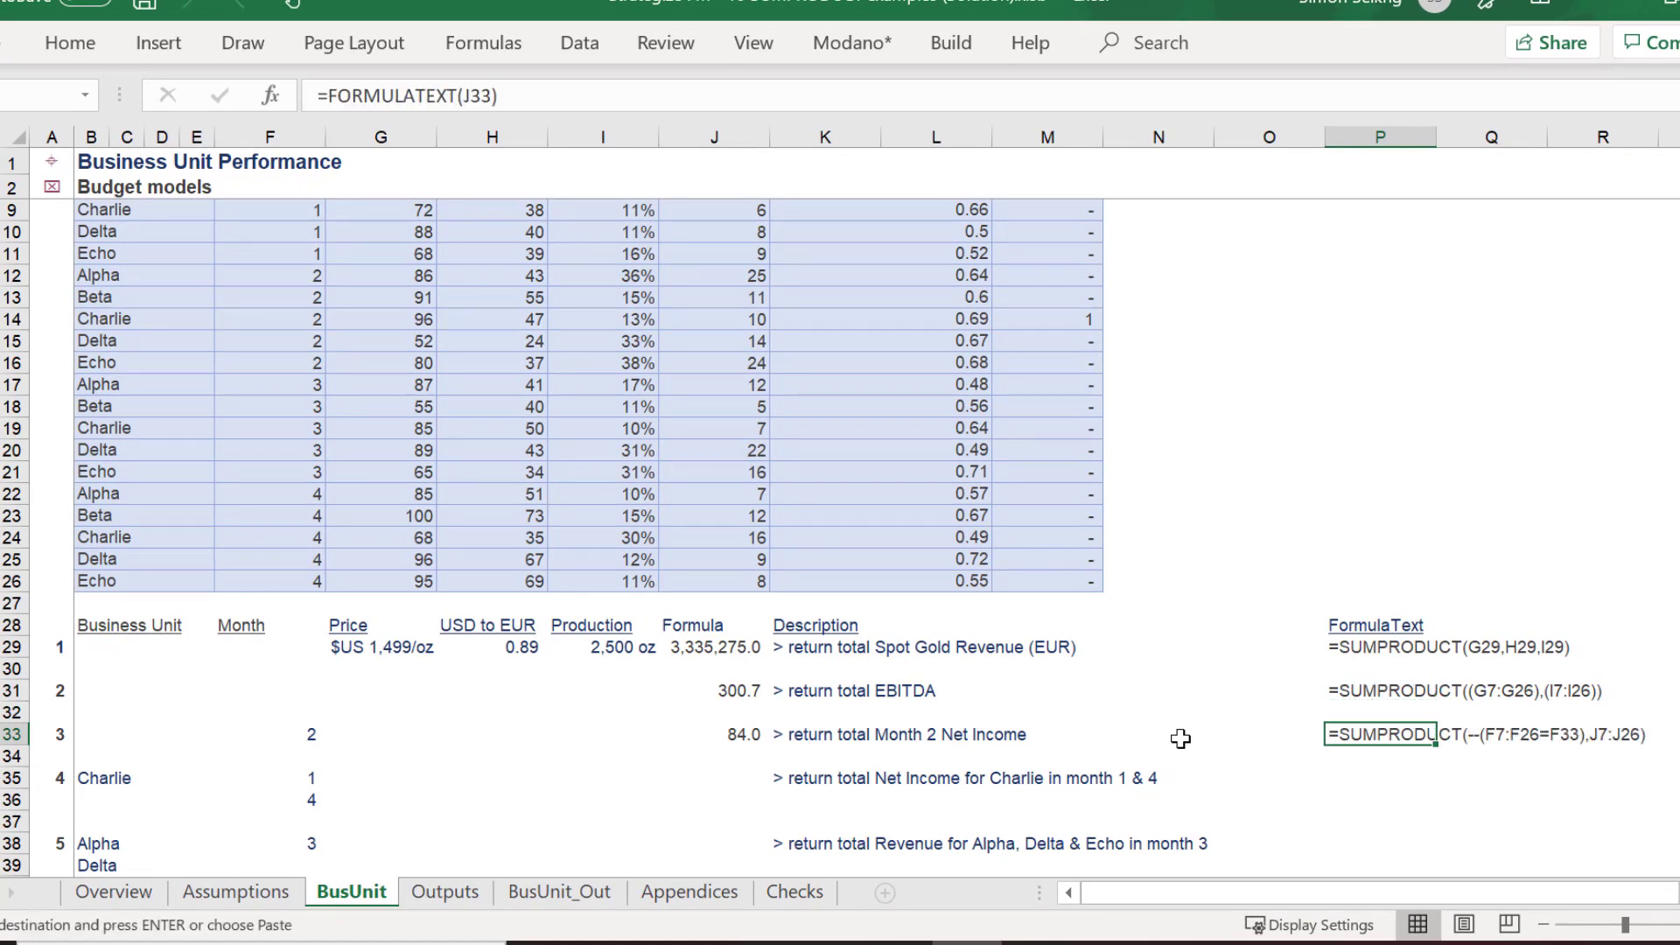
key(Left)
key(Left)
key(Left)
key(Left)
key(Left)
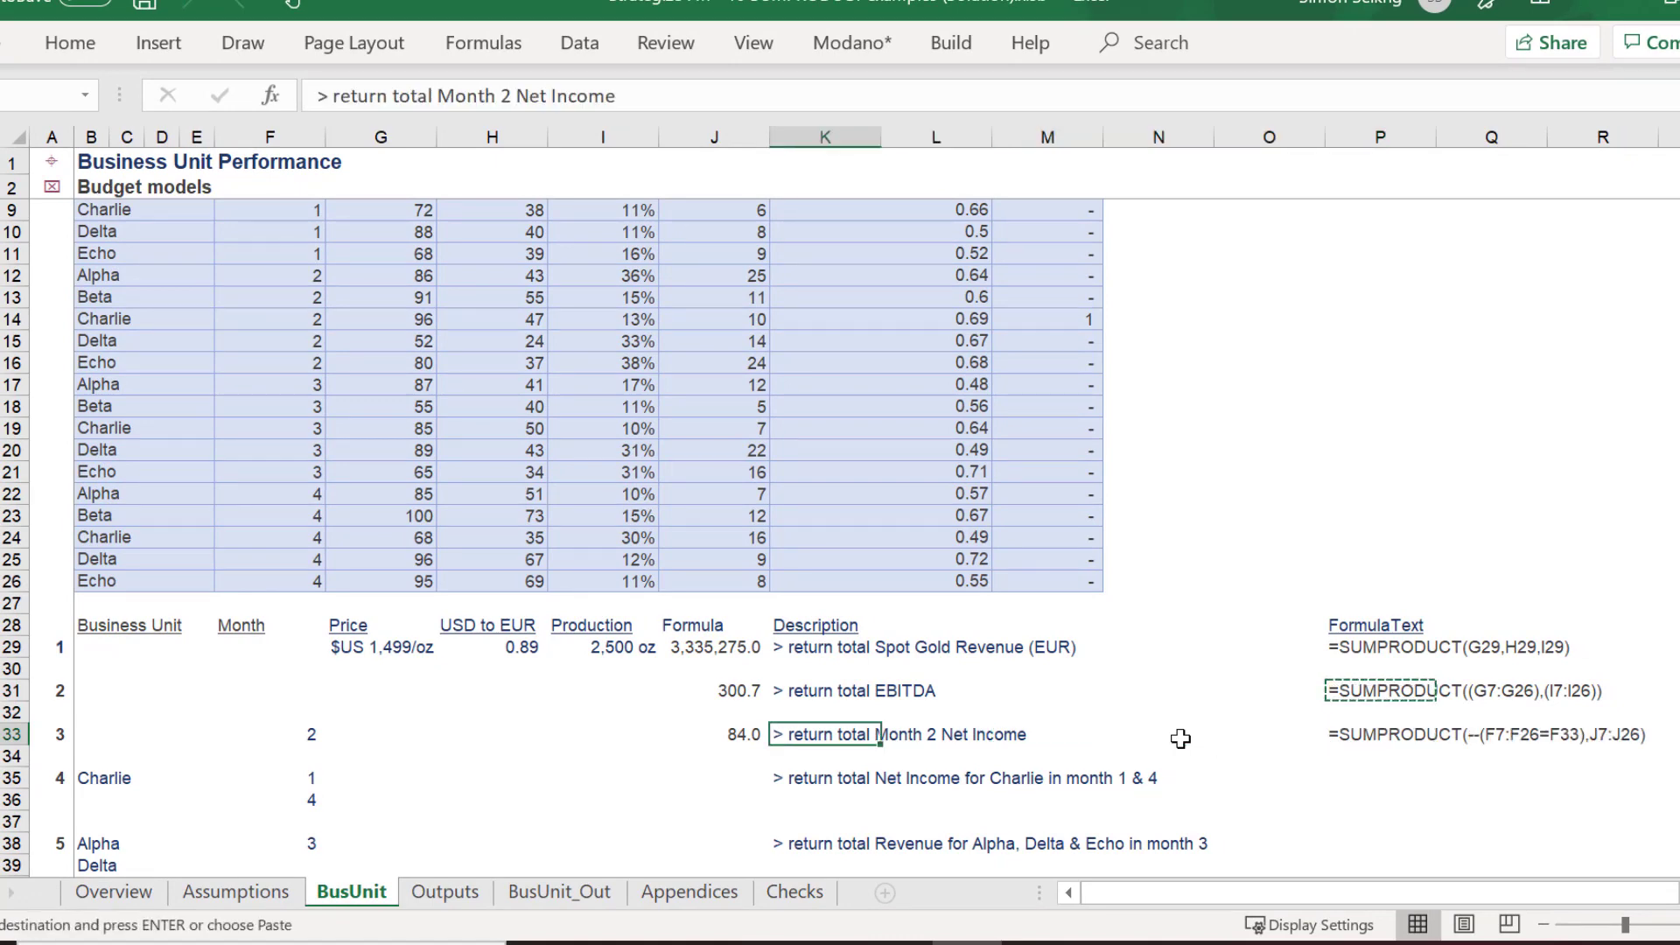
key(Left)
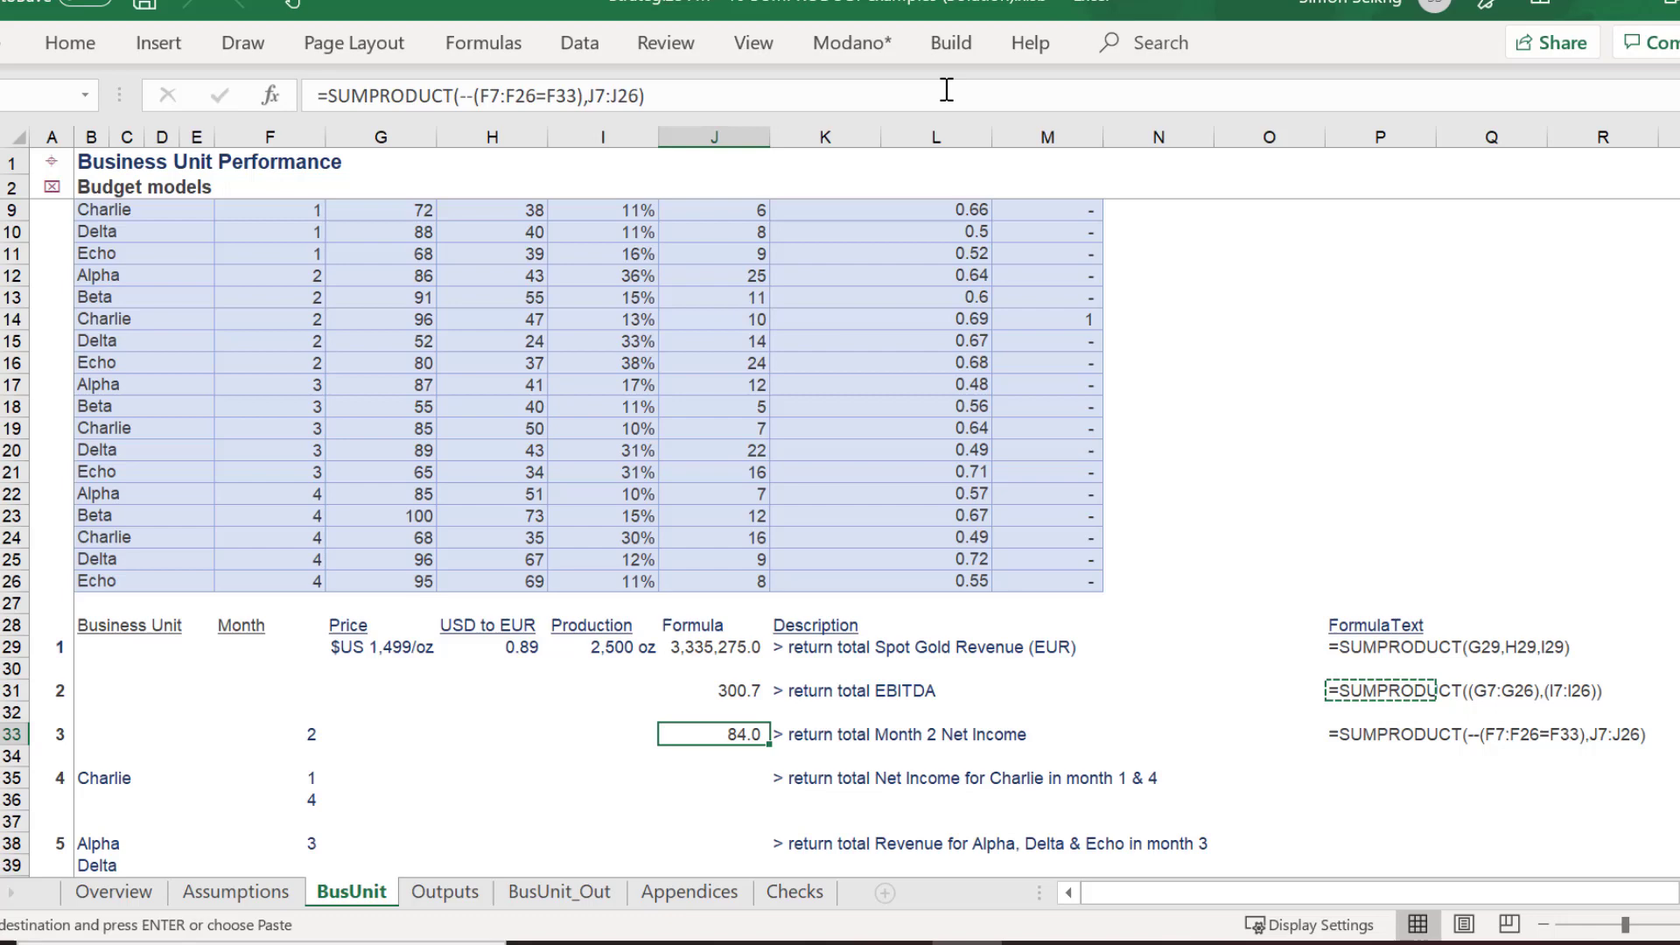
key(Escape)
key(F2)
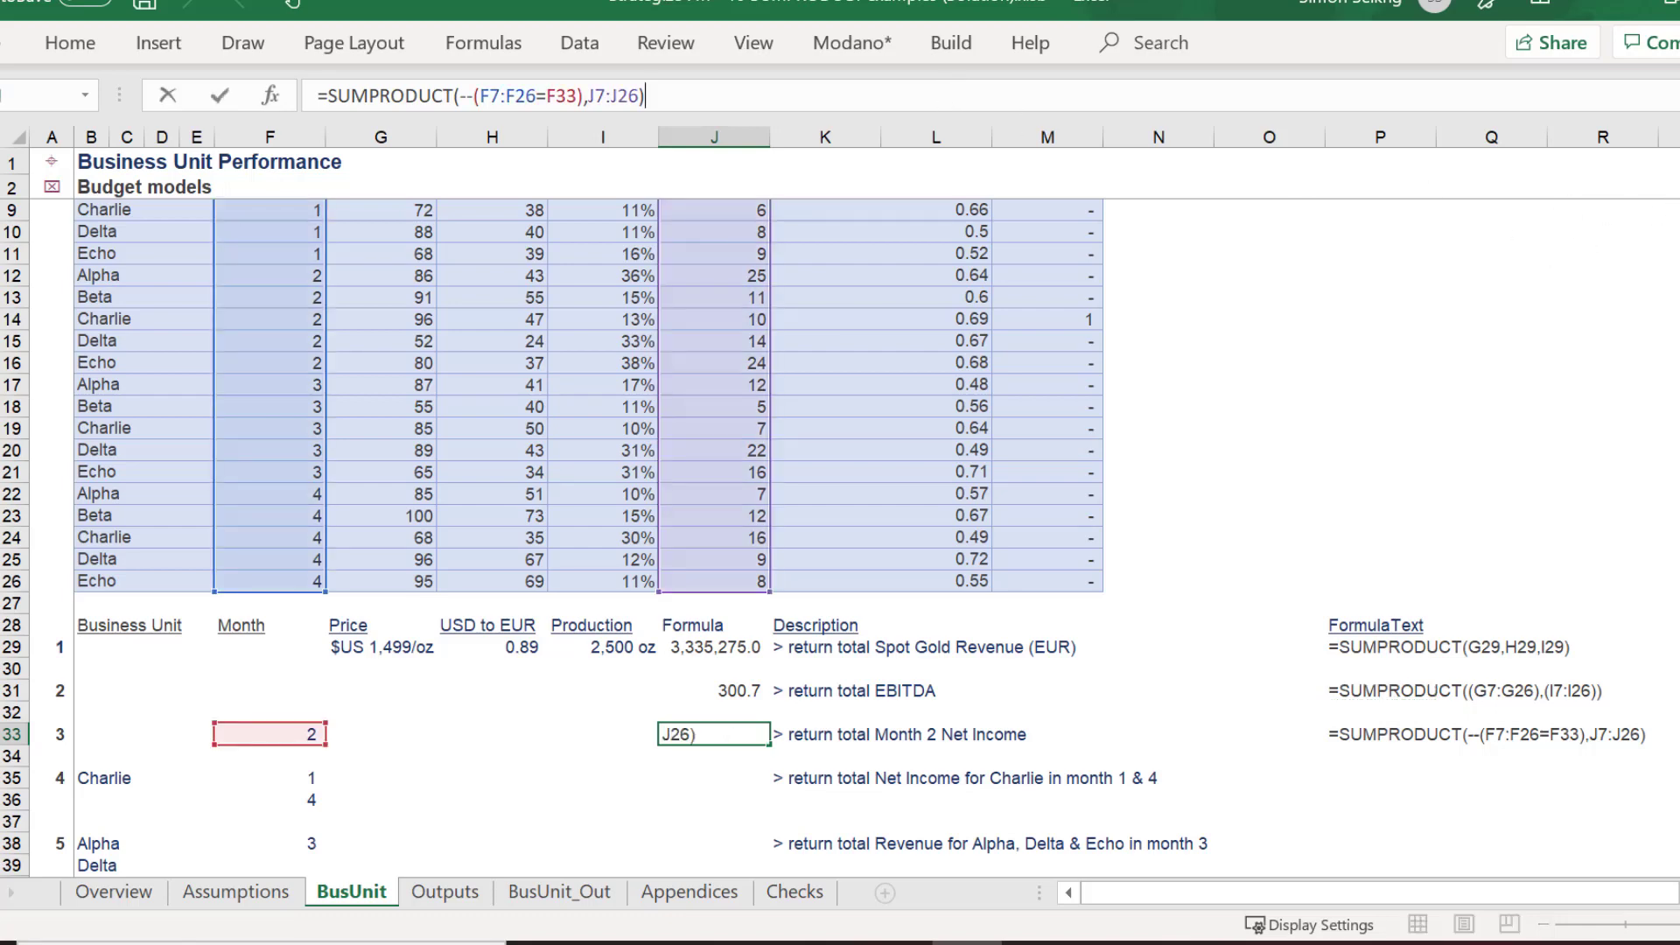
scroll(840, 455, up, 2)
key(Escape)
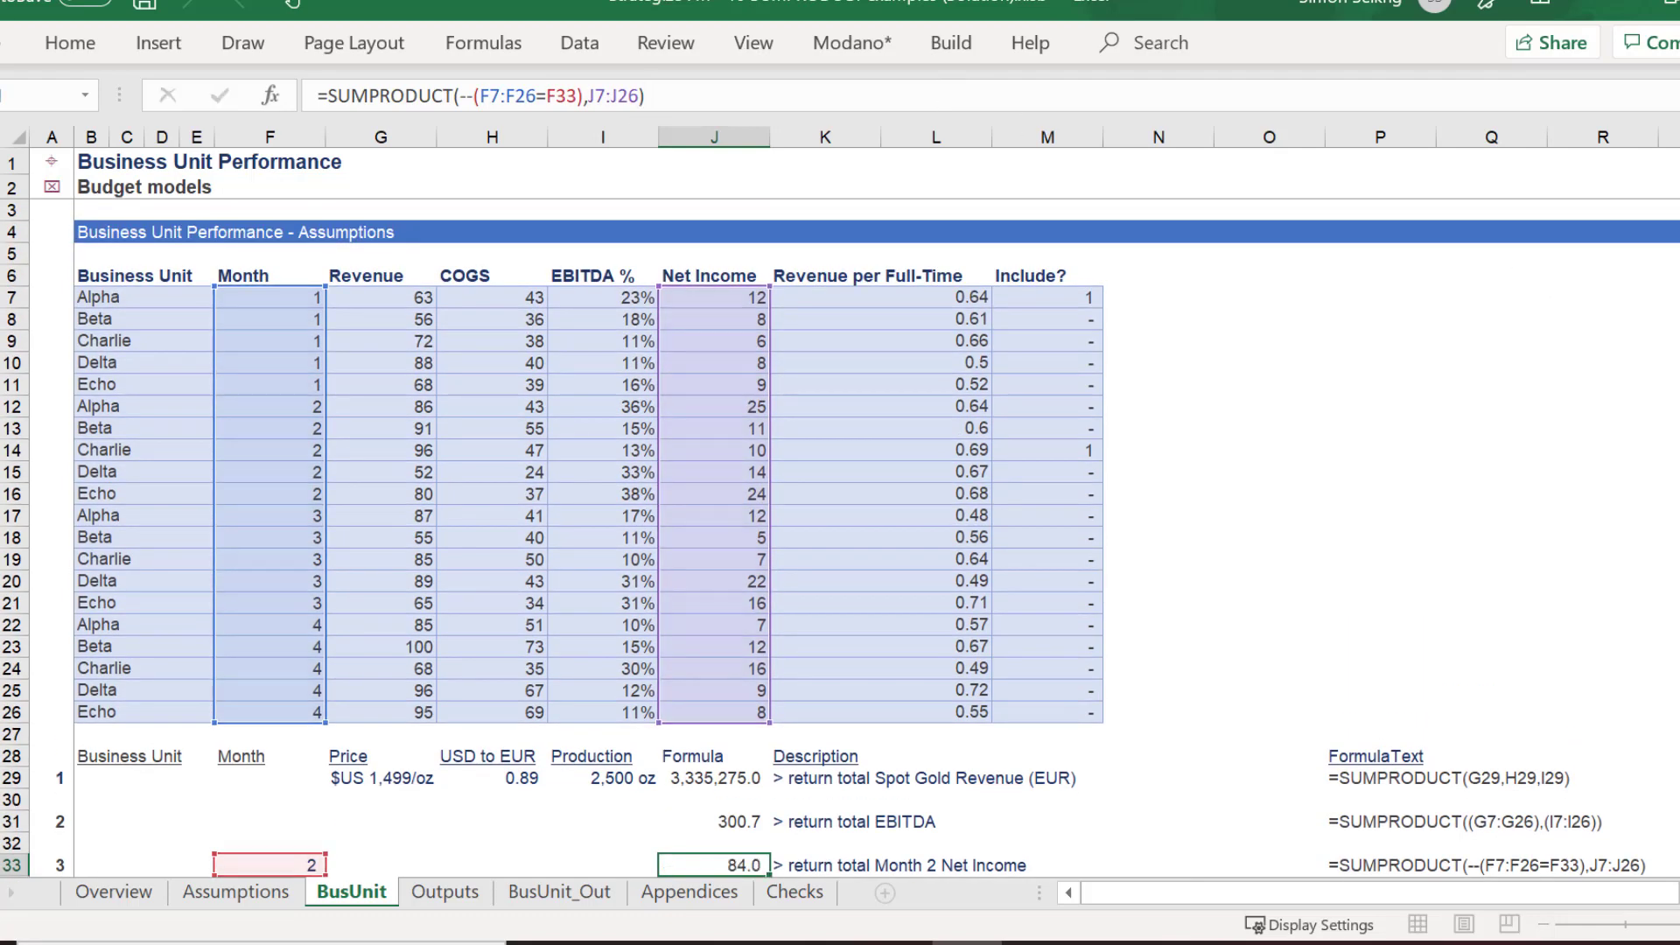
scroll(588, 437, down, 3)
scroll(840, 538, down, 2)
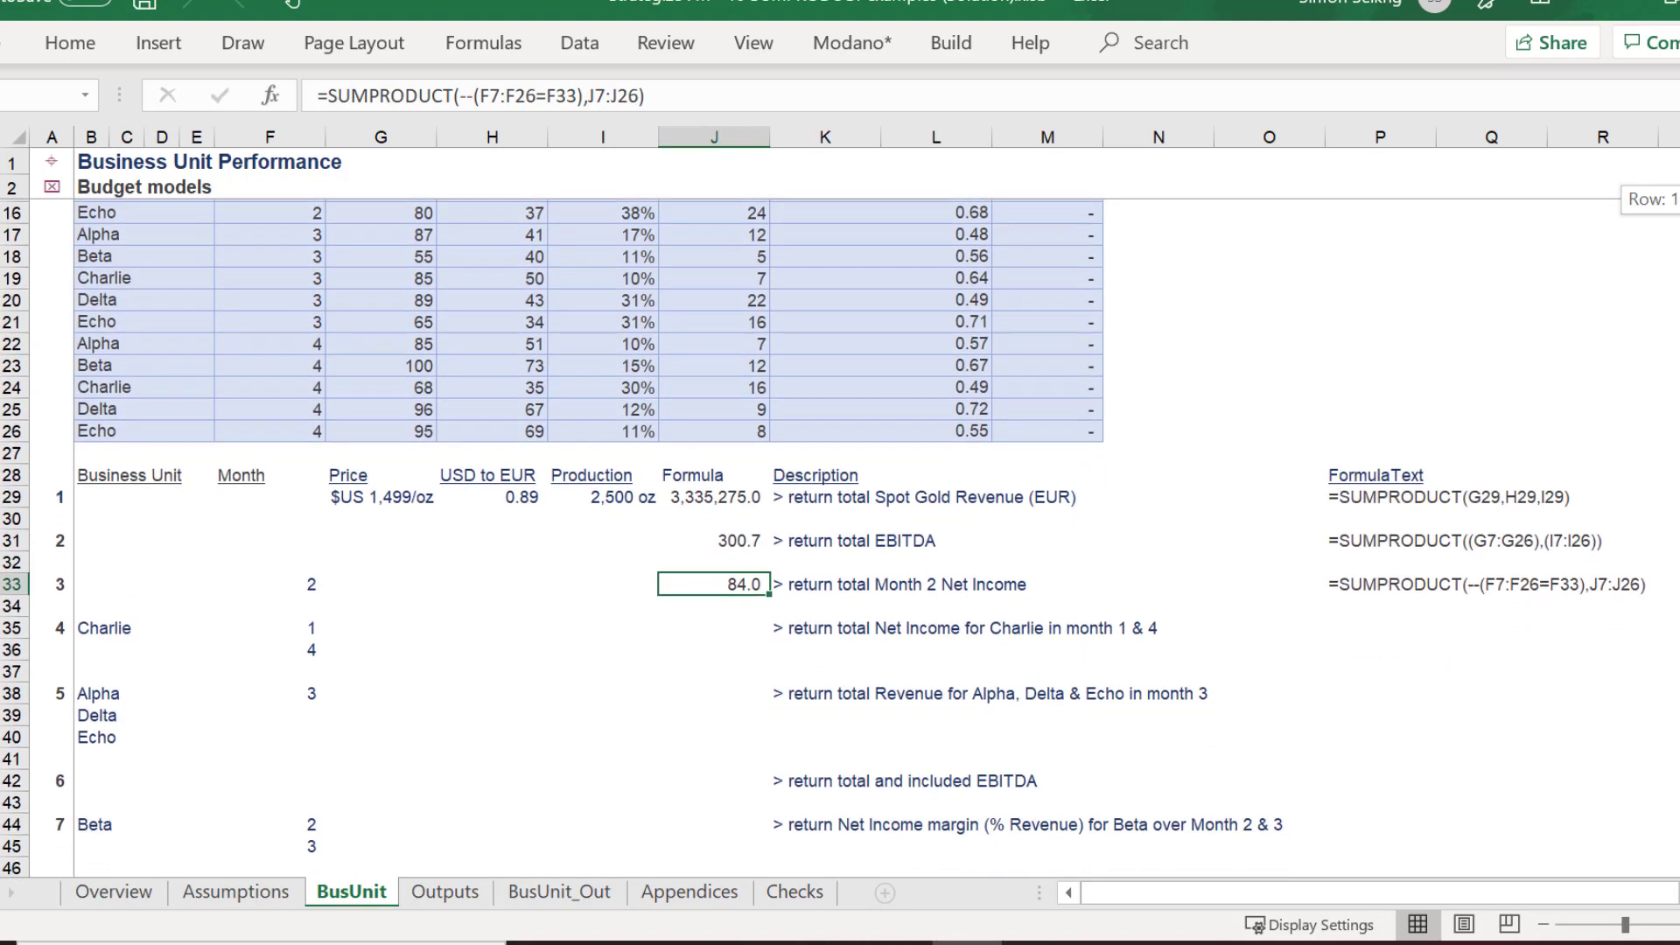
Start J35's SUMPRODUCT with the condition --(B7:B26=B35) matching Charlie, correcting the range end
key(Down)
key(Down)
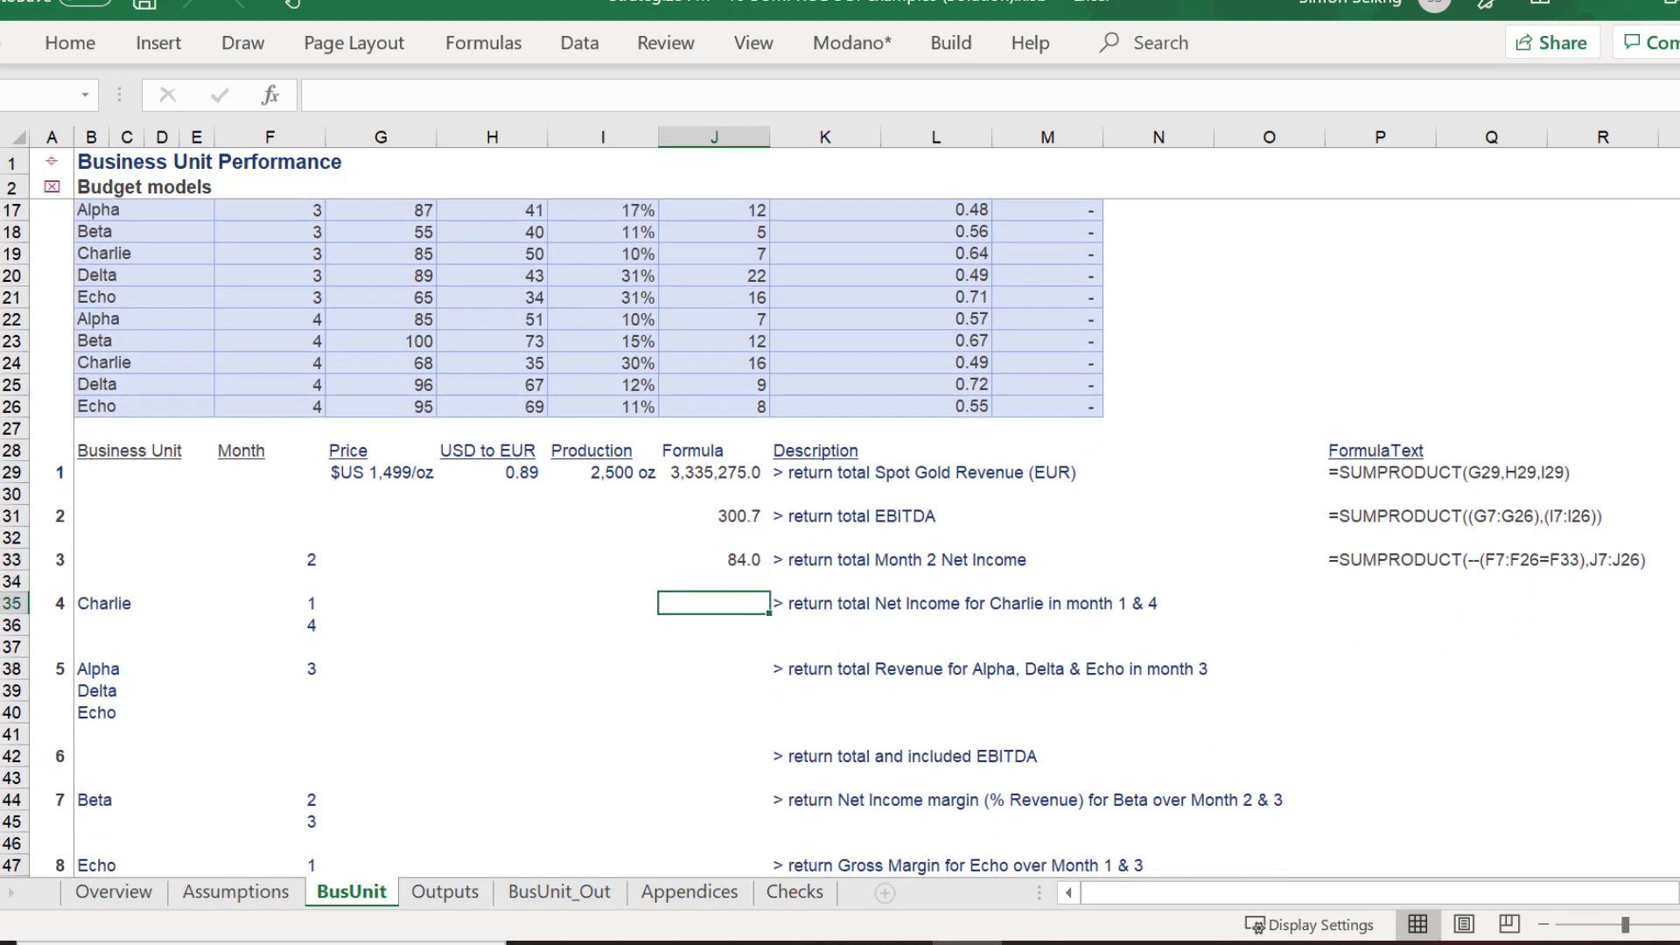
text(=sump)
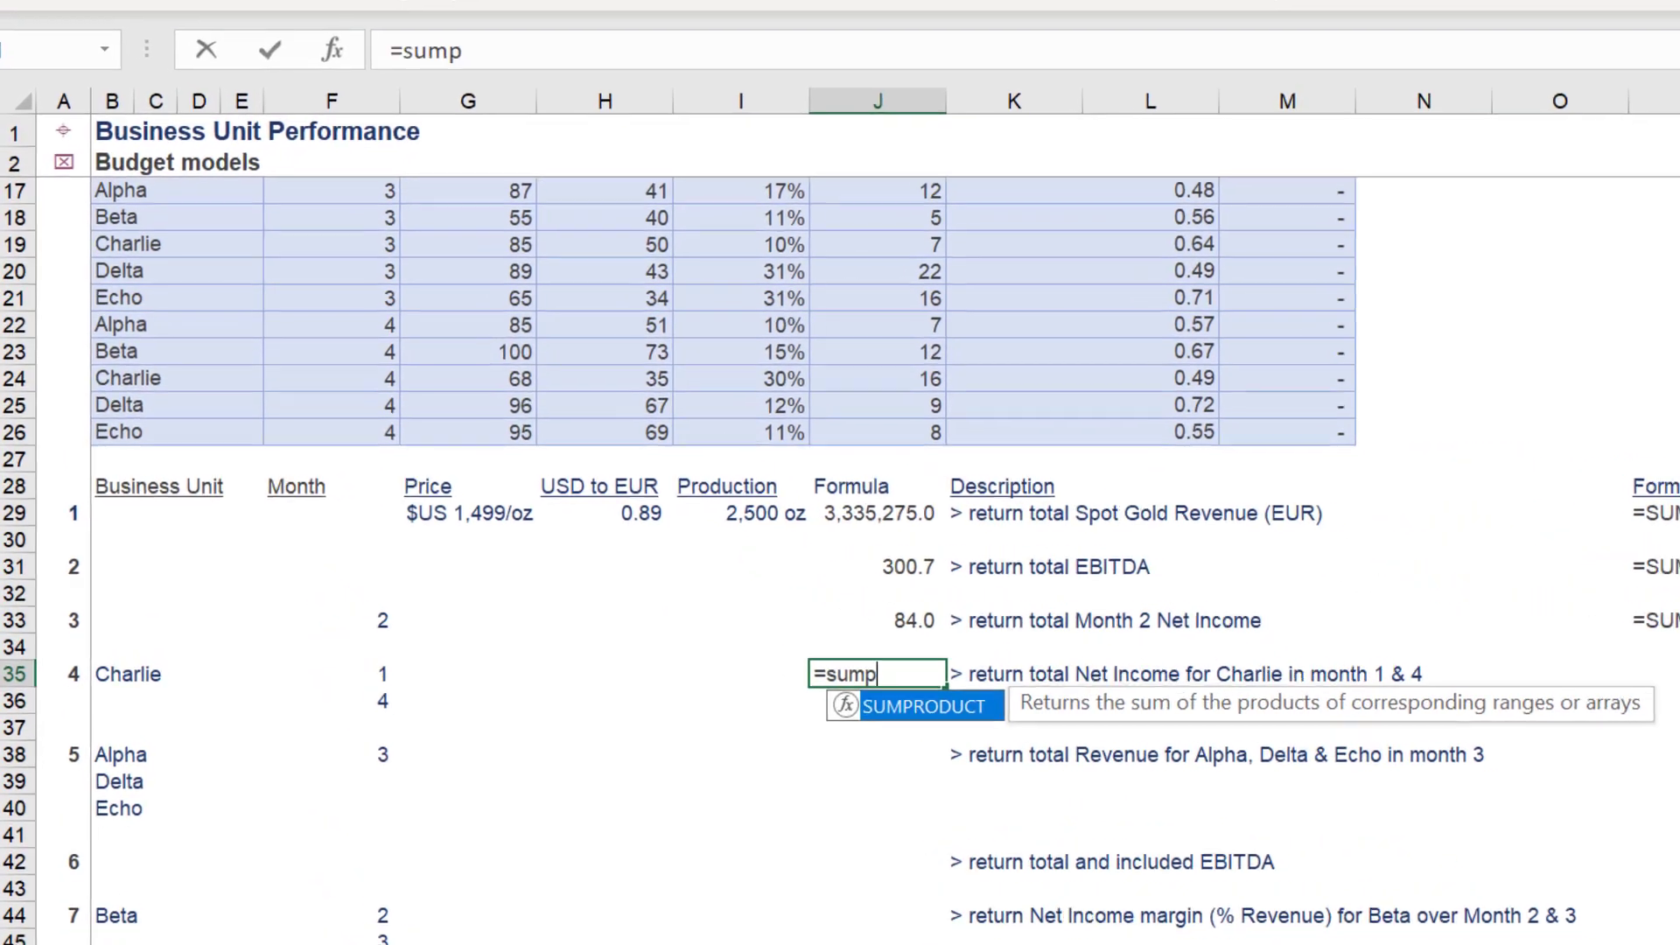
key(Tab)
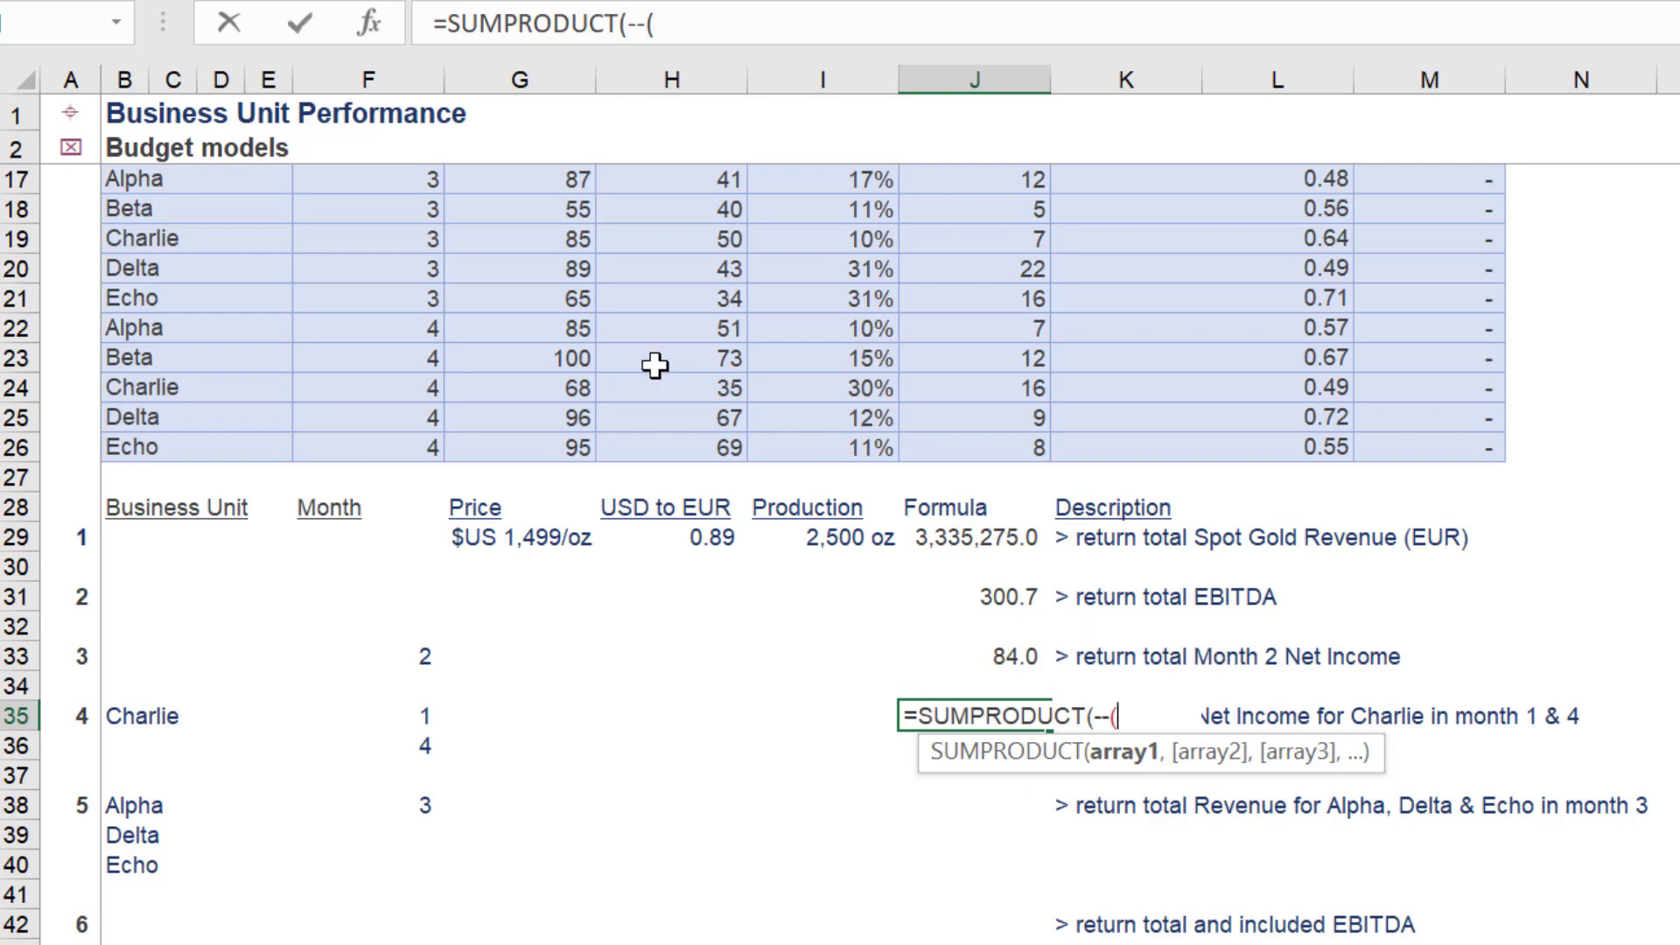
click(132, 138)
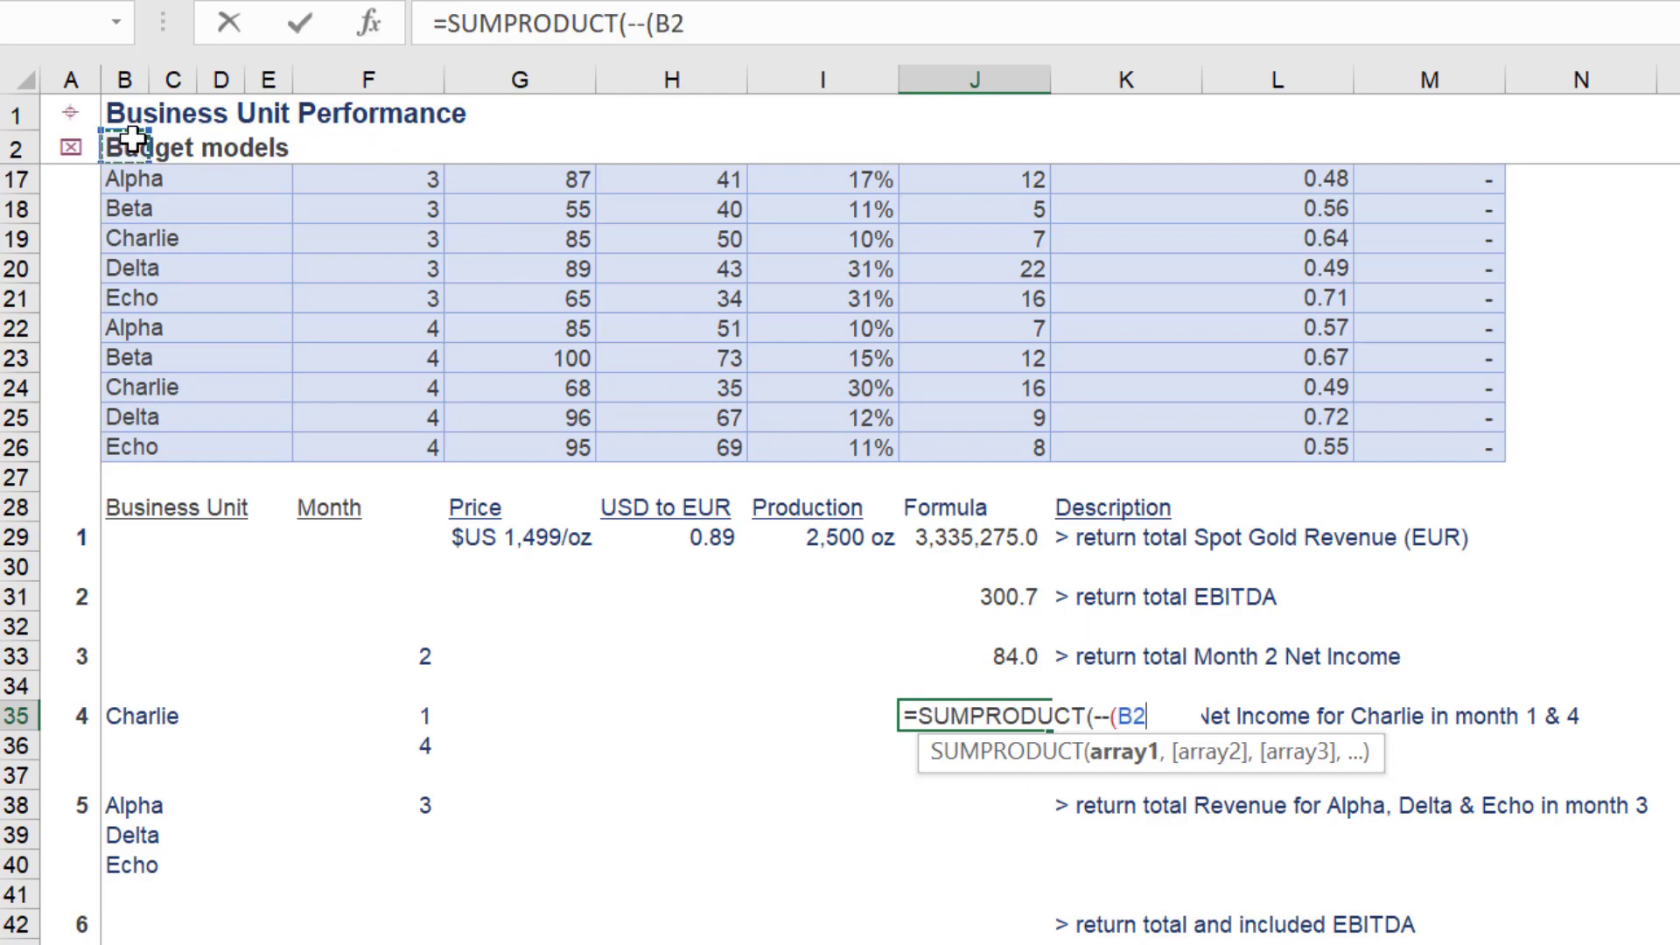
key(Down)
key(Down)
key(Down)
key(Down)
key(Down)
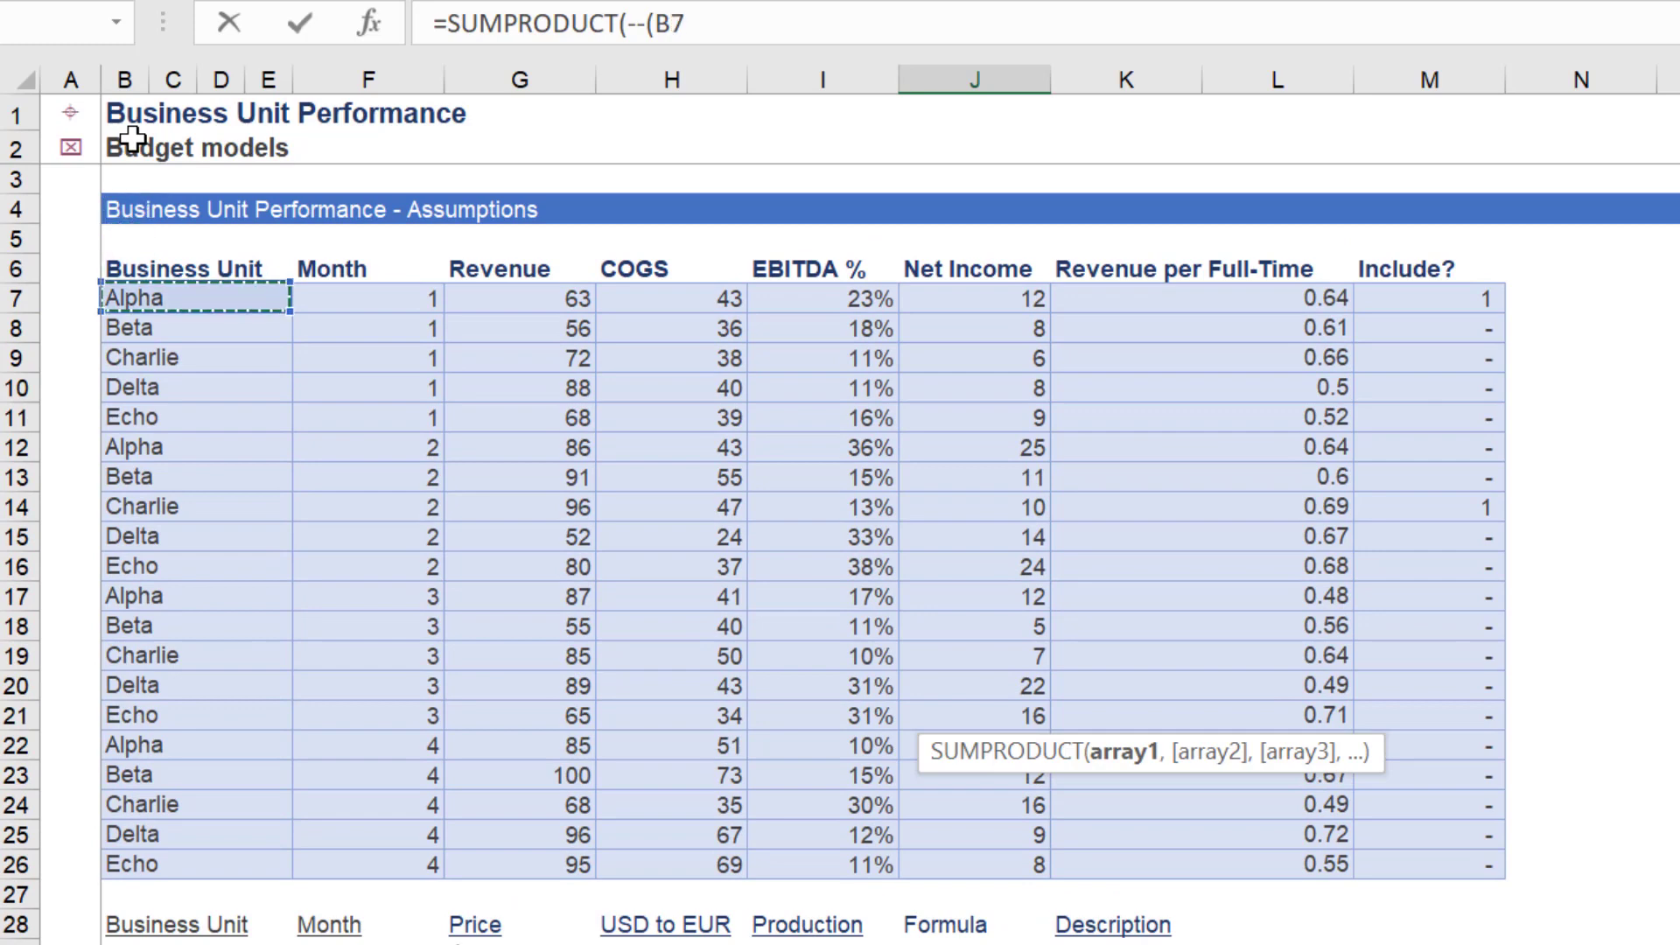
key(ctrl+shift+Down)
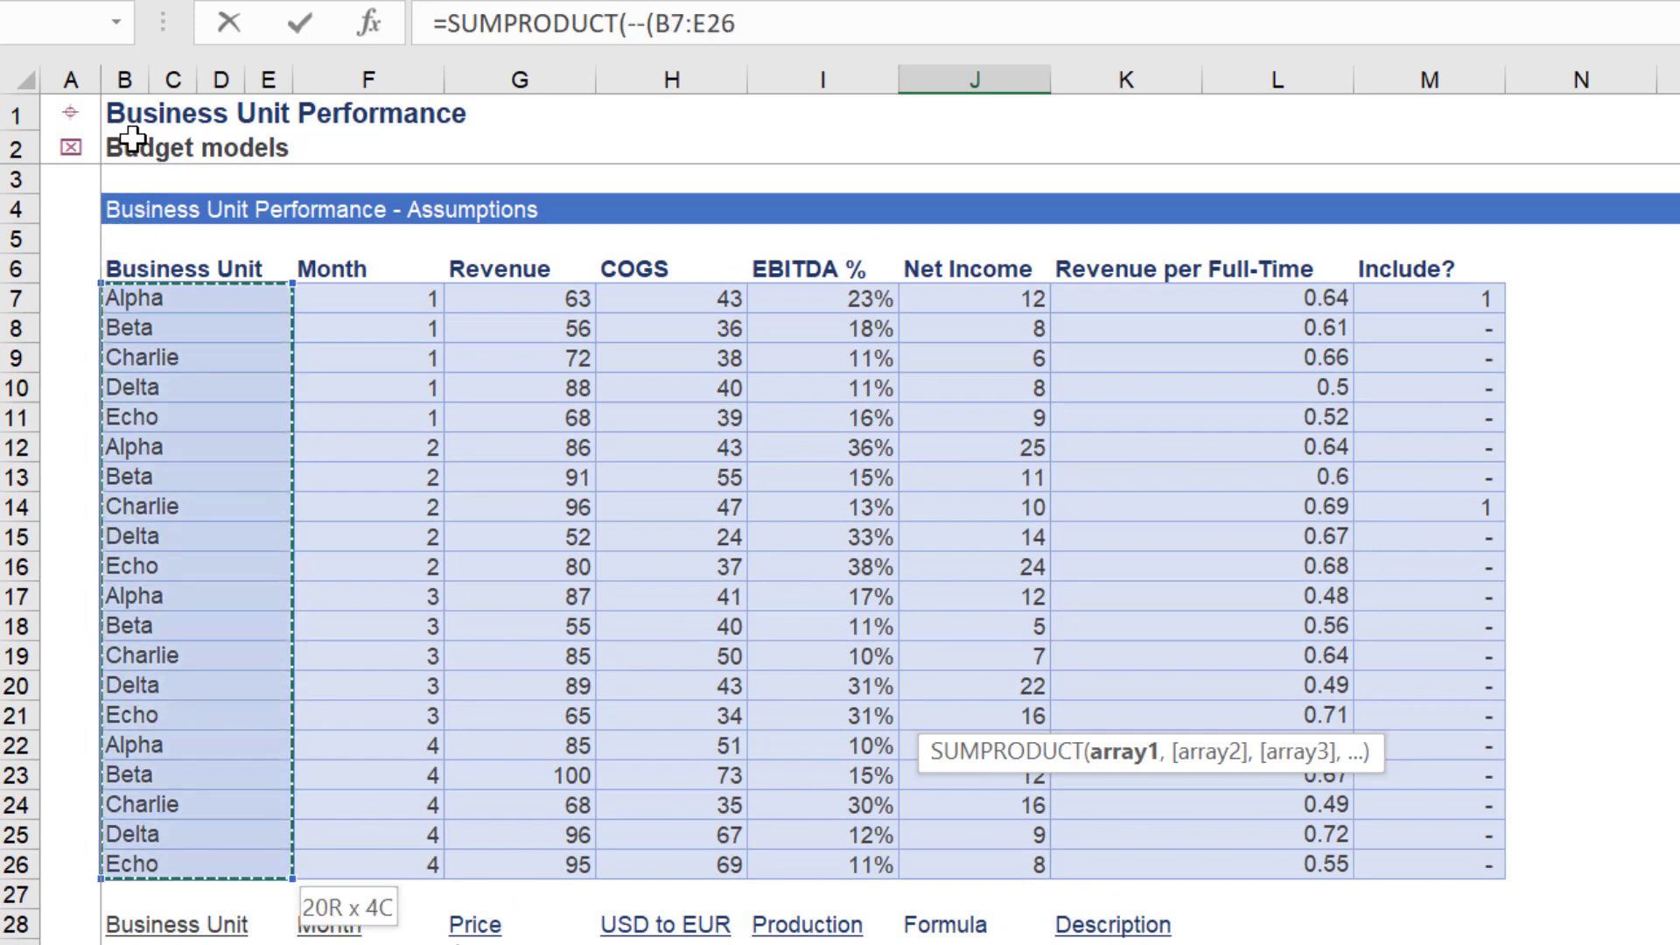
click(720, 23)
key(BackSpace)
text(b26)
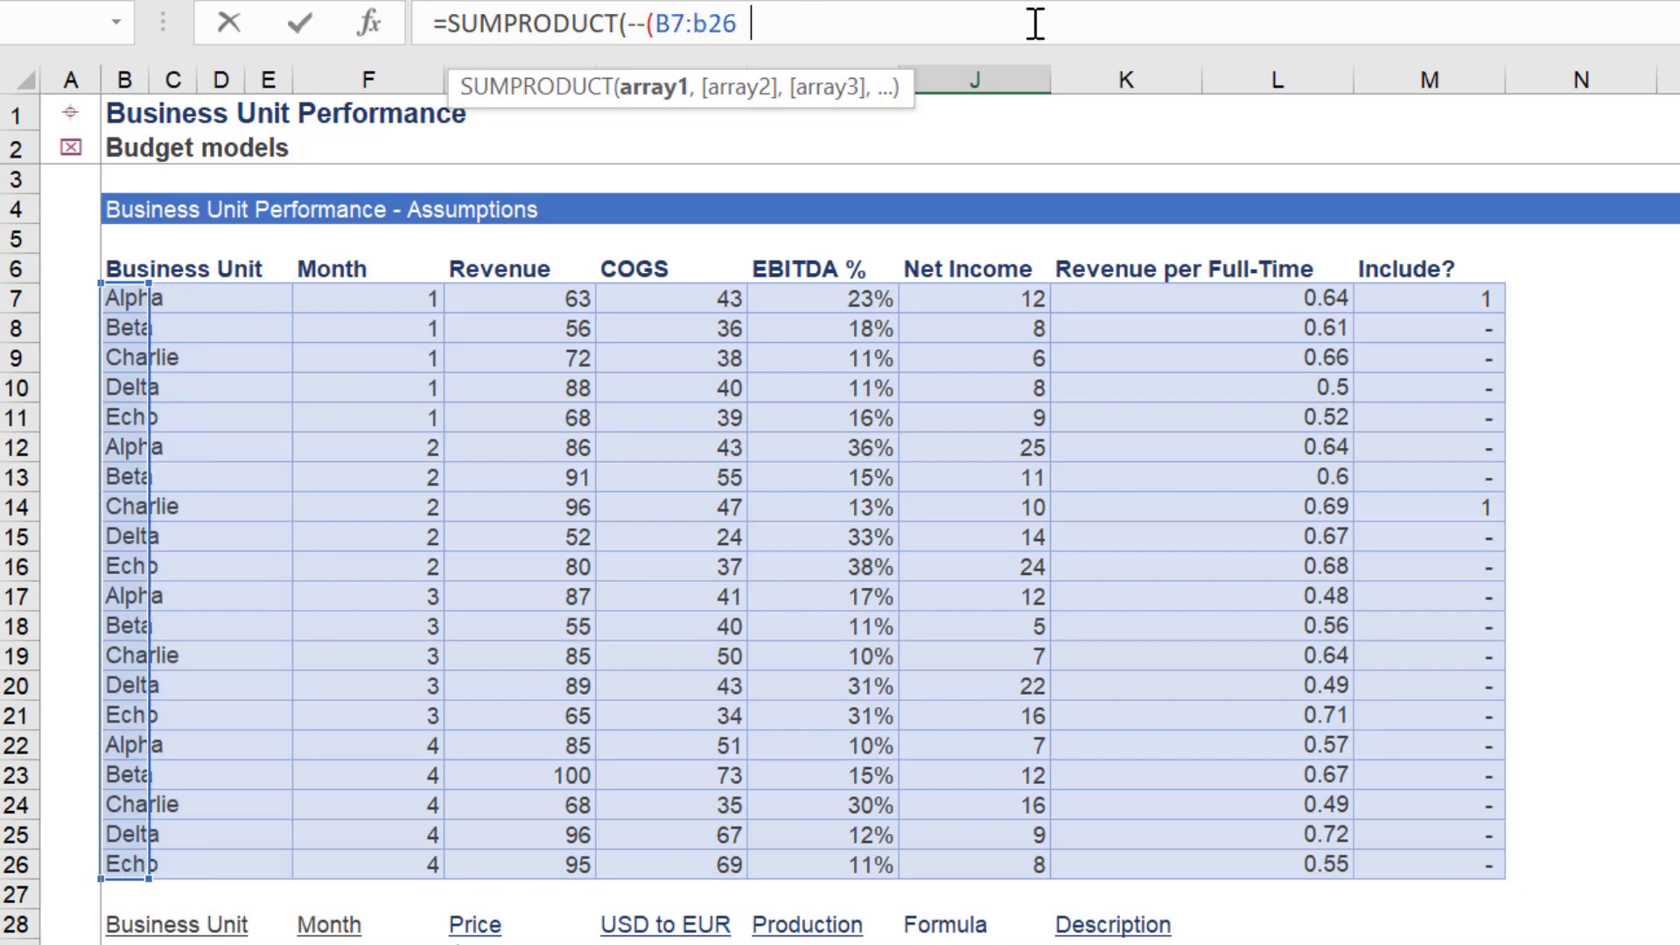
text(=)
scroll(751, 58, down, 5)
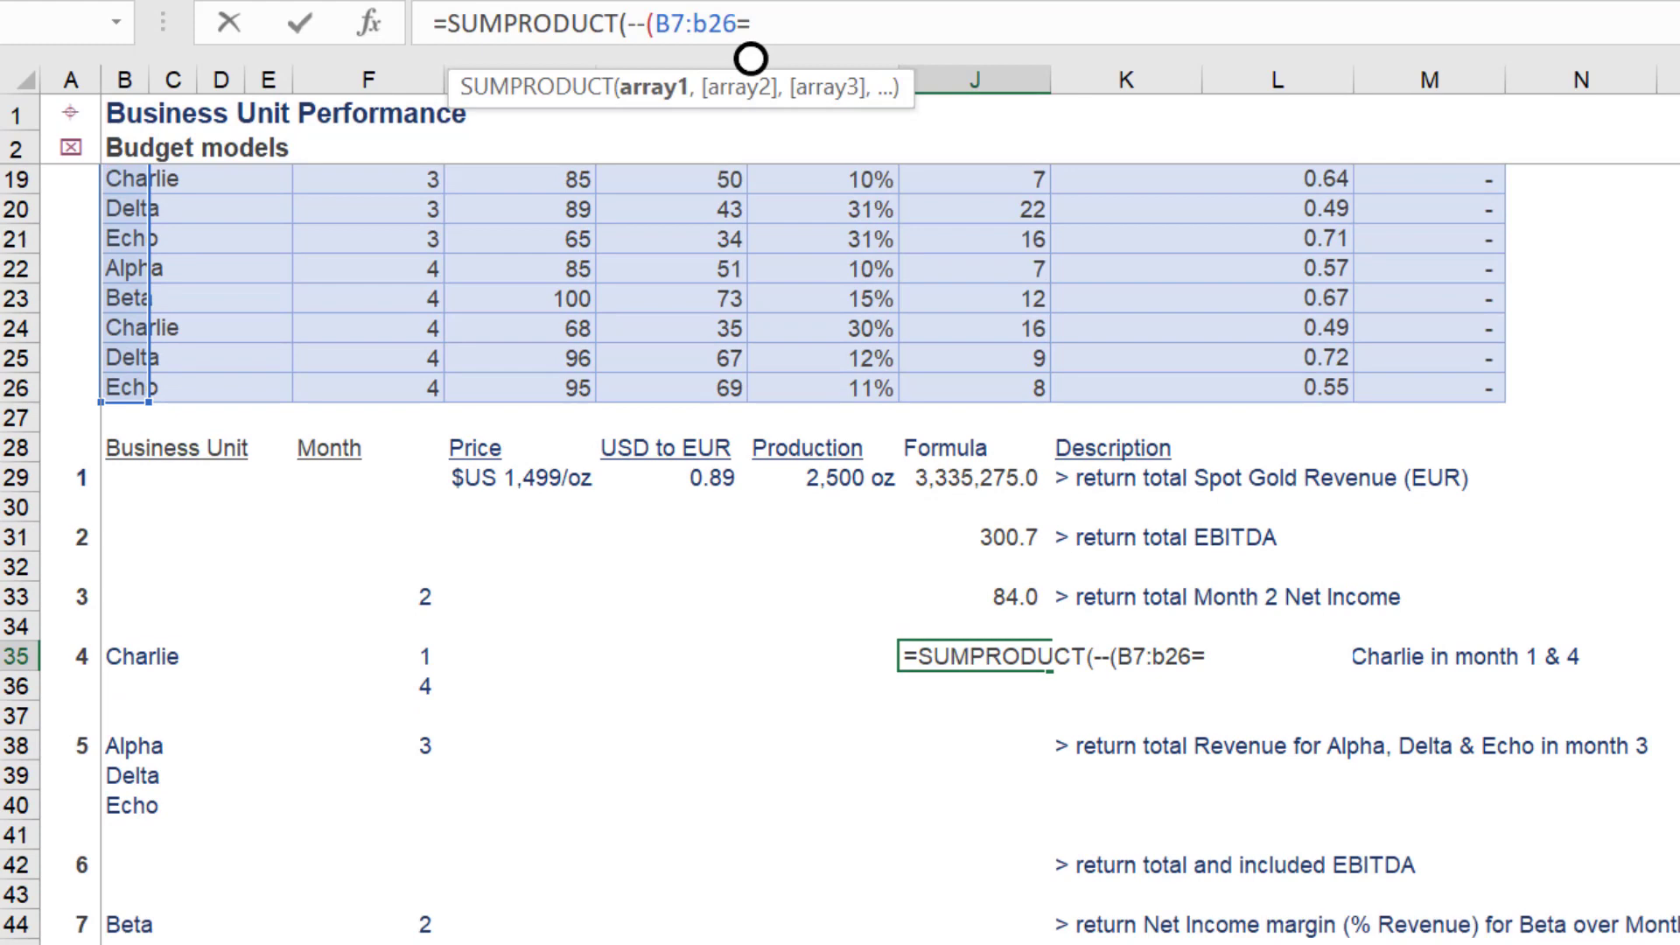
click(118, 654)
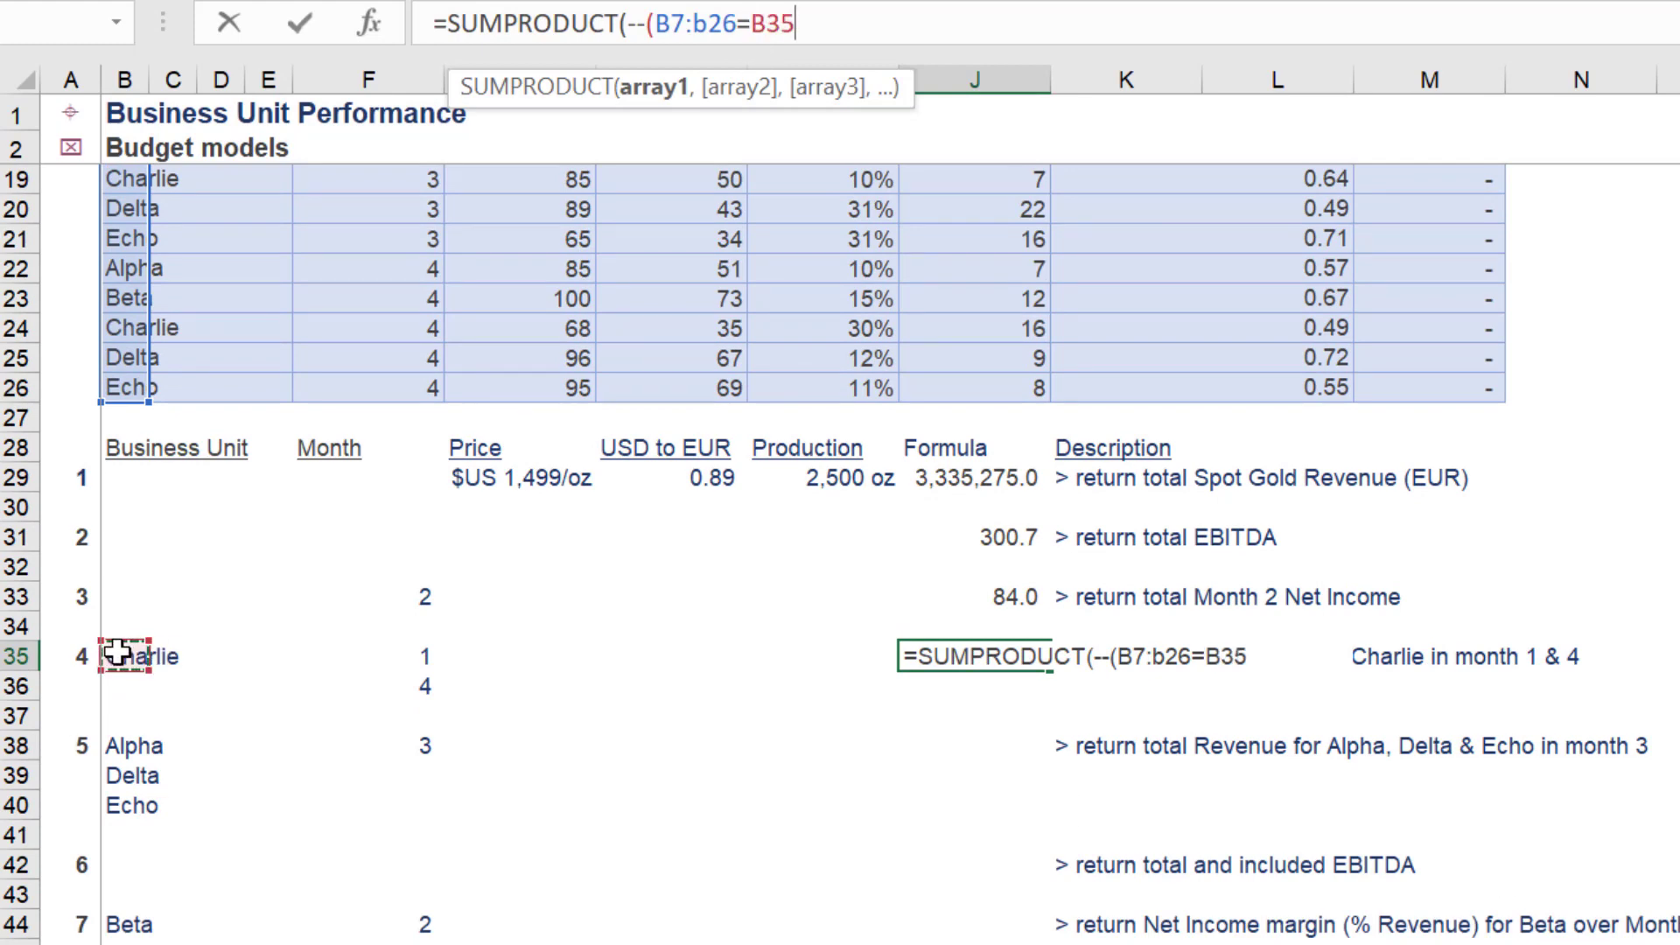
text(),()
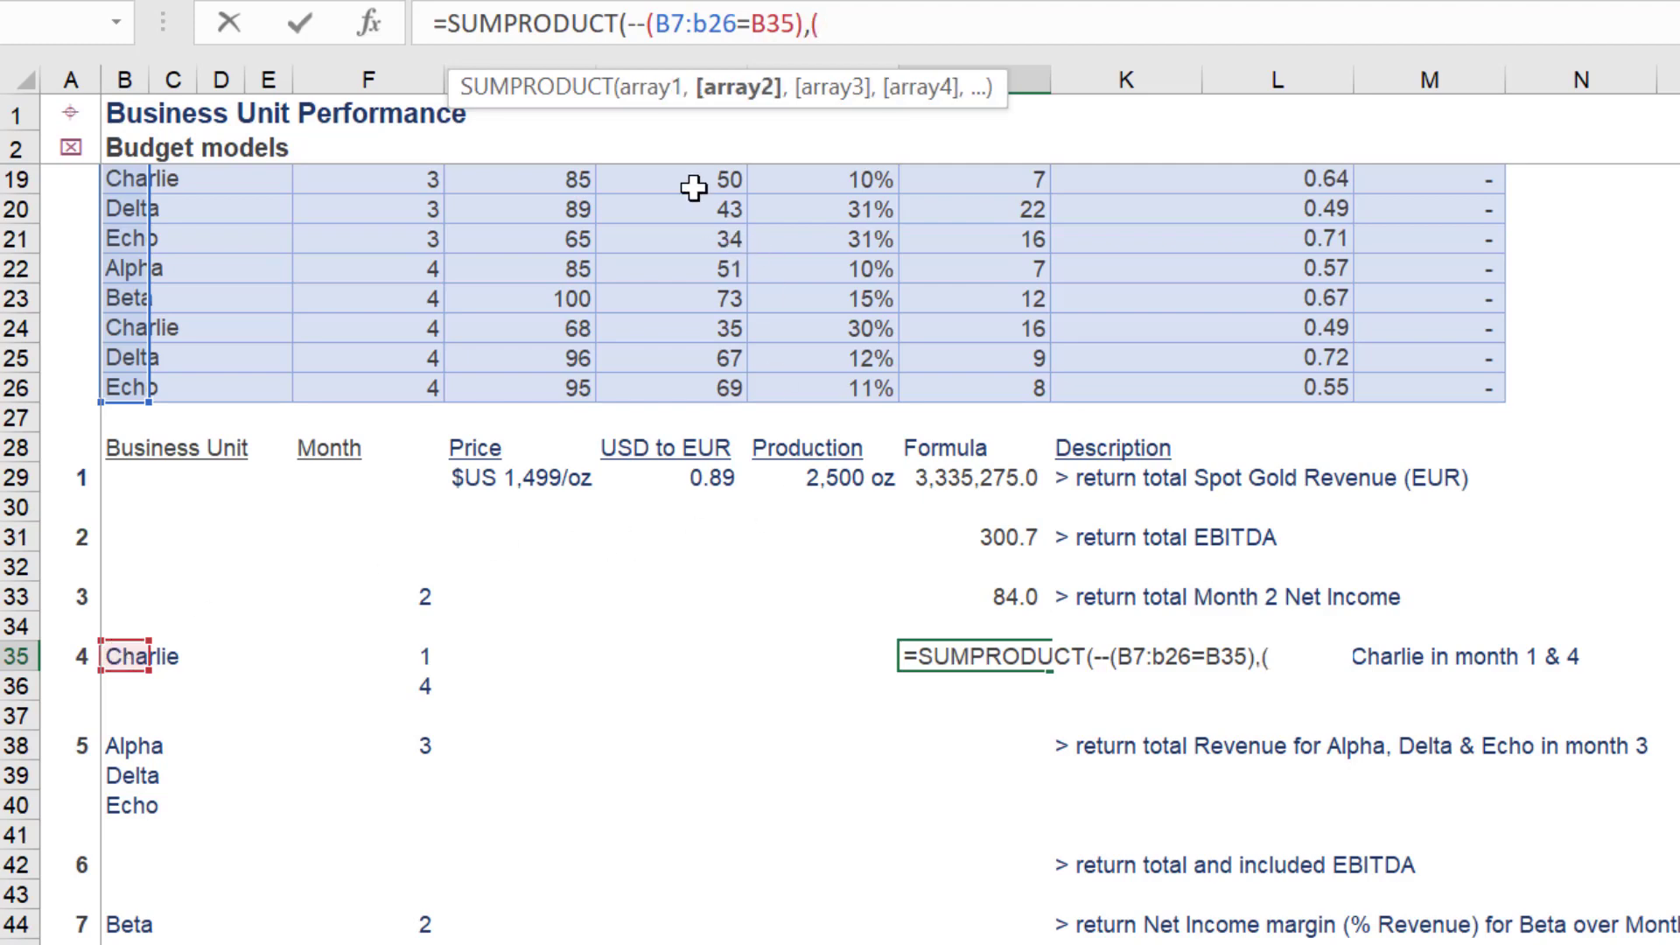
Add the Month condition (F7:F26=F35) for month 1
click(689, 151)
key(Left)
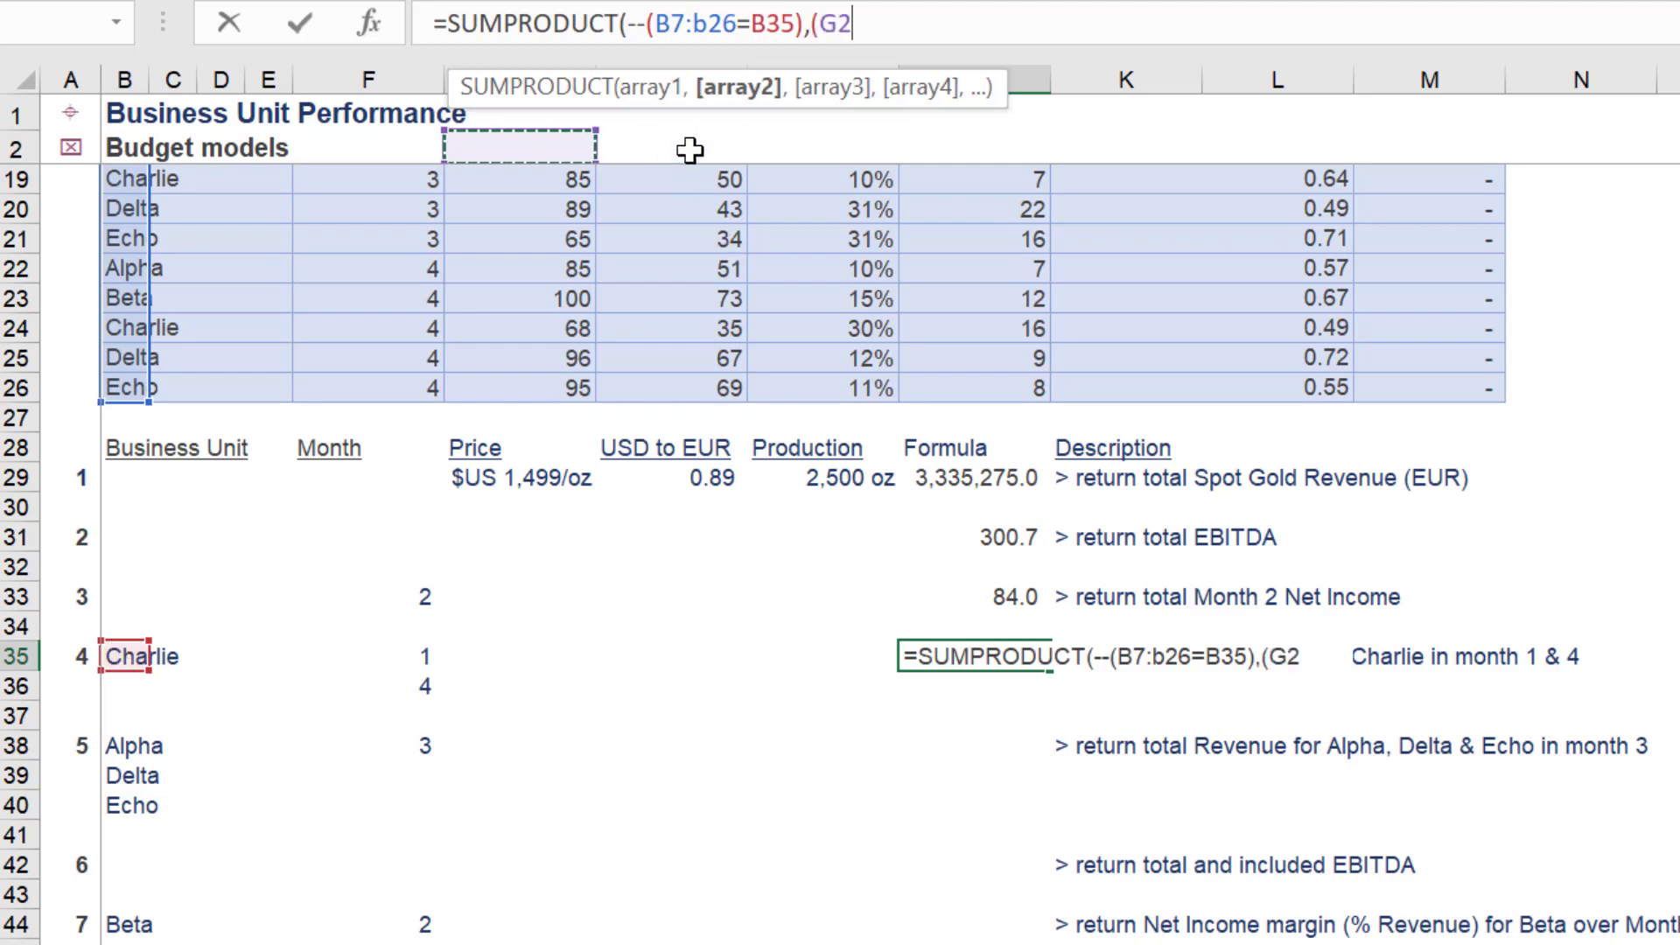
key(Left)
key(Down)
key(Down)
key(Down)
key(Down)
key(Down)
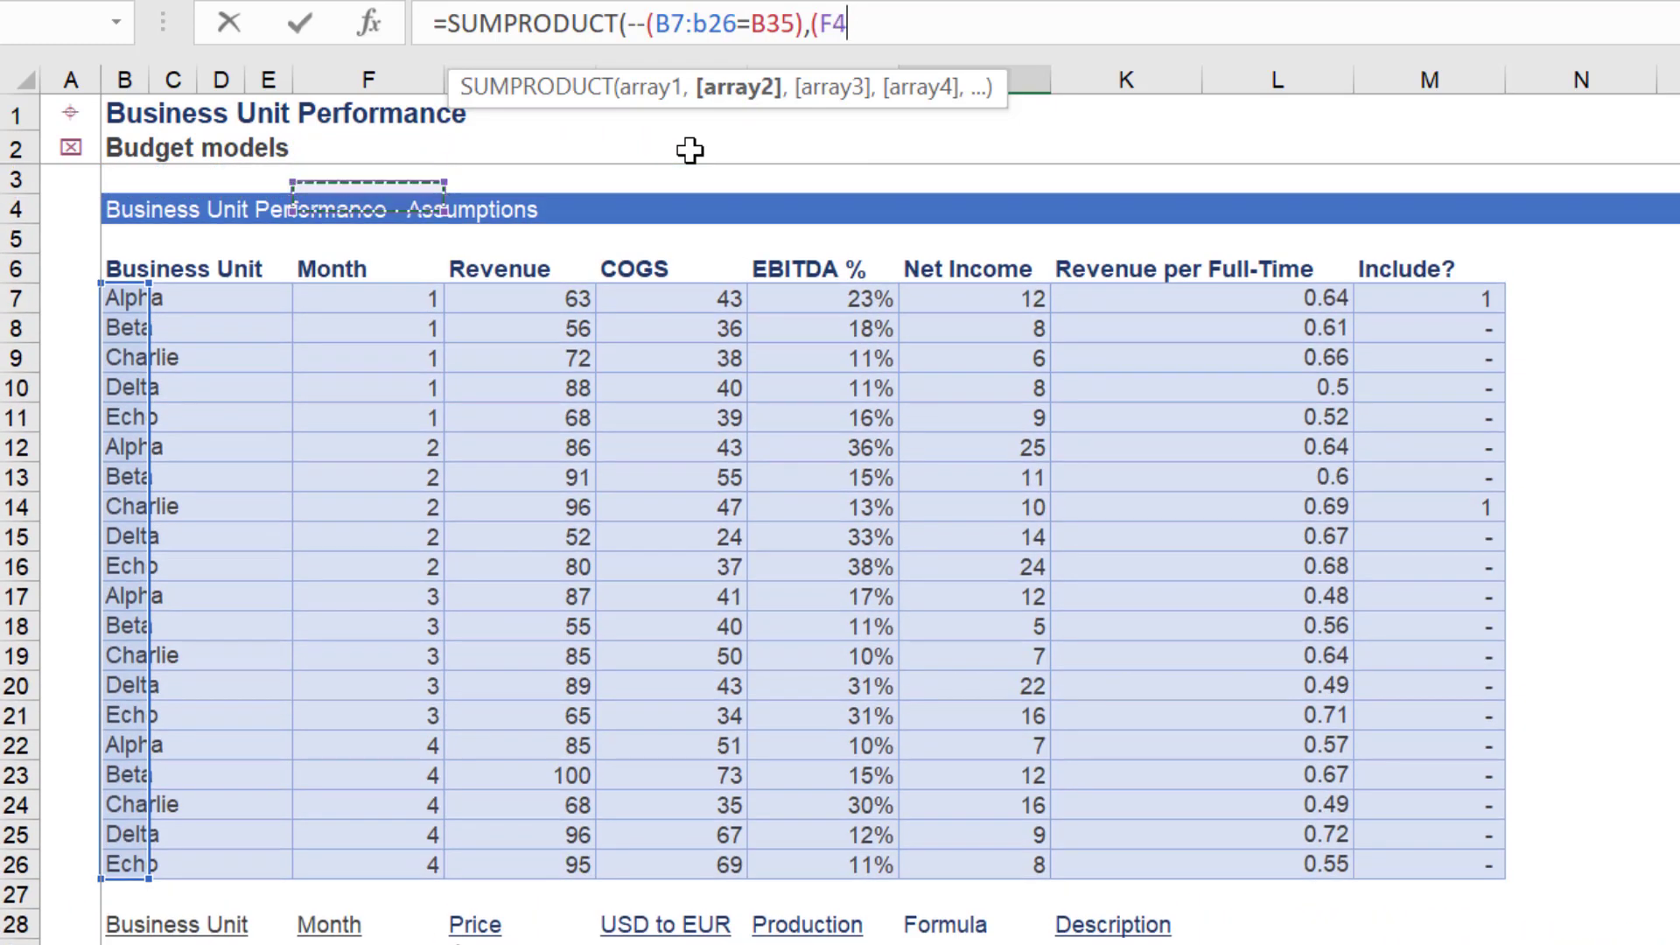
key(shift+Down)
key(shift+Down)
key(shift+Down)
key(shift+Down)
key(ctrl+shift+Down)
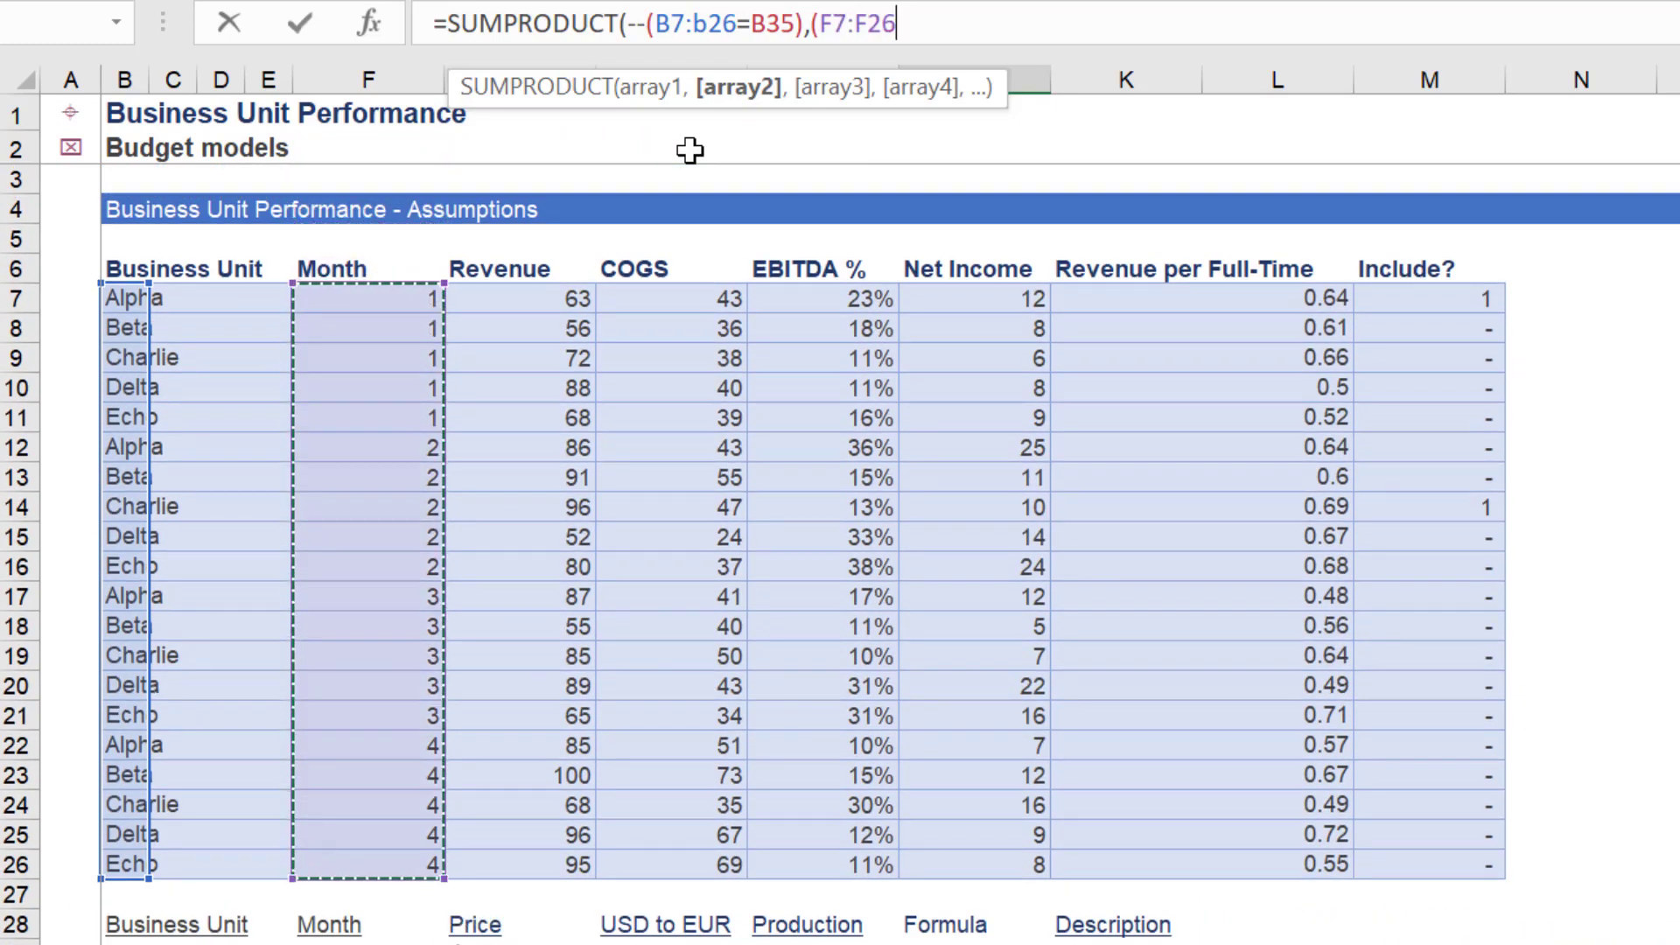
text(=)
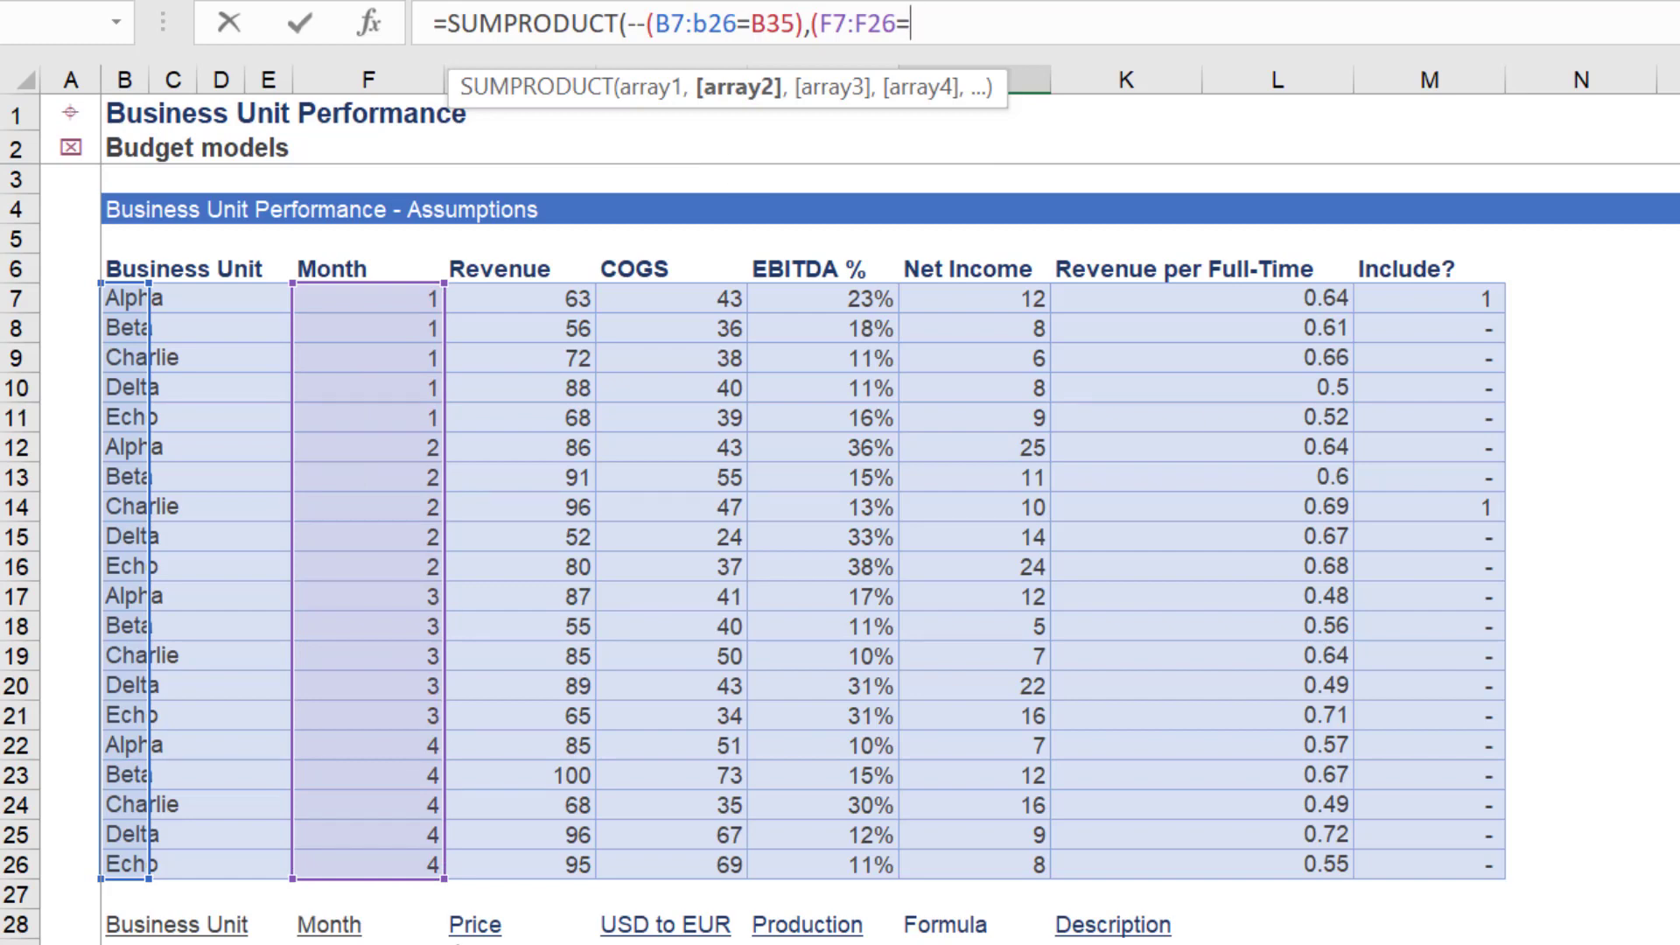
scroll(910, 59, down, 5)
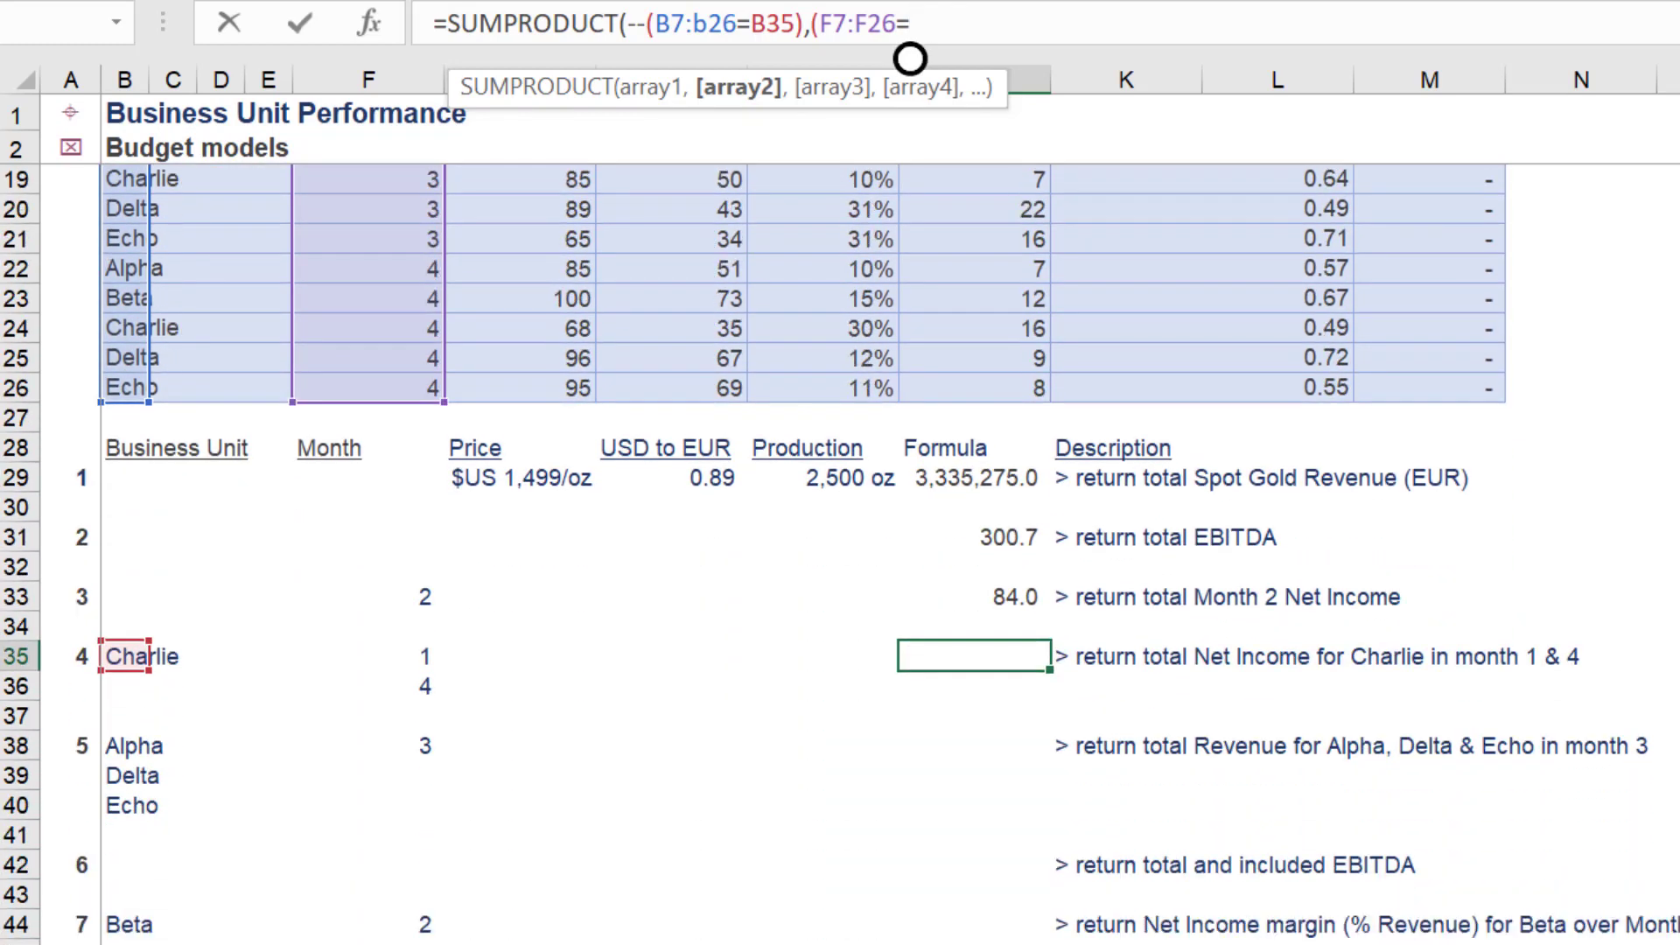
click(365, 622)
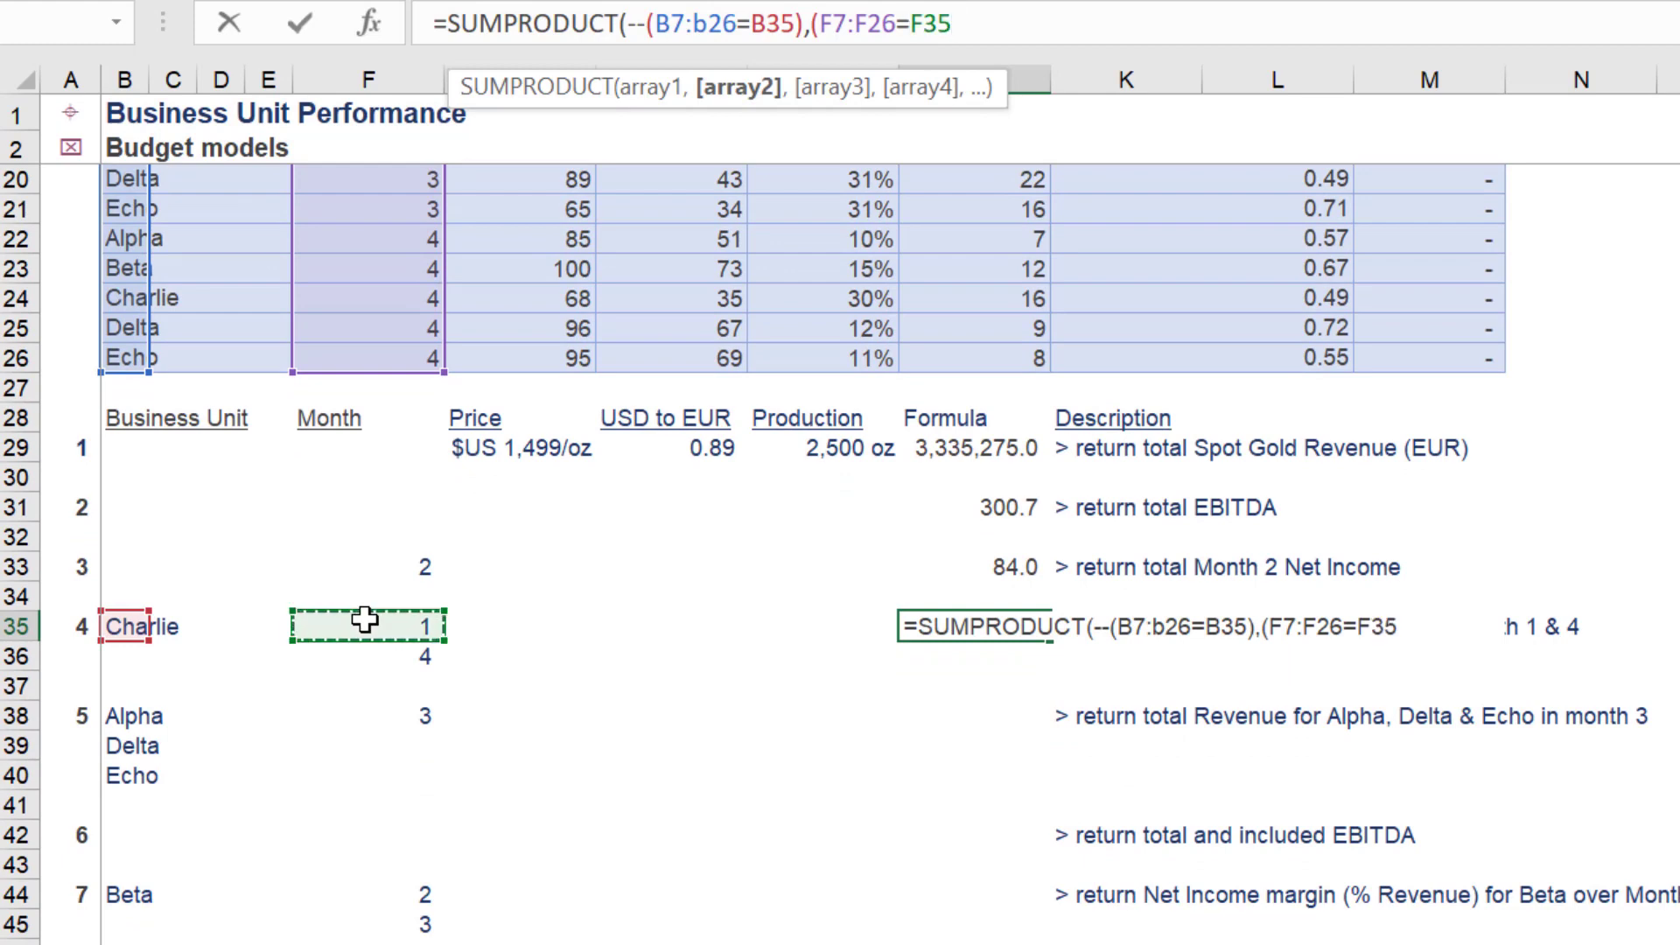
text()+()
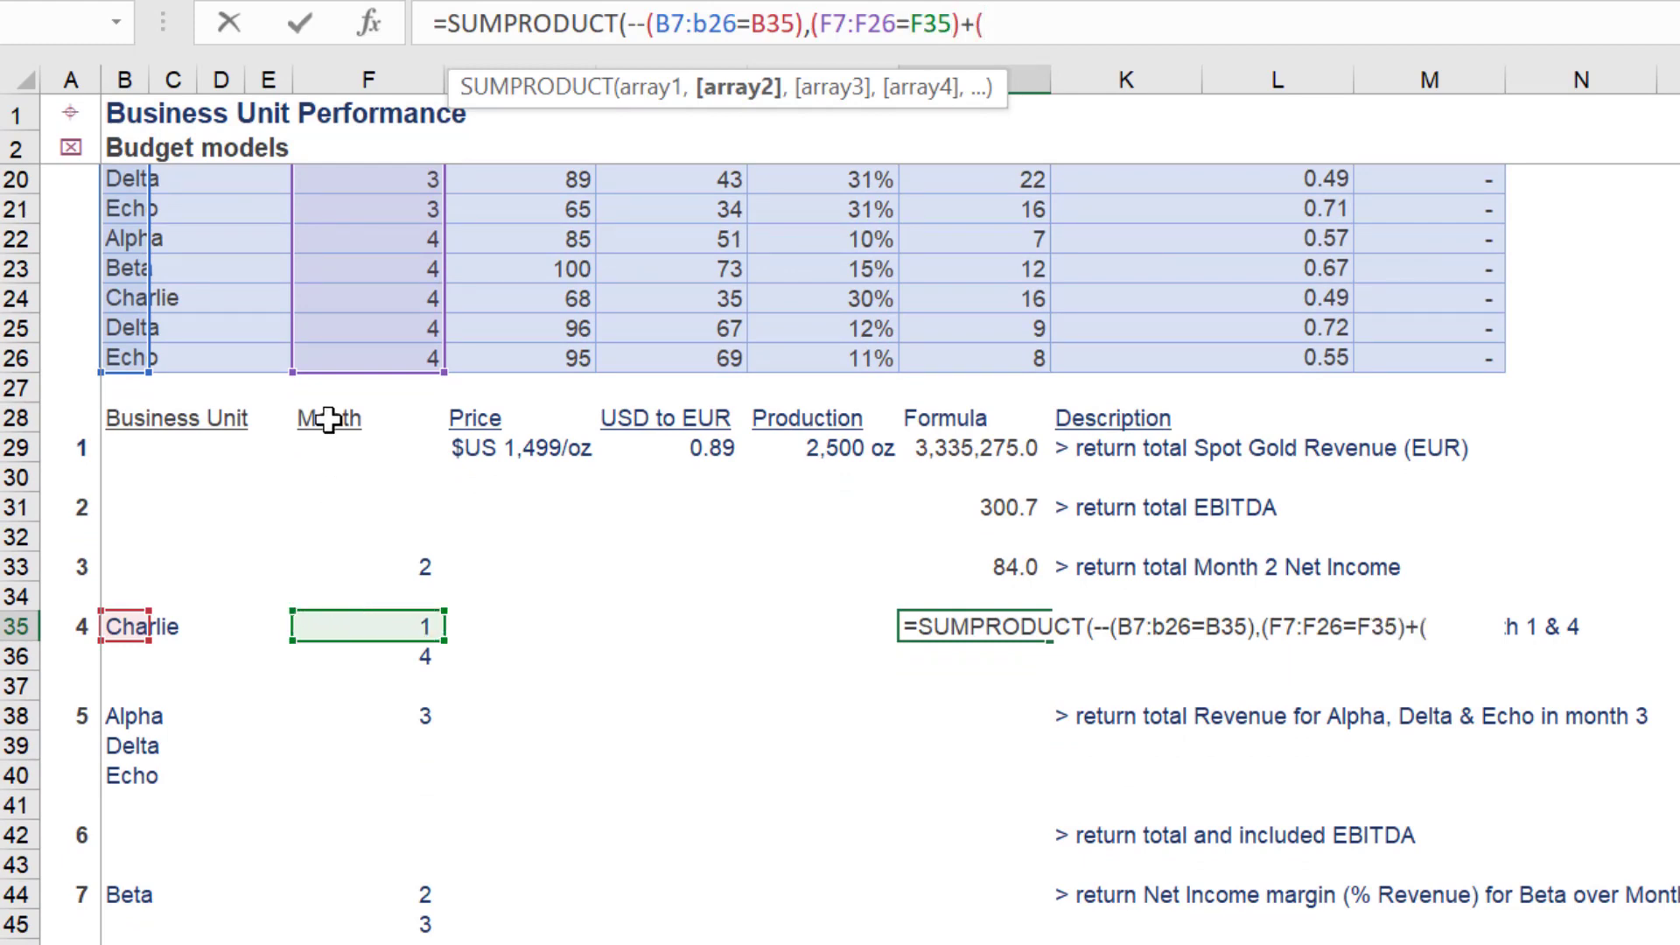
Add the alternative condition (F7:F26=F36) for month 4 and the Net Income range J7:J26
click(348, 359)
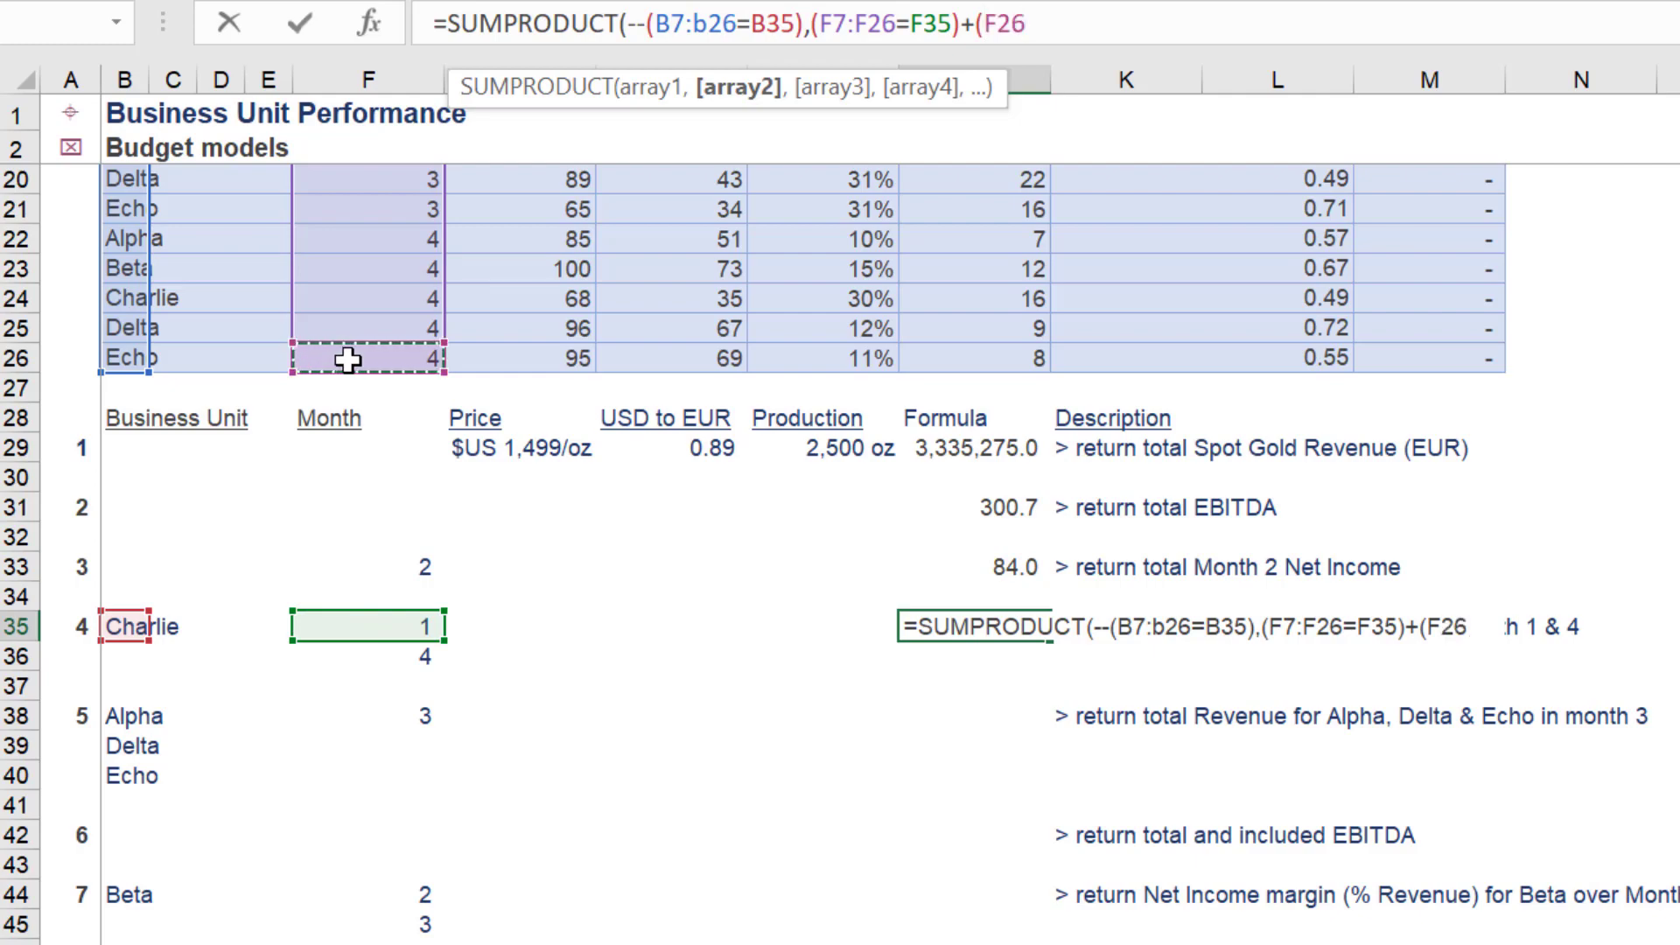
key(ctrl+shift+Up)
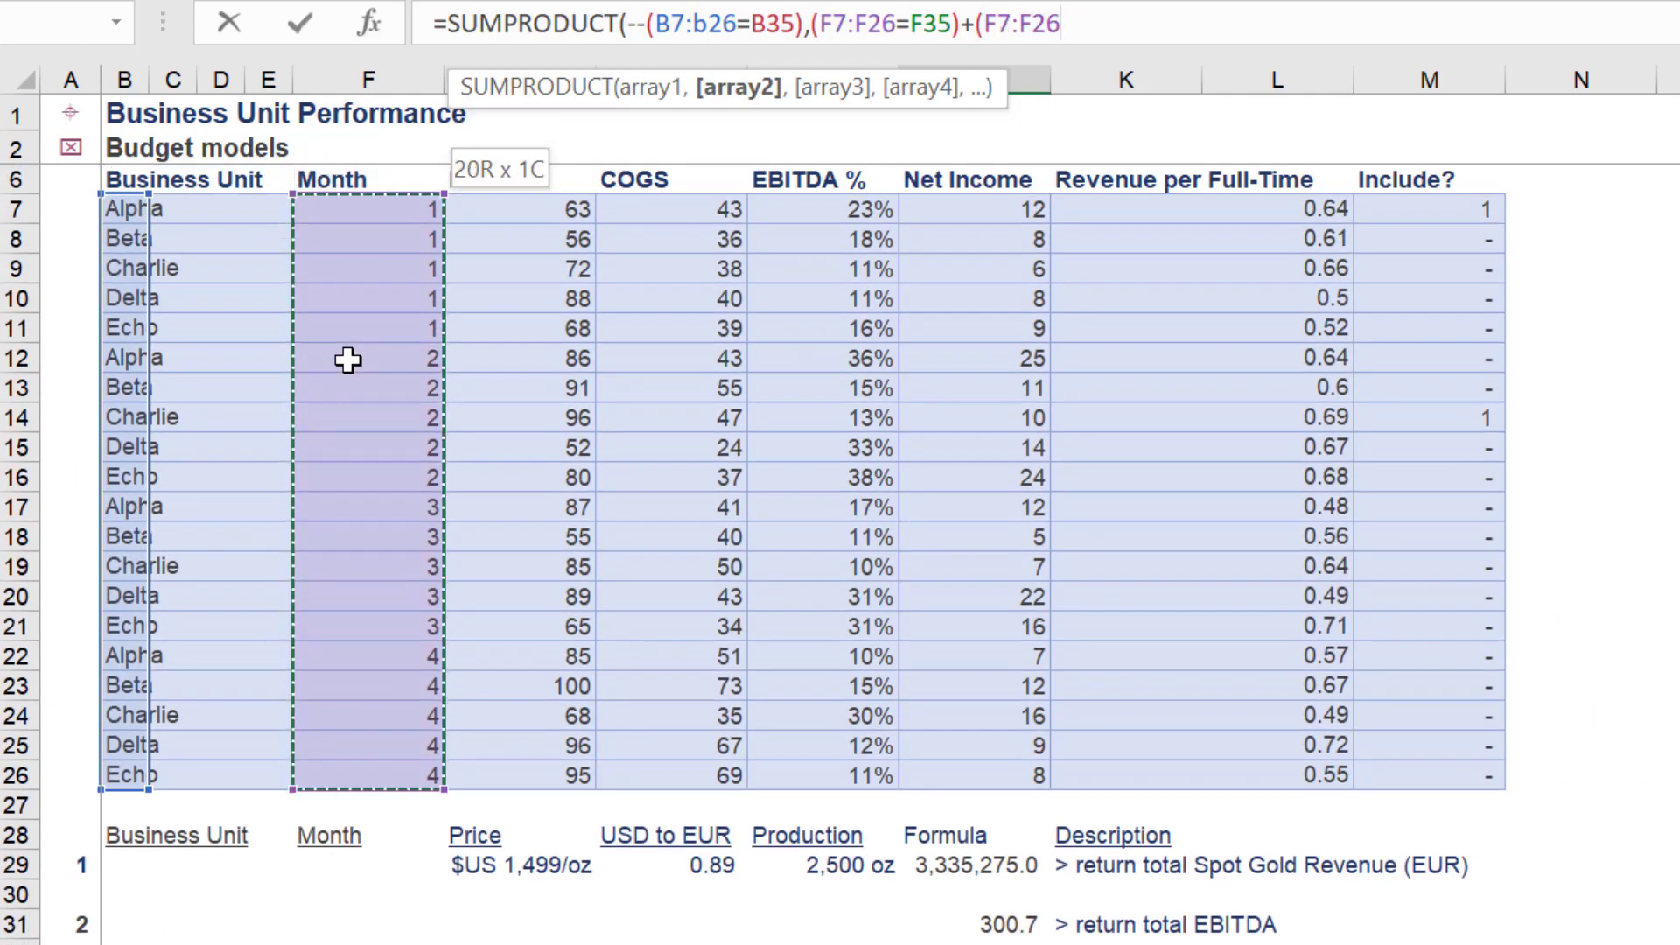
text(=)
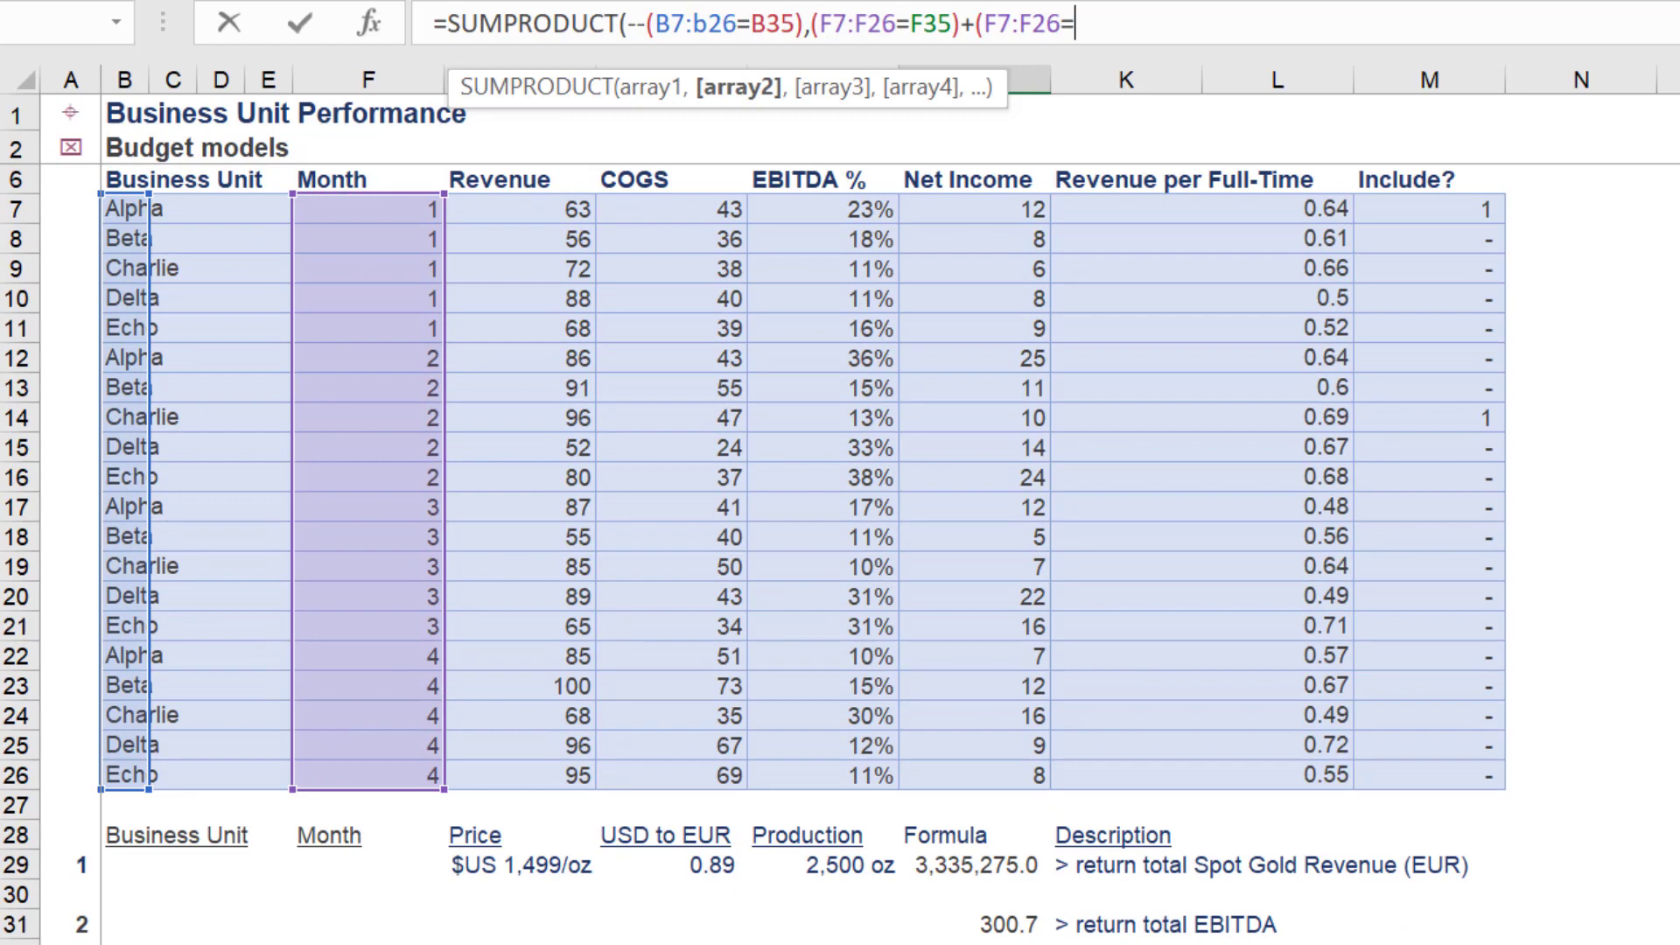
scroll(799, 930, down, 3)
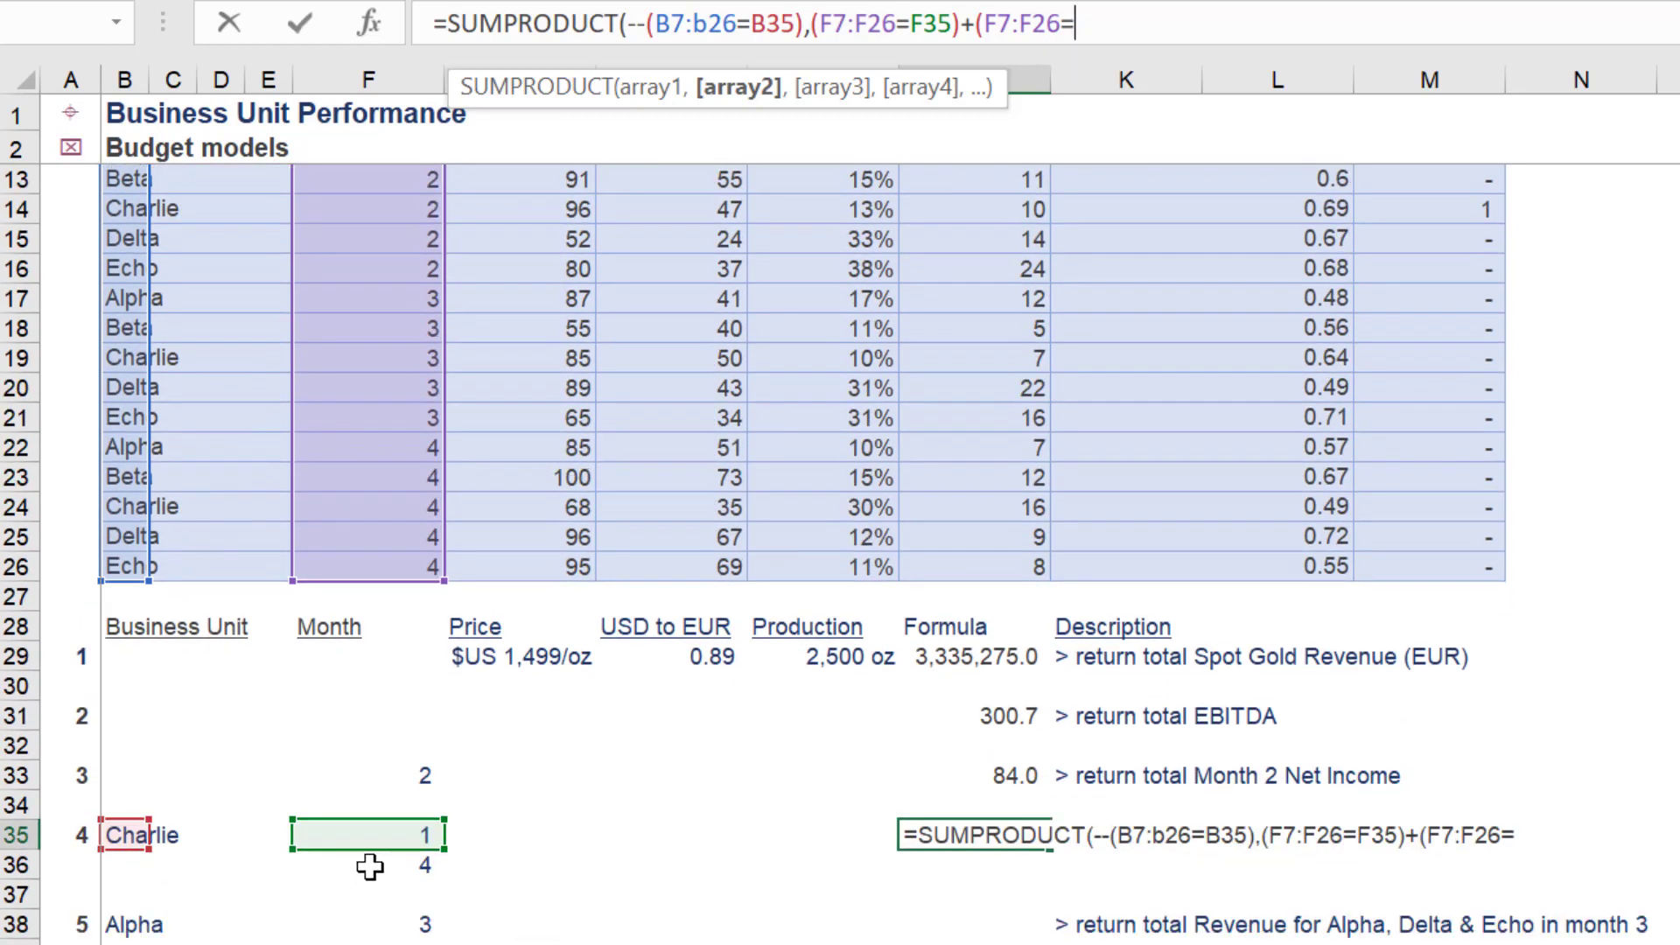
click(371, 866)
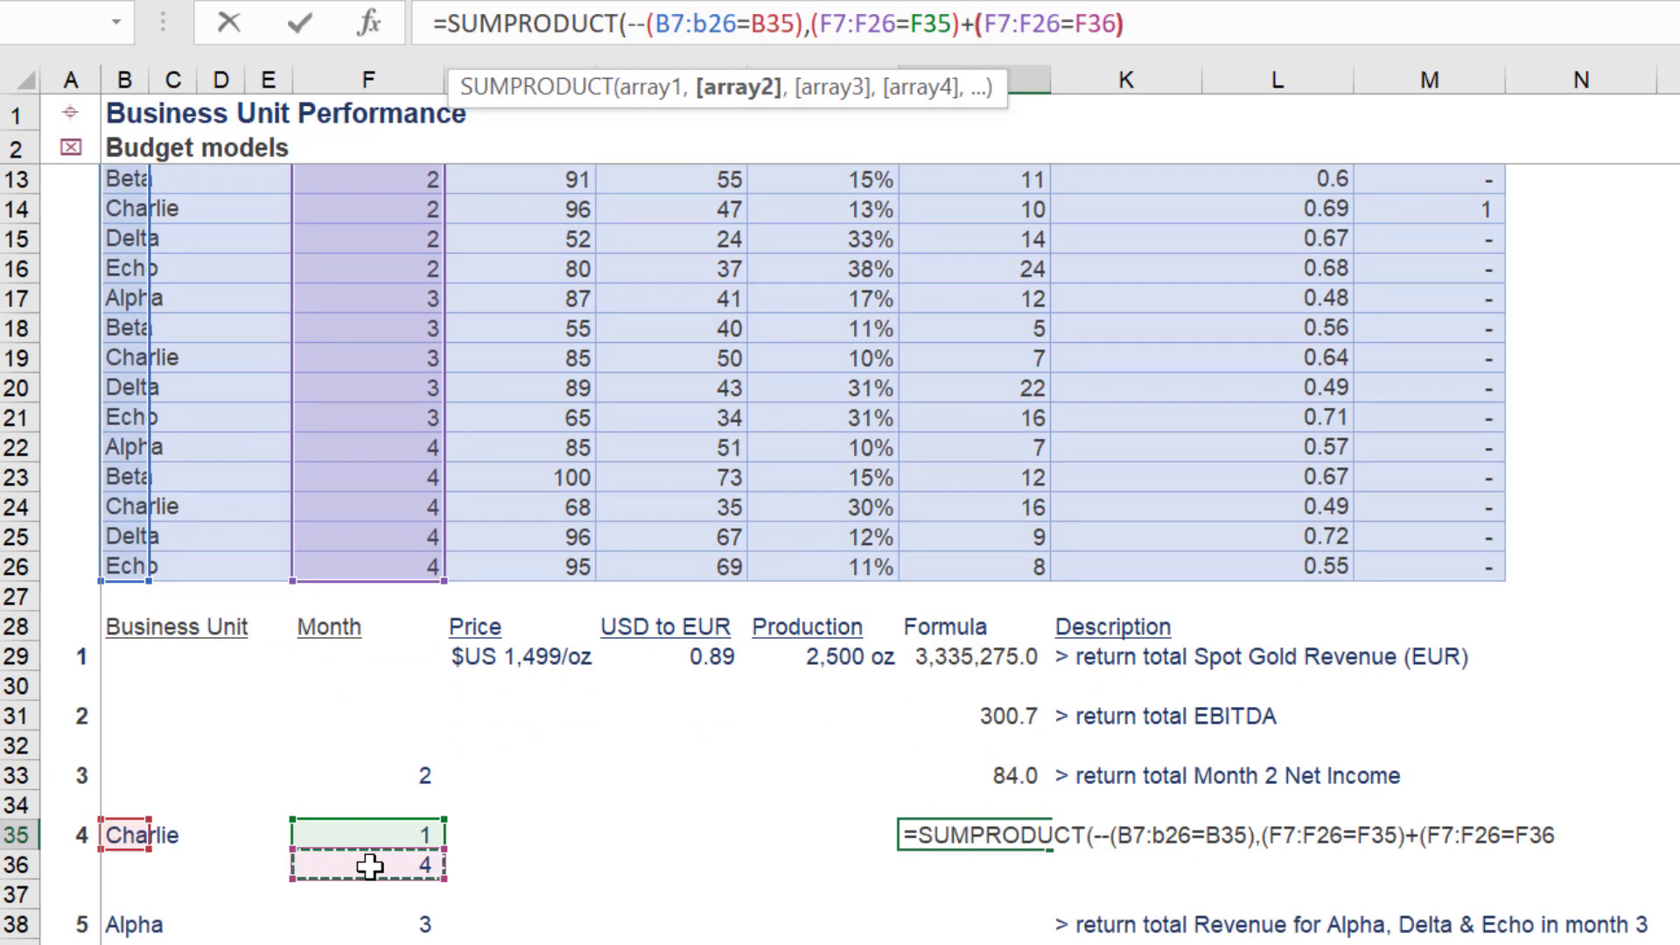
text(),)
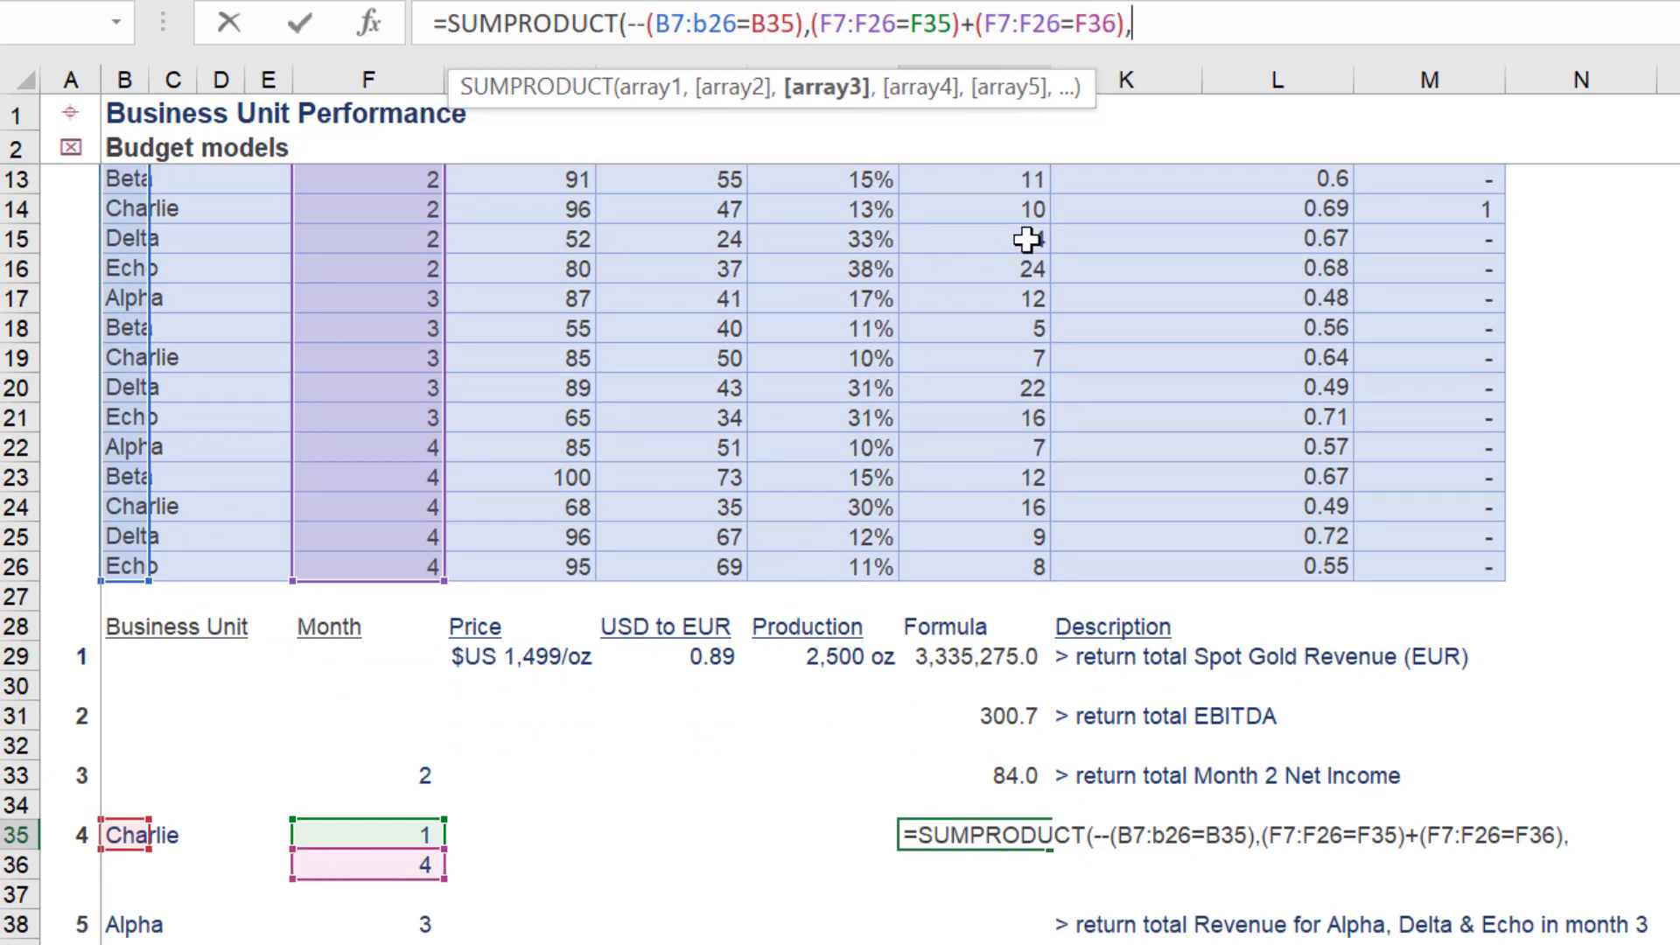
click(967, 156)
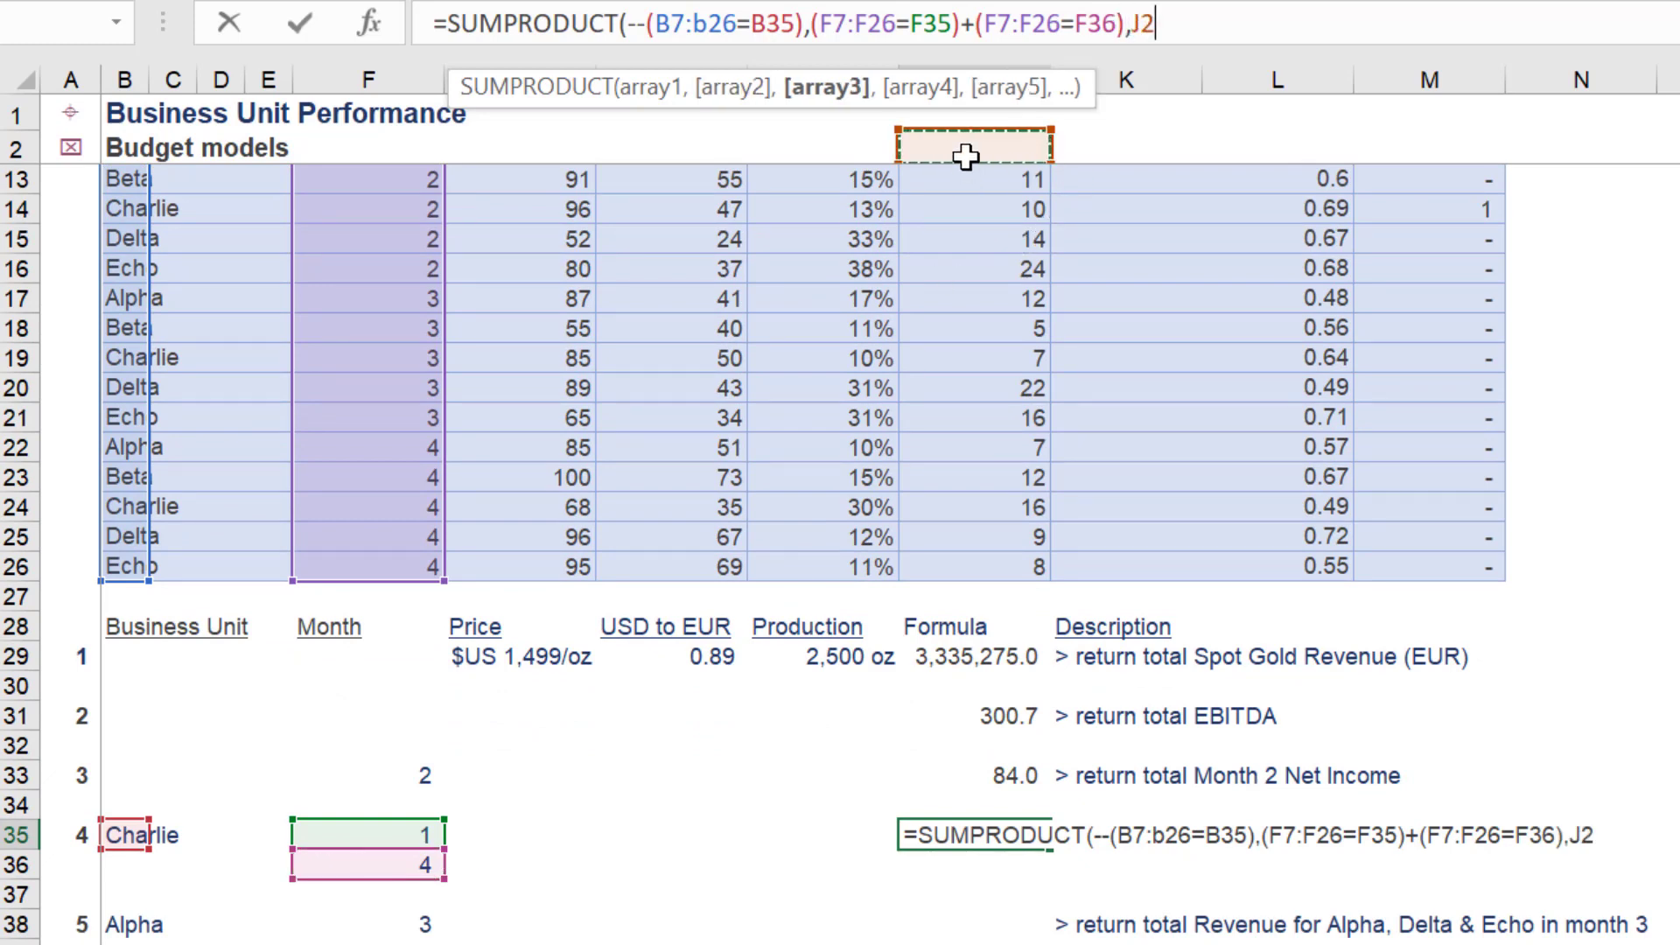
key(Down)
key(Down)
key(Down)
key(Down)
key(Down)
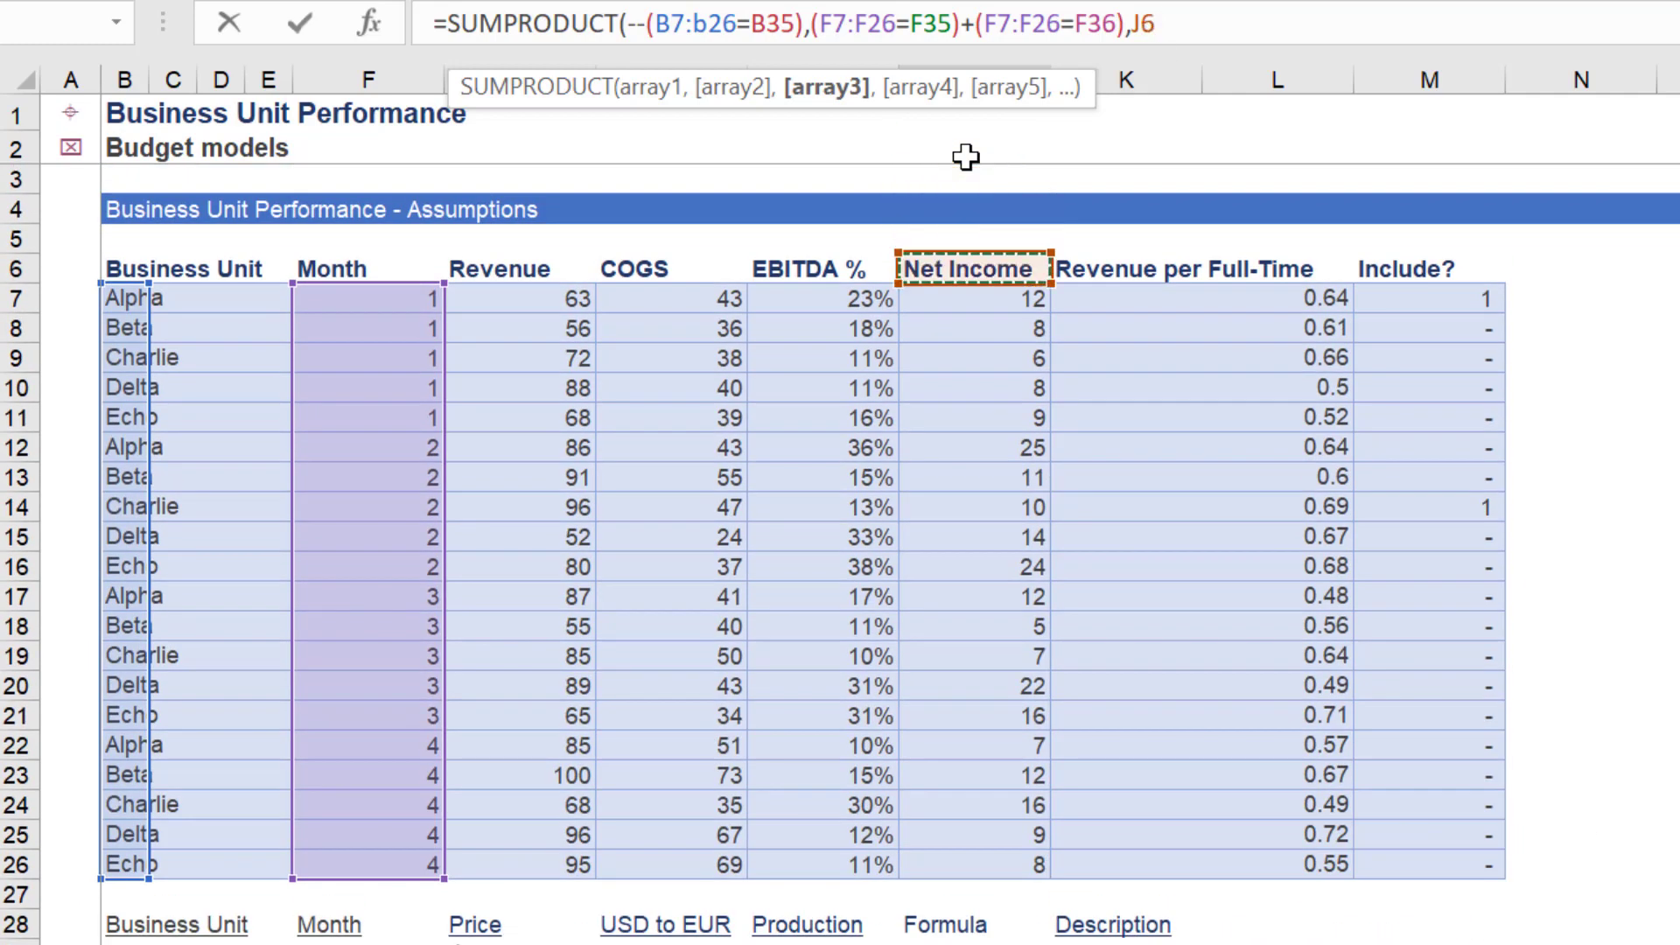
key(ctrl+shift+Down)
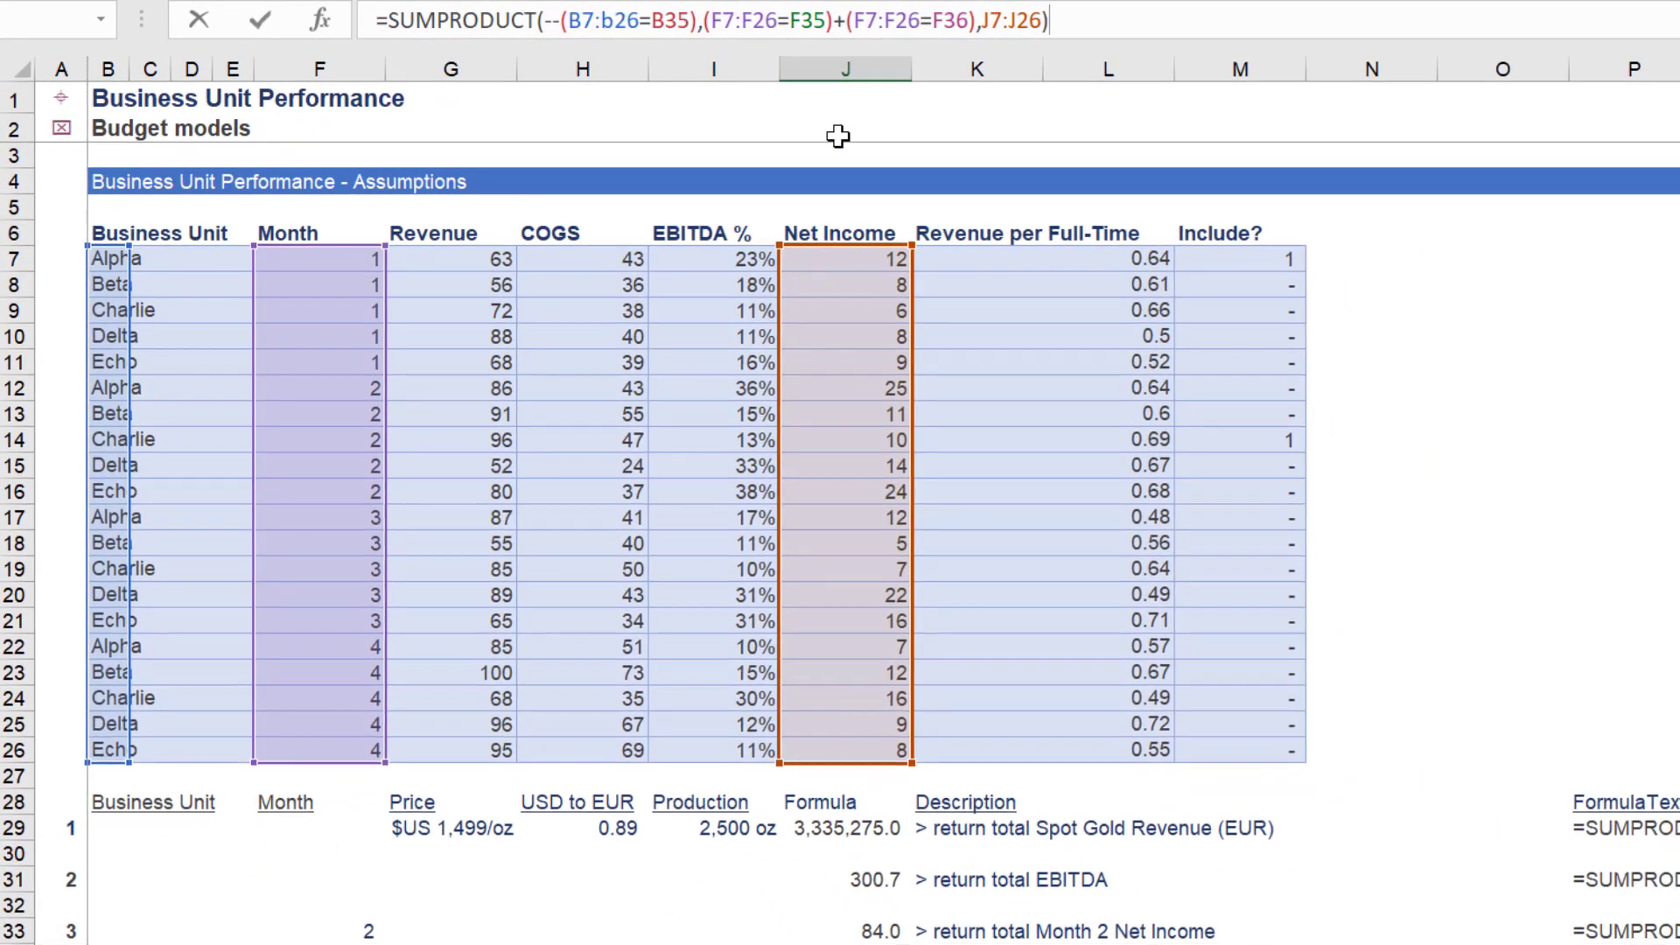
Commit J35's formula, returning 22.0 Net Income for Charlie's months 1 and 4
key(Return)
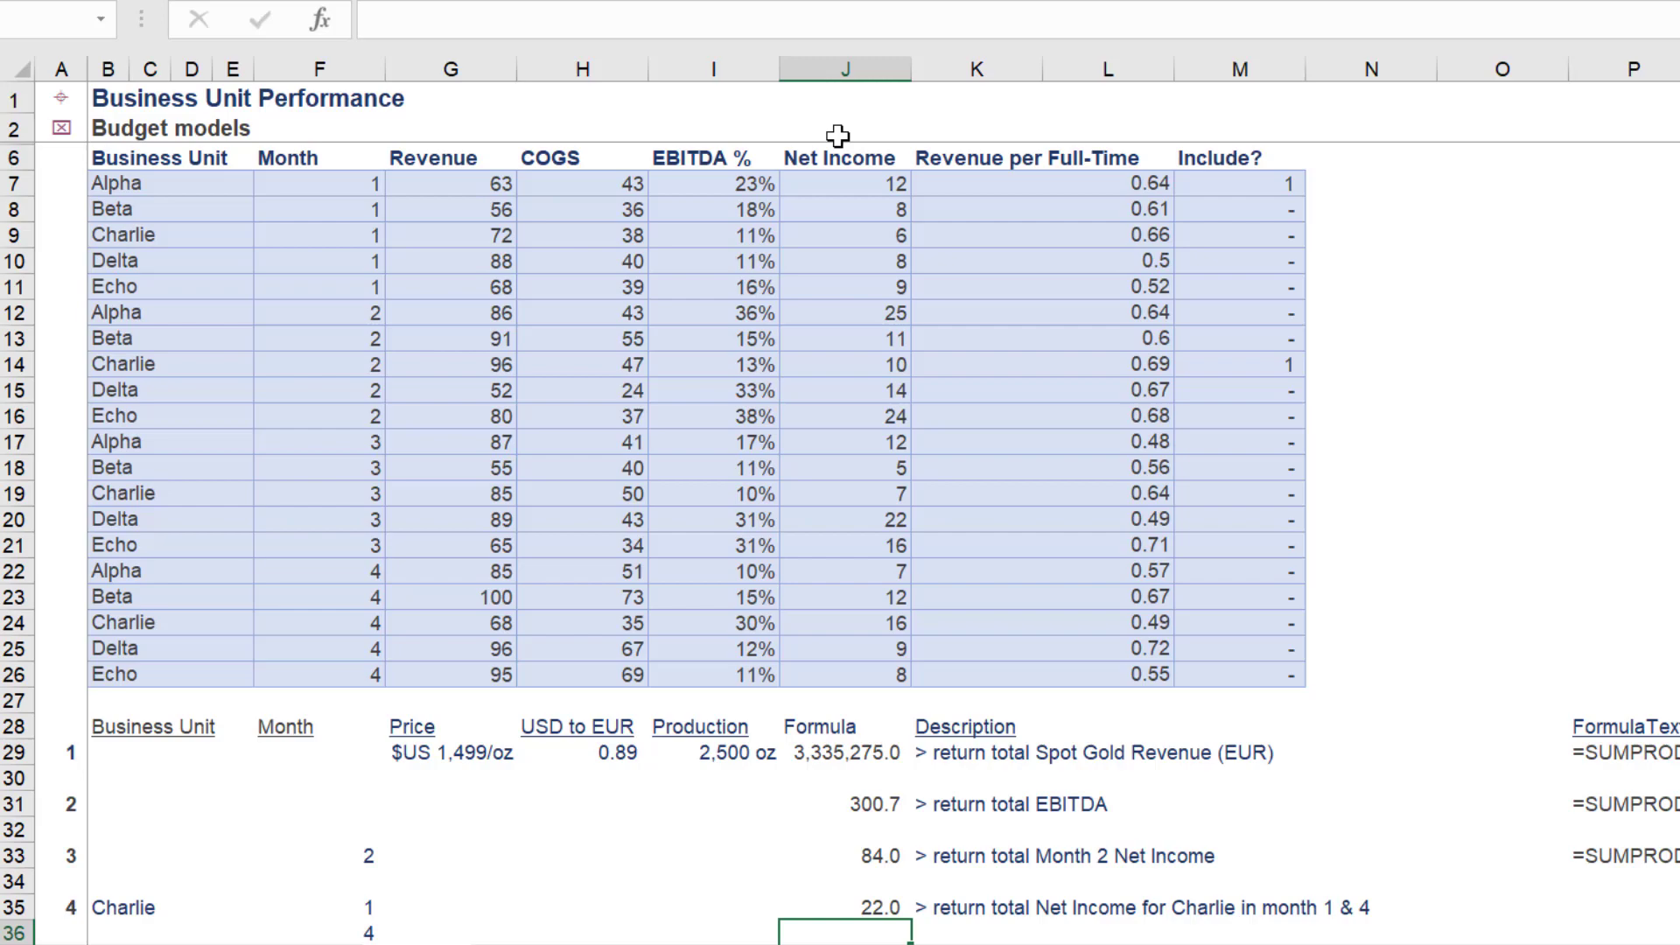
scroll(840, 543, down, 4)
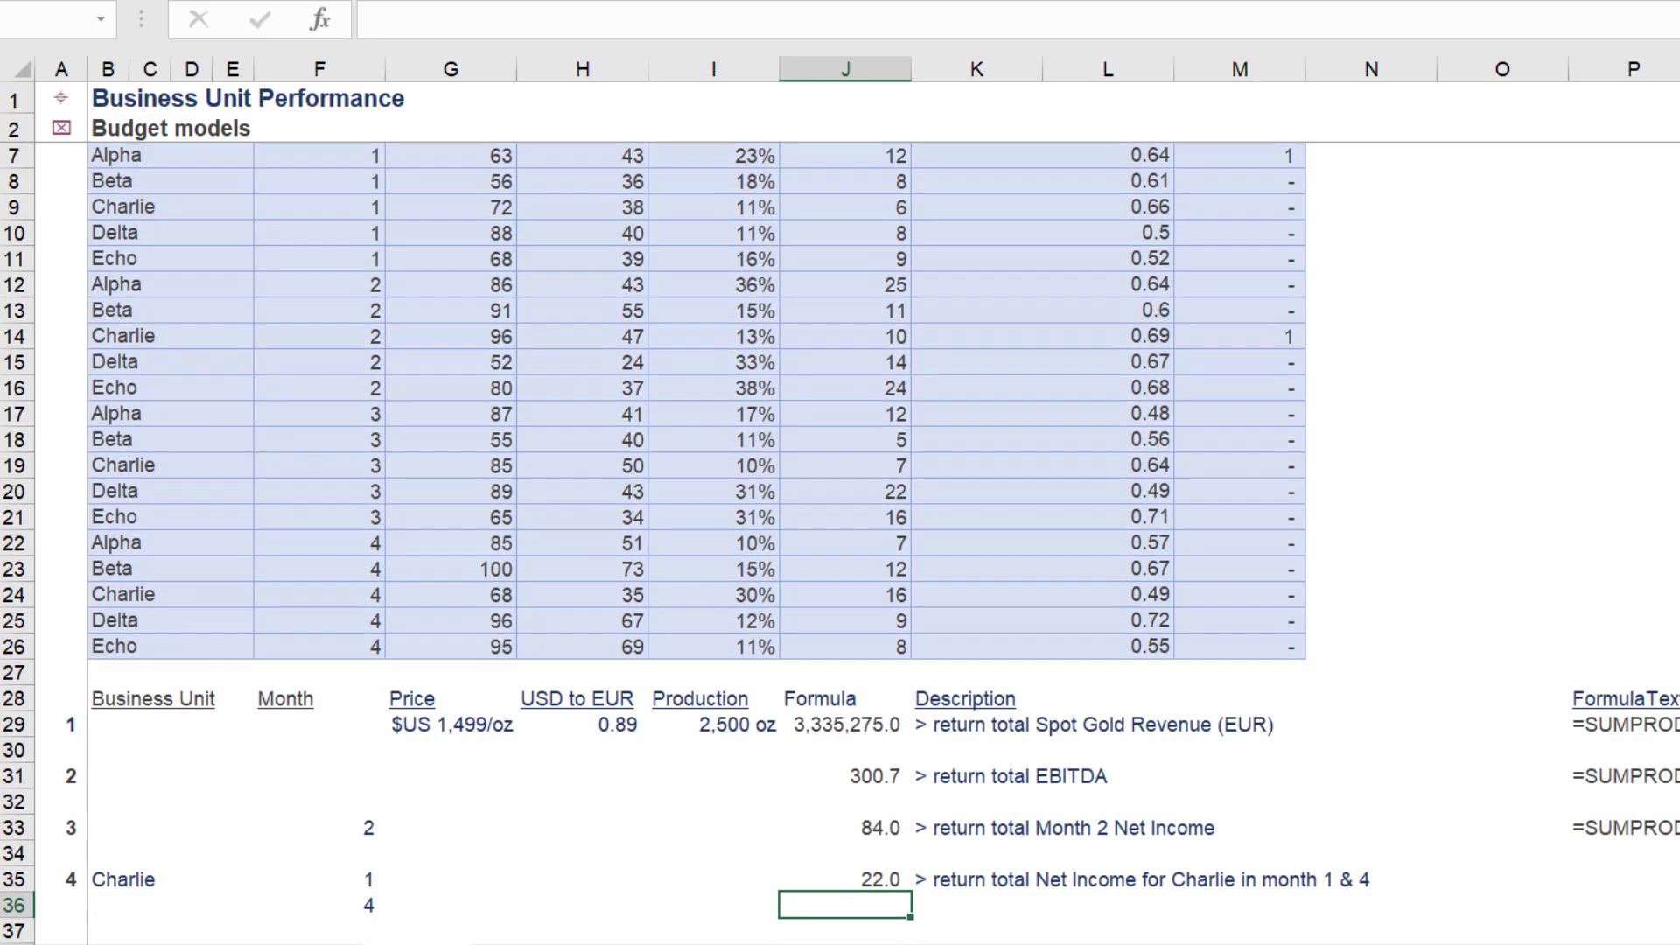
key(Up)
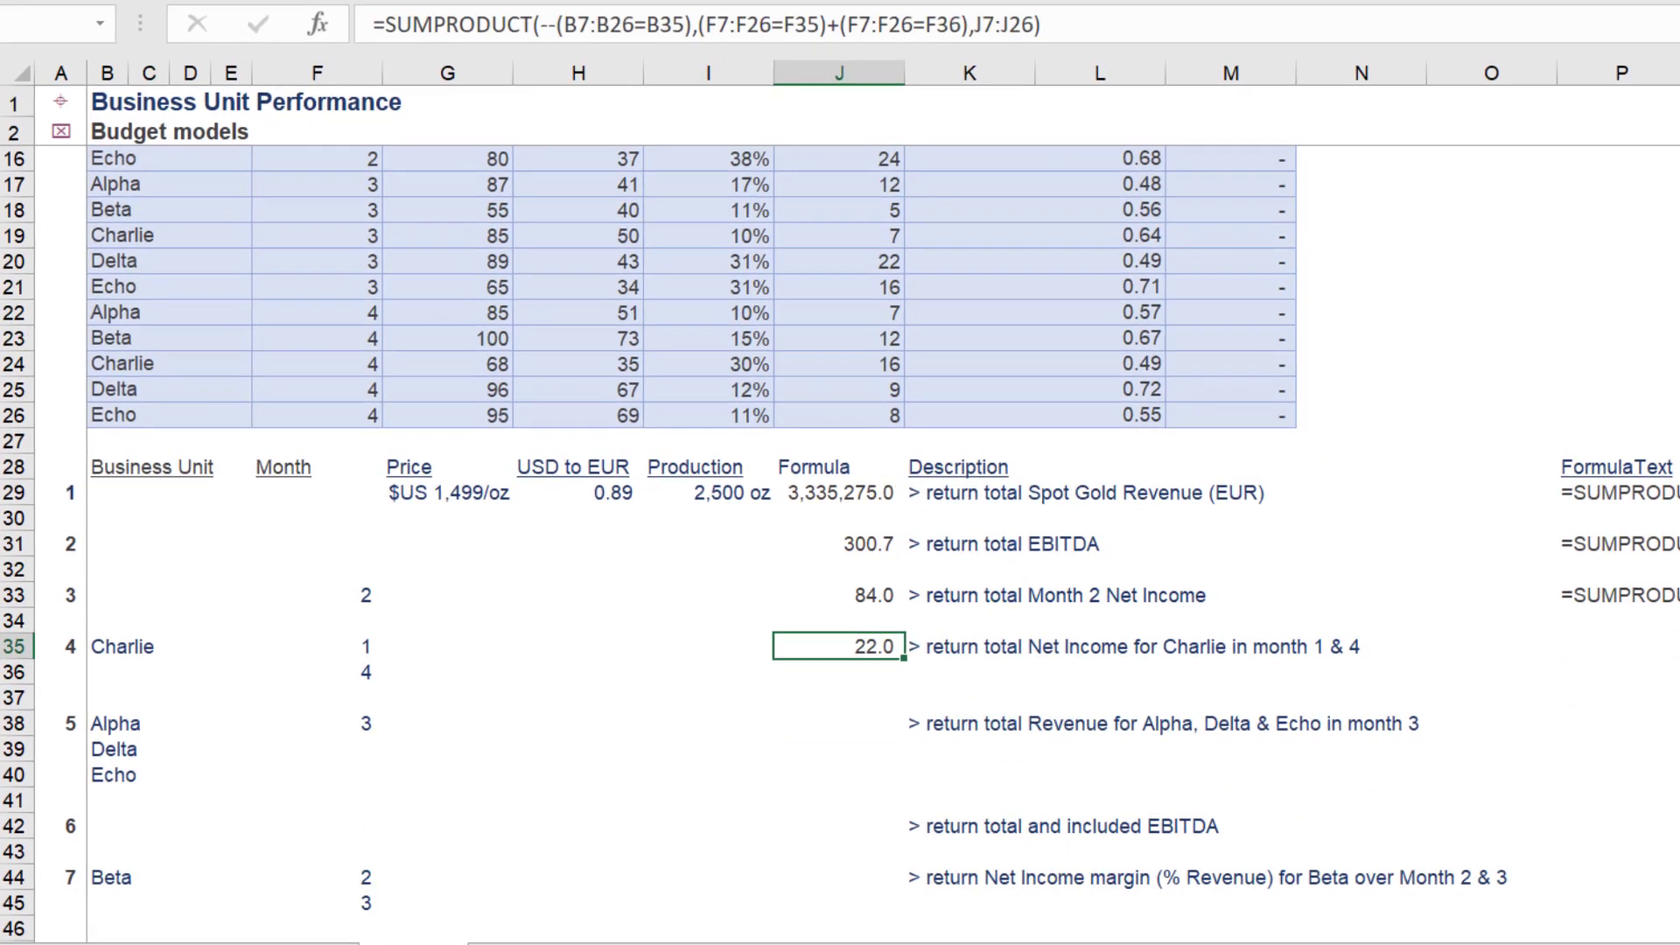
key(Right)
key(Right)
key(Right)
key(Right)
key(Right)
key(Right)
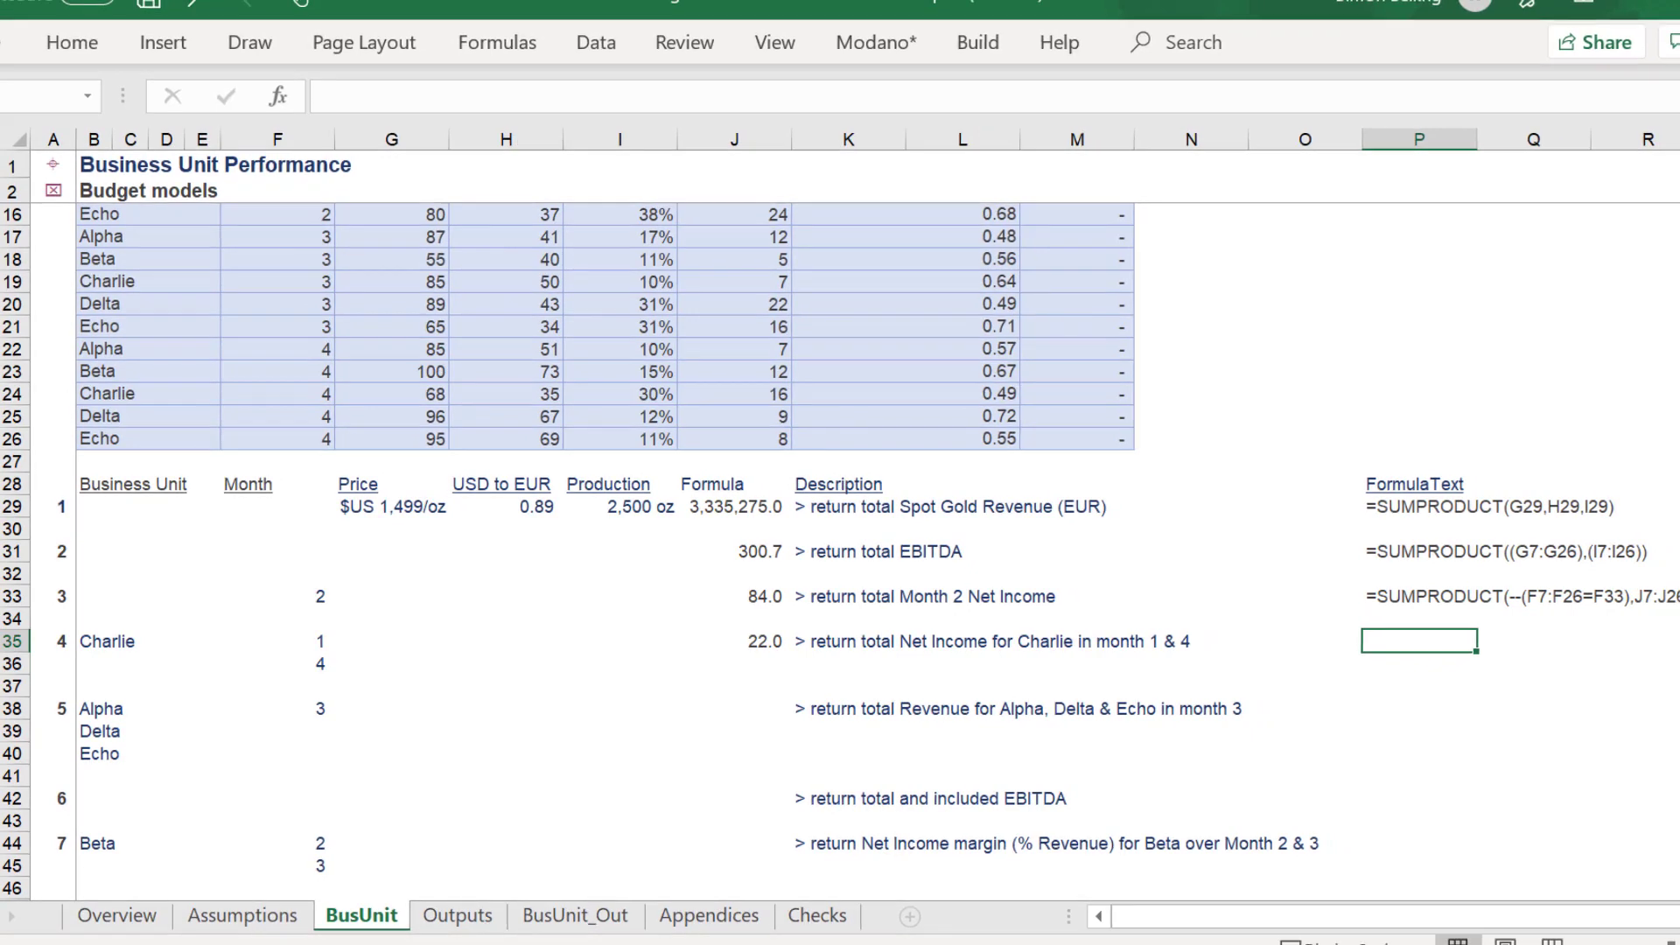
Copy P33's FORMULATEXT formula into P35 to display J35's formula text
click(1418, 596)
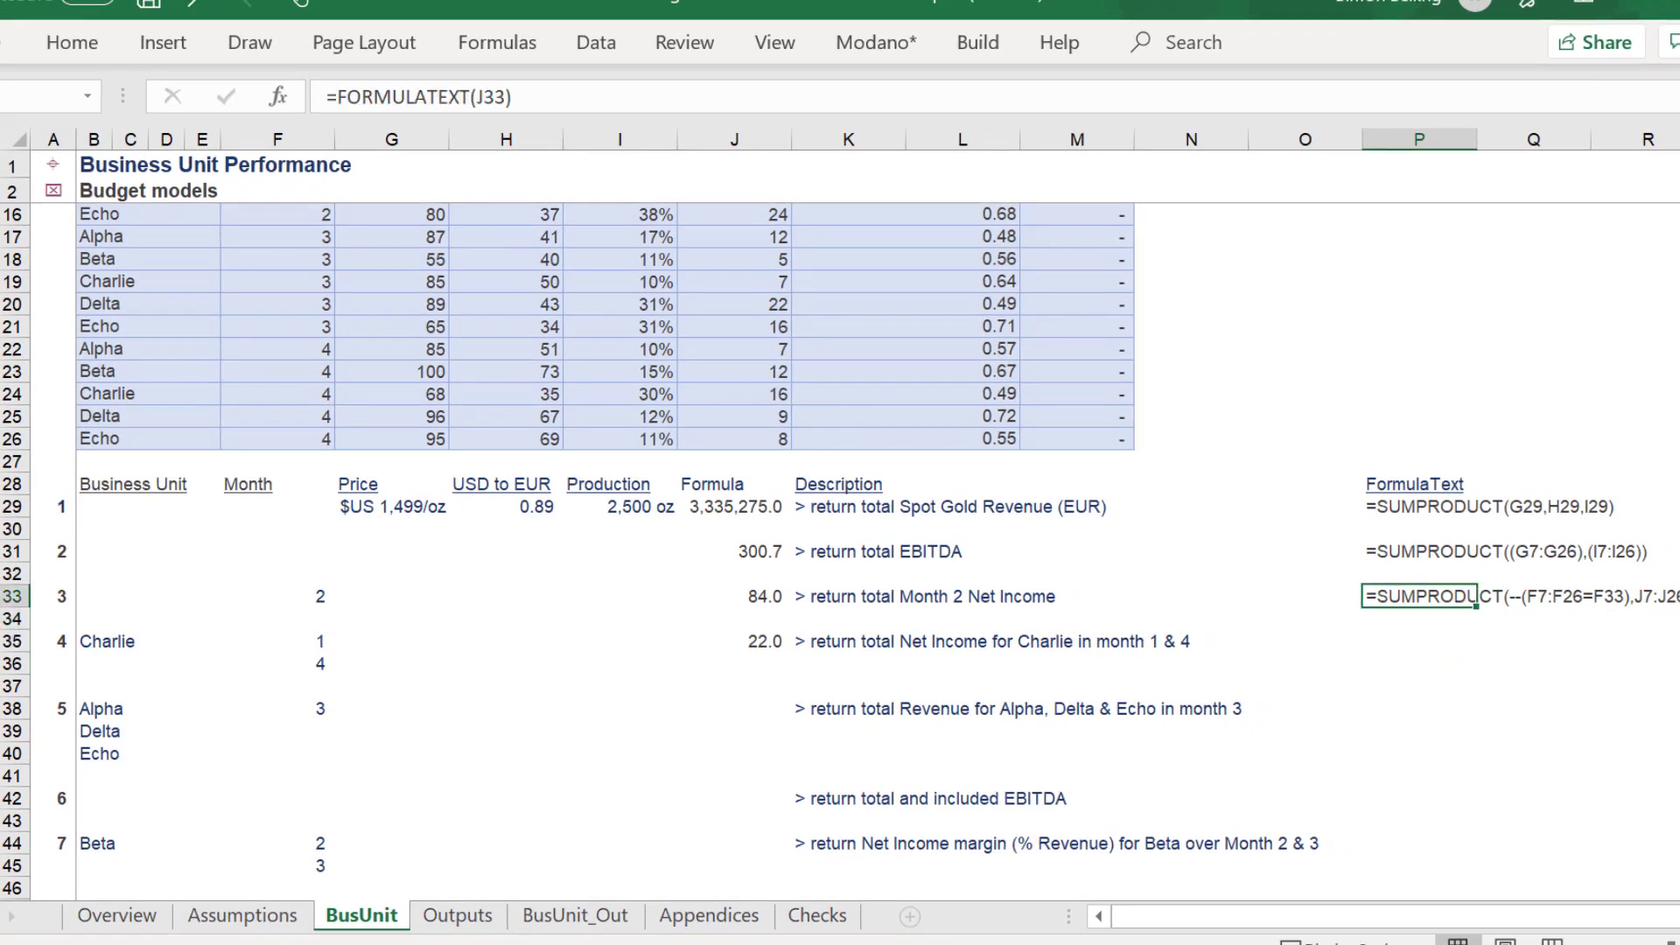
key(ctrl+c)
key(Down)
key(Down)
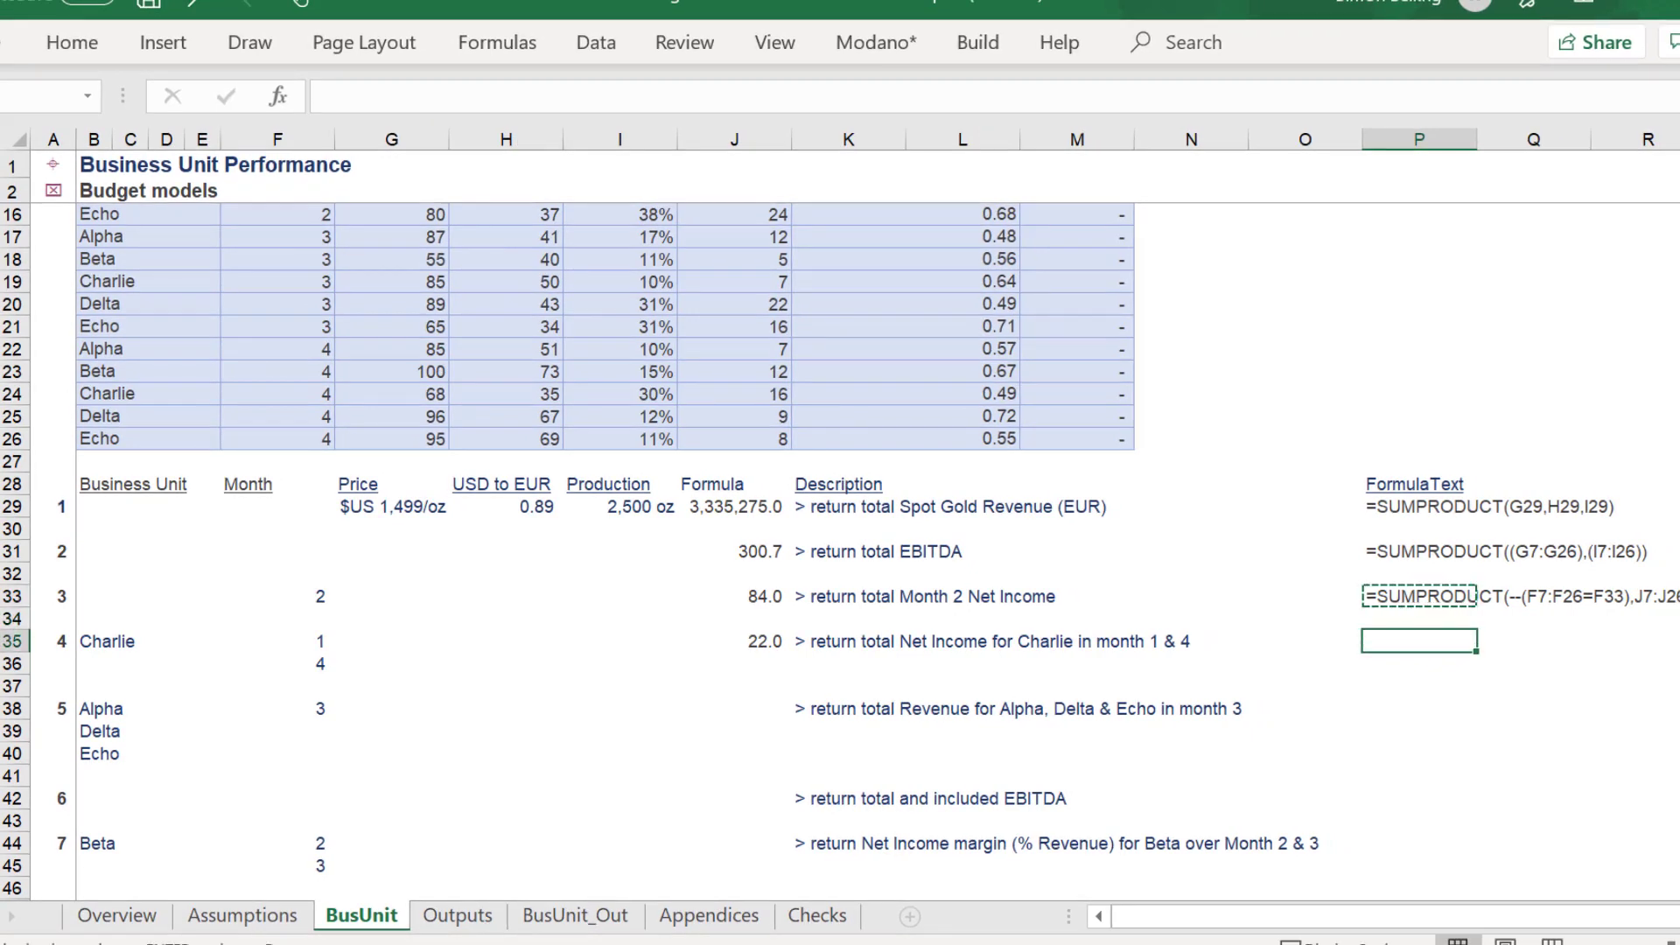
key(Return)
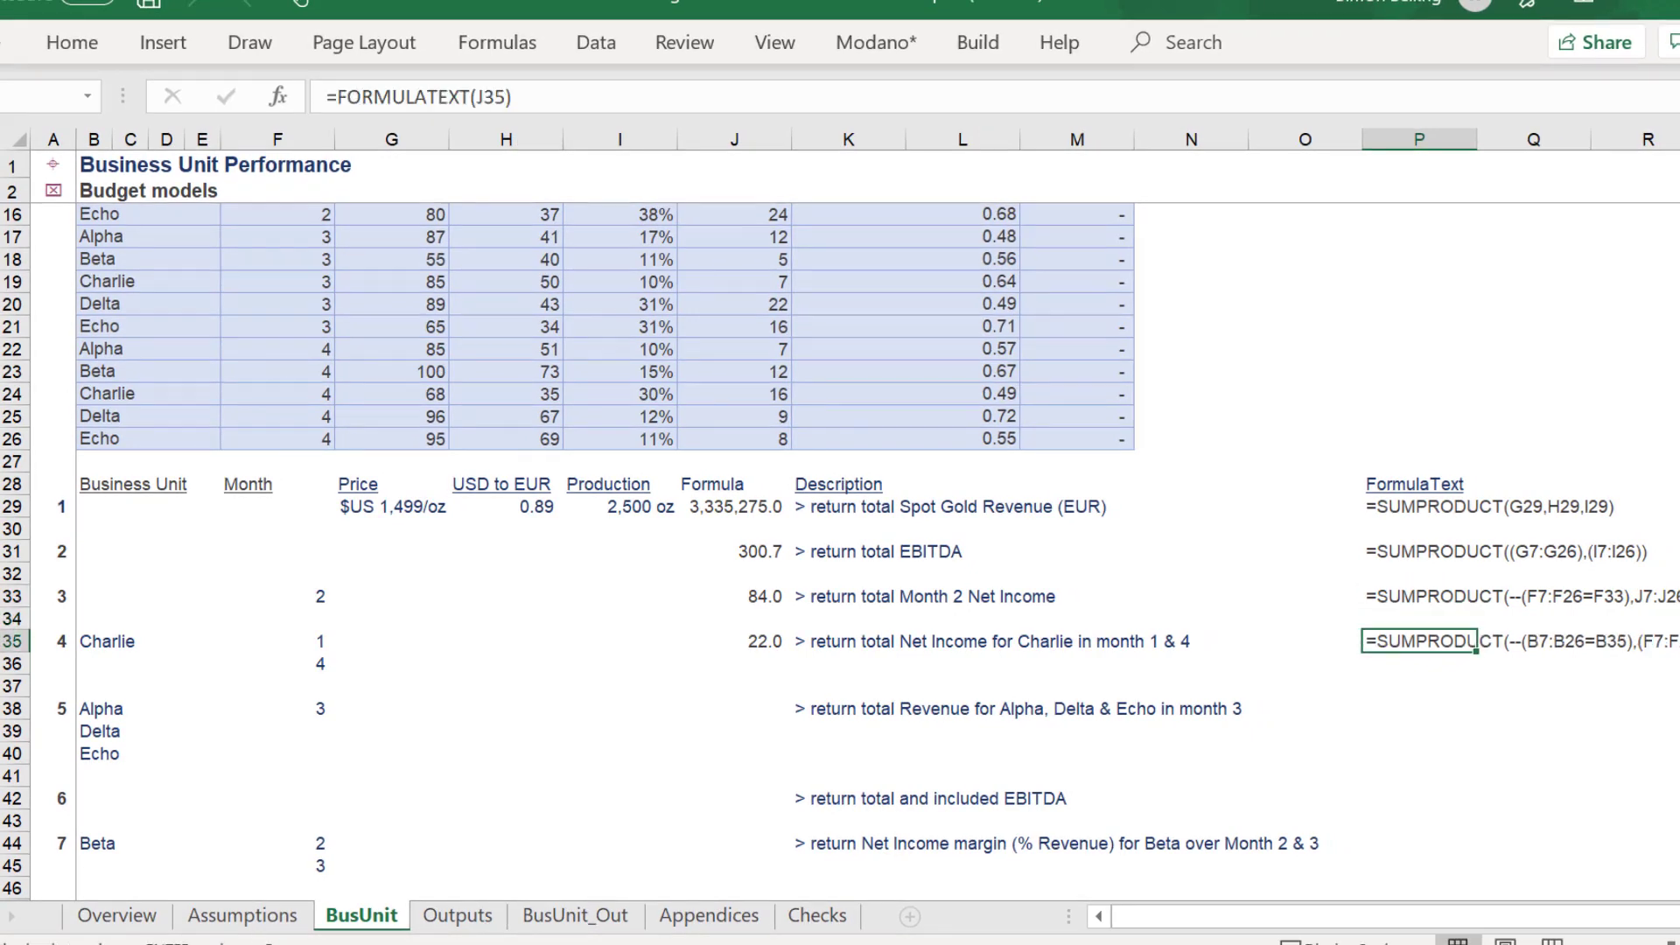
scroll(875, 525, right, 3)
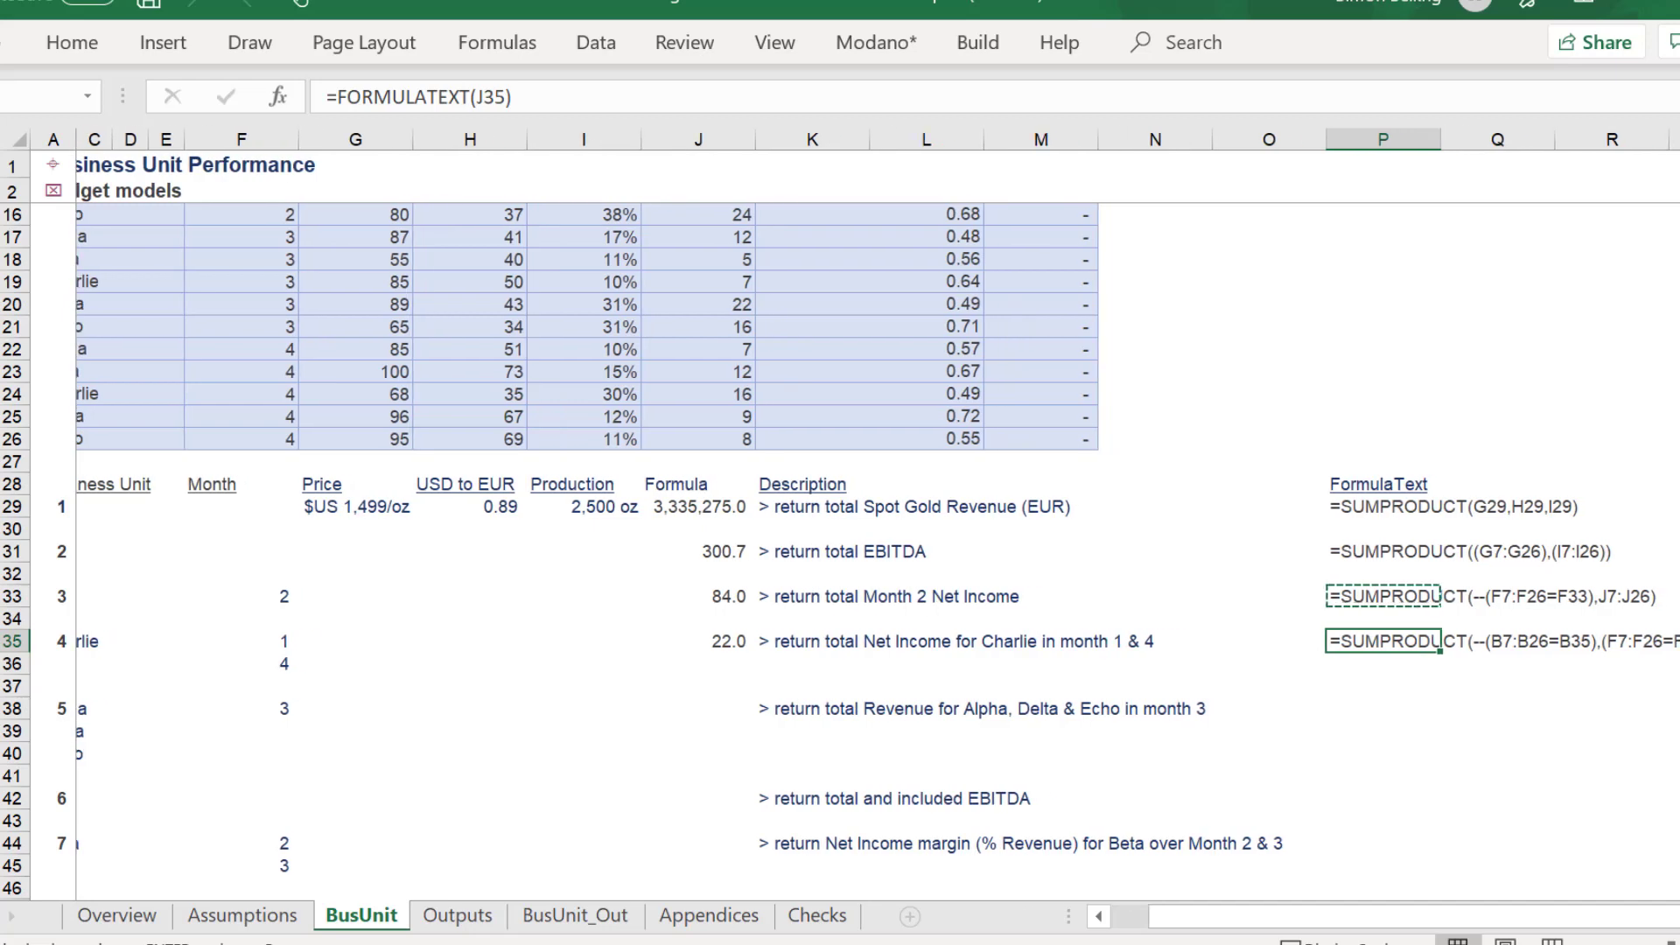
scroll(875, 525, right, 3)
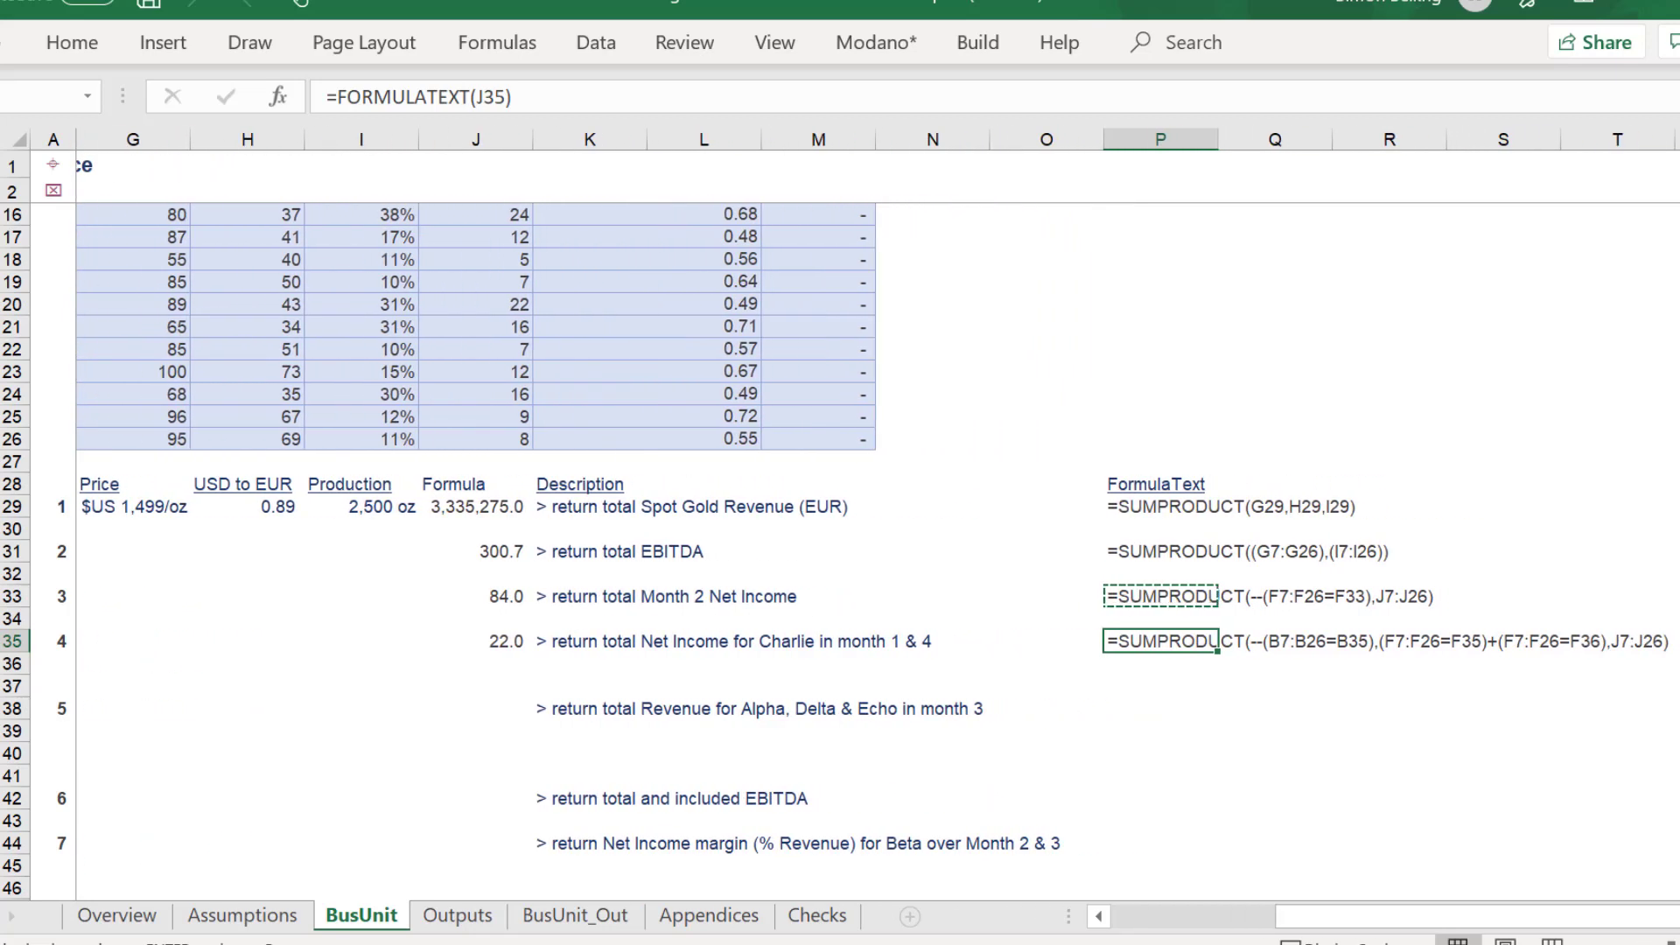
scroll(1532, 935, left, 6)
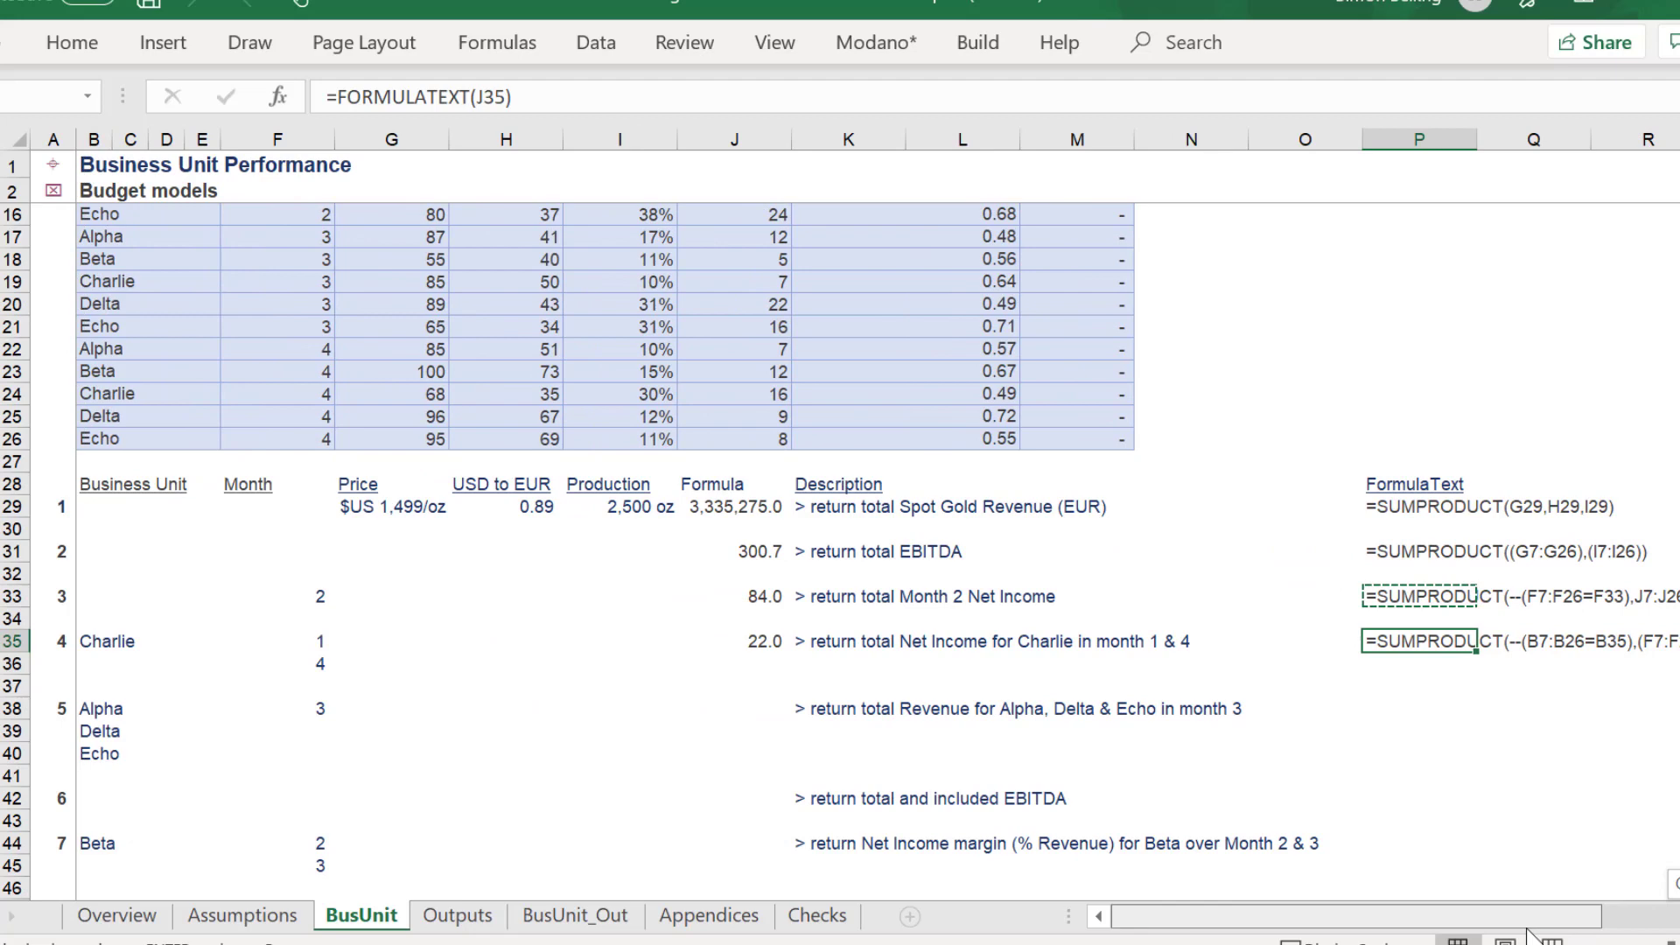
click(739, 641)
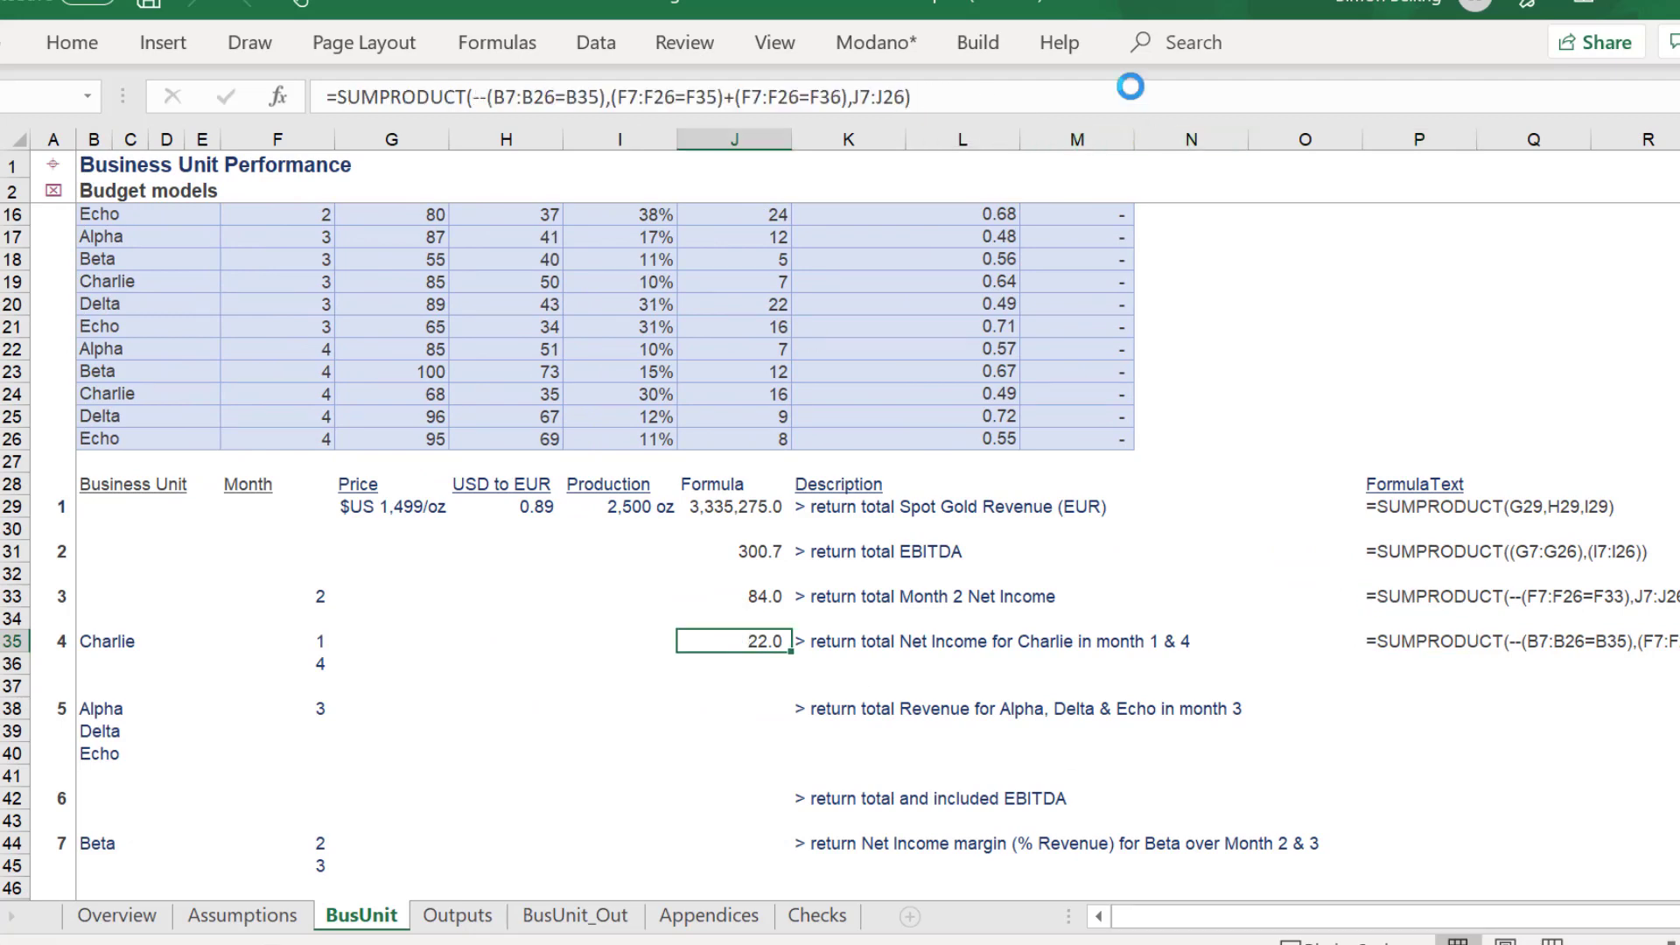
click(1162, 102)
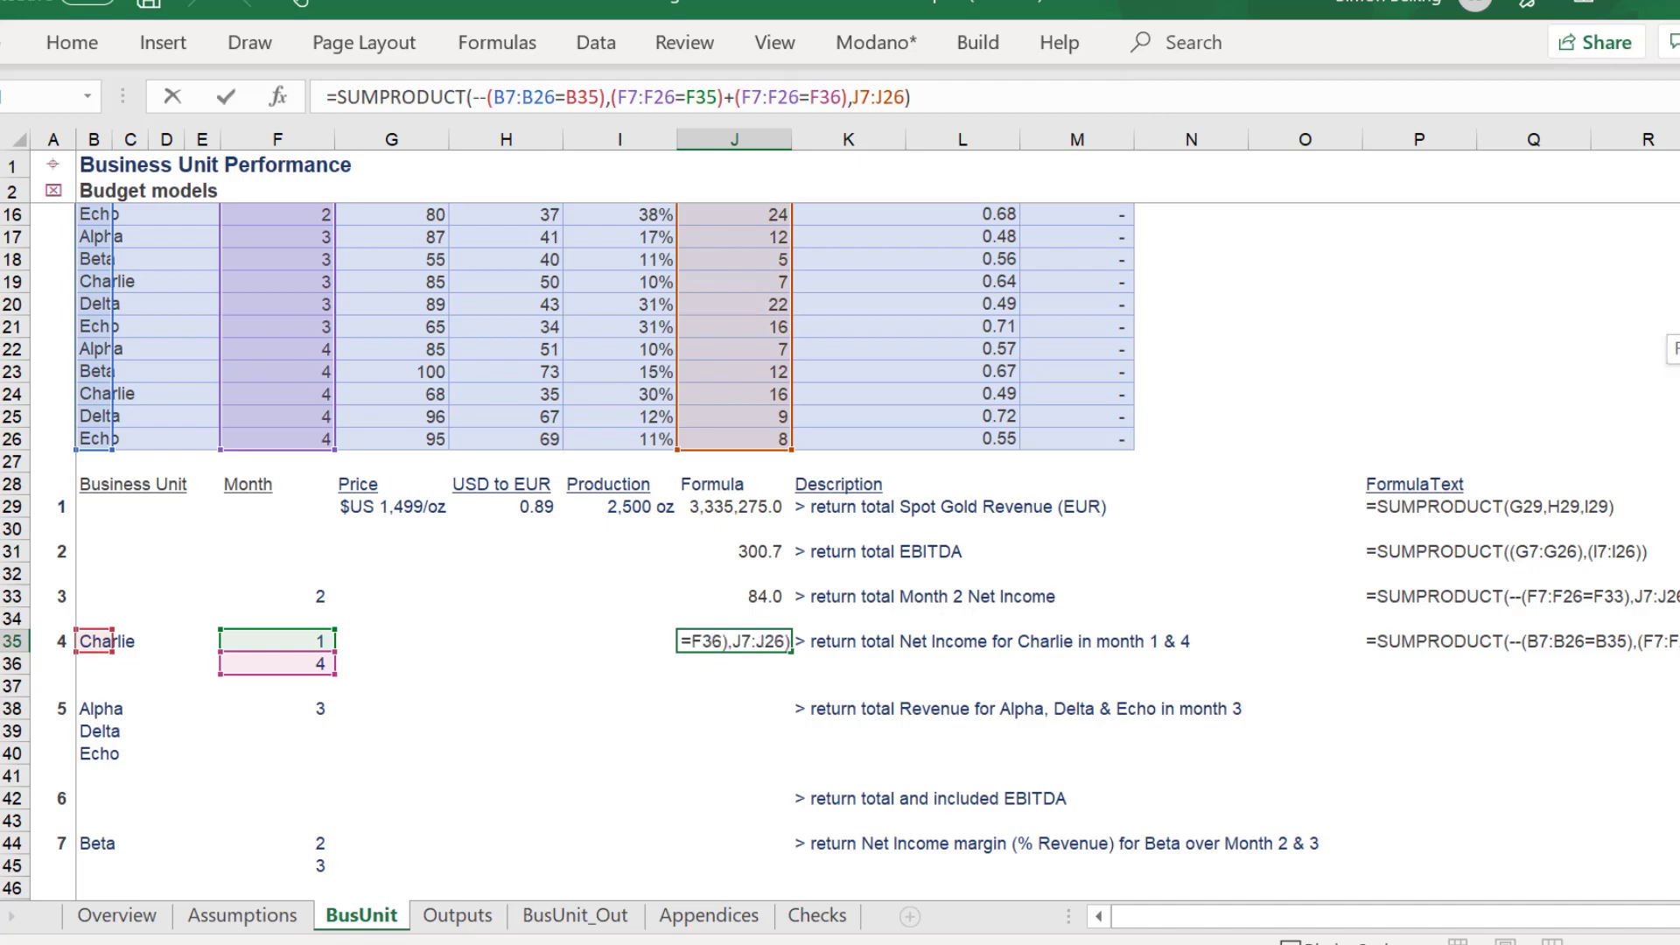
scroll(613, 455, up, 4)
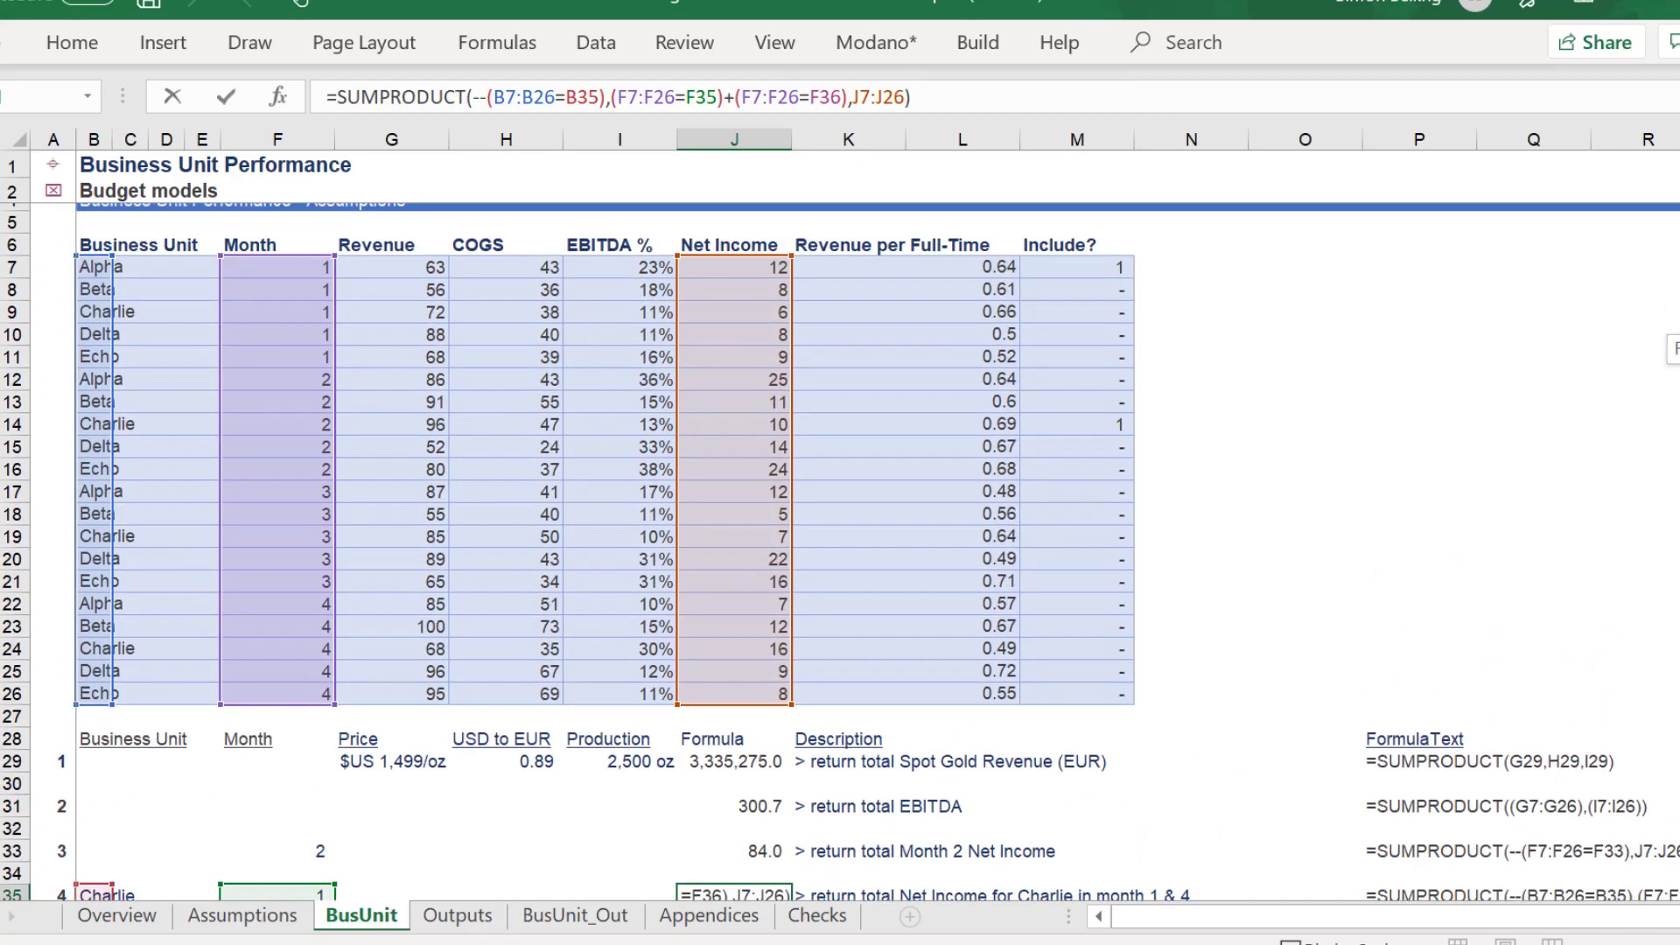
key(Escape)
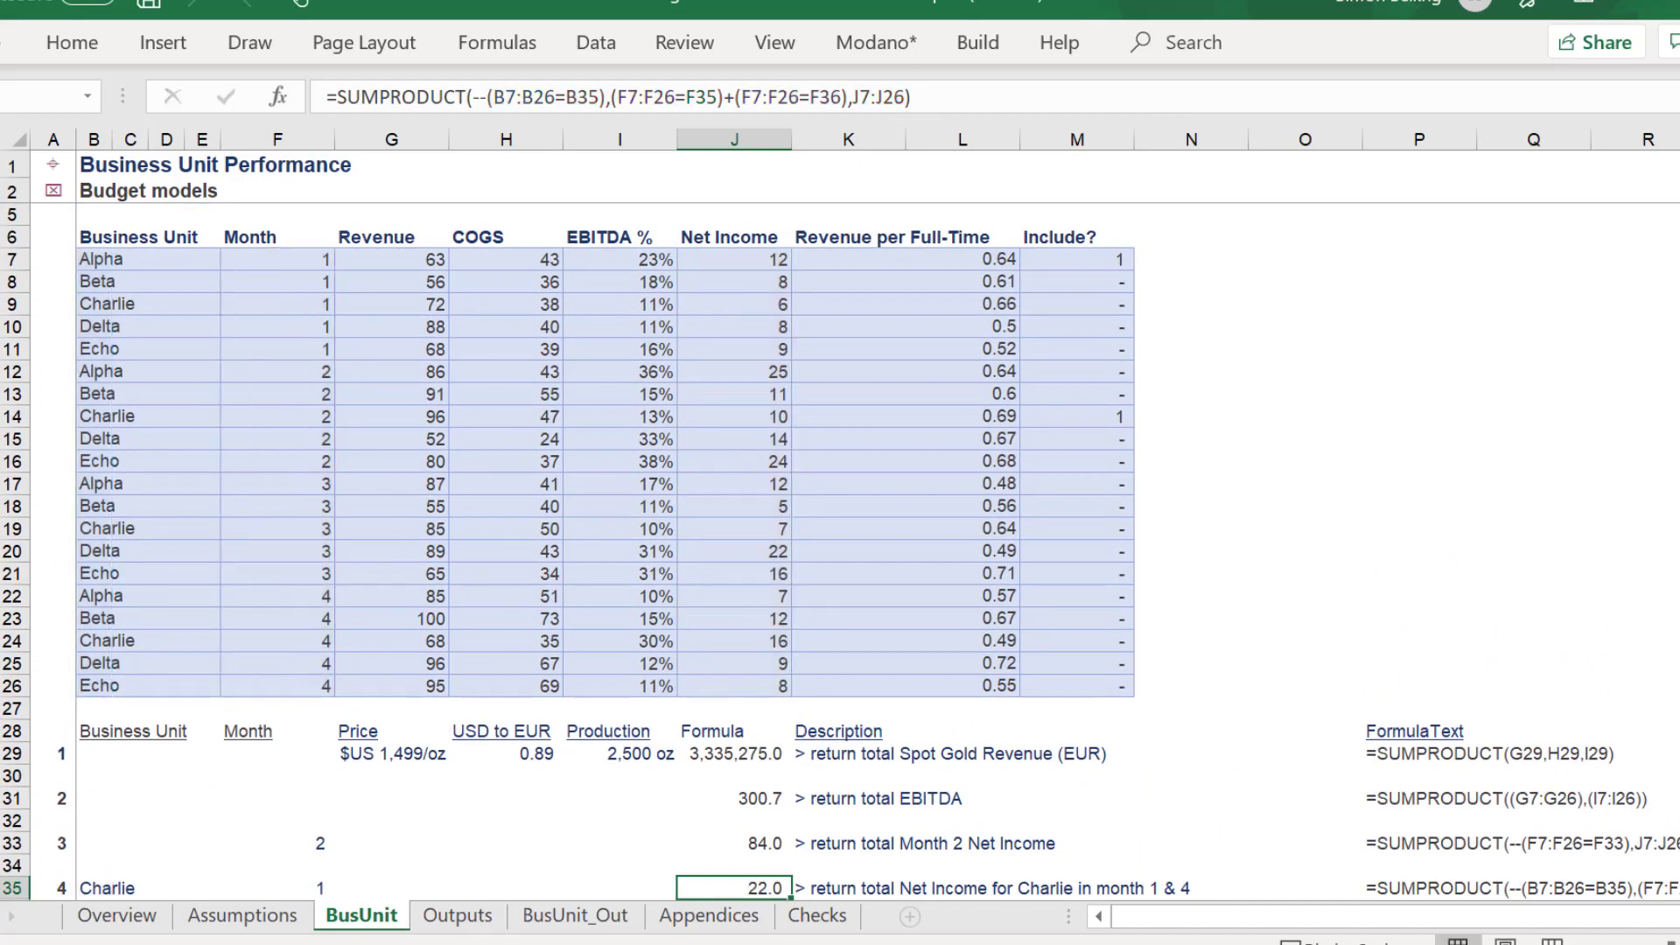
scroll(840, 552, down, 6)
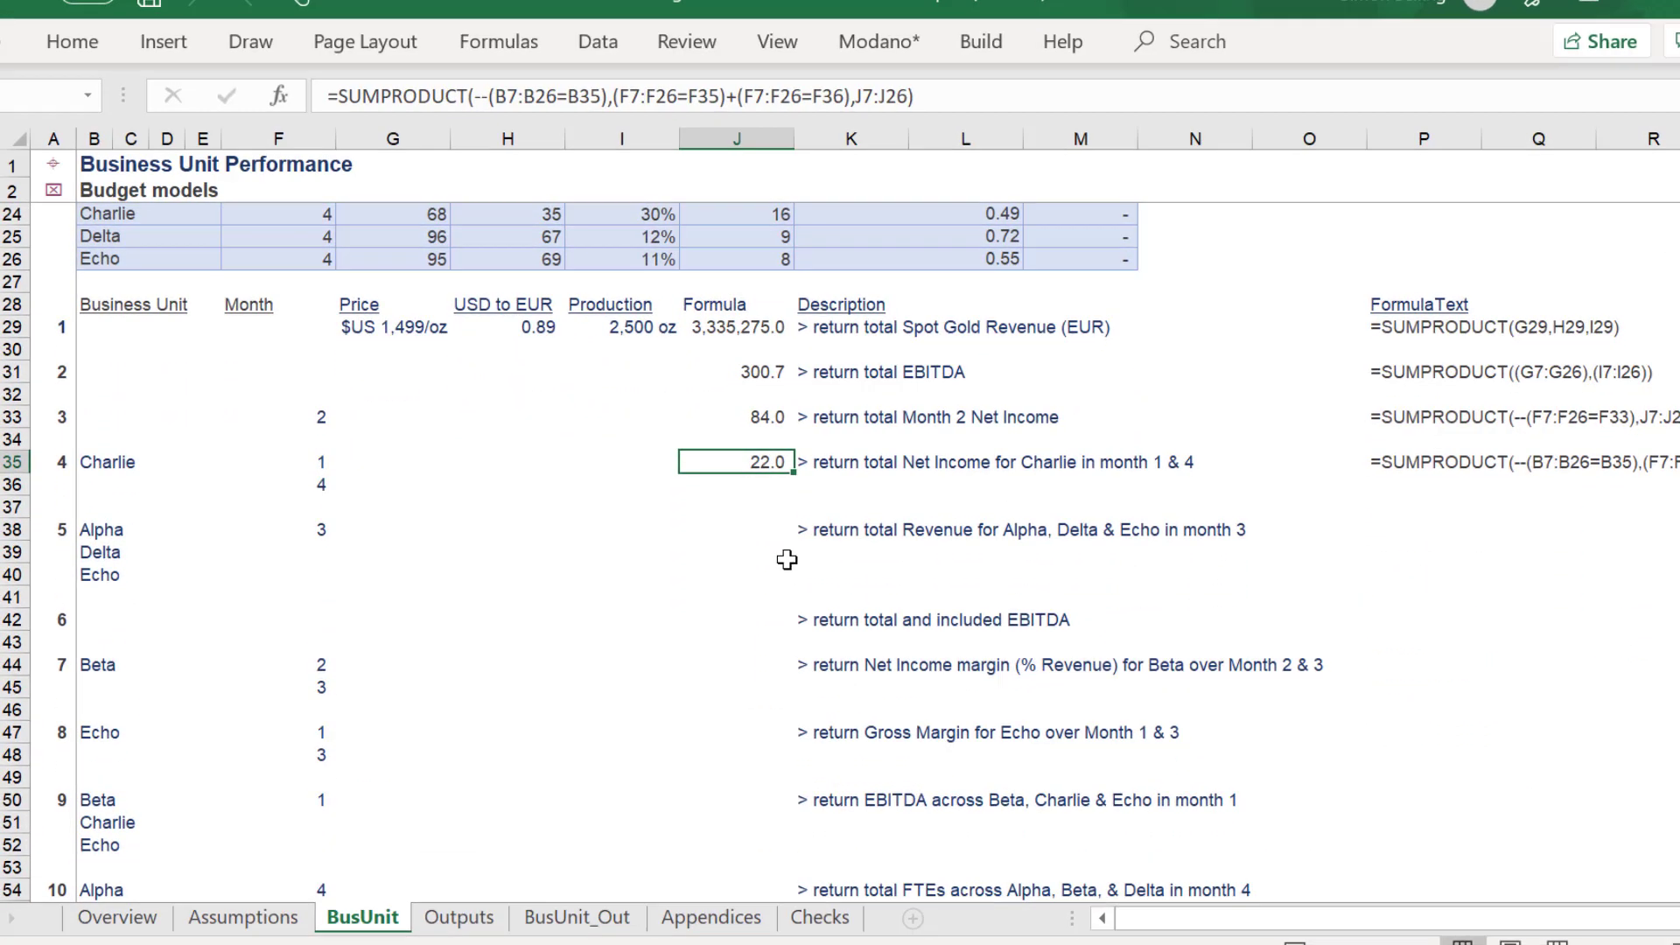
Start J38's SUMPRODUCT formula with the month condition F7:F26=F38 (month 3)
click(764, 539)
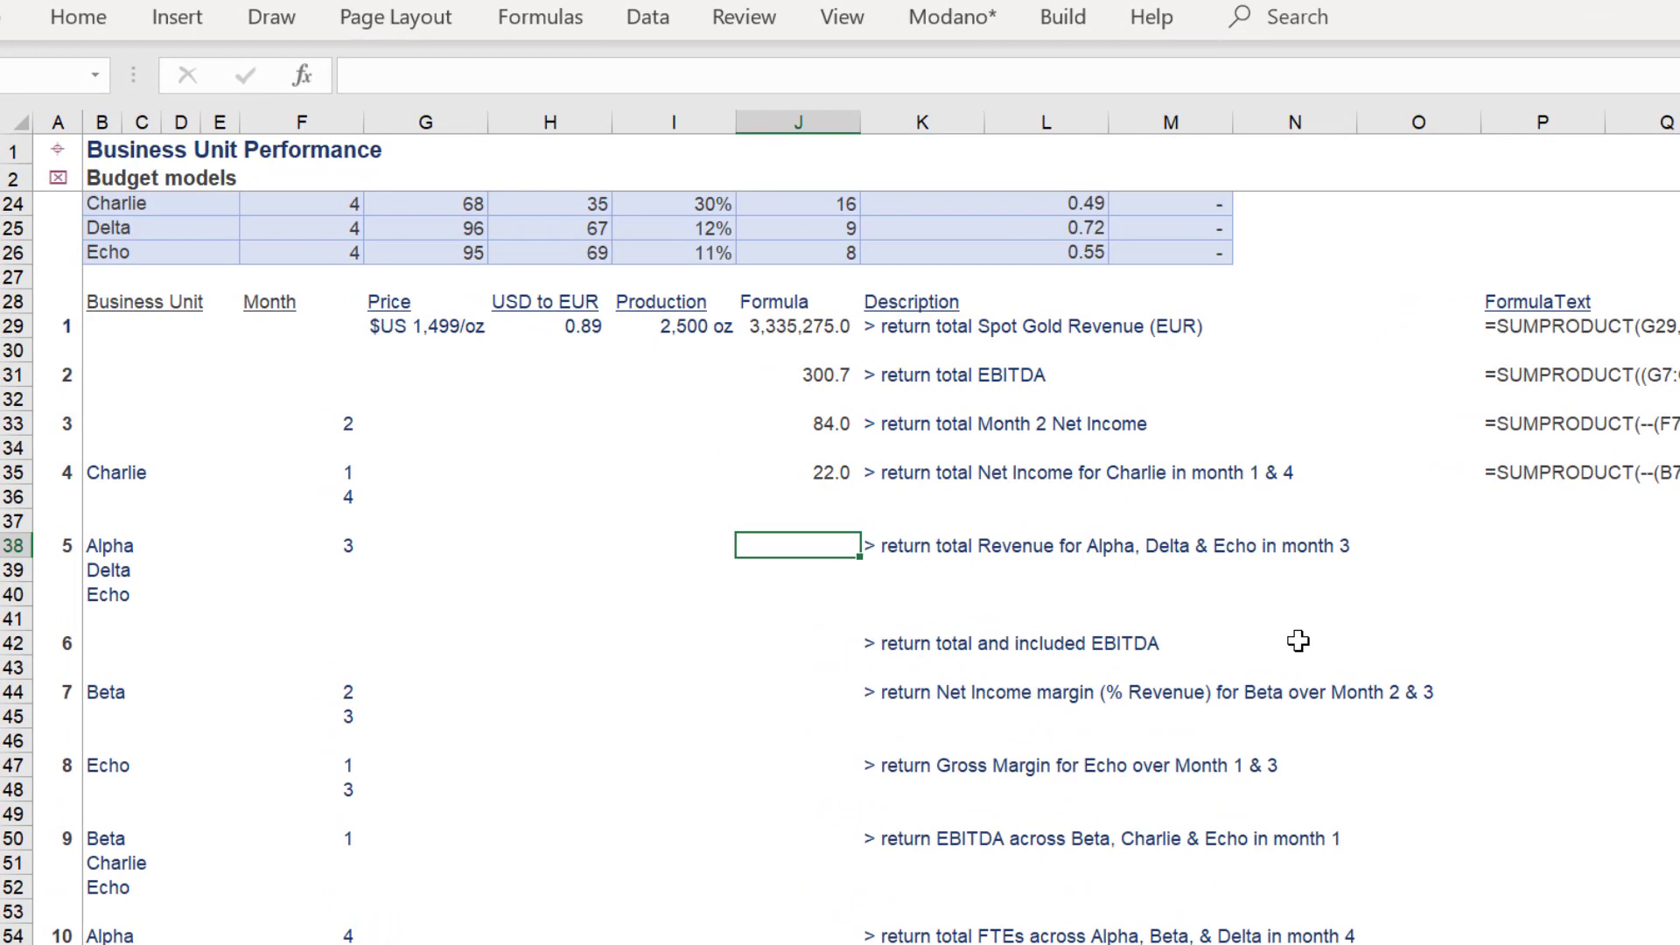
text(=SUMp)
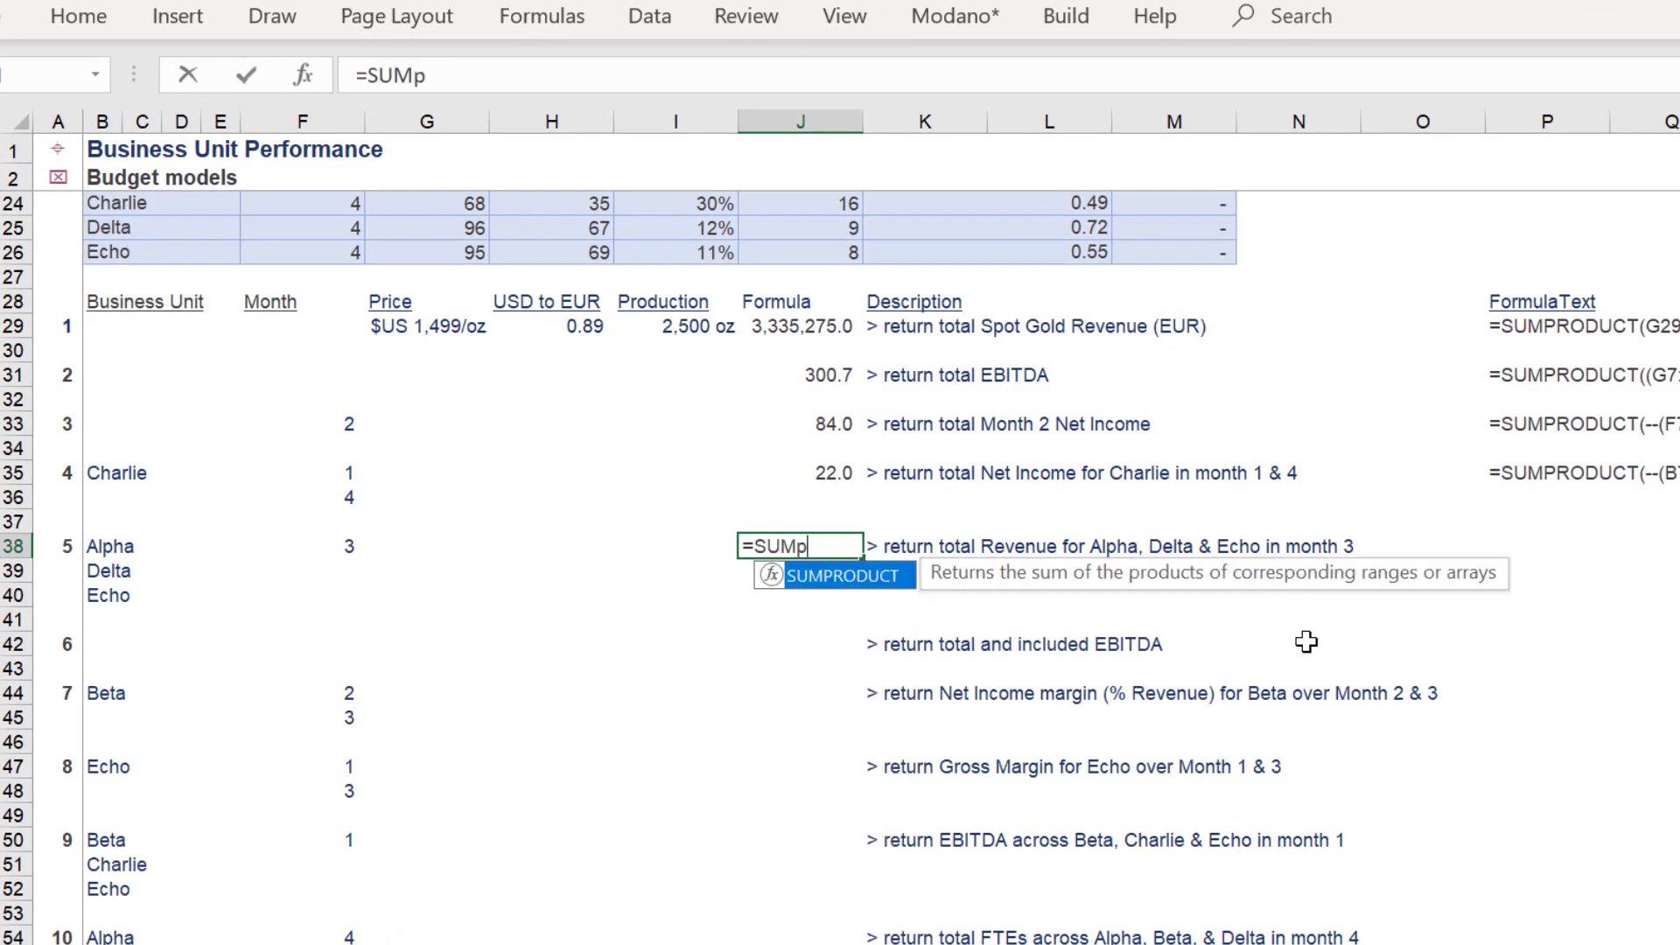
key(Tab)
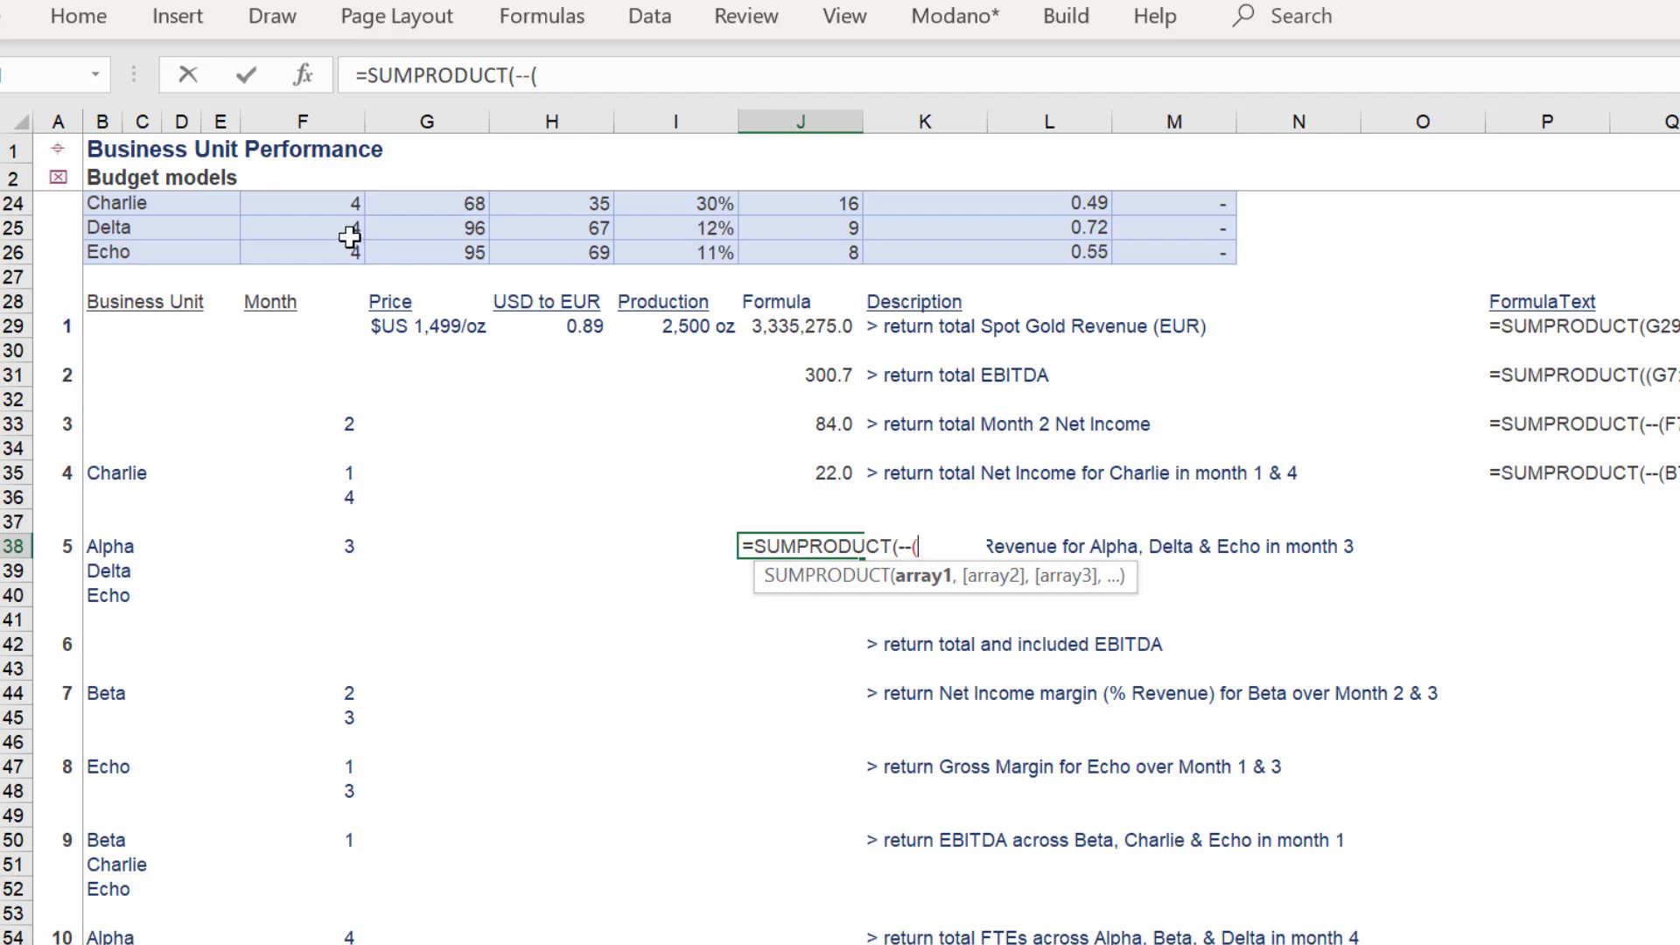
click(320, 178)
key(Down)
key(Down)
key(Down)
key(Down)
key(Down)
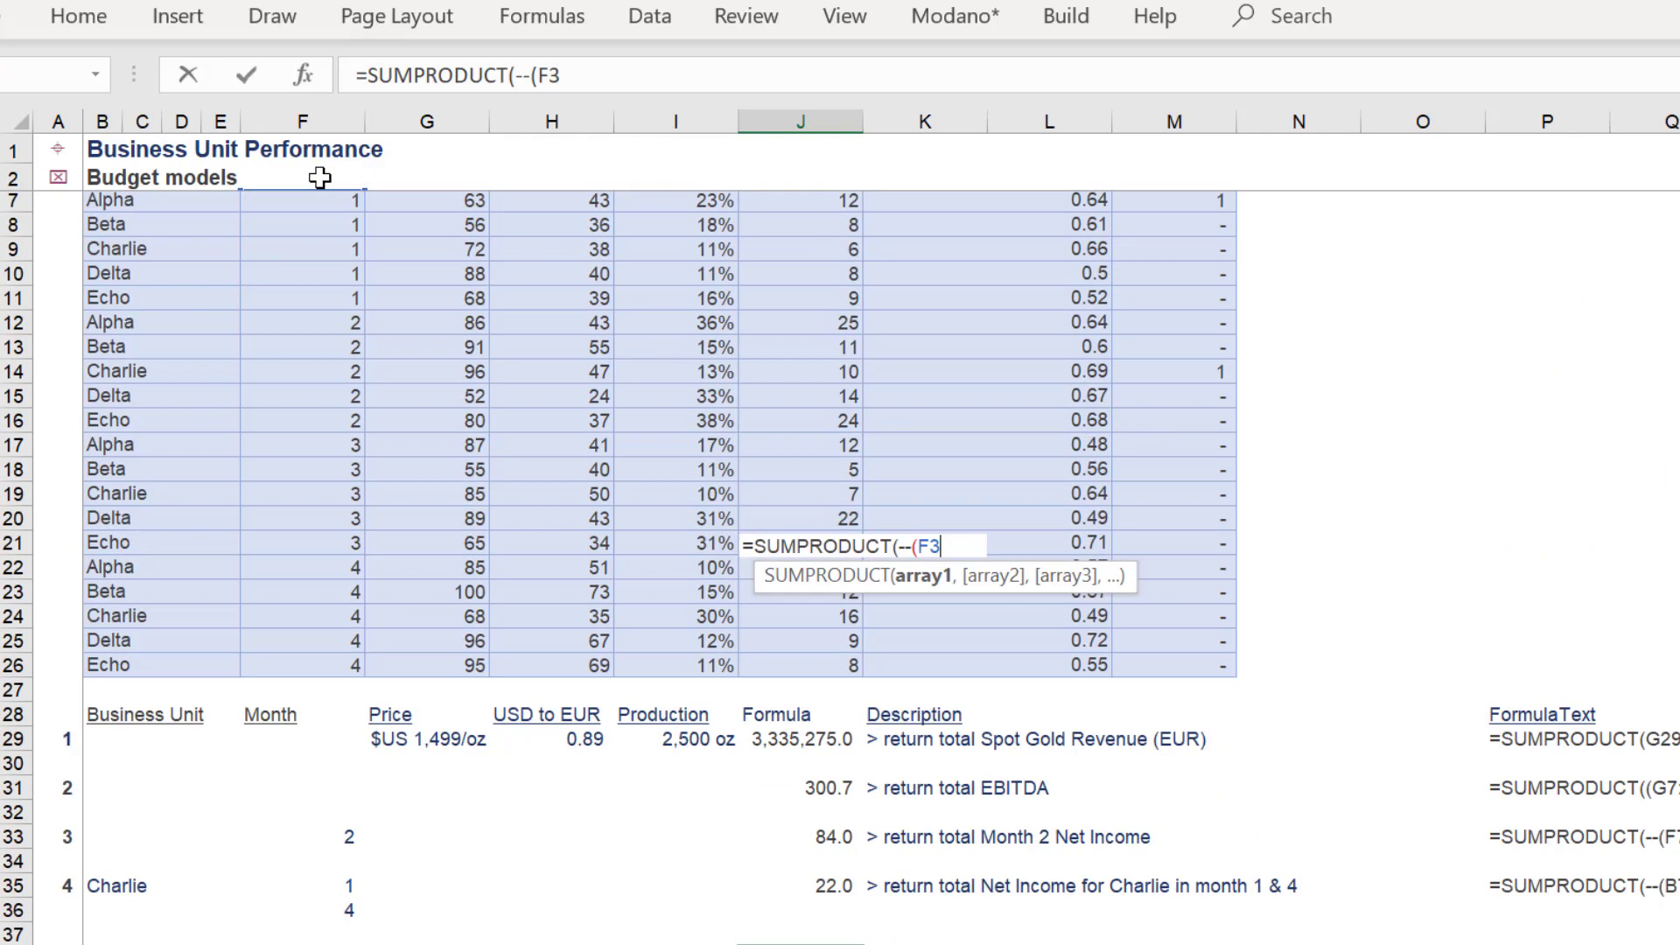
key(ctrl+shift+Down)
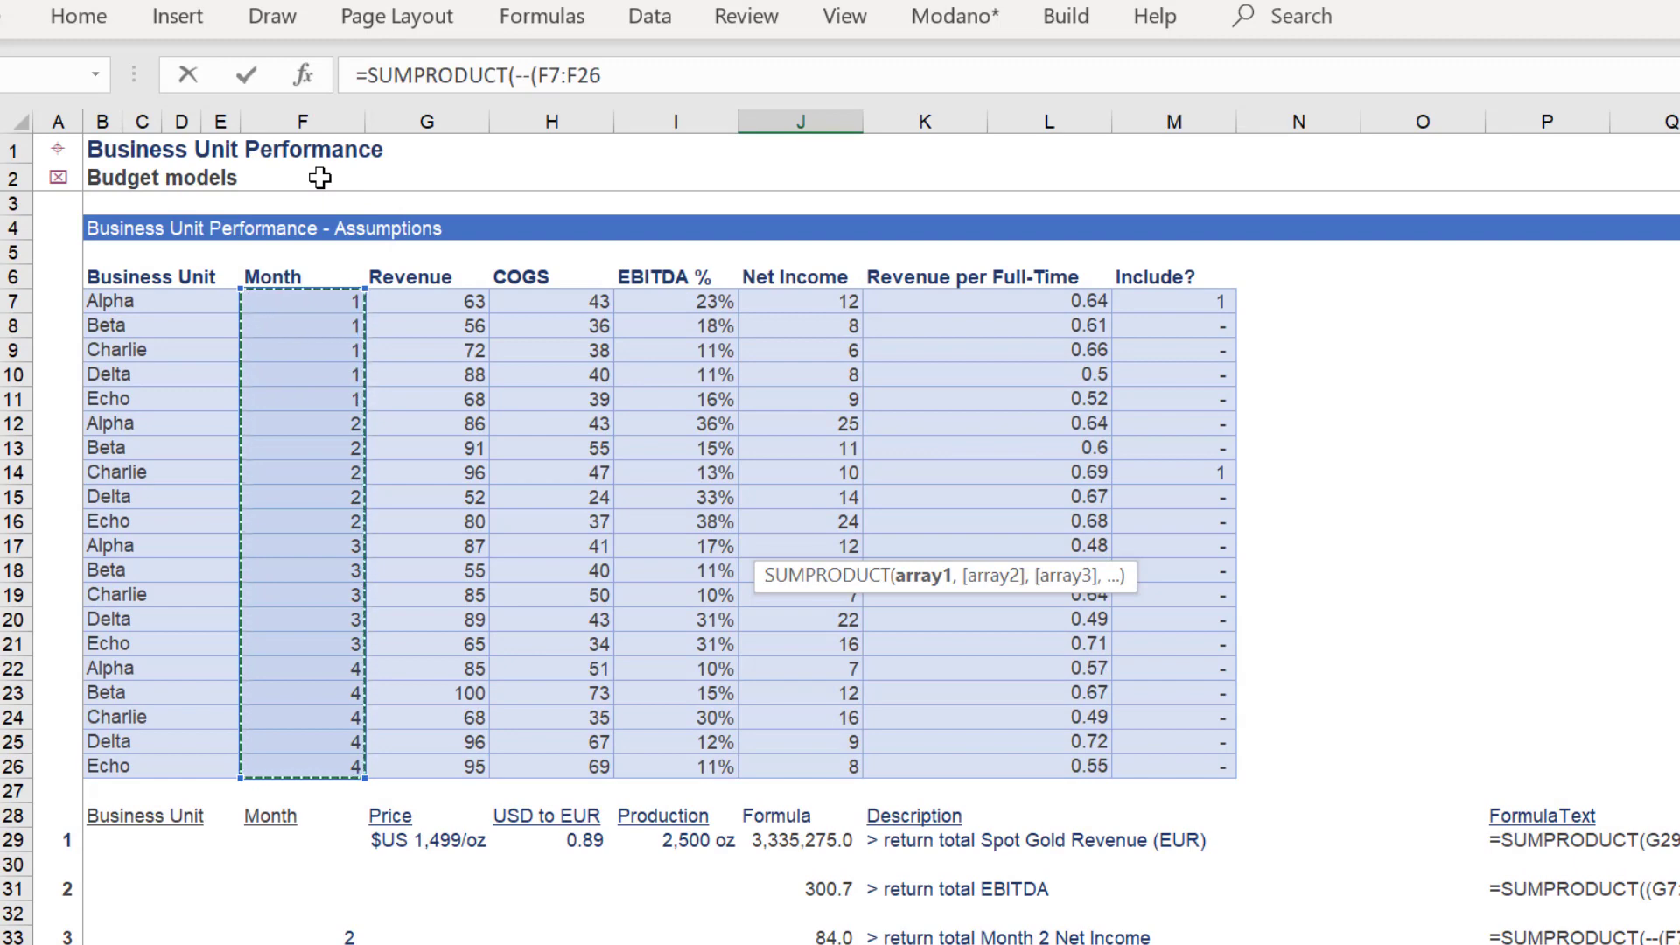
text(=)
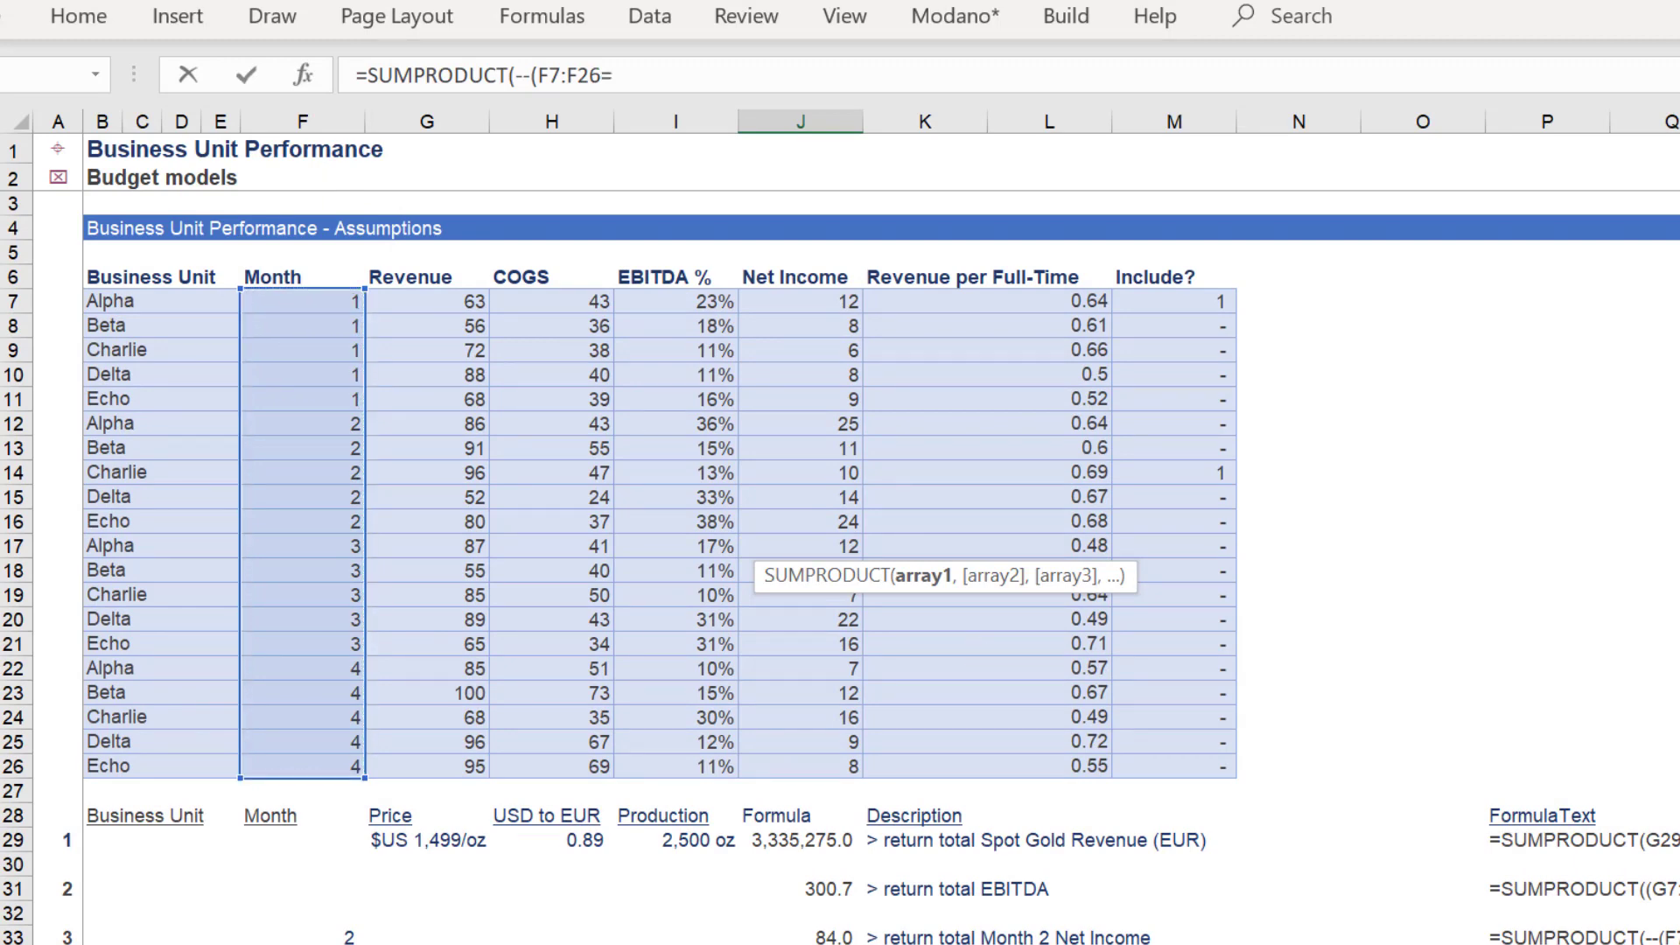
scroll(989, 787, down, 5)
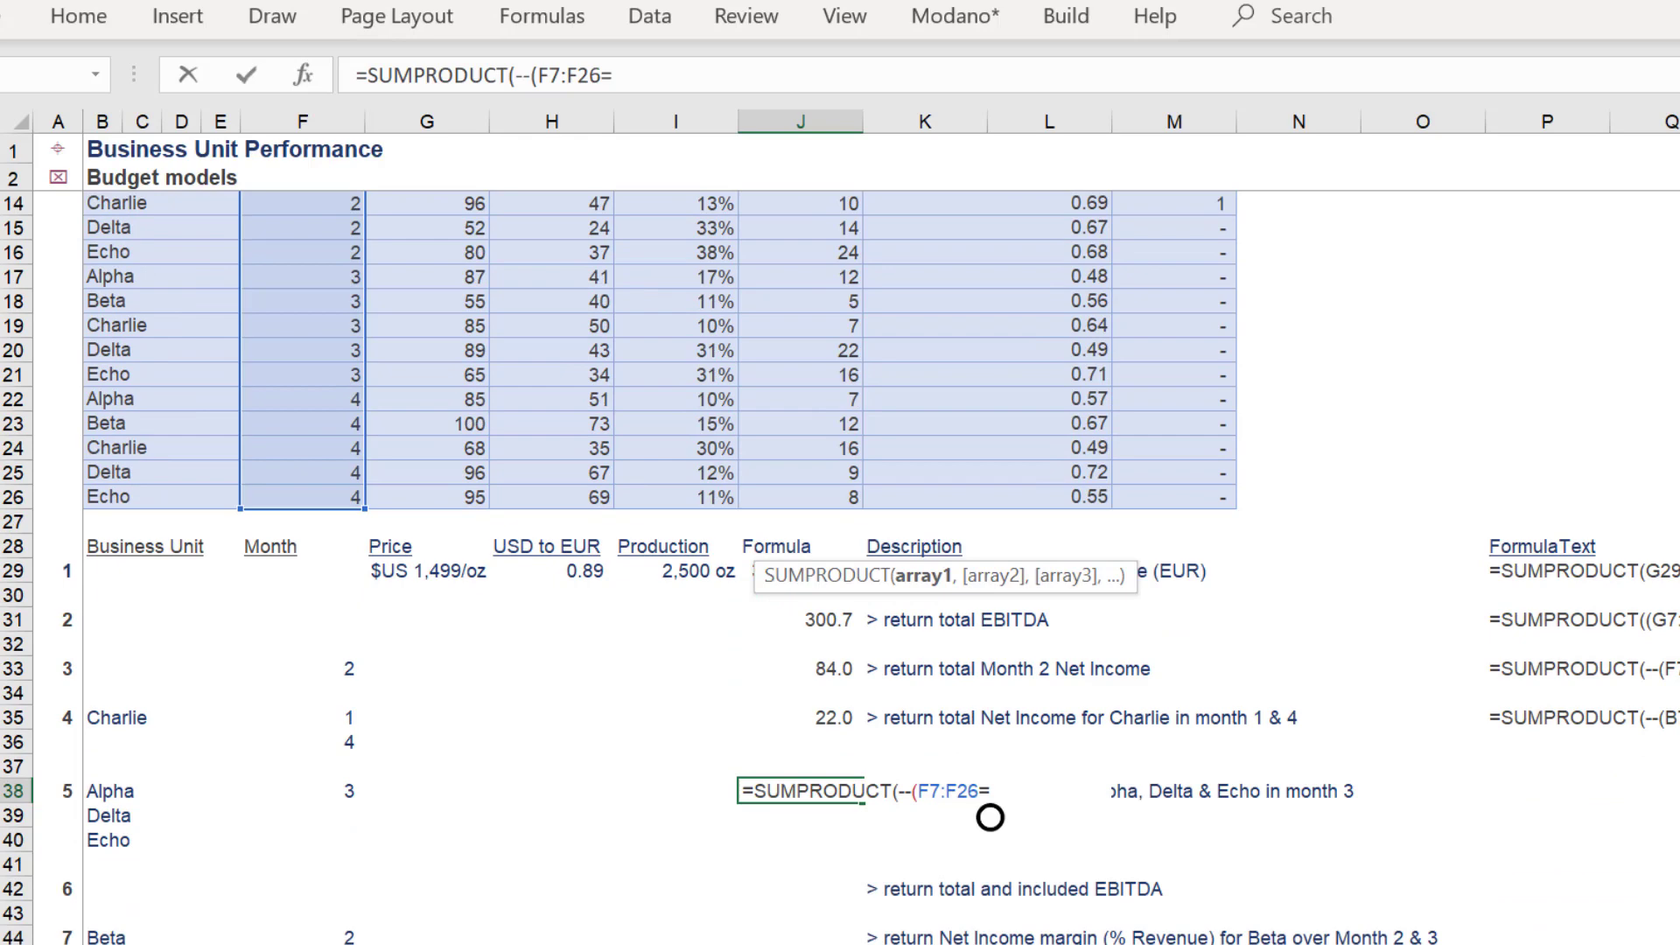
click(331, 690)
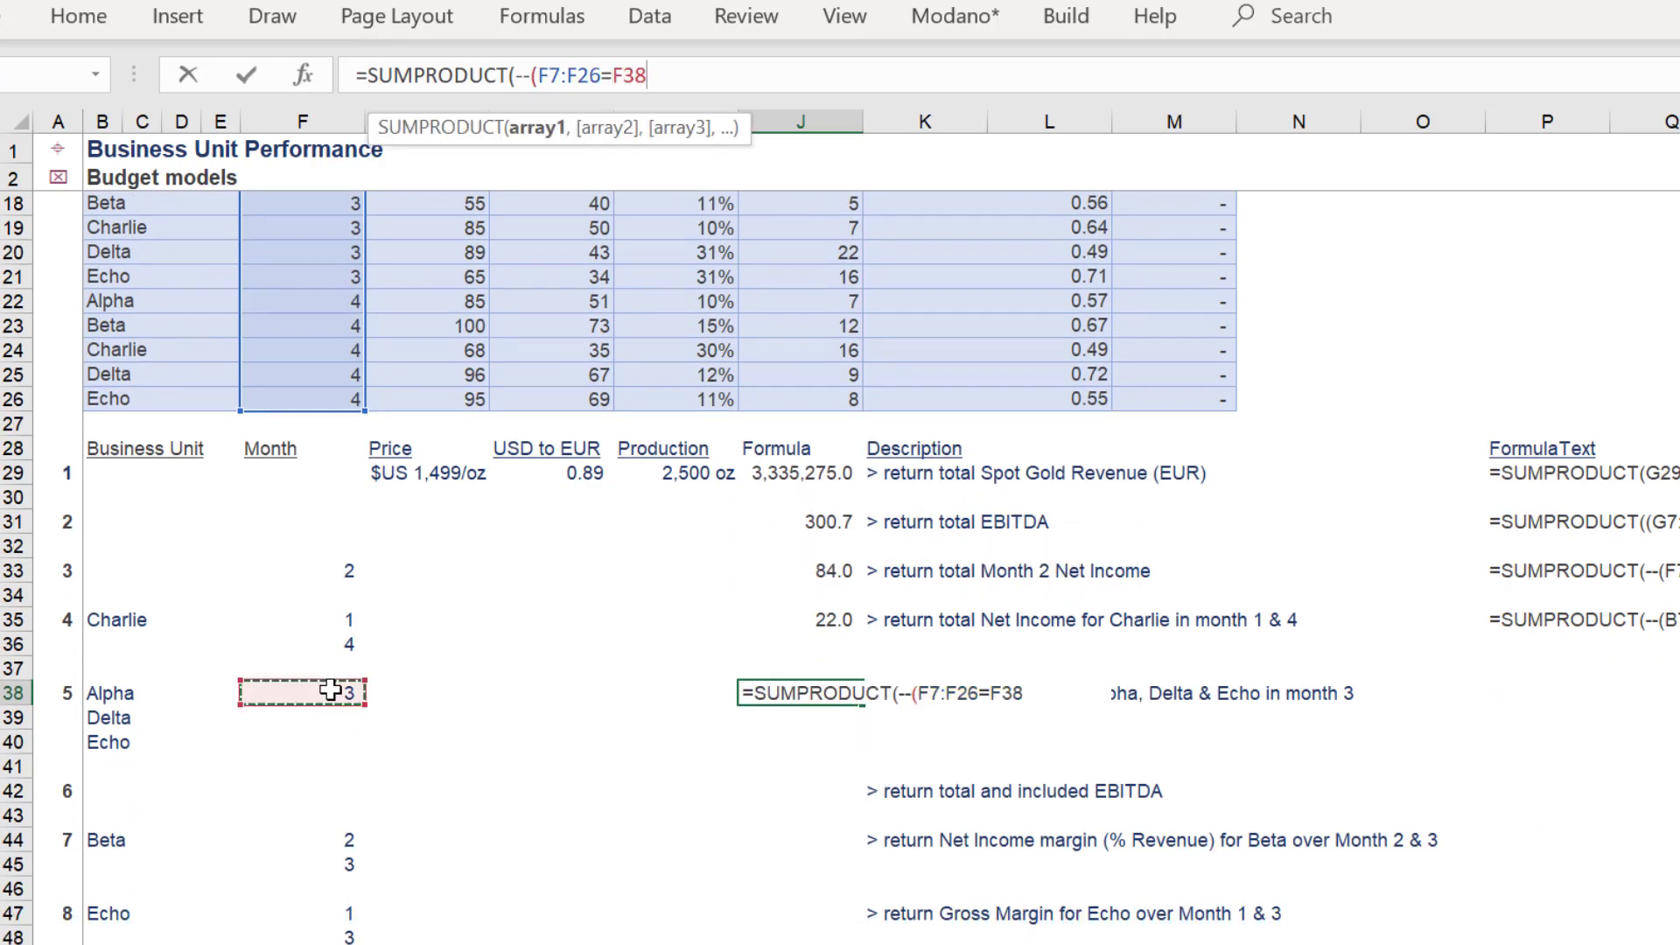
text(),)
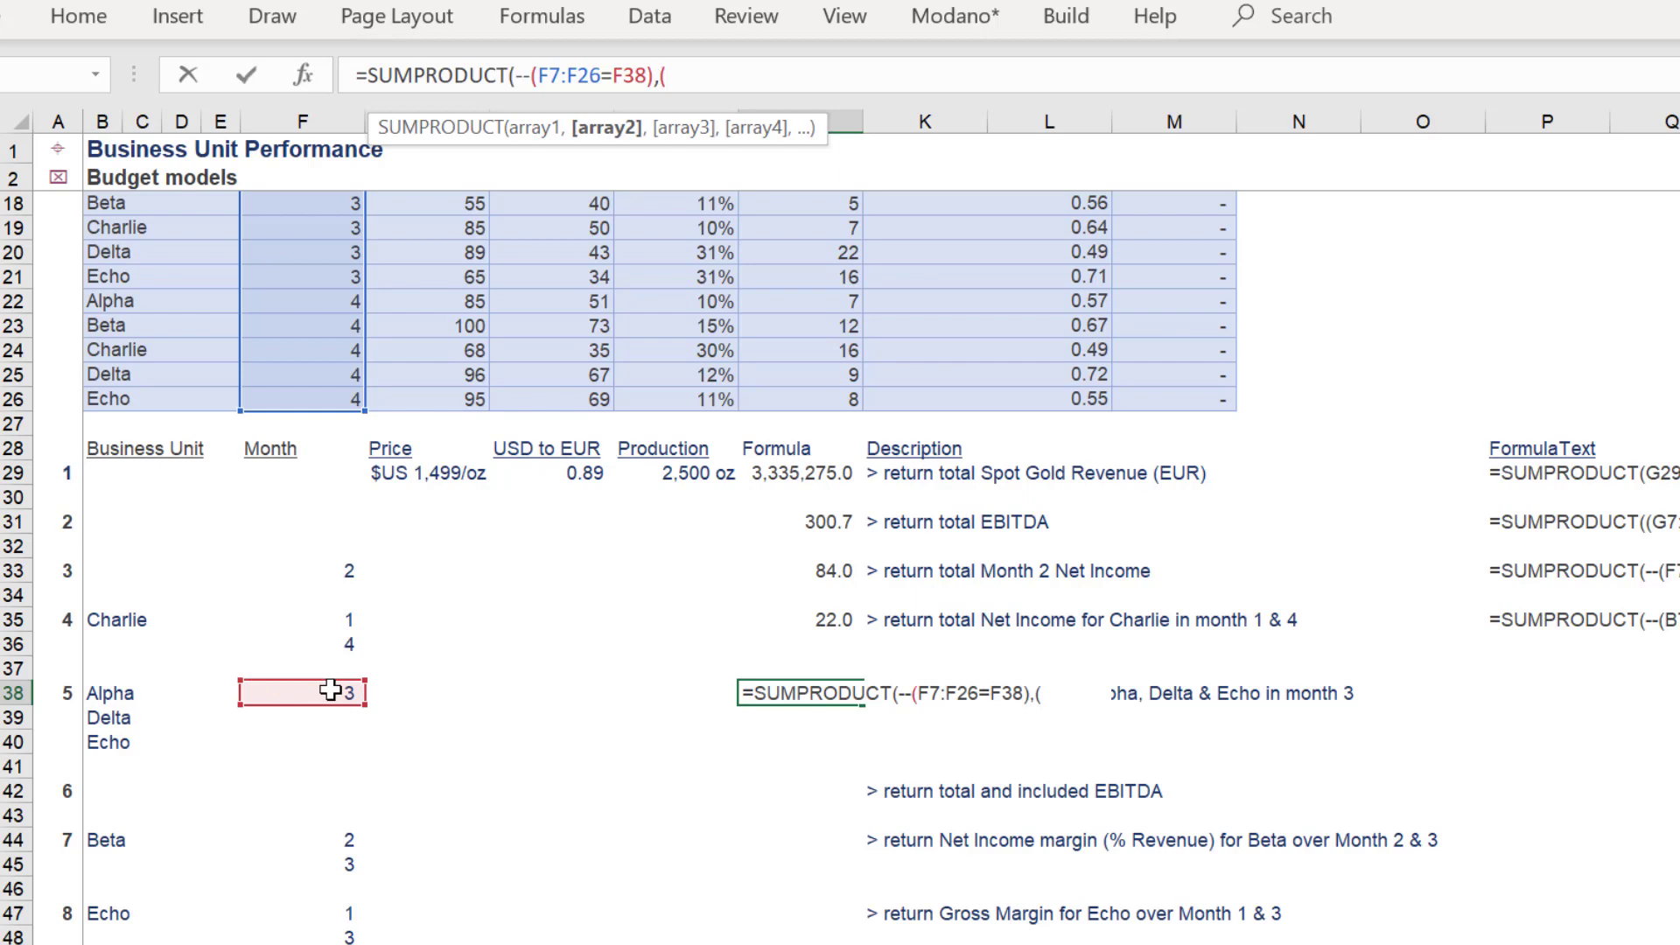
text(()
Add the business-unit condition B7:B26=B38 to match Alpha
click(96, 179)
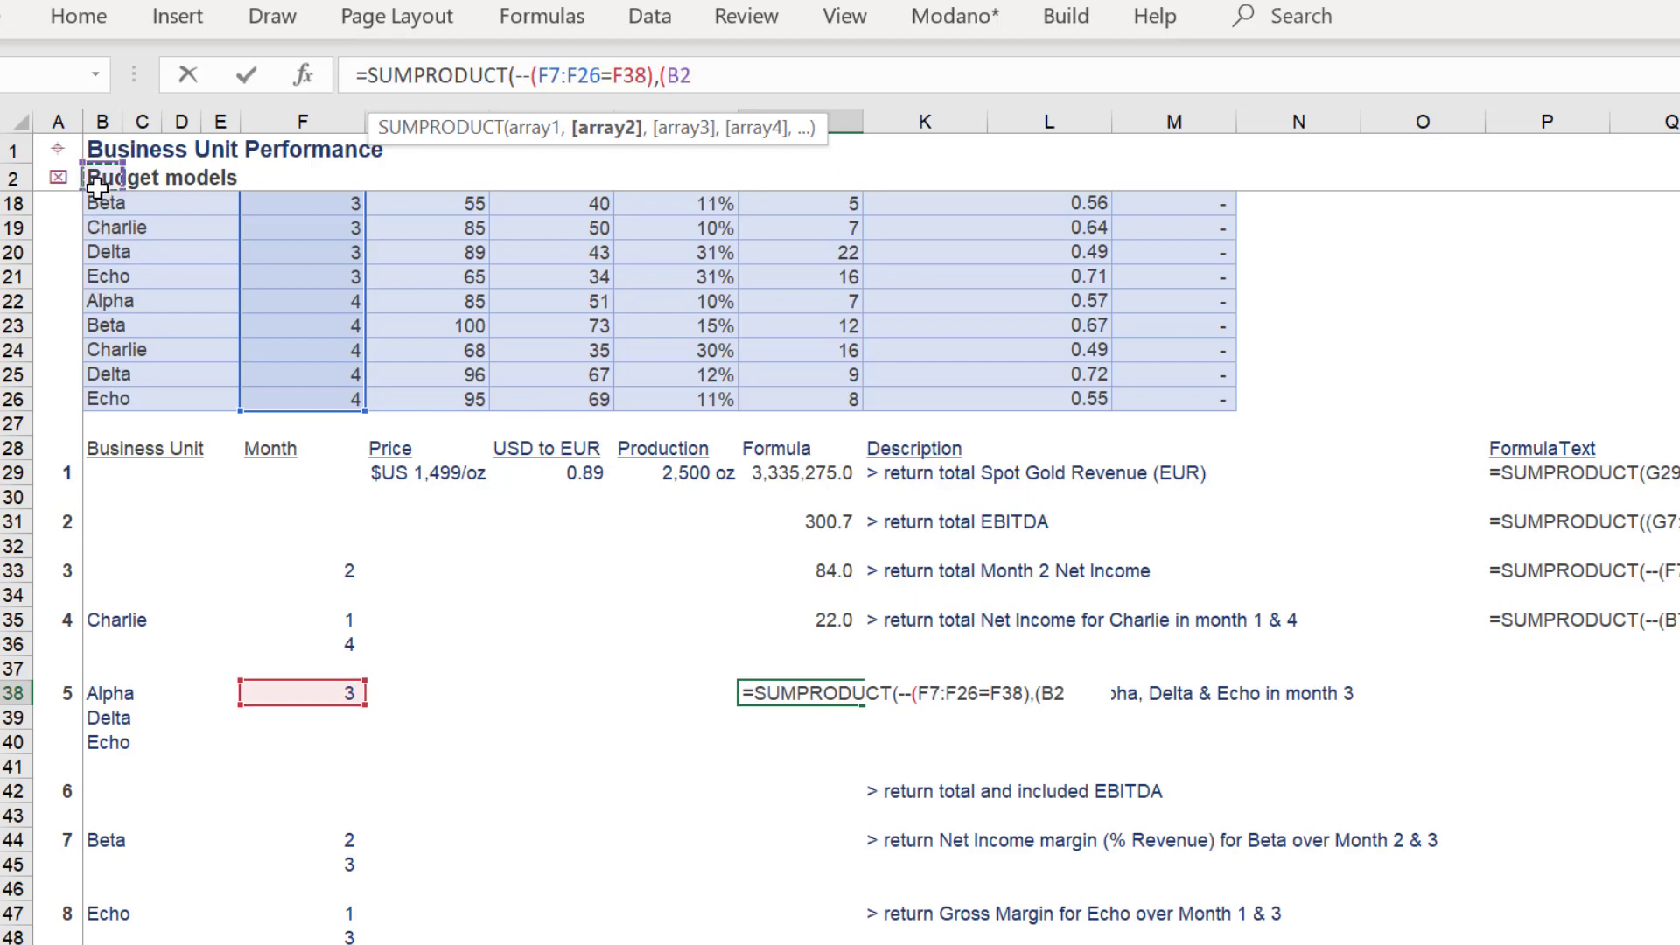
drag(96, 184, 97, 185)
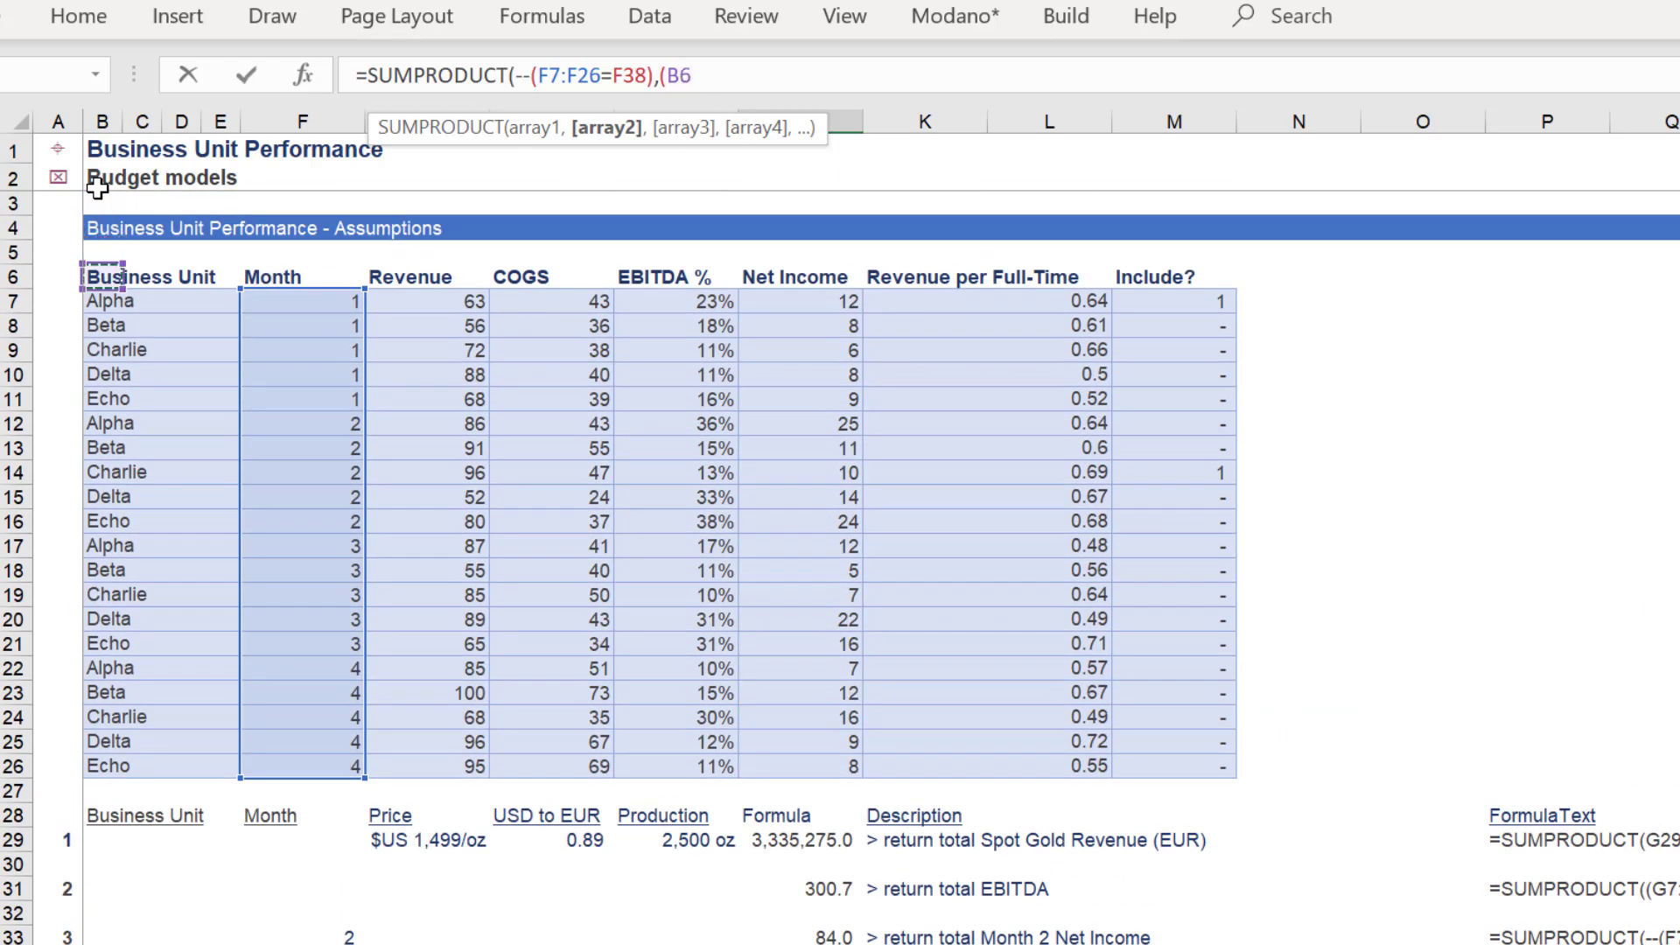
drag(103, 301, 102, 766)
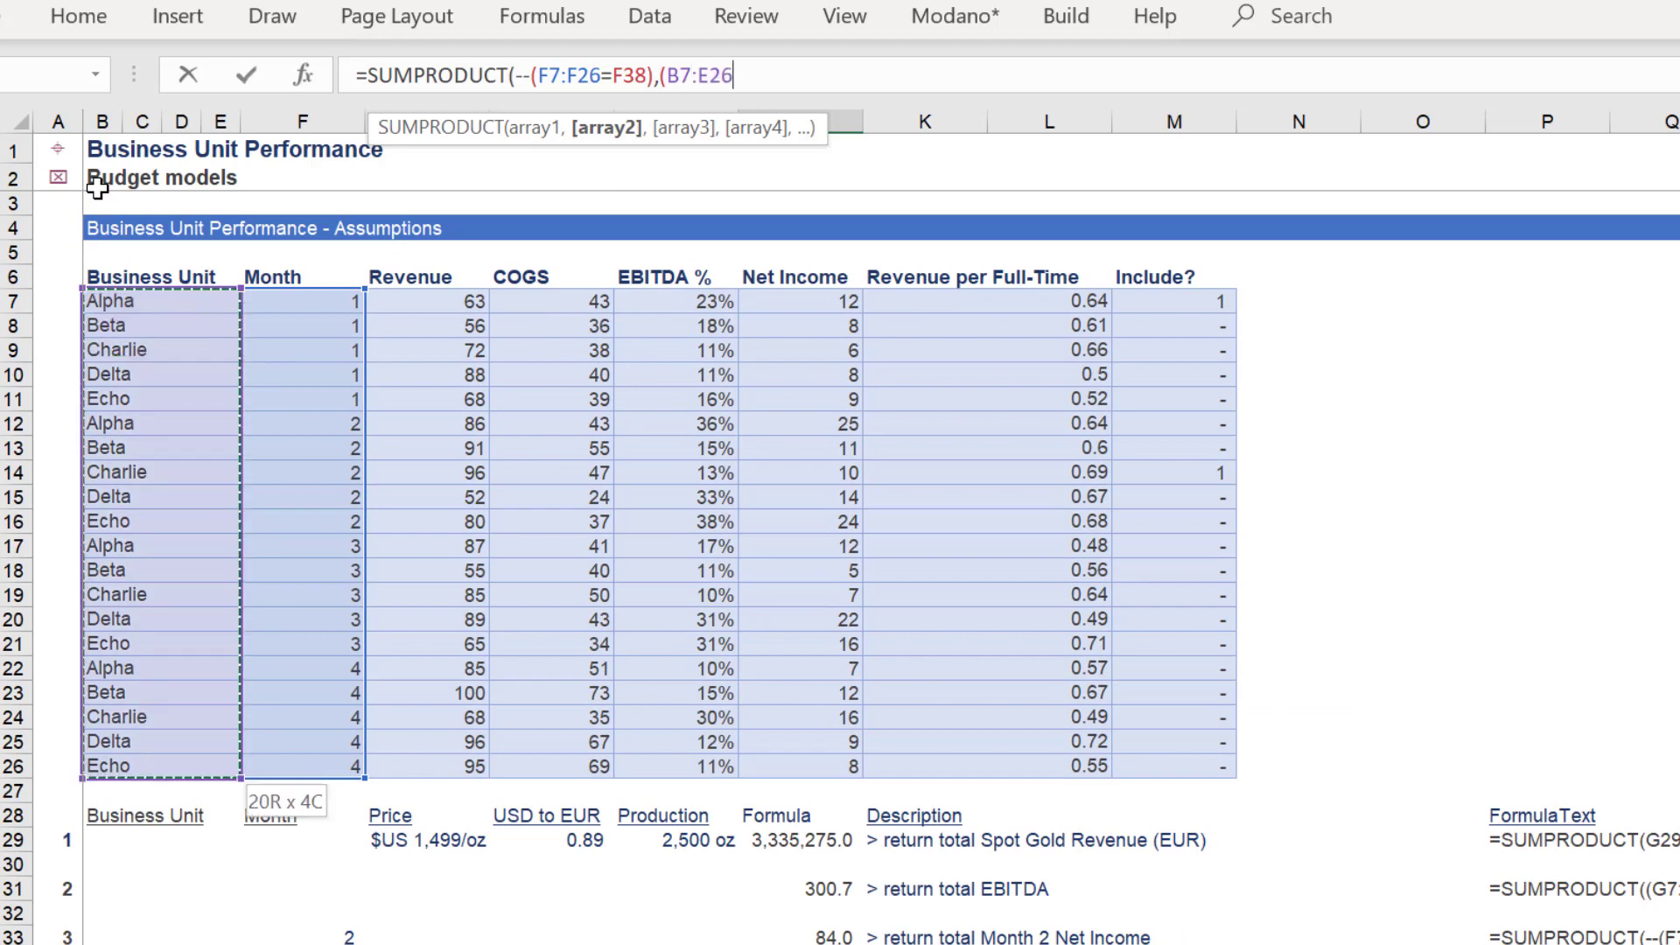
click(853, 63)
click(838, 80)
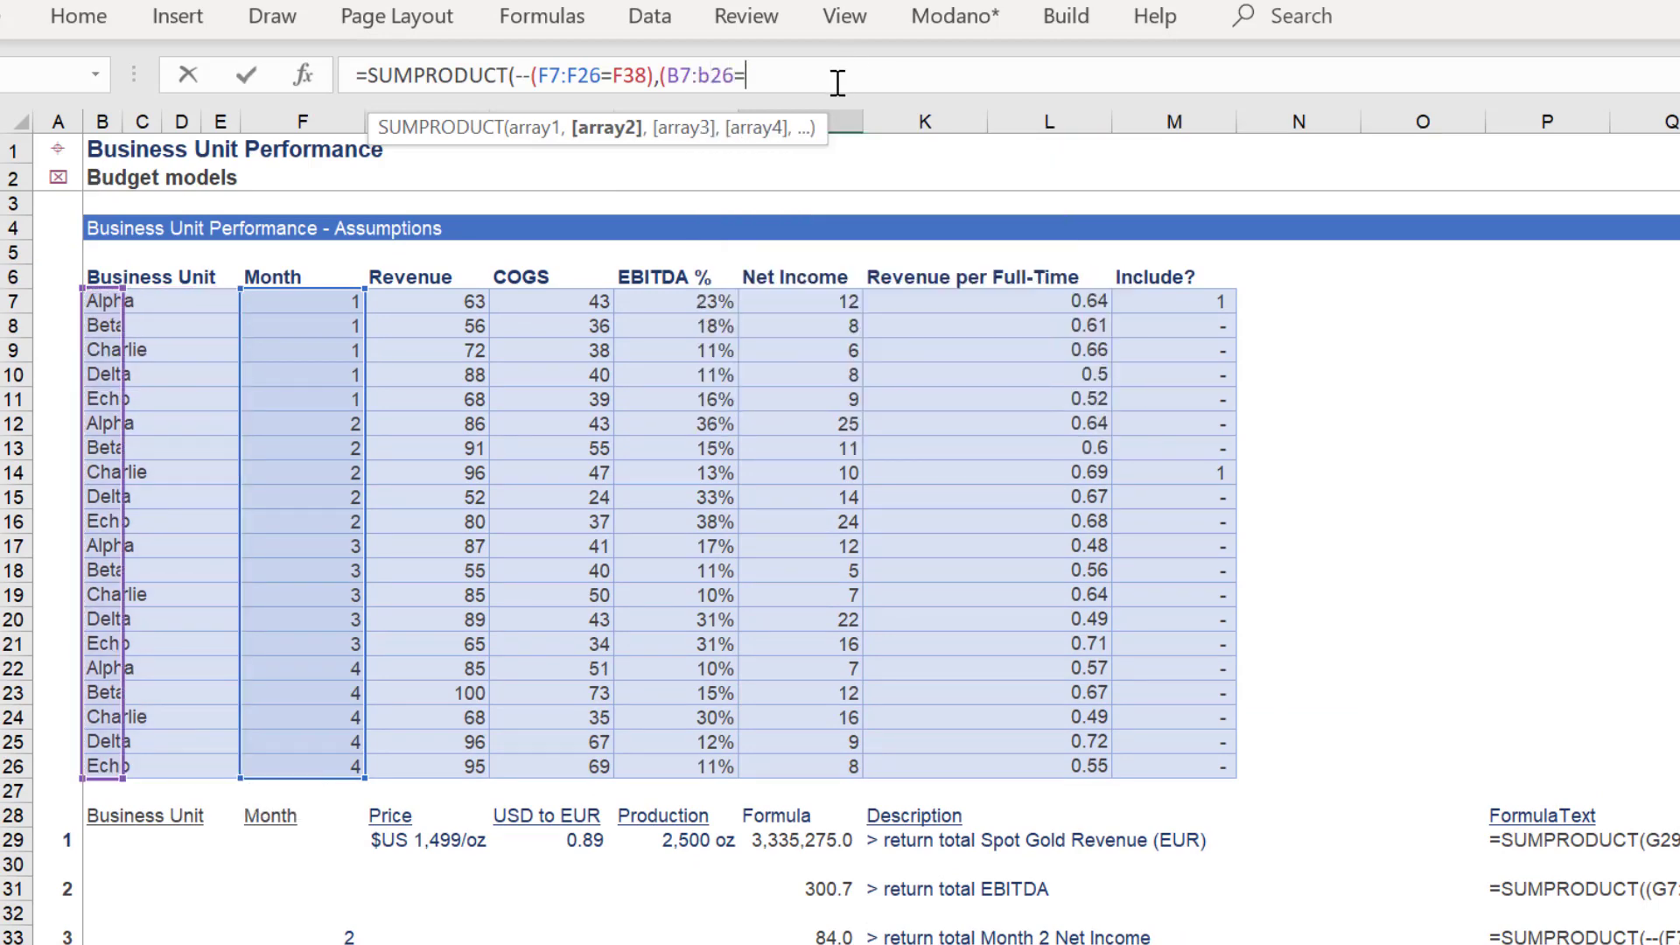
scroll(416, 670, down, 5)
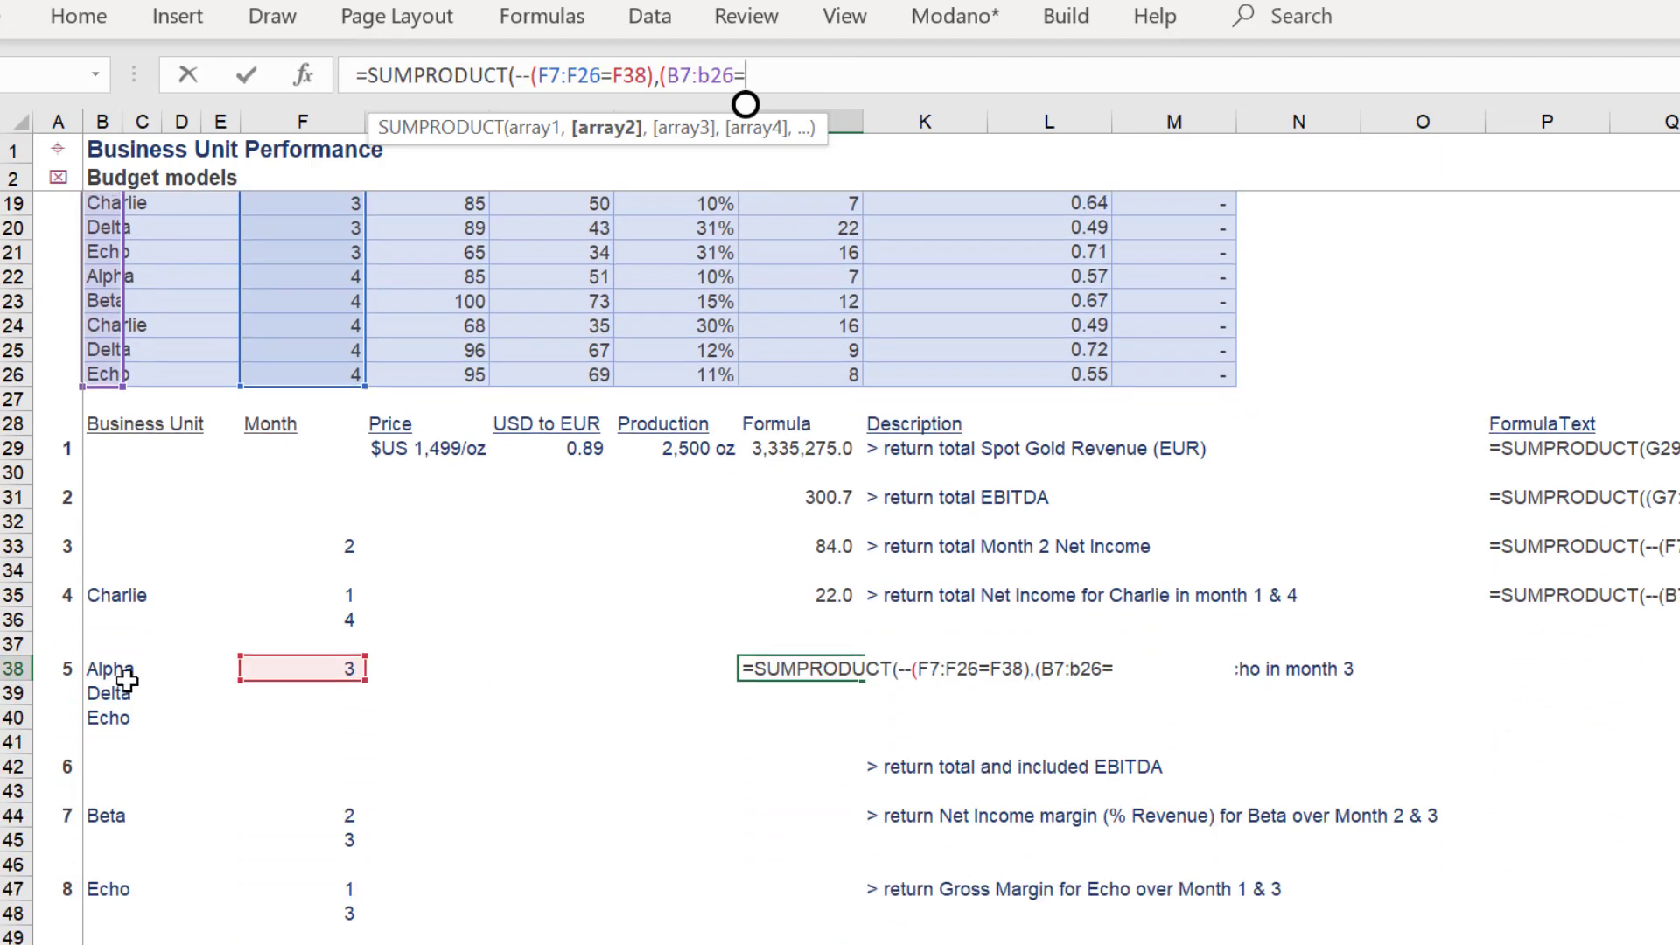
text(=)
click(106, 670)
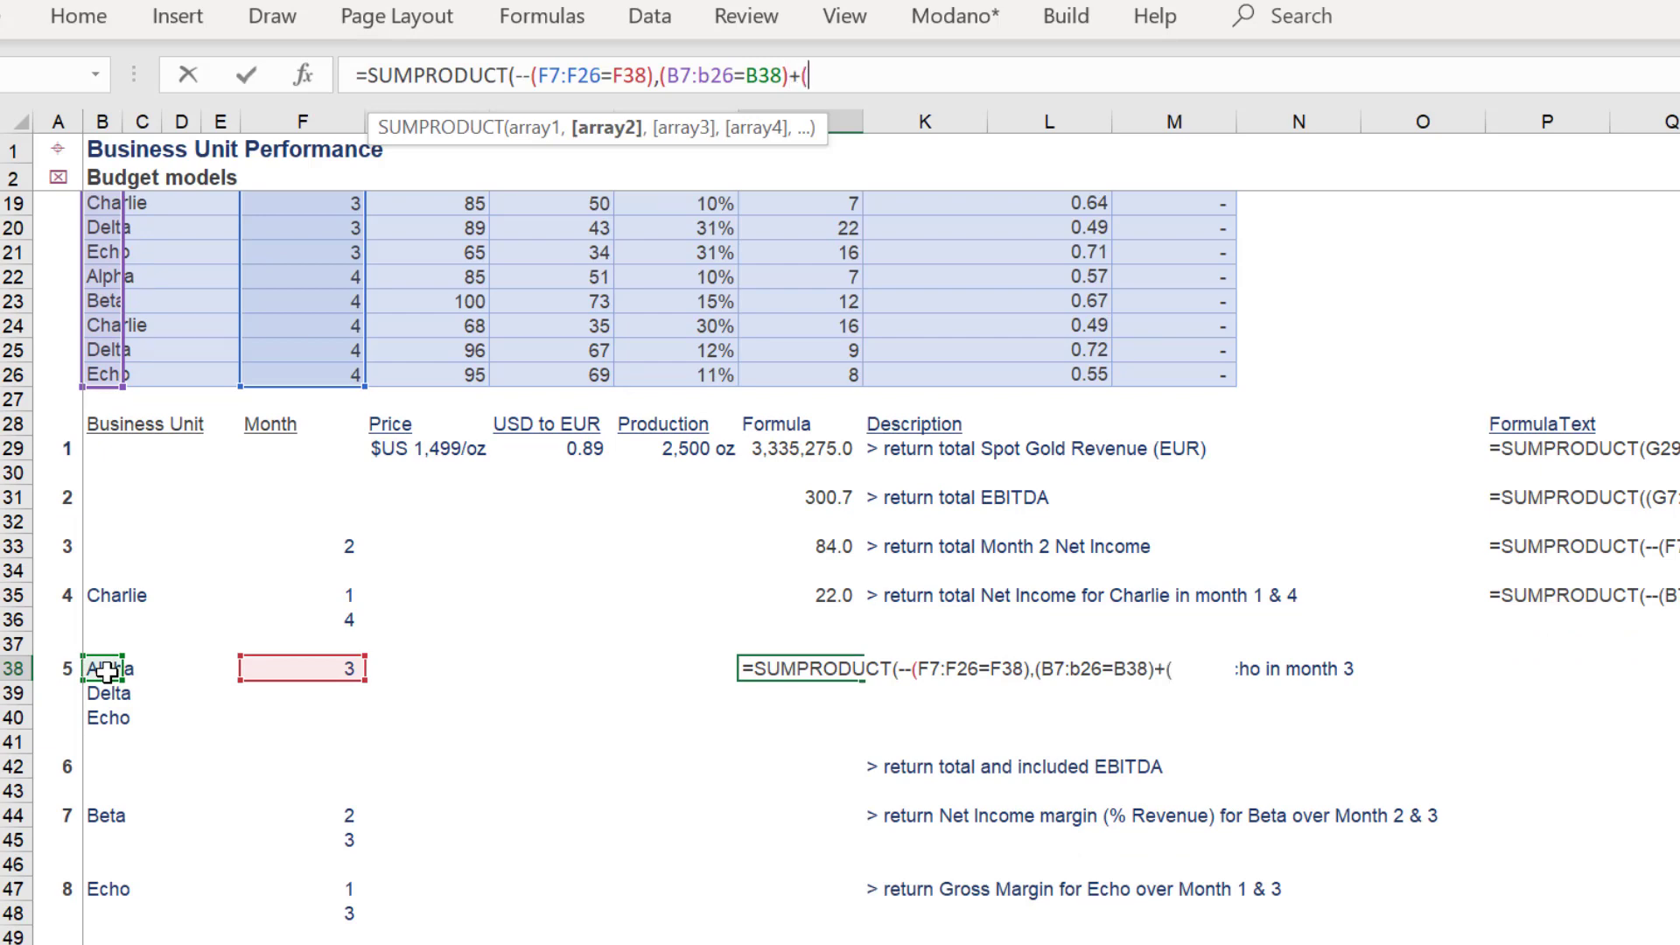
Begin a second unit condition +(B7:B26=, trimming the range from B7:E26 to column B
click(109, 177)
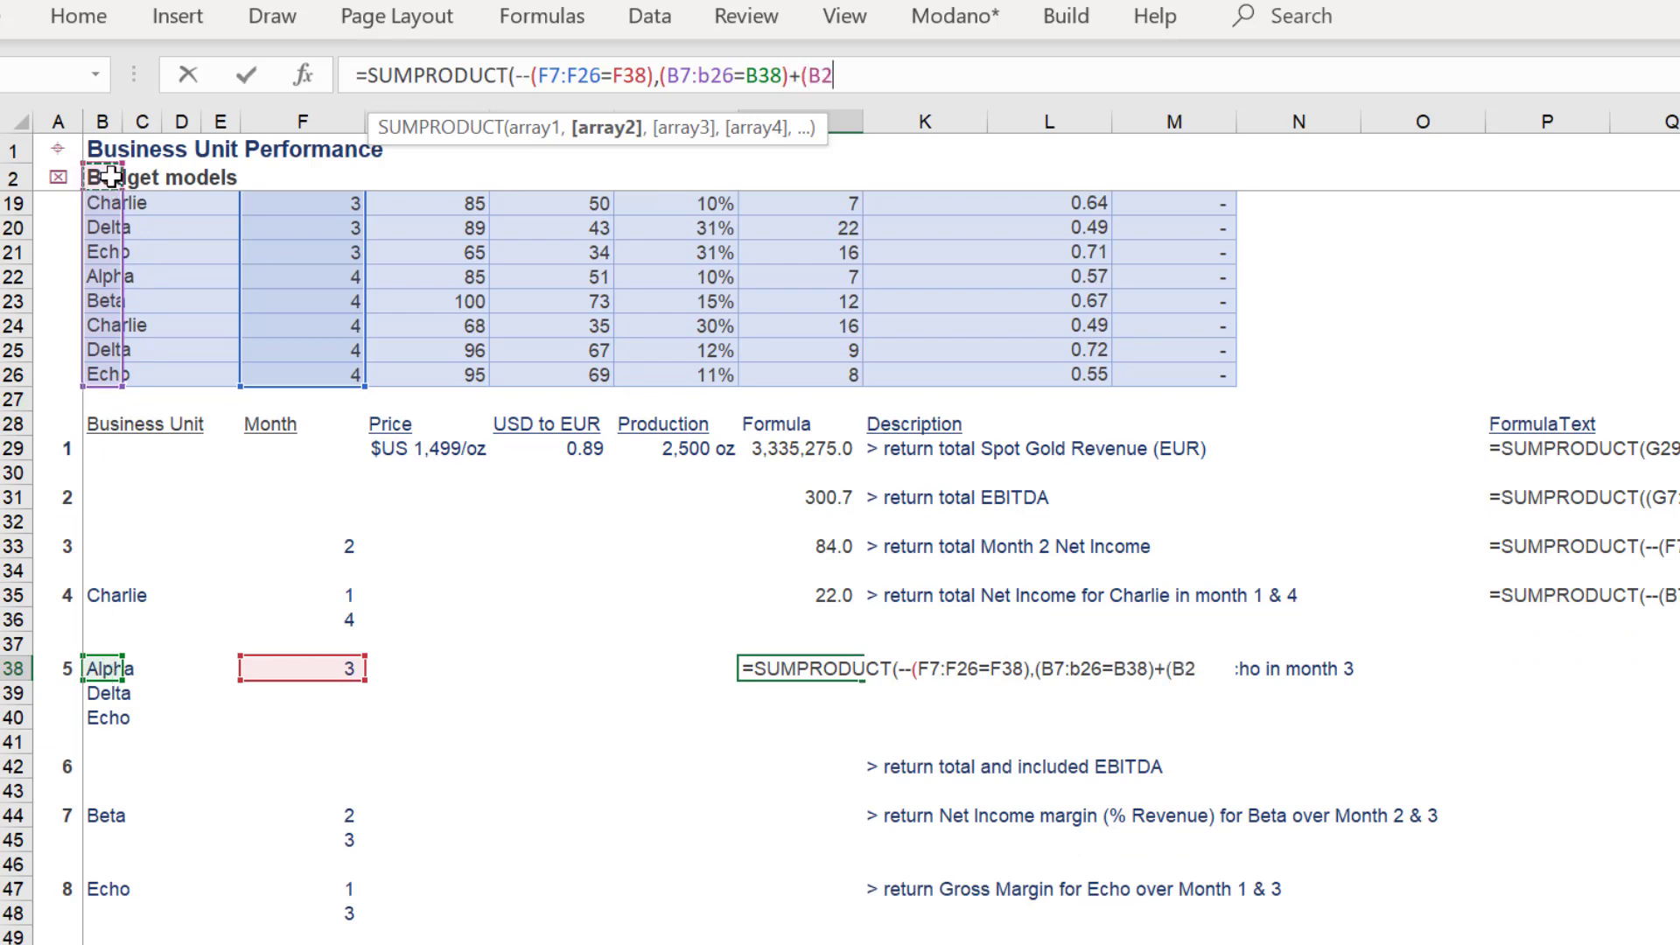
key(Down)
key(Down)
key(Down)
key(Down)
key(Down)
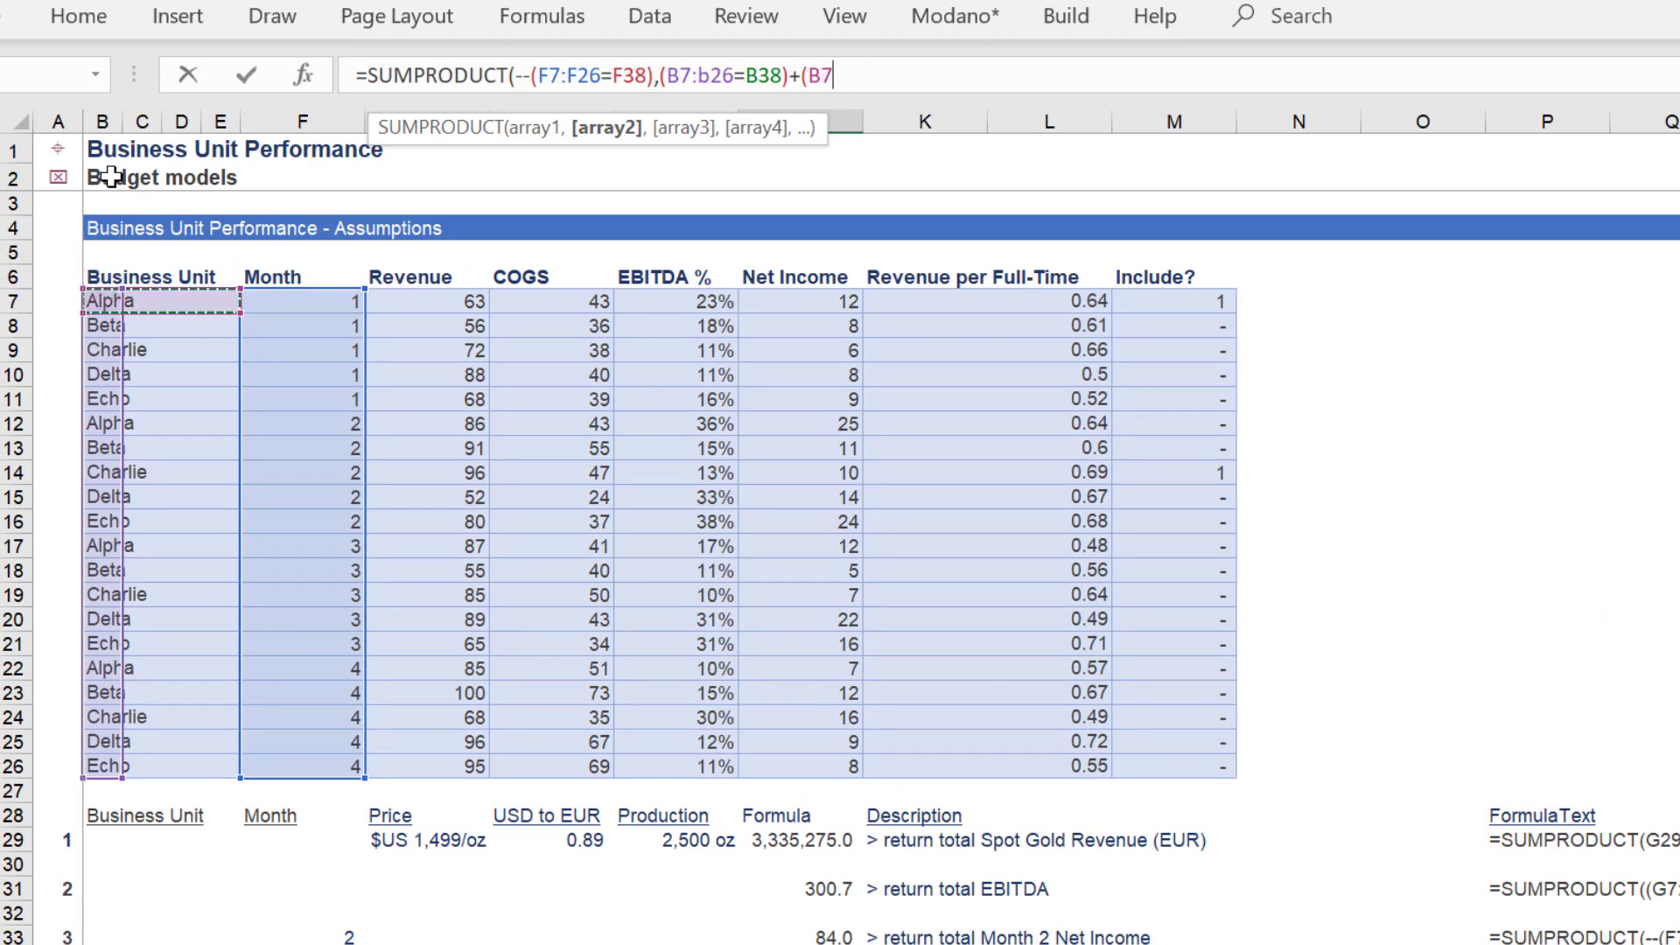
key(ctrl+shift+Down)
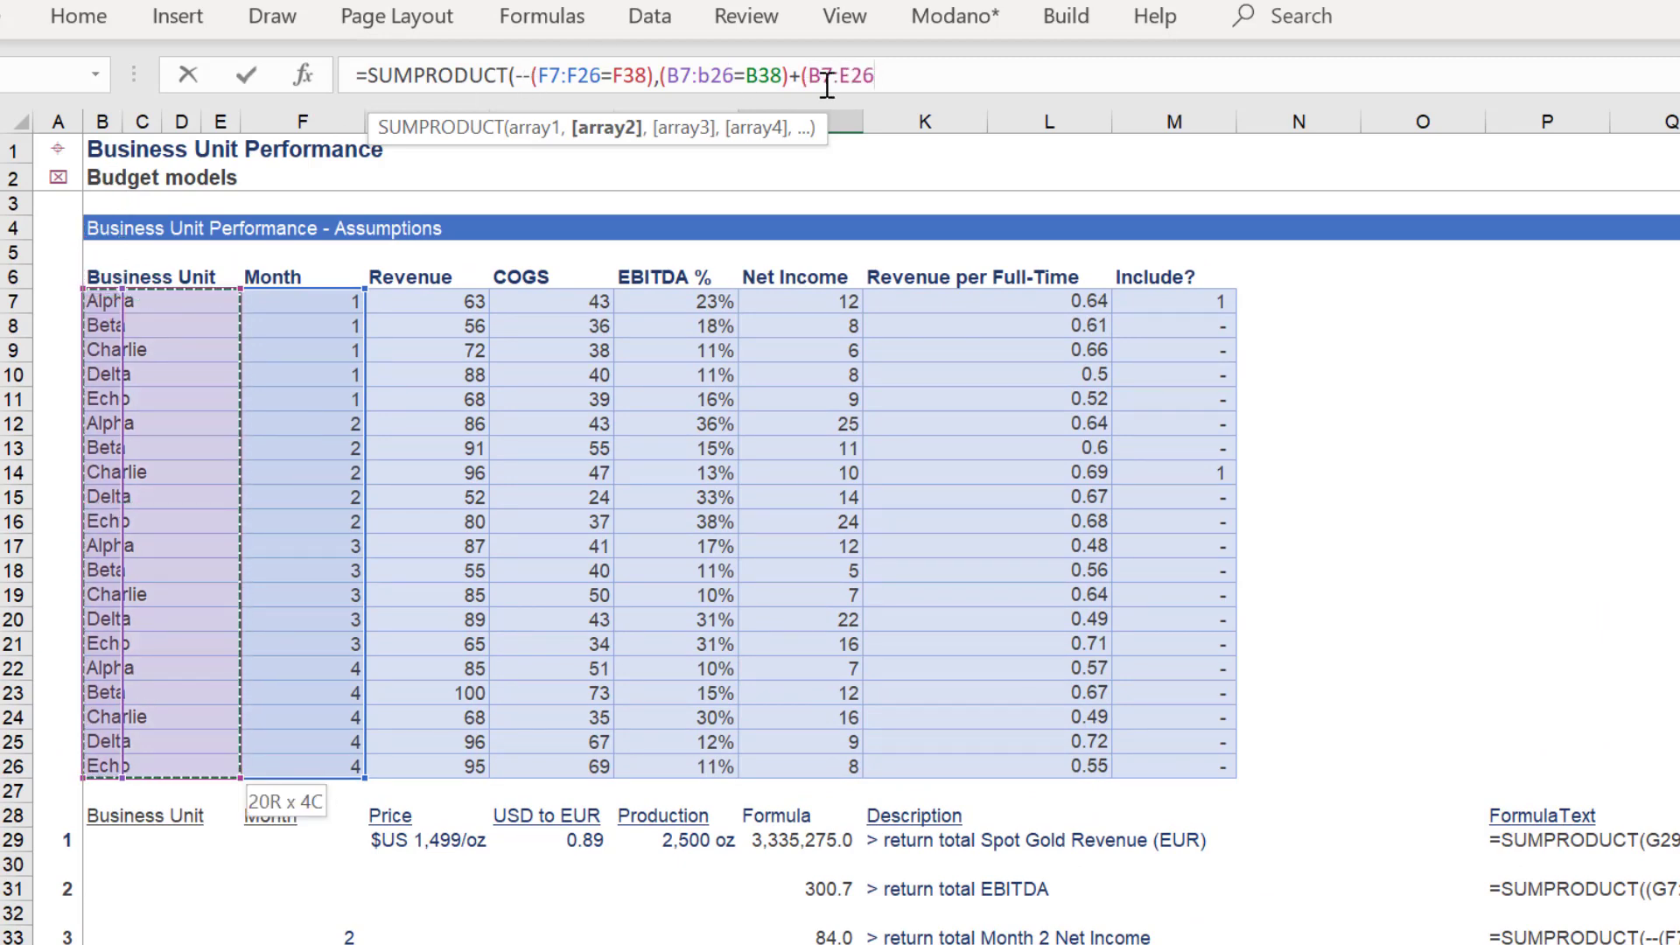
click(847, 76)
key(BackSpace)
text(B)
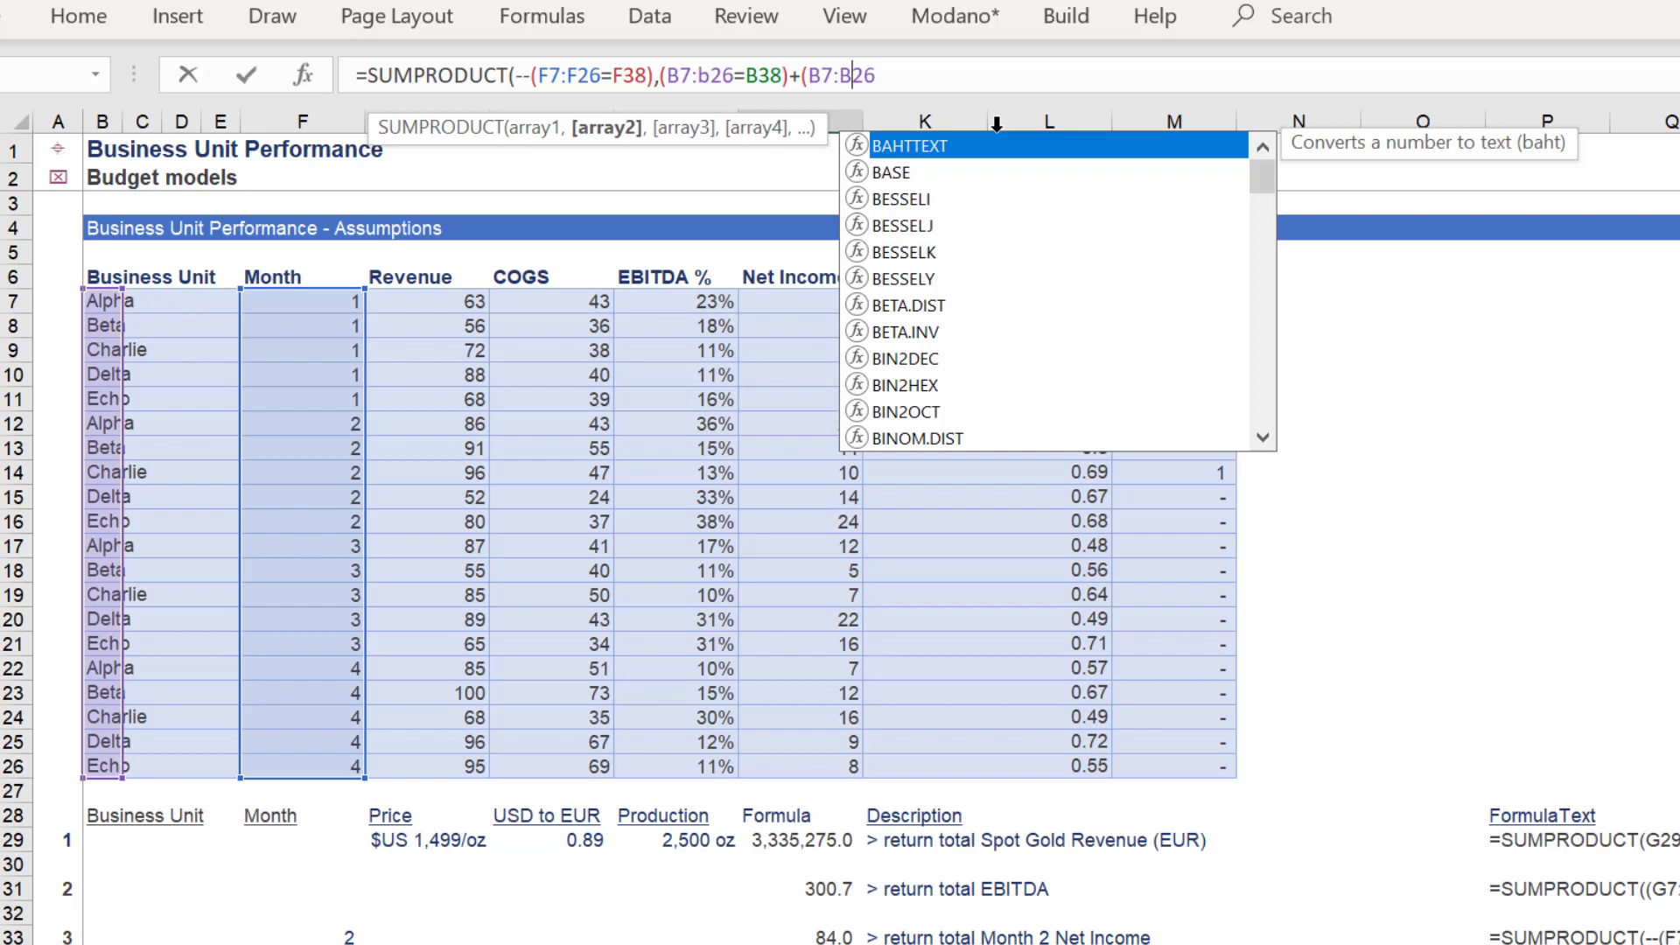
key(End)
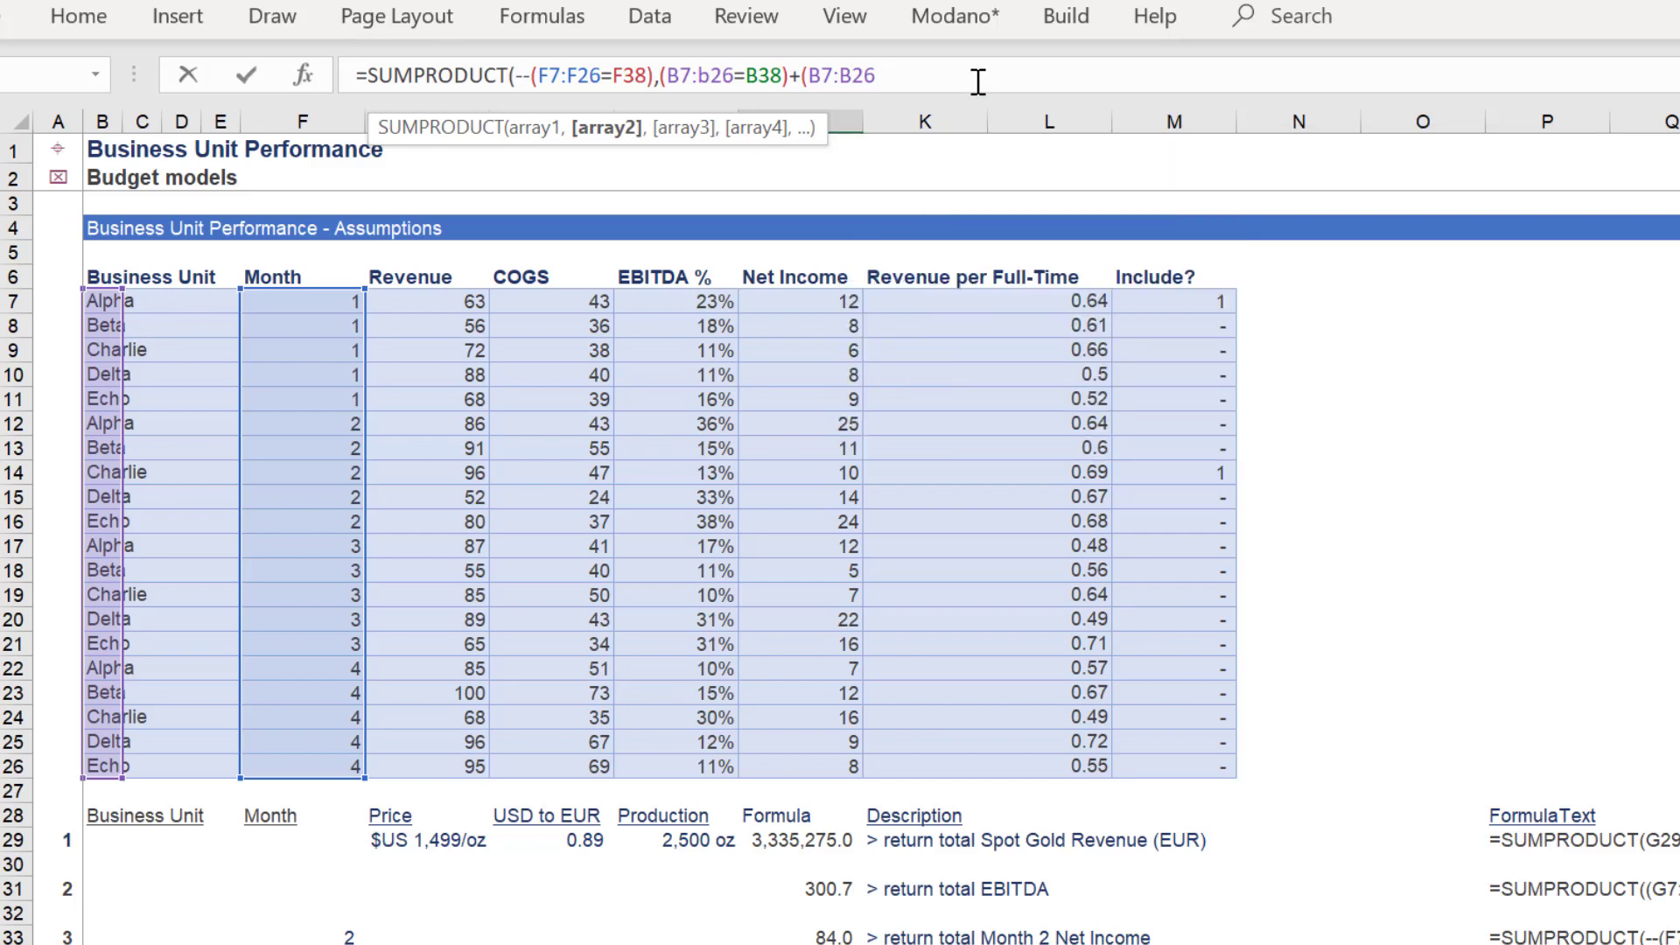
scroll(886, 104, down, 6)
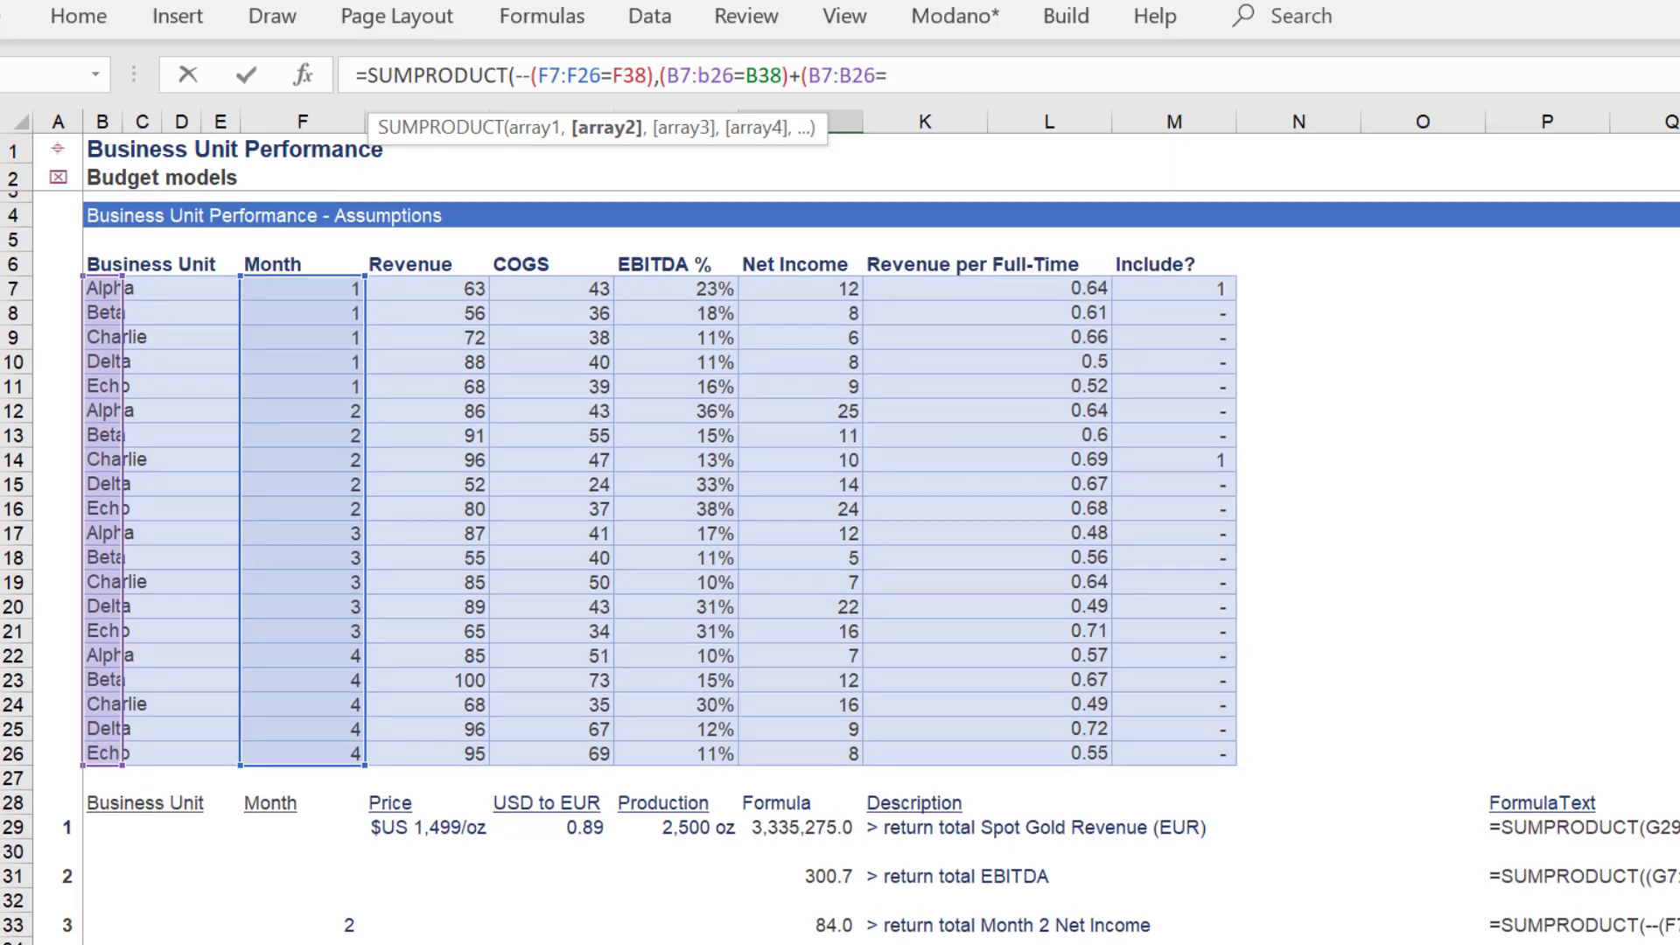
scroll(887, 104, down, 2)
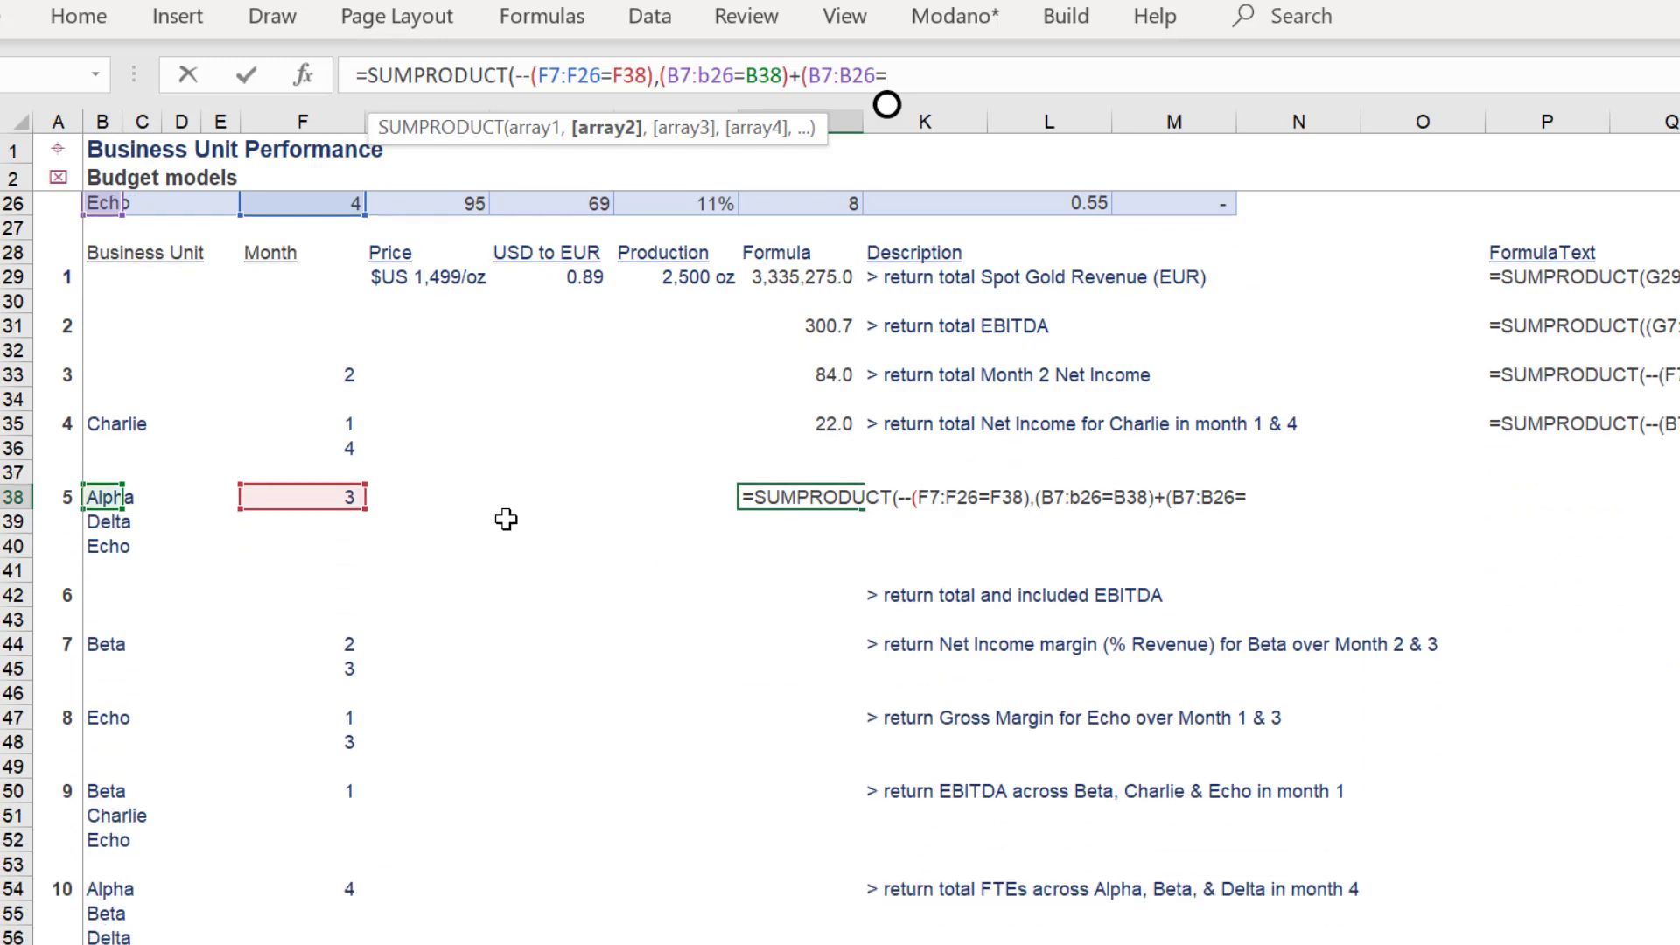
Add the Delta (B39) and Echo (B40) unit conditions, ending the formula with +(B7:B26=B40),
click(96, 517)
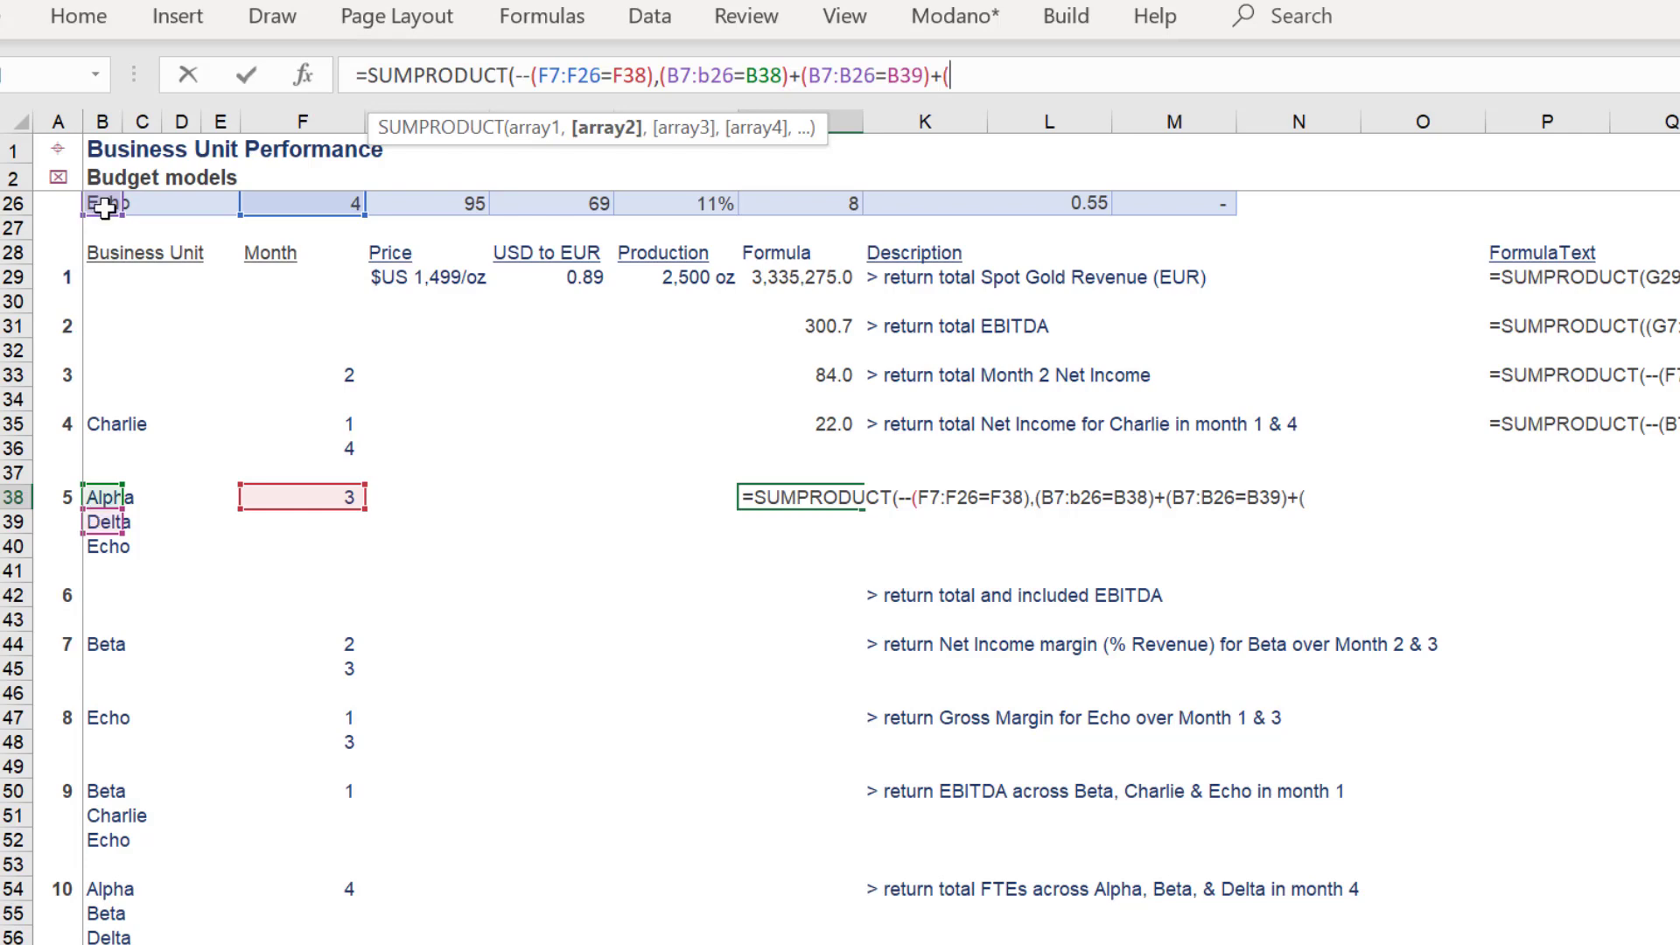
drag(105, 206, 105, 206)
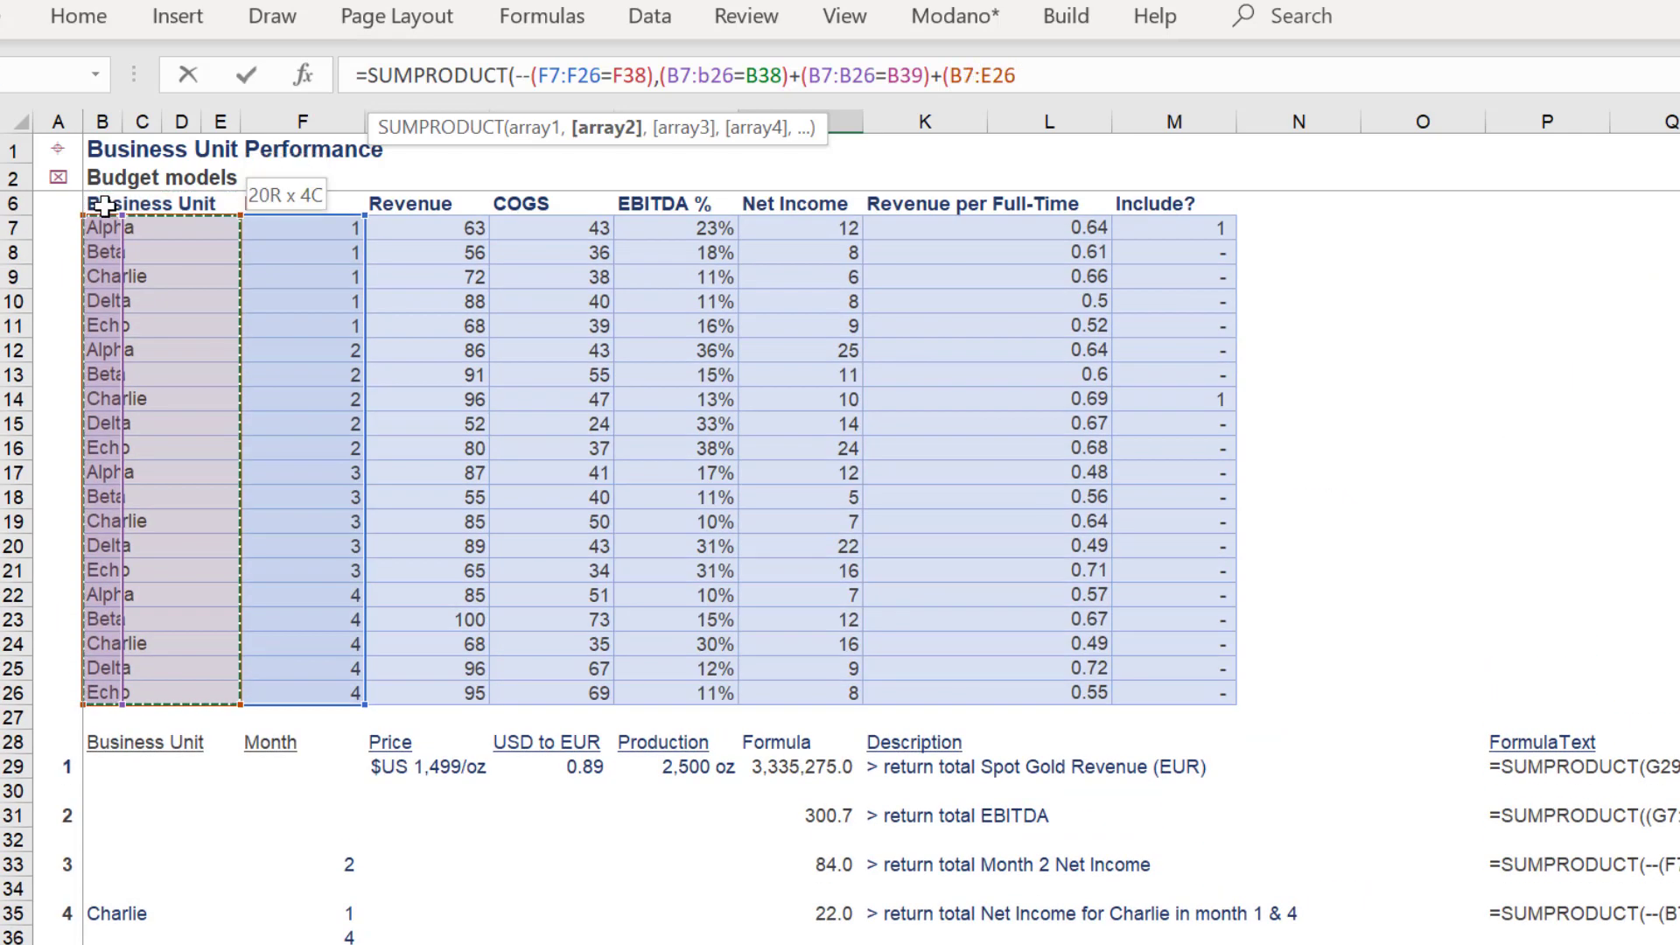
click(992, 75)
key(BackSpace)
text(B)
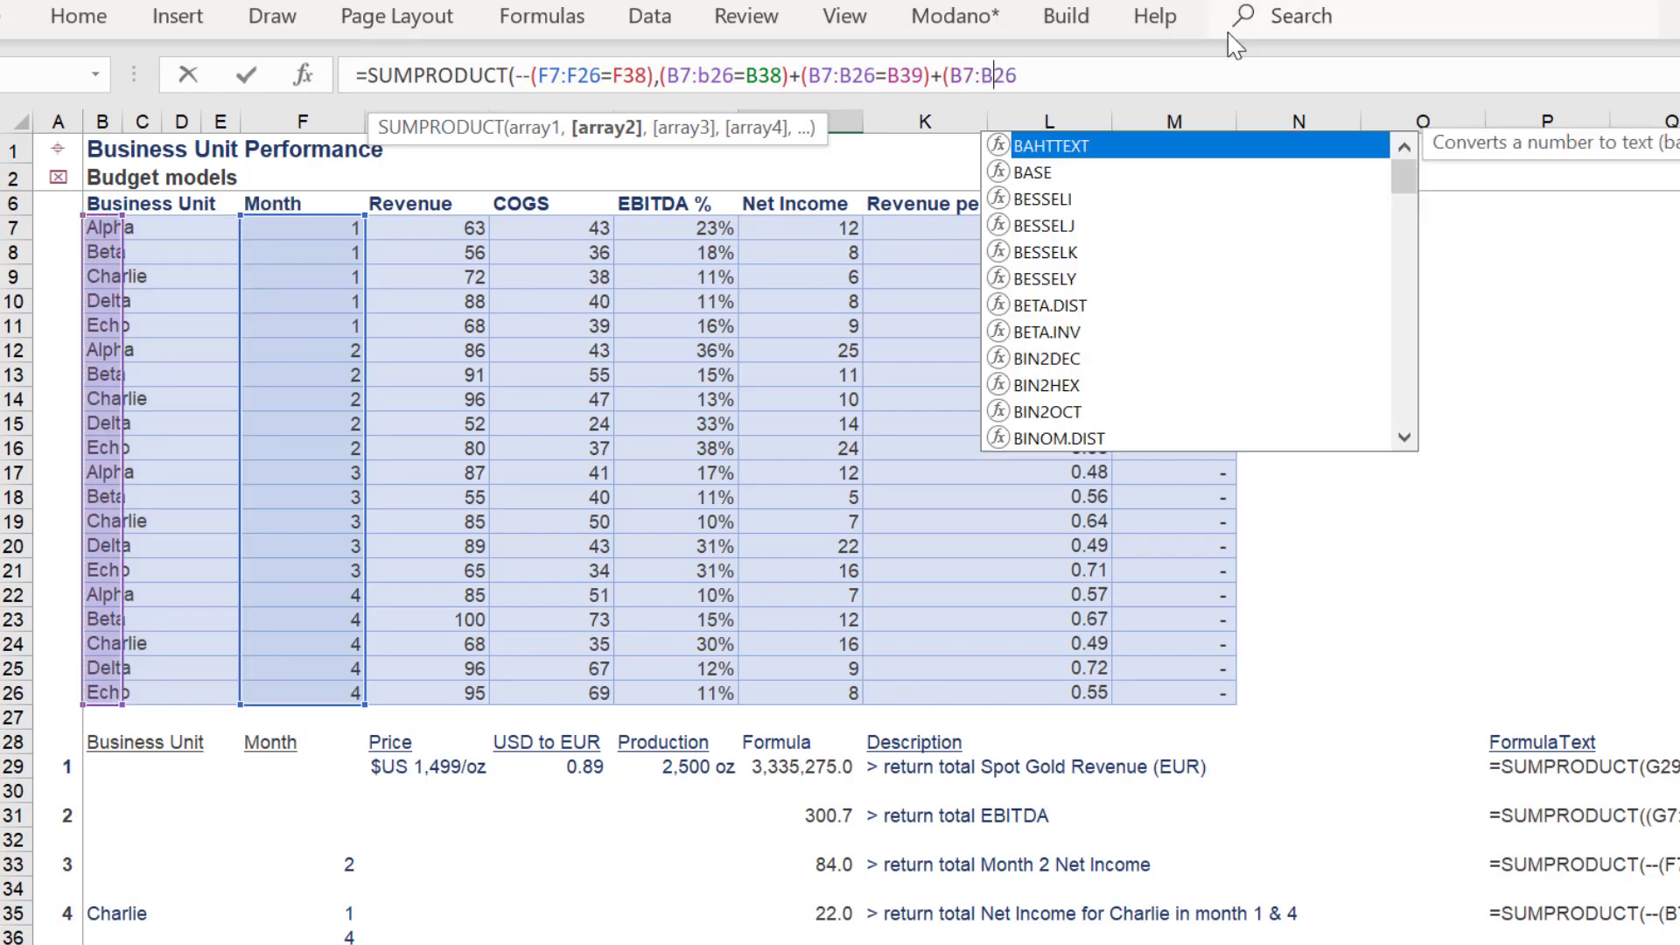
click(1183, 77)
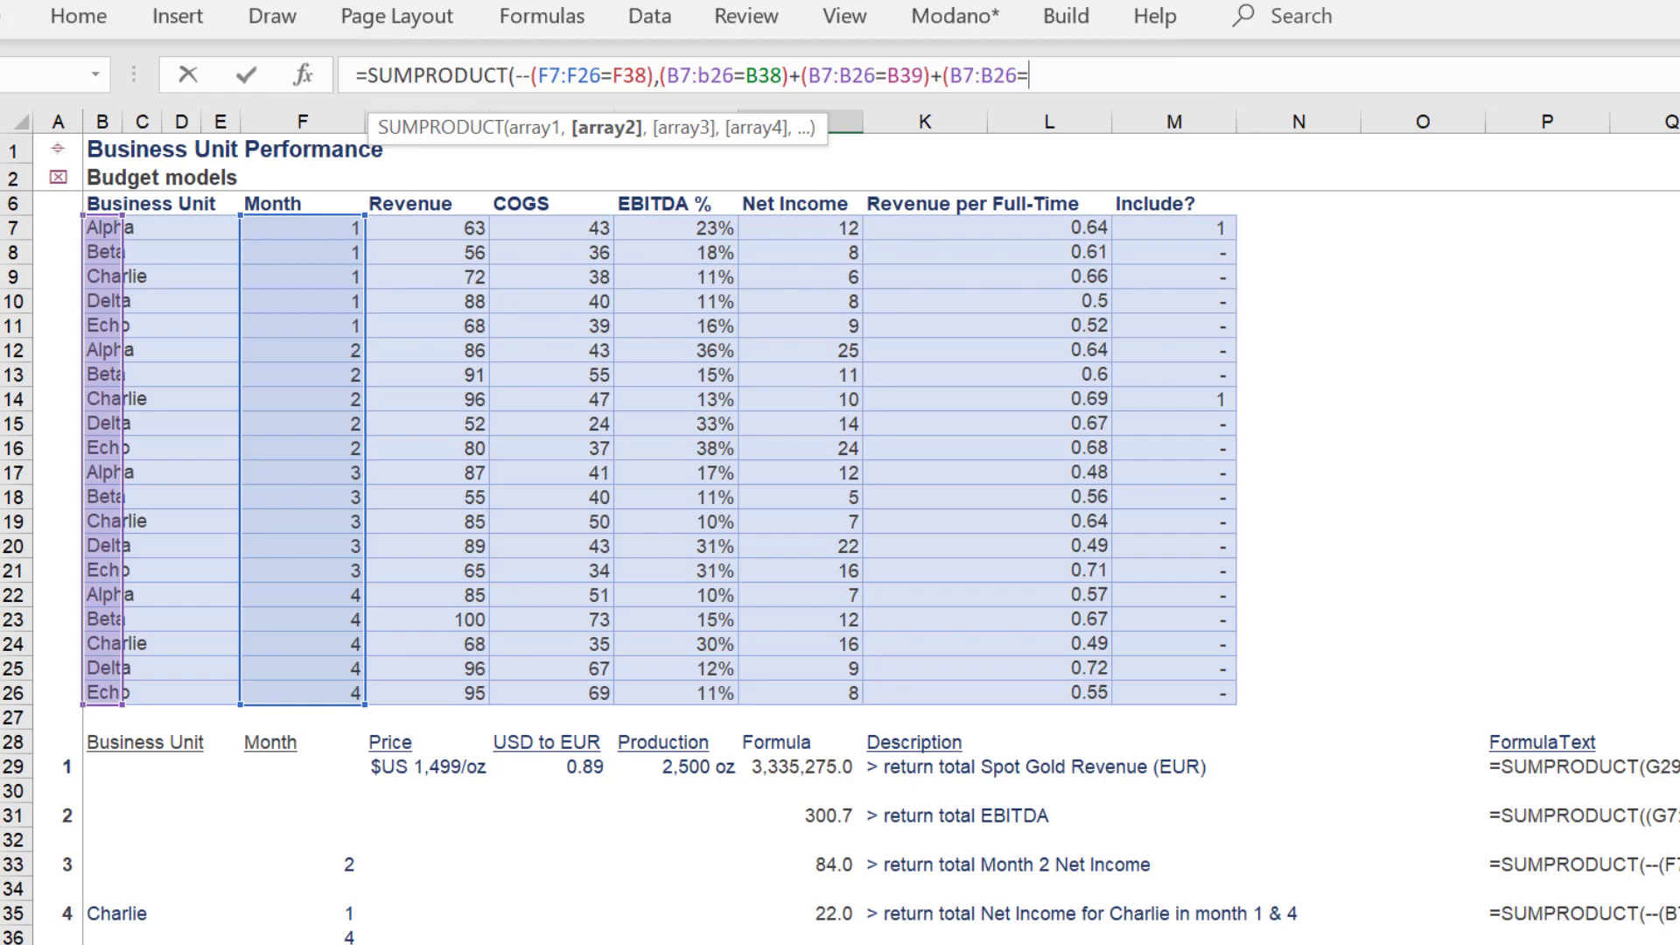
scroll(1028, 105, down, 6)
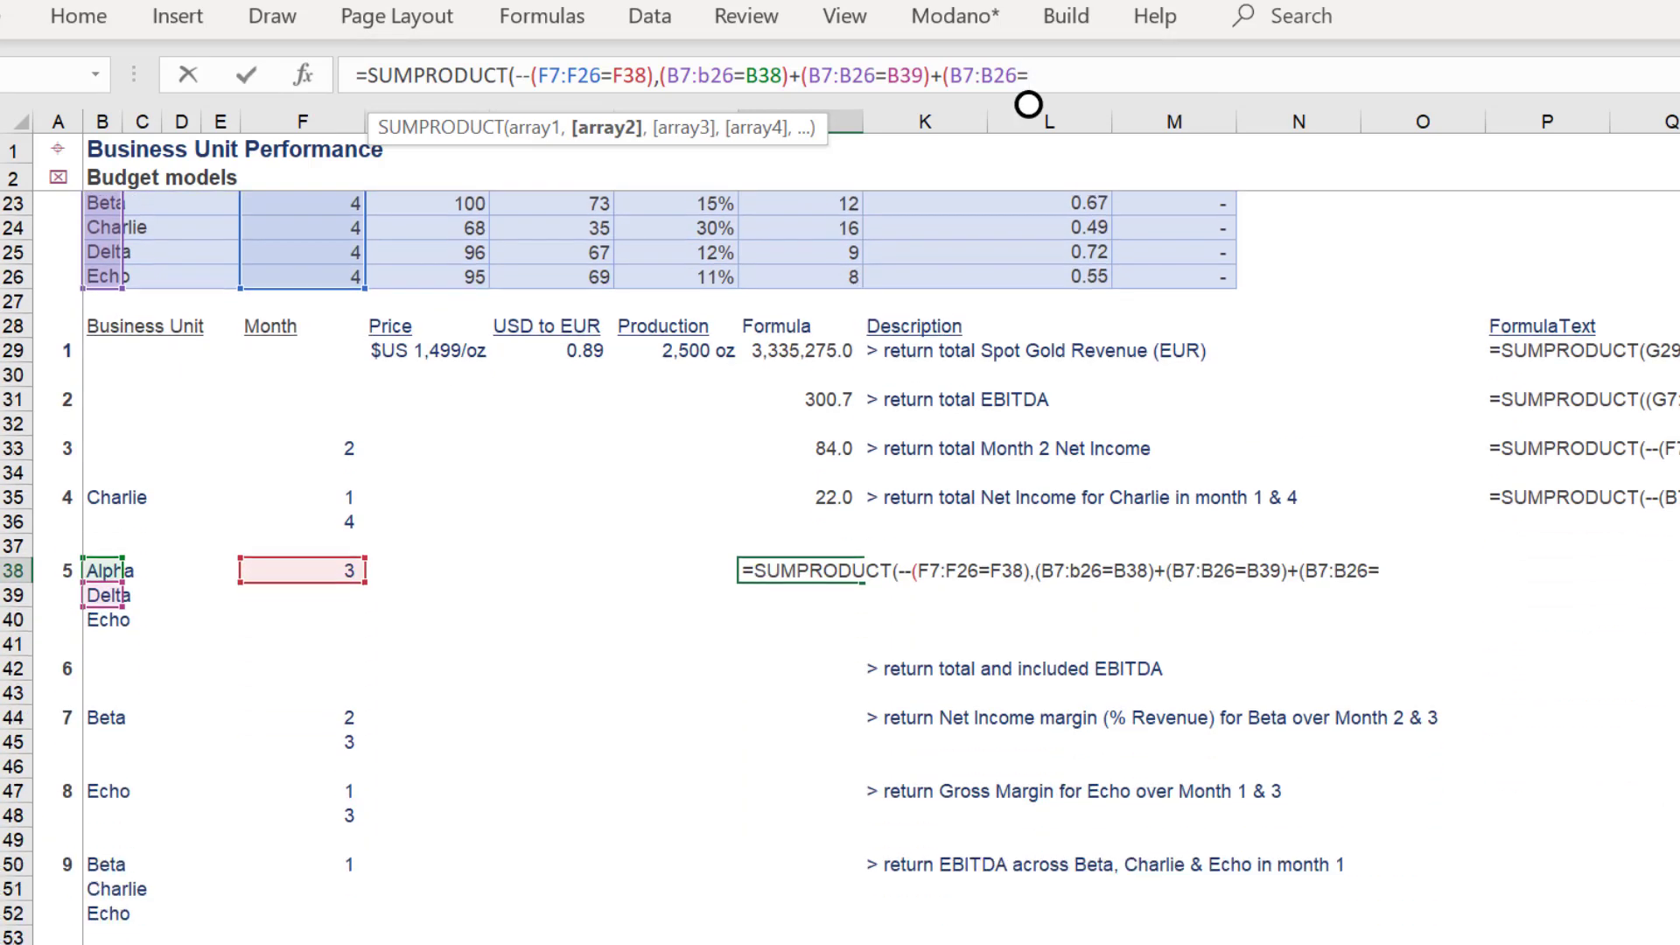
scroll(1028, 104, down, 1)
click(99, 595)
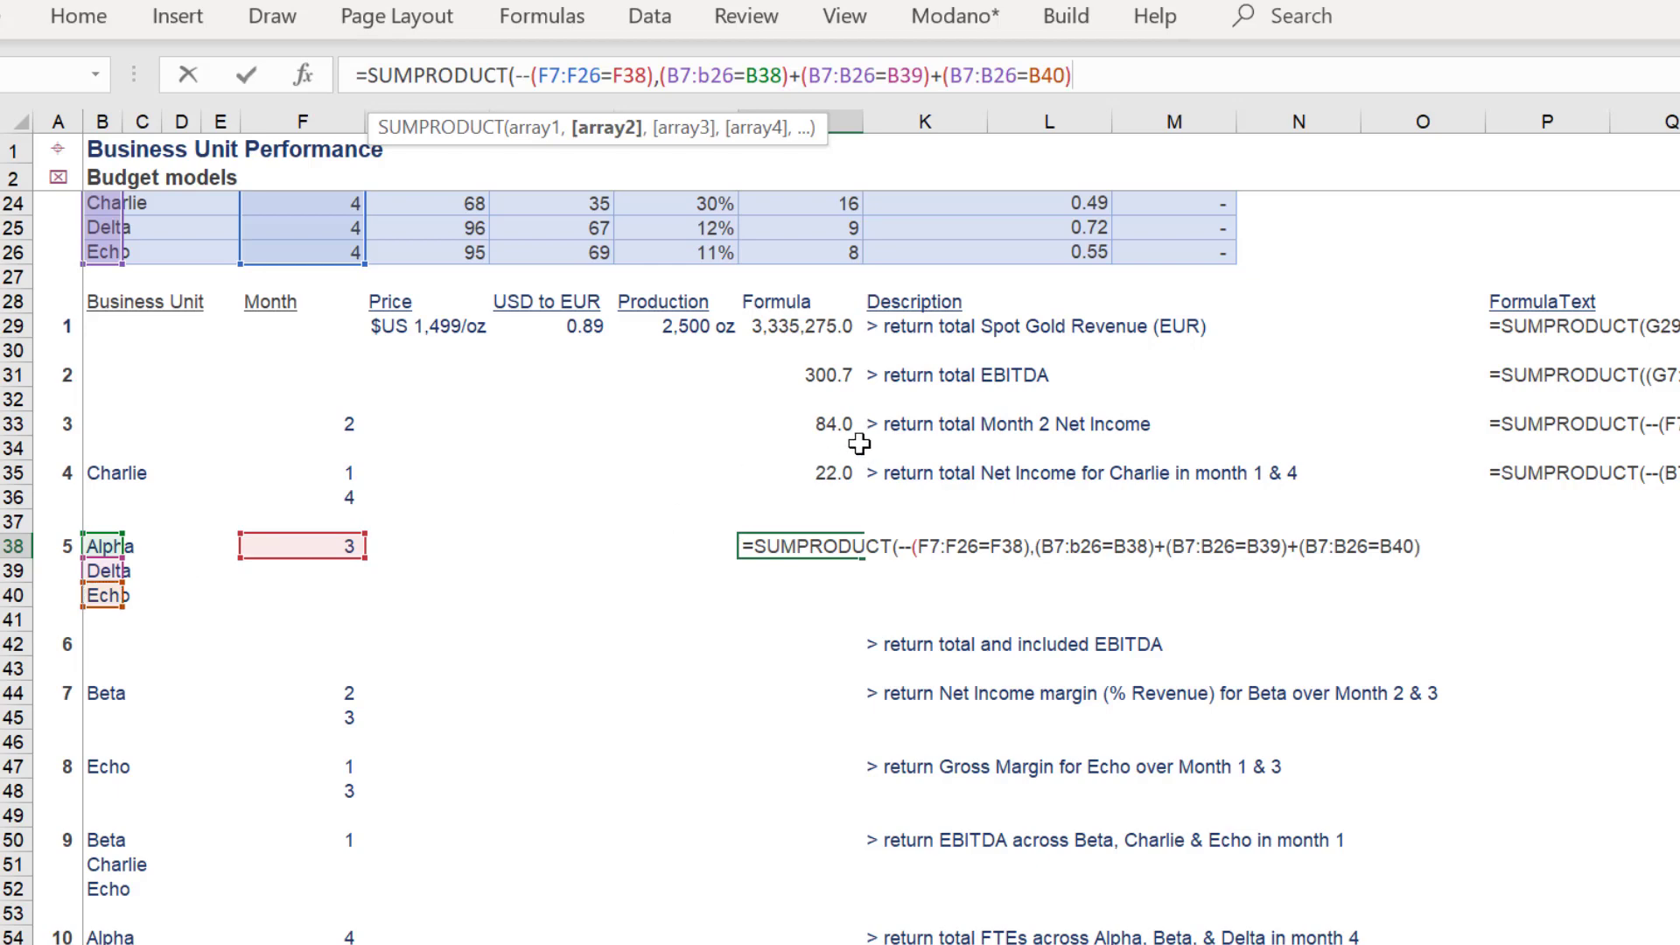
text(),)
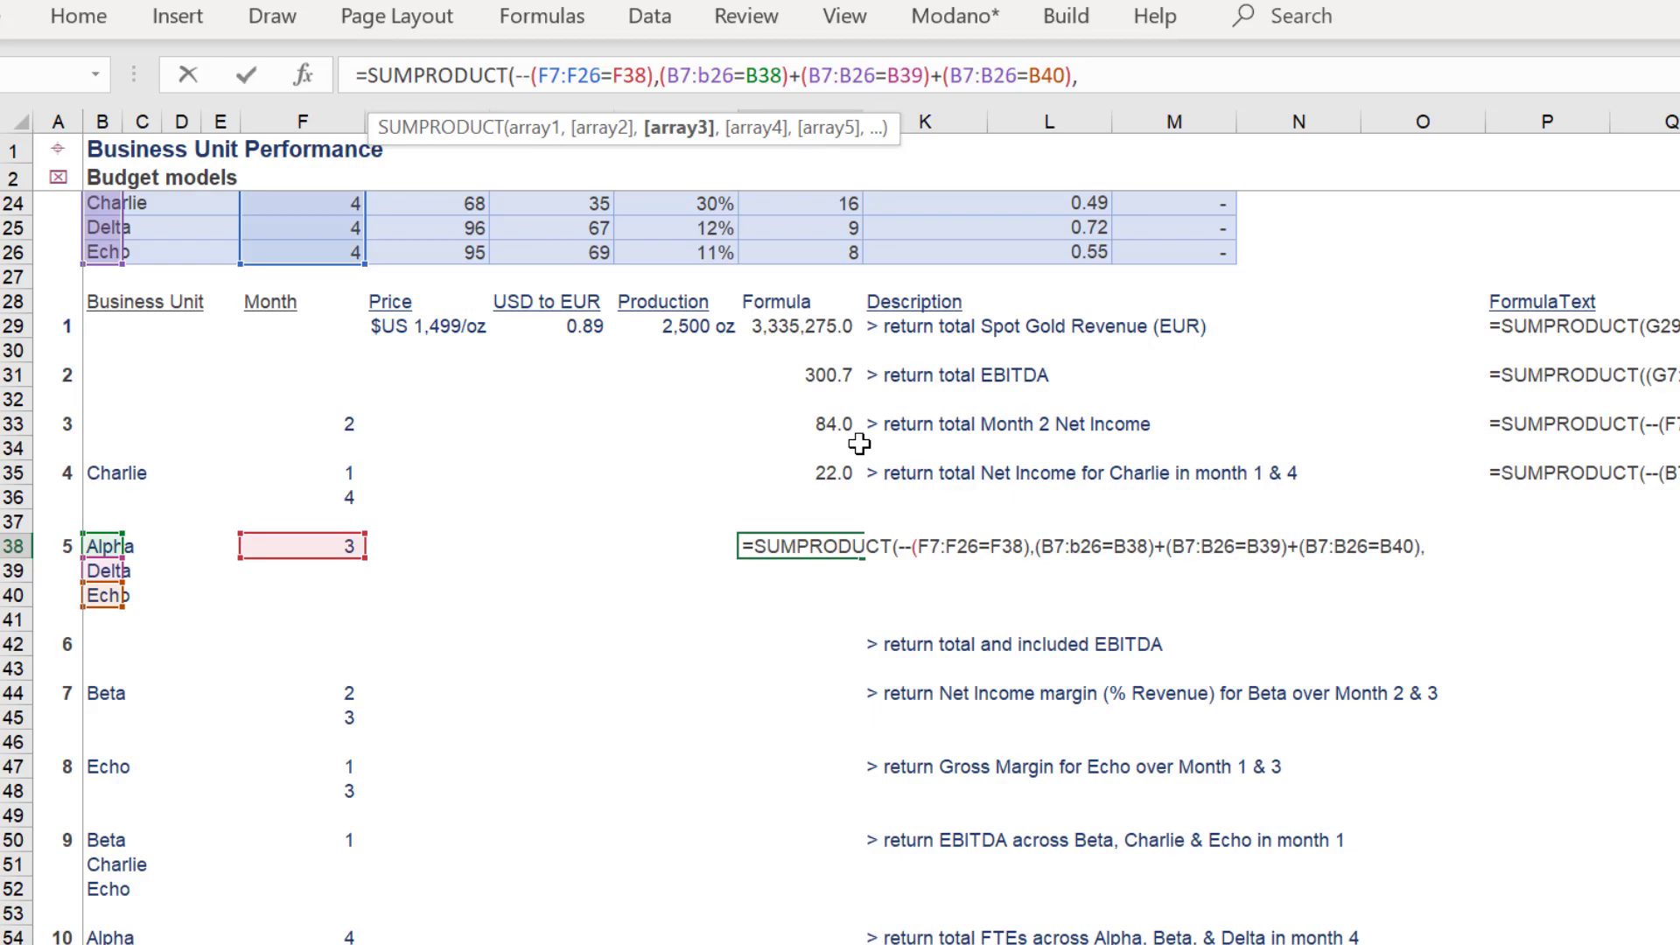
Total Revenue G7:G26 and enter the formula, giving 241.0 for Alpha, Delta and Echo in month 3
click(926, 178)
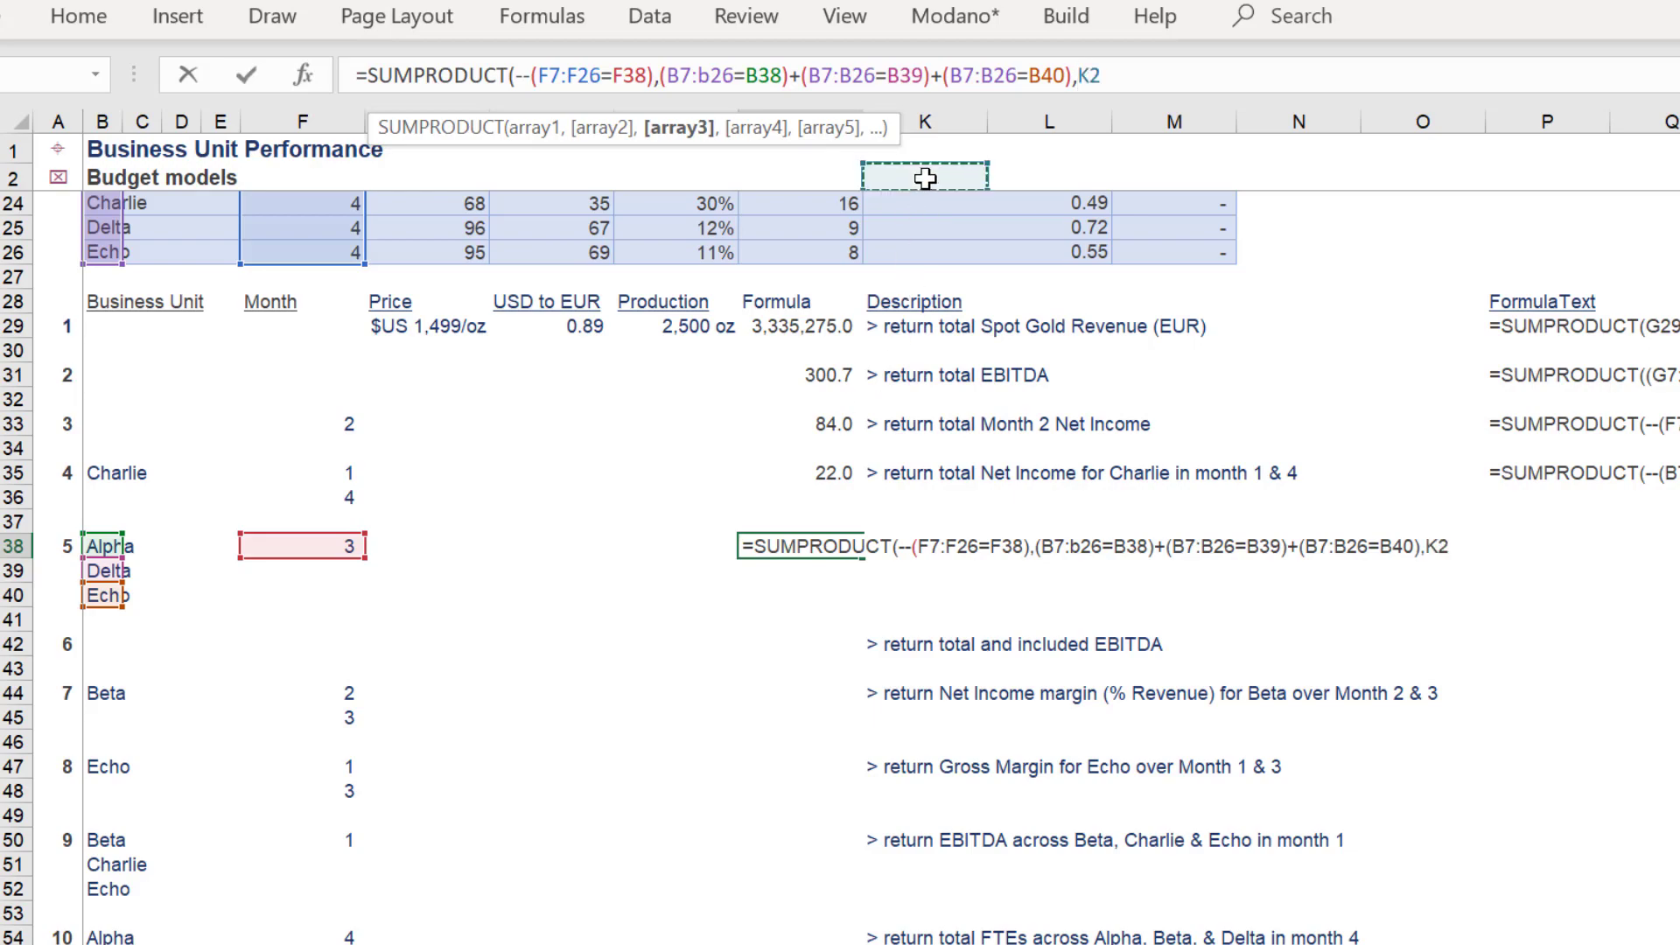
key(Right)
key(Down)
key(Left)
key(Left)
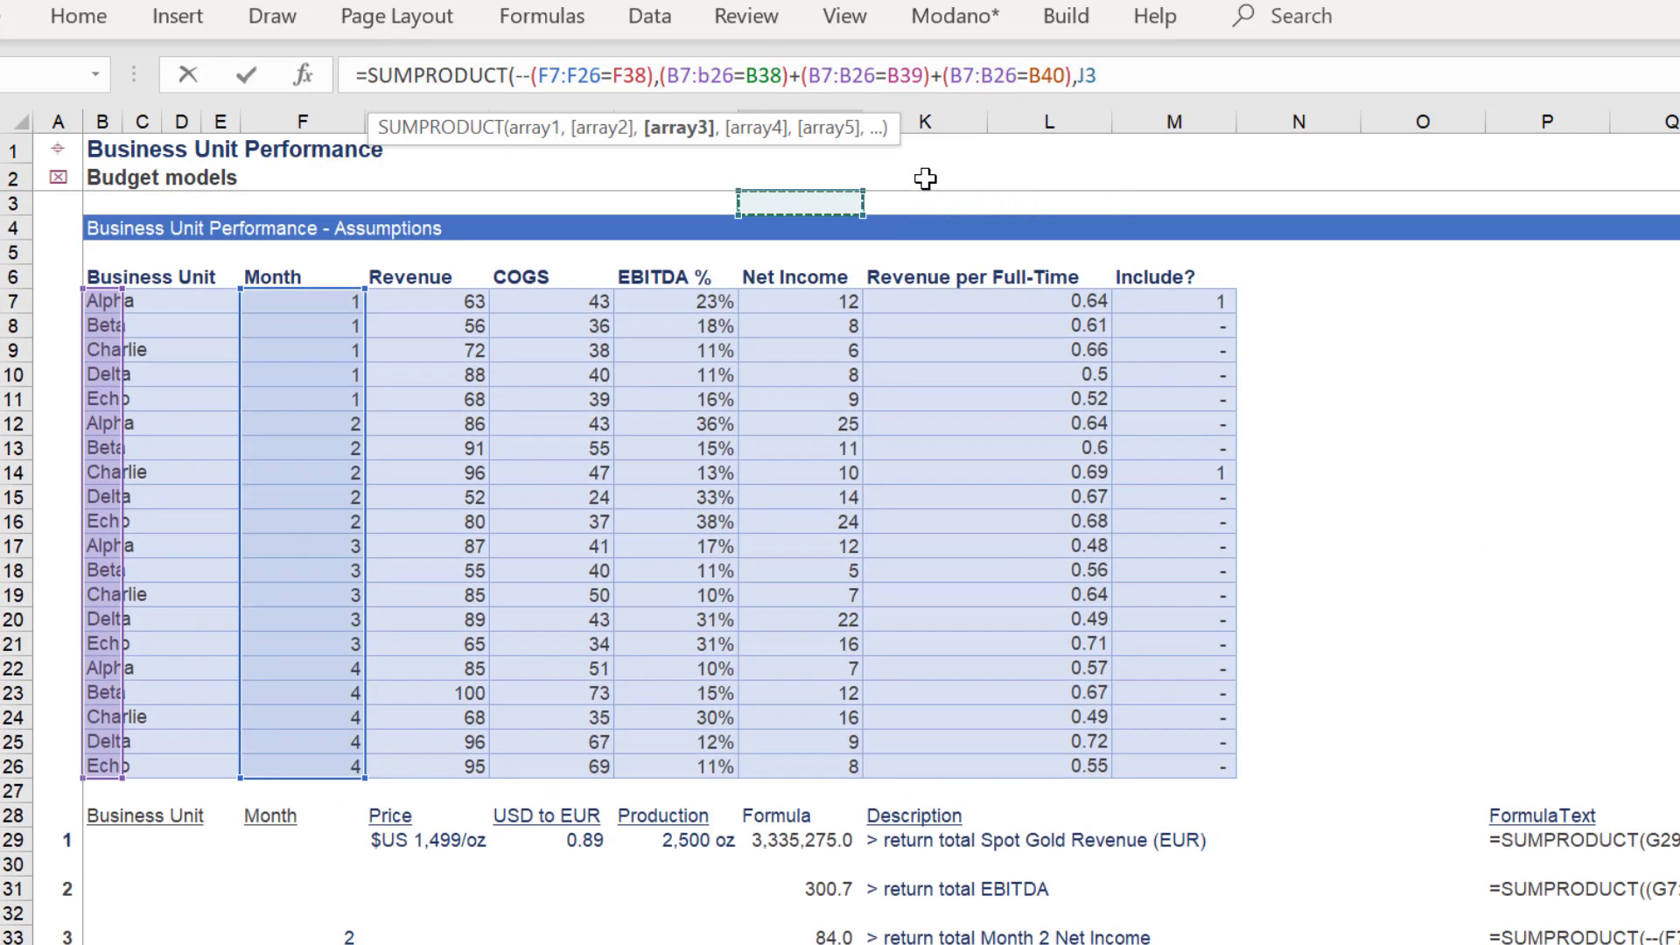
key(Down)
key(Down)
key(Down)
key(Down)
key(Left)
key(Left)
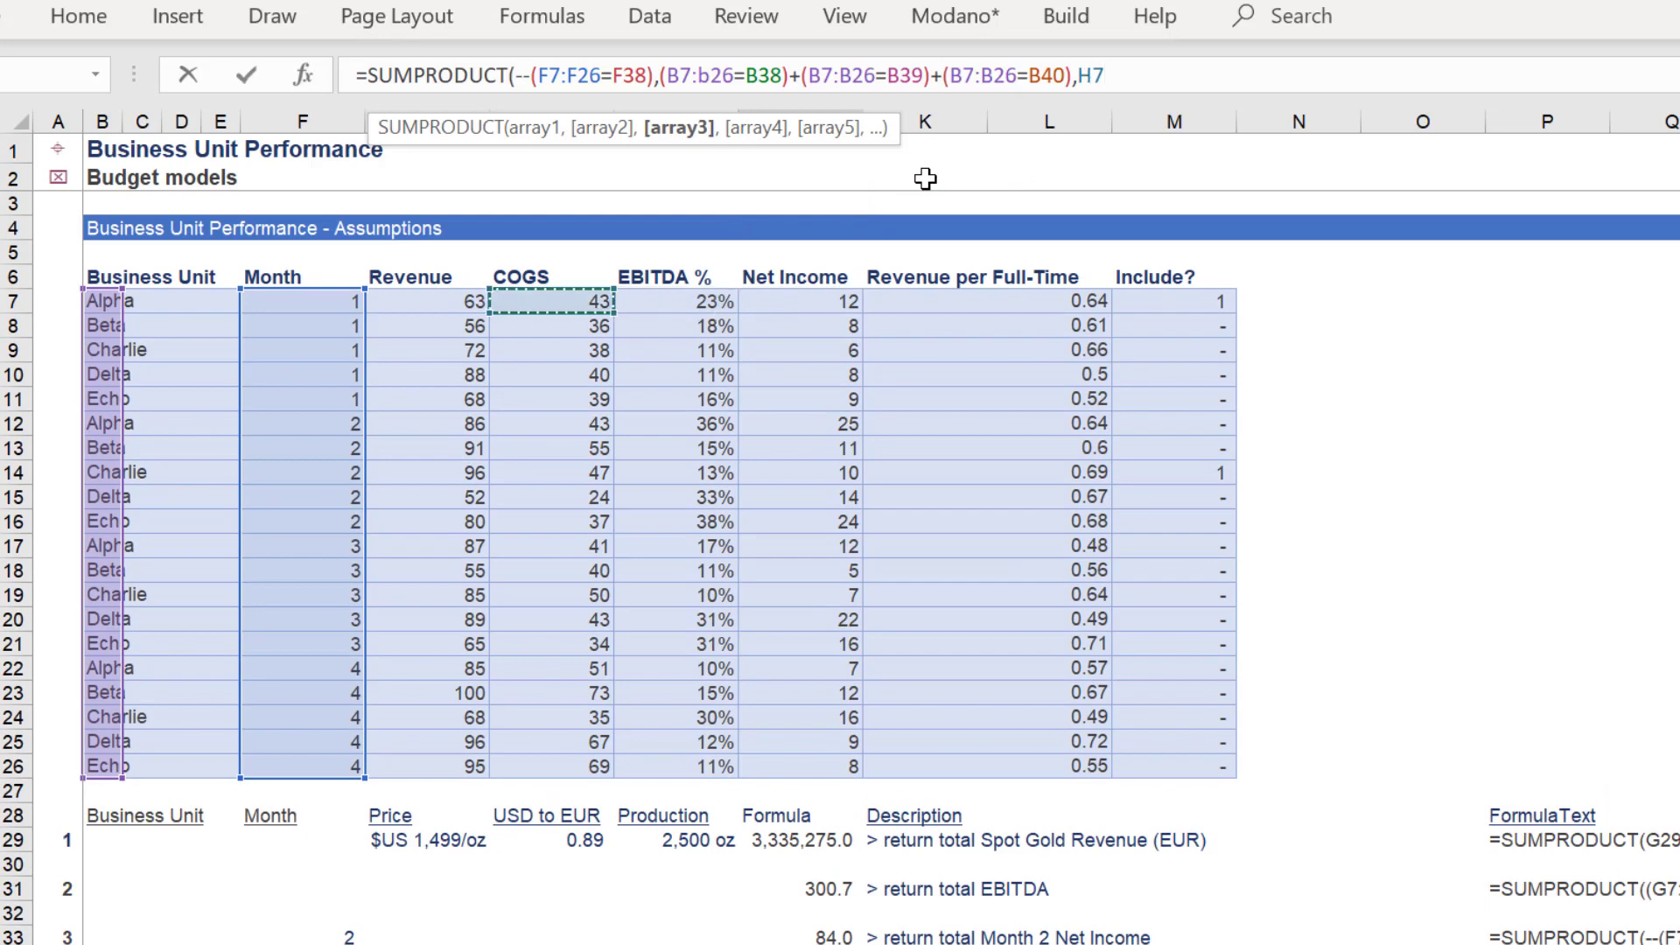
key(Left)
key(ctrl+shift+Down)
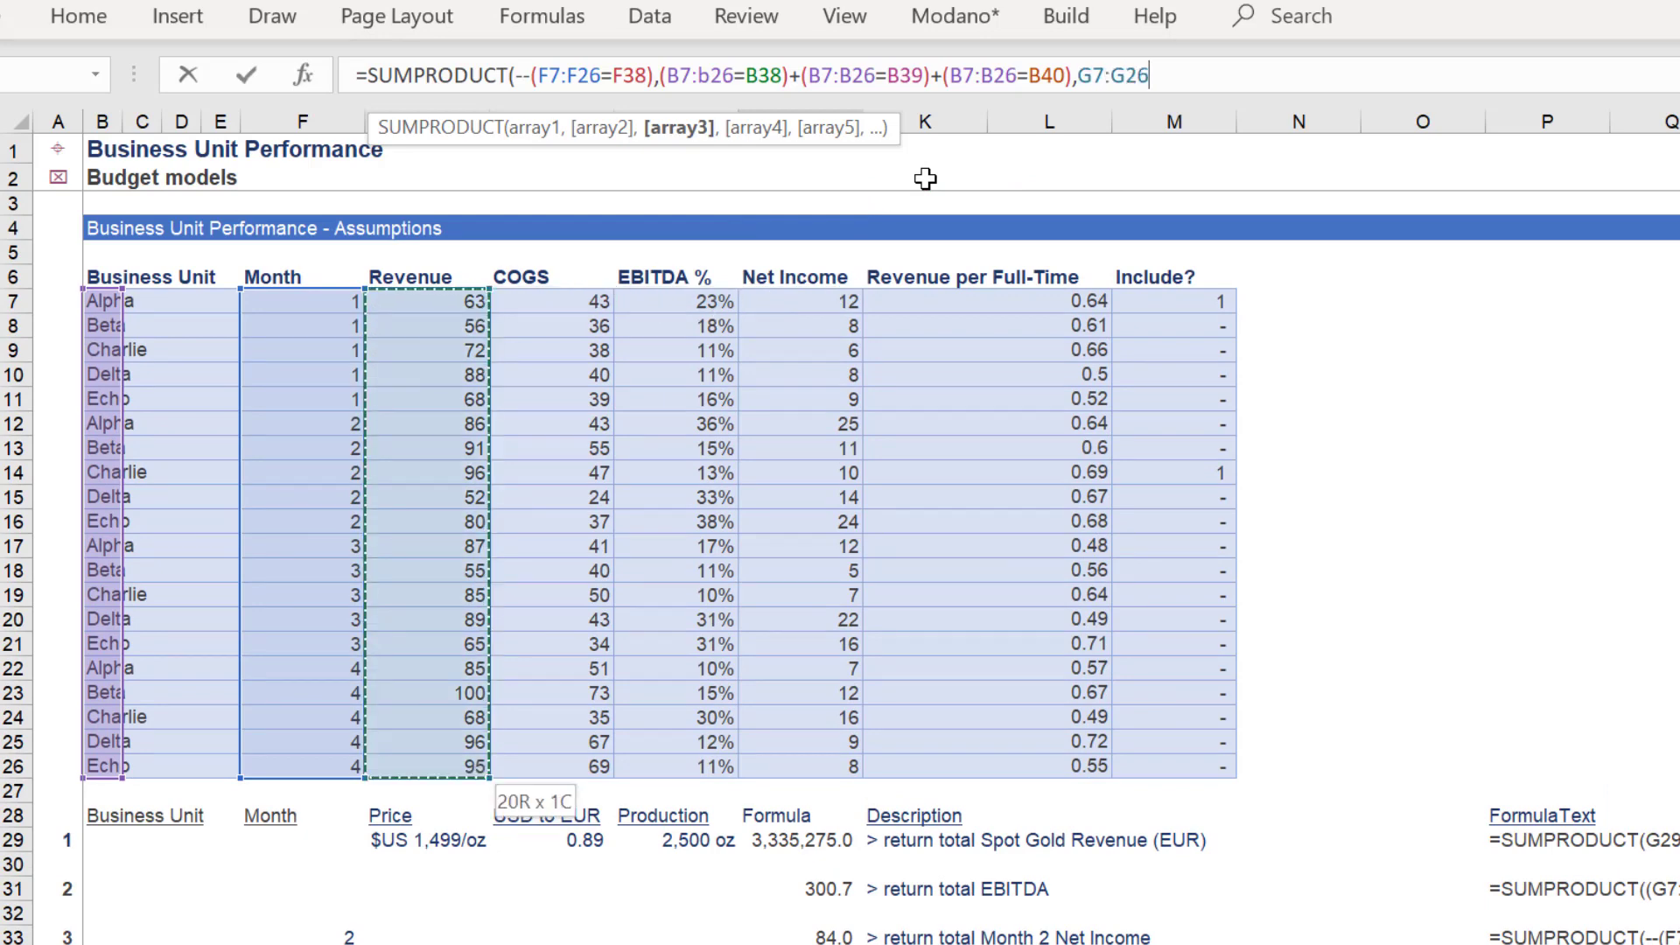
key(Return)
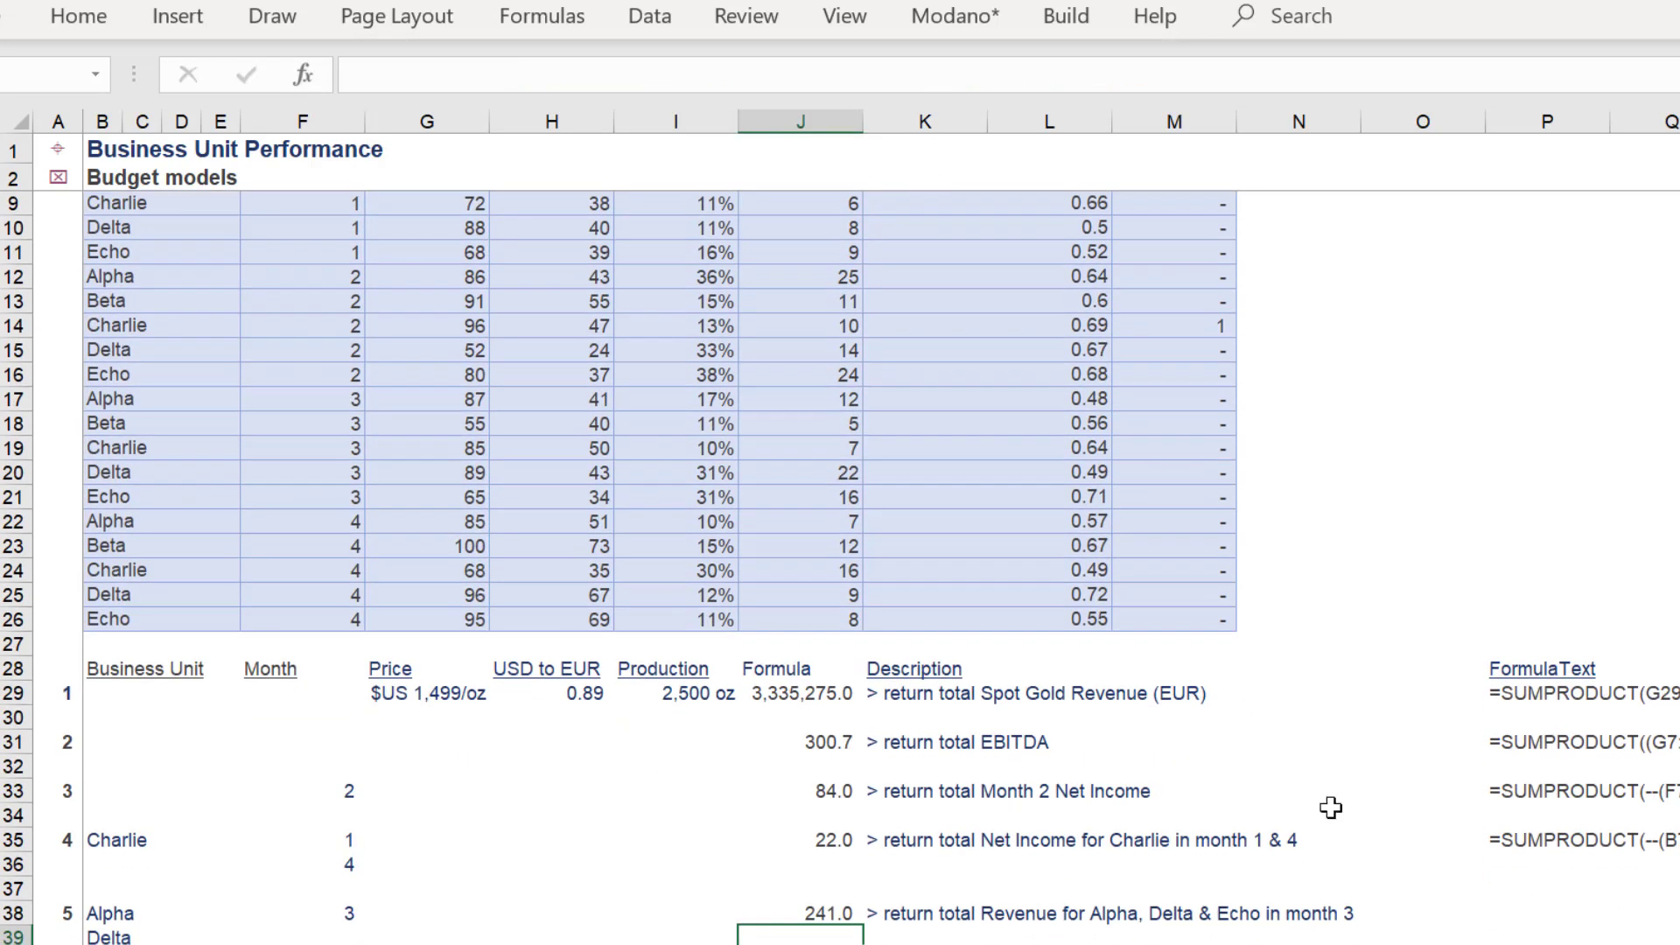
Copy P35's FORMULATEXT formula into P38 to show J38's formula beside 241.0
scroll(840, 568, down, 3)
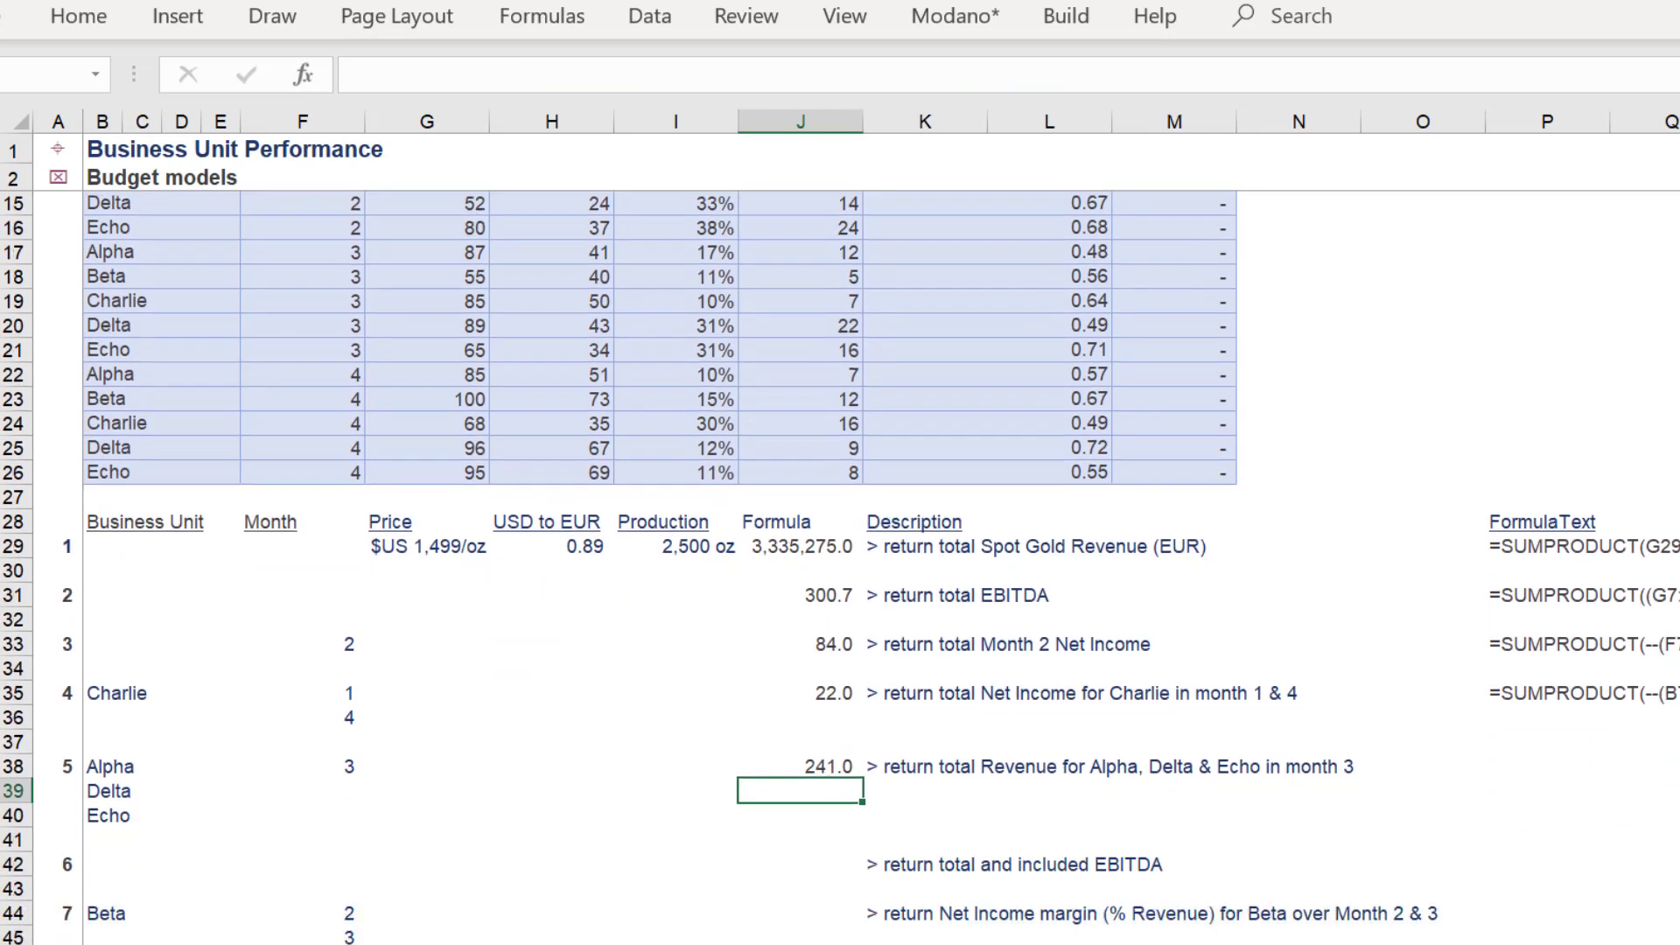
click(1495, 598)
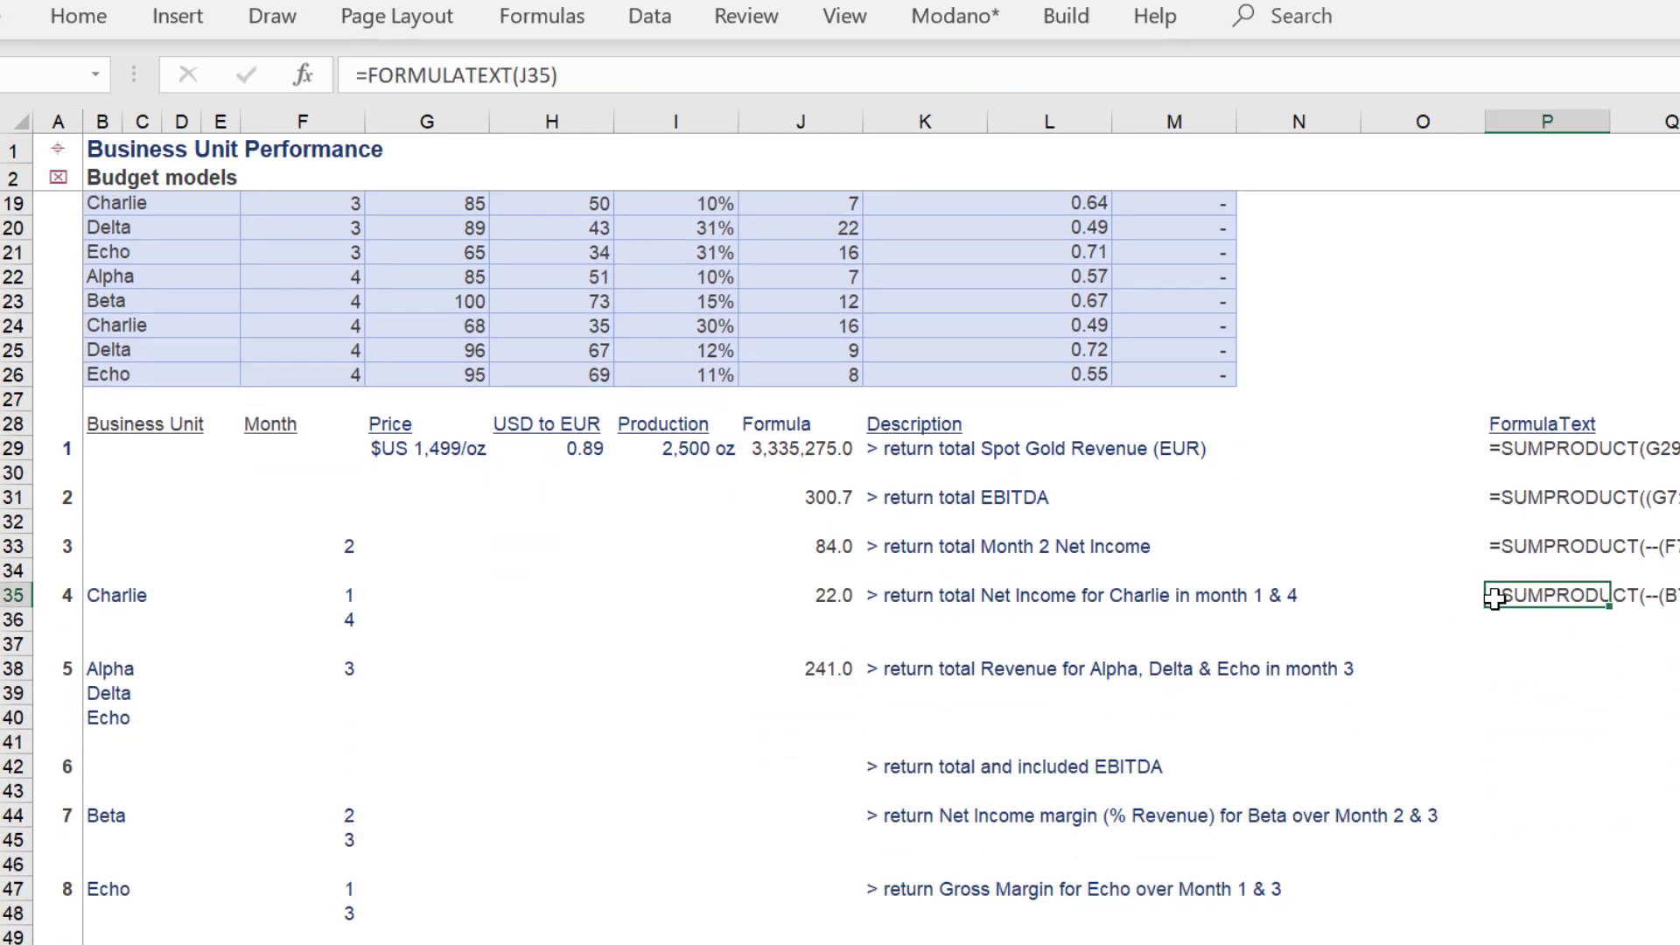
key(ctrl+c)
key(Down)
key(Down)
key(Down)
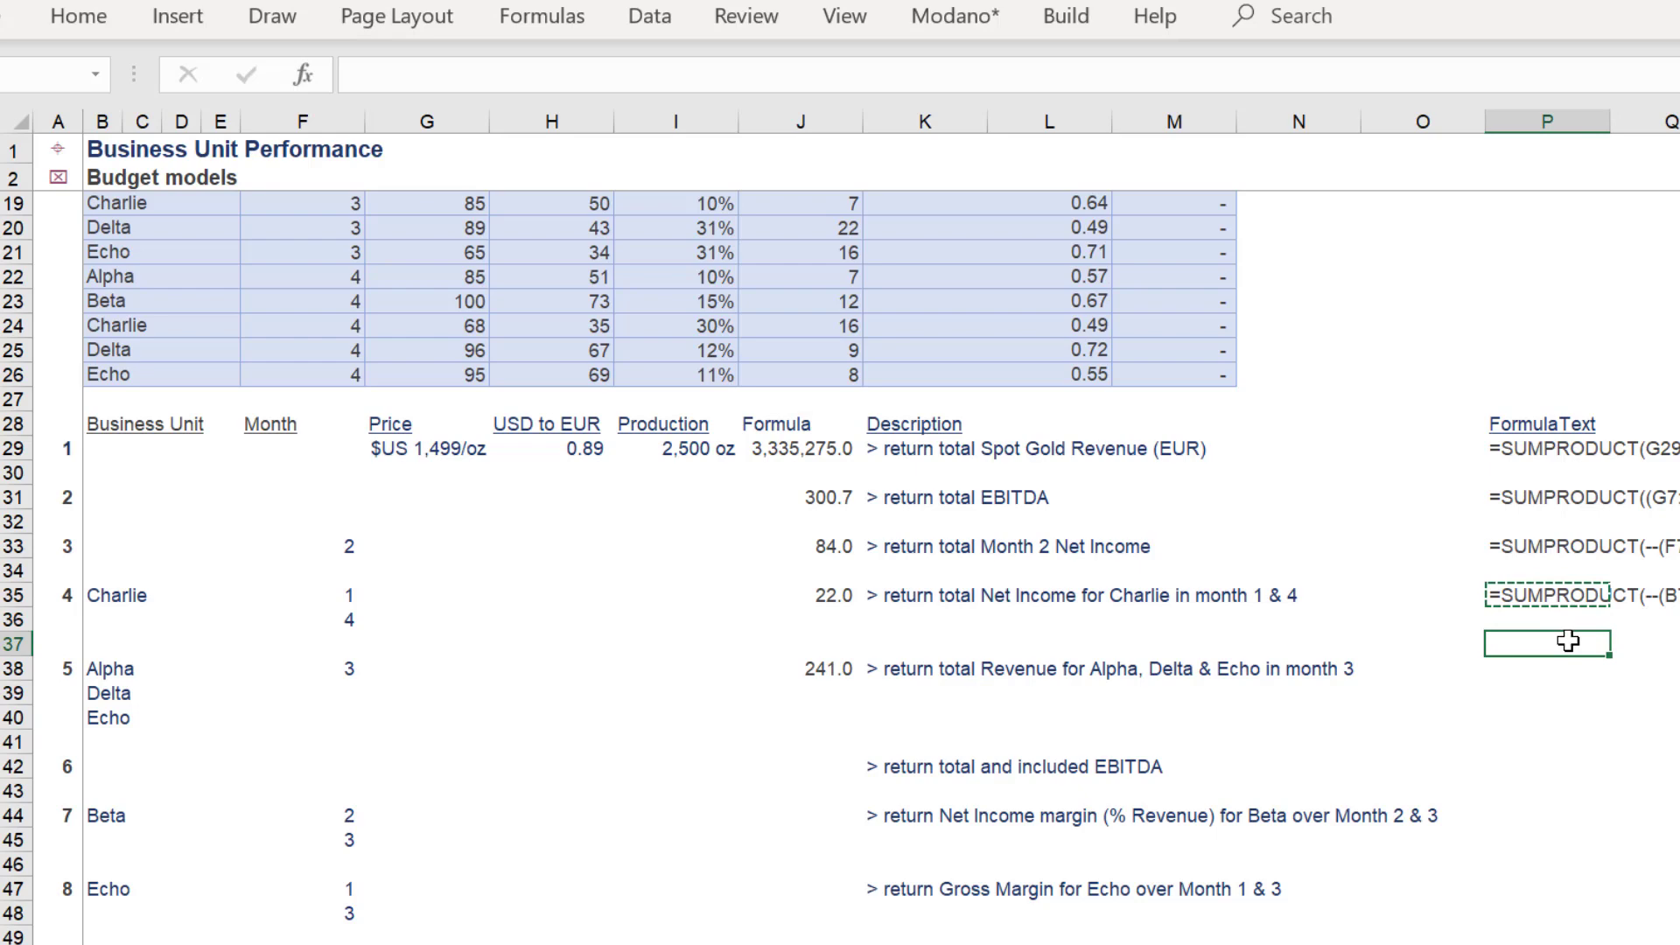
key(ctrl+v)
key(Left)
key(Left)
key(Left)
key(Left)
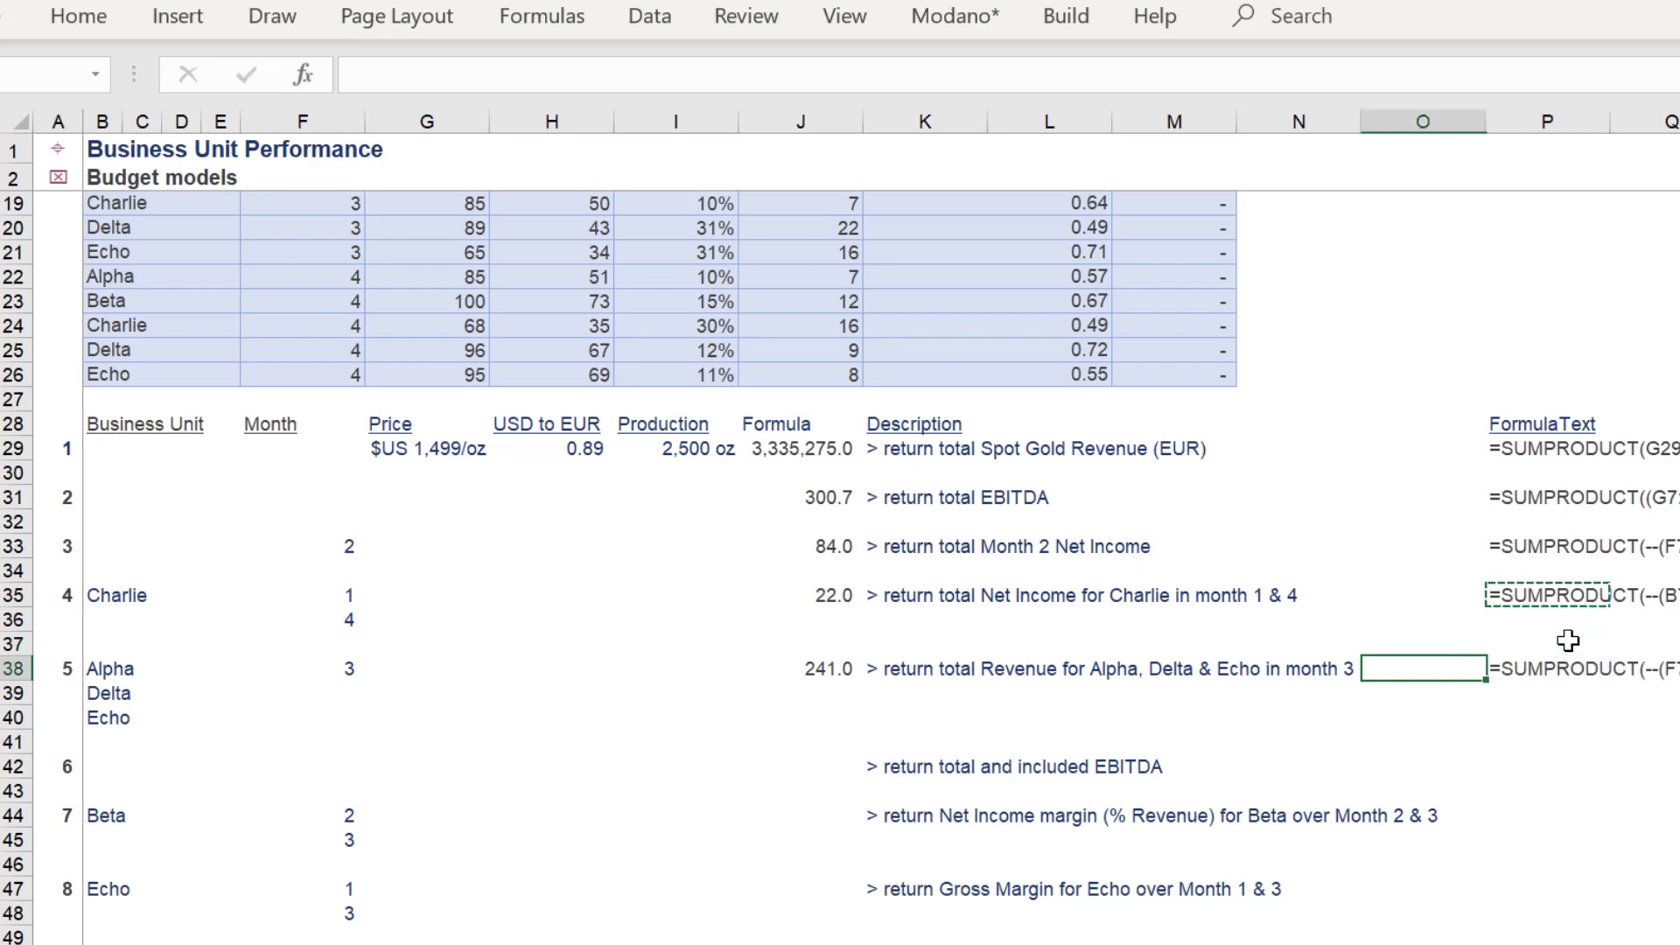
key(Left)
key(Left)
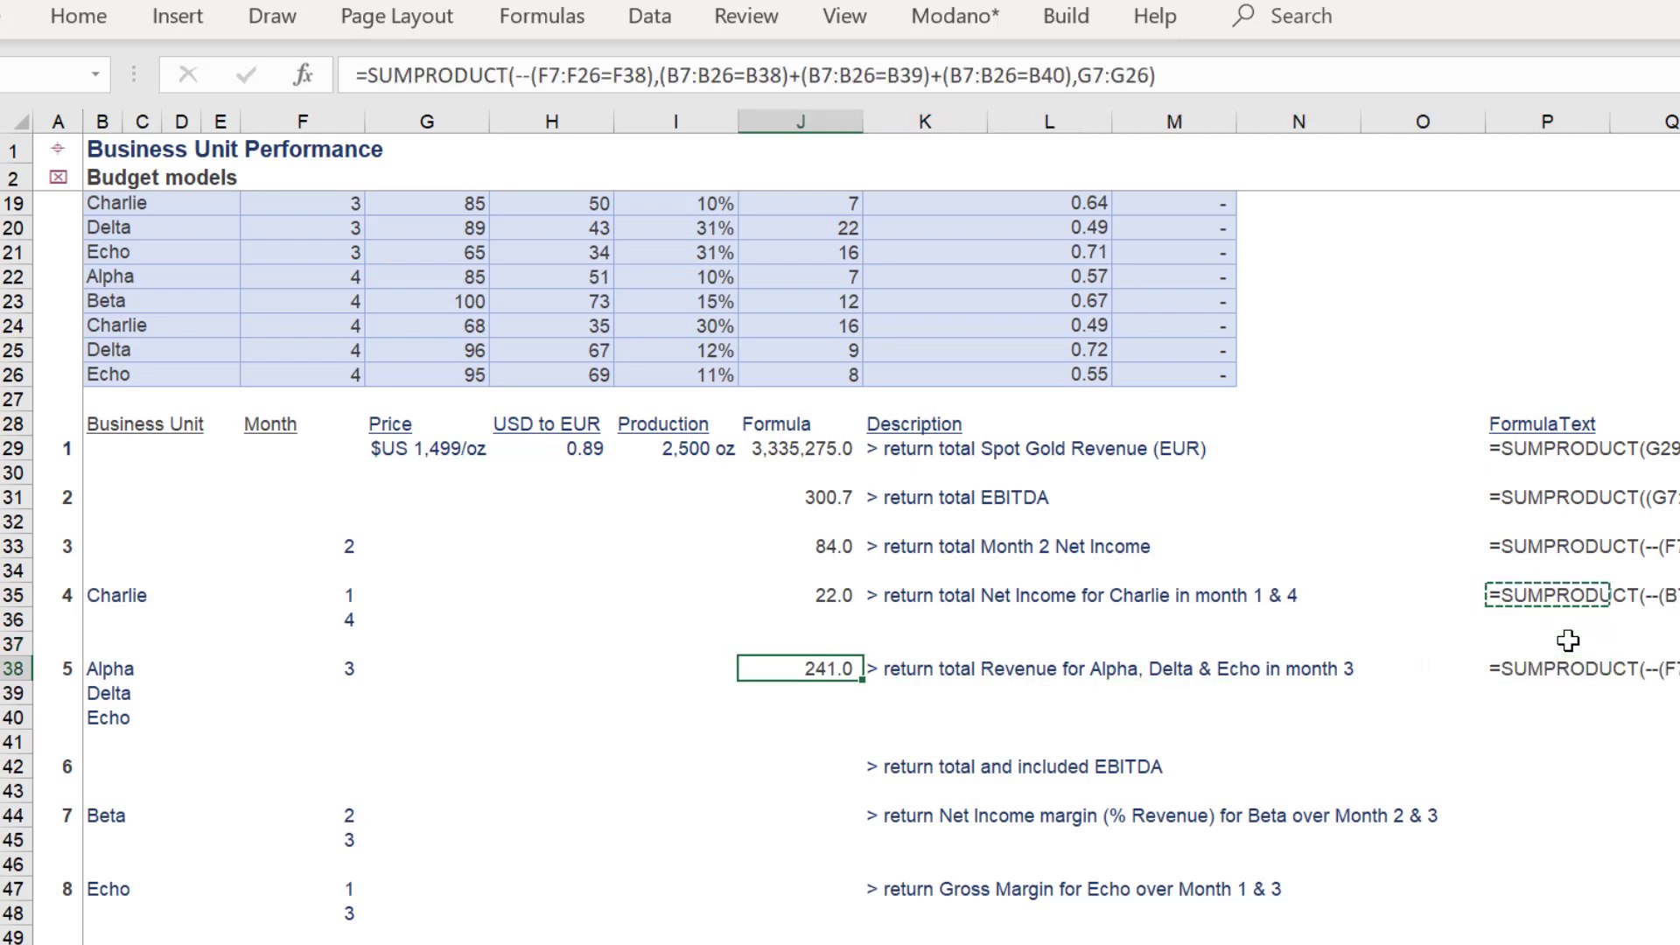
scroll(876, 525, right, 3)
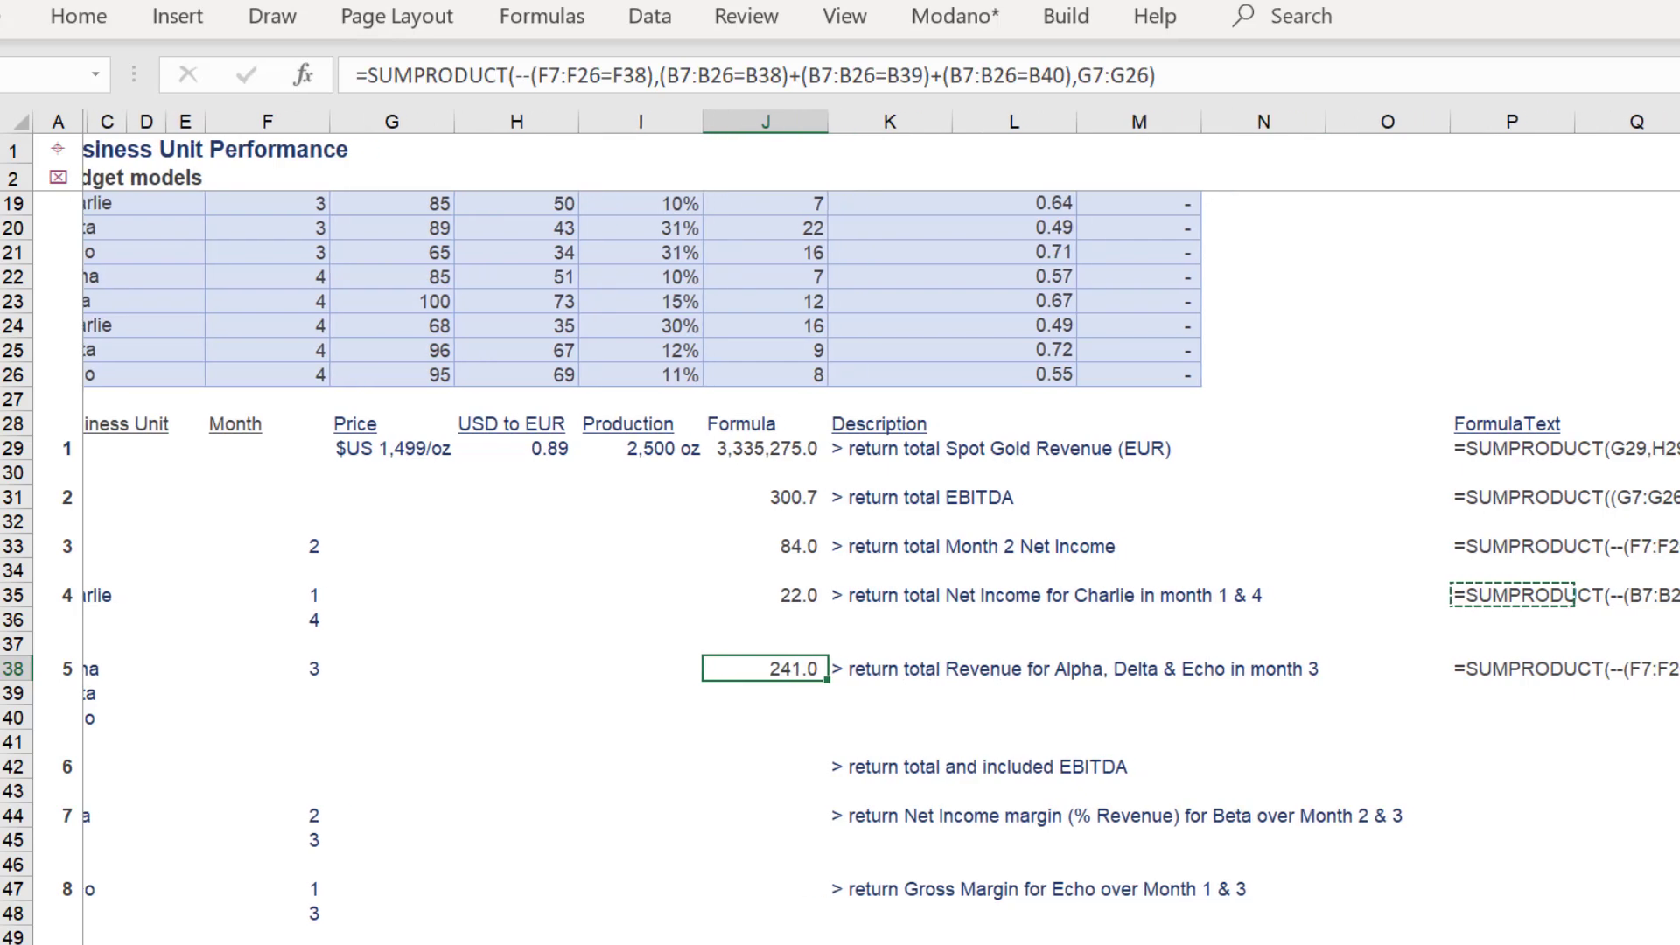
scroll(875, 525, right, 1)
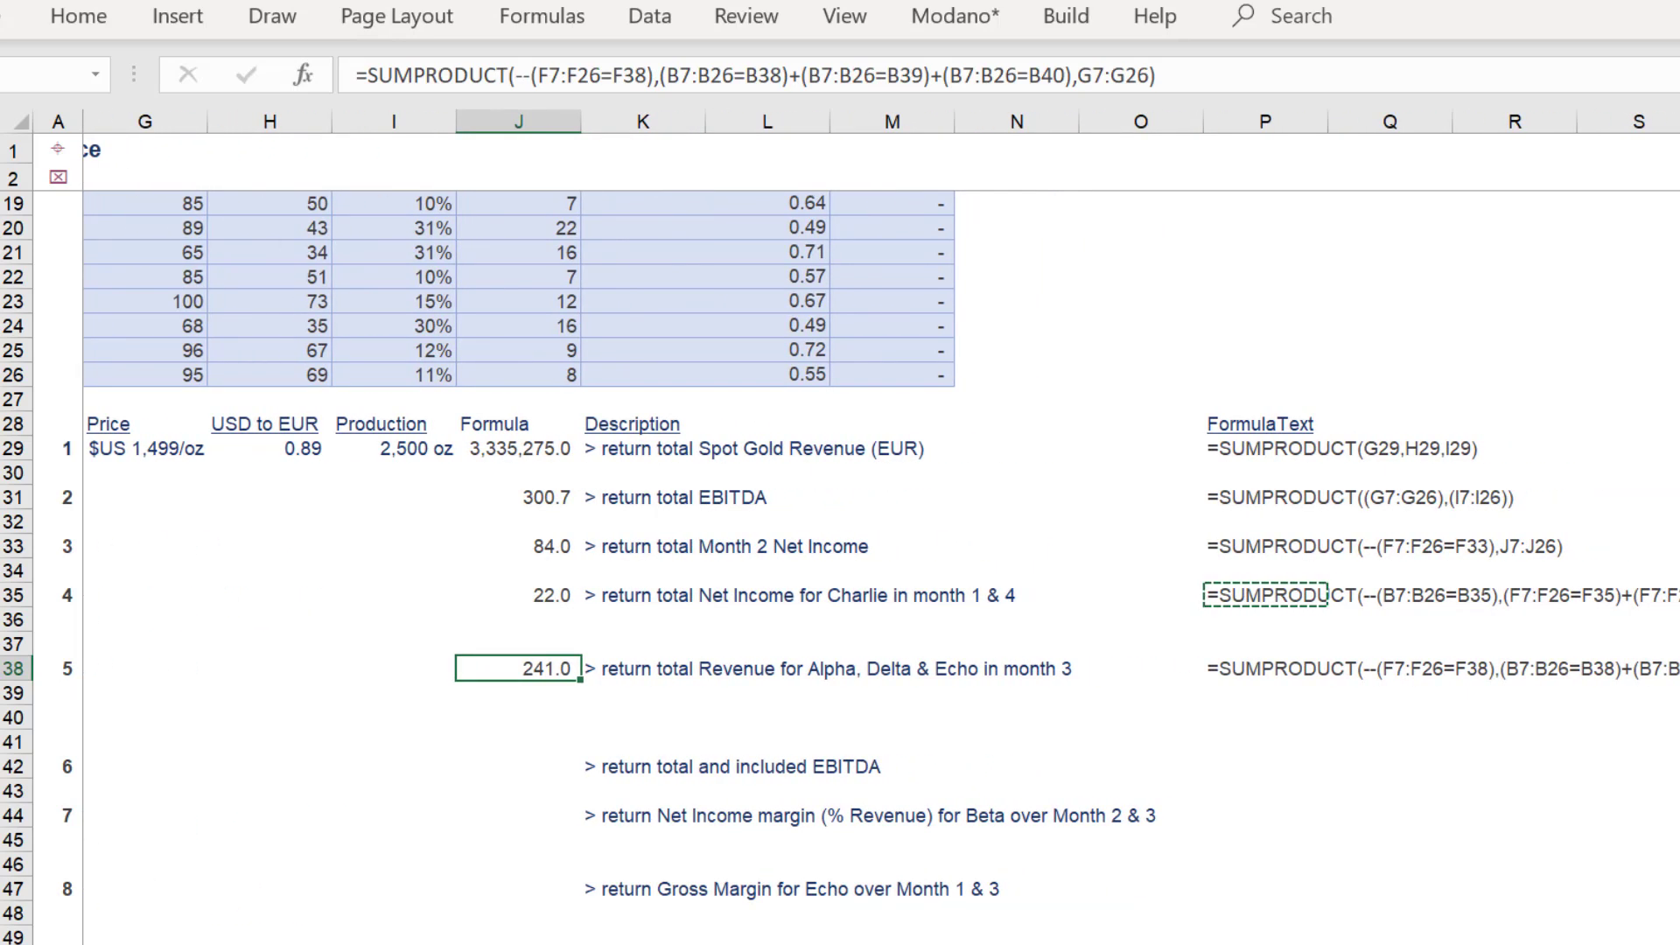
click(1370, 81)
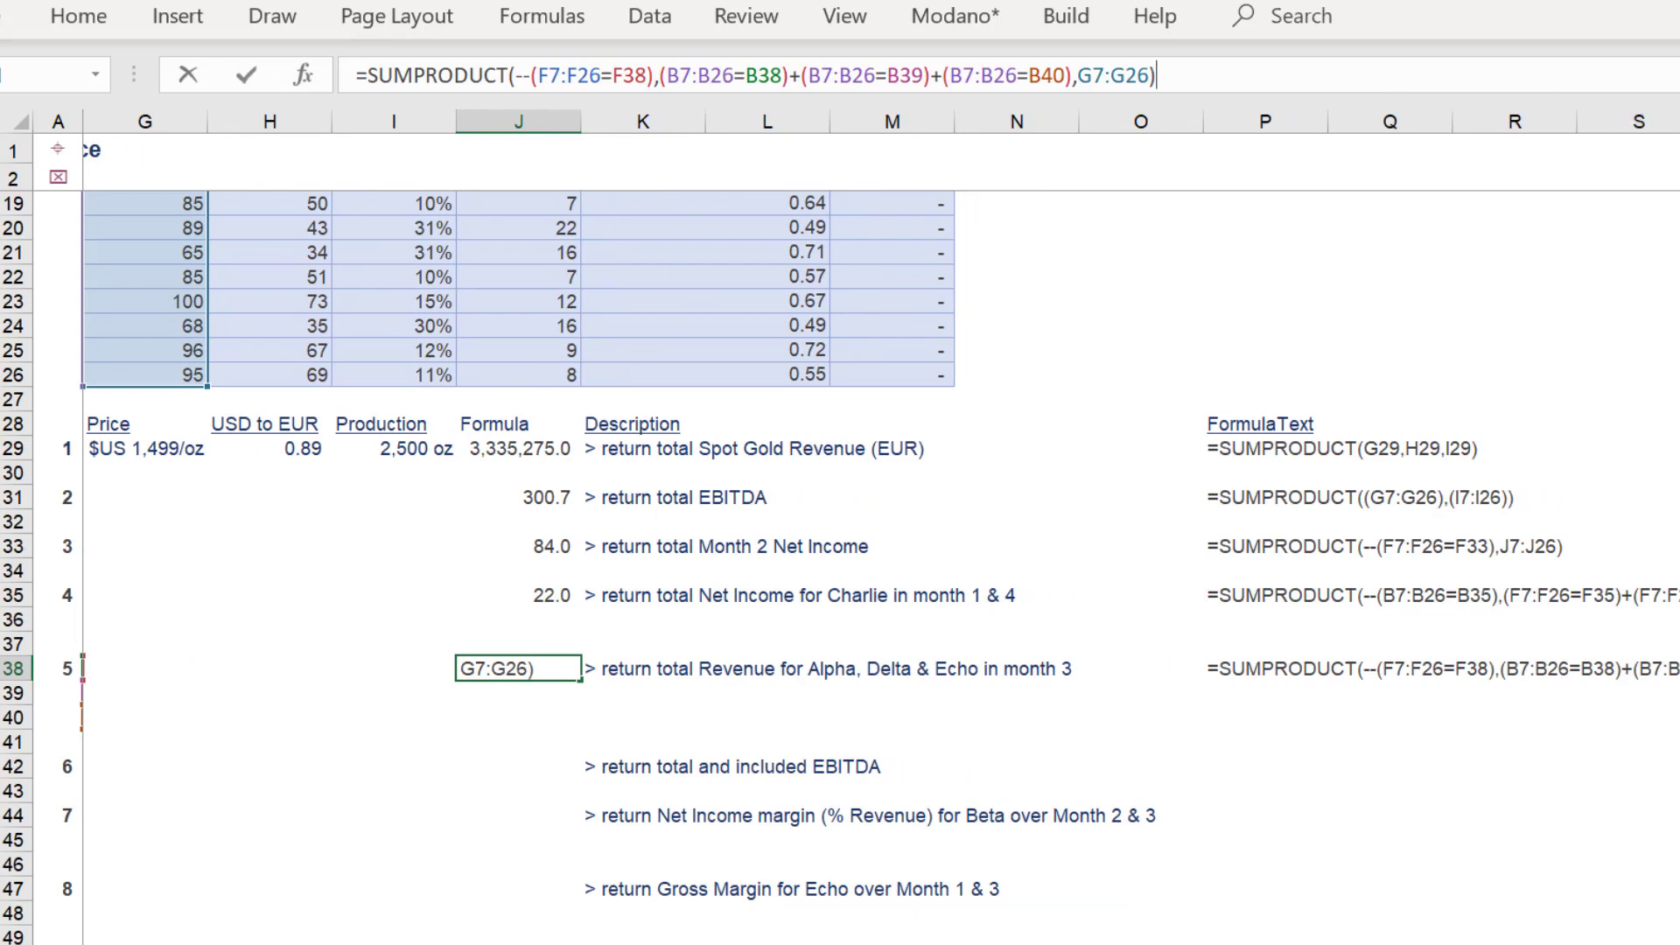
scroll(1156, 105, up, 5)
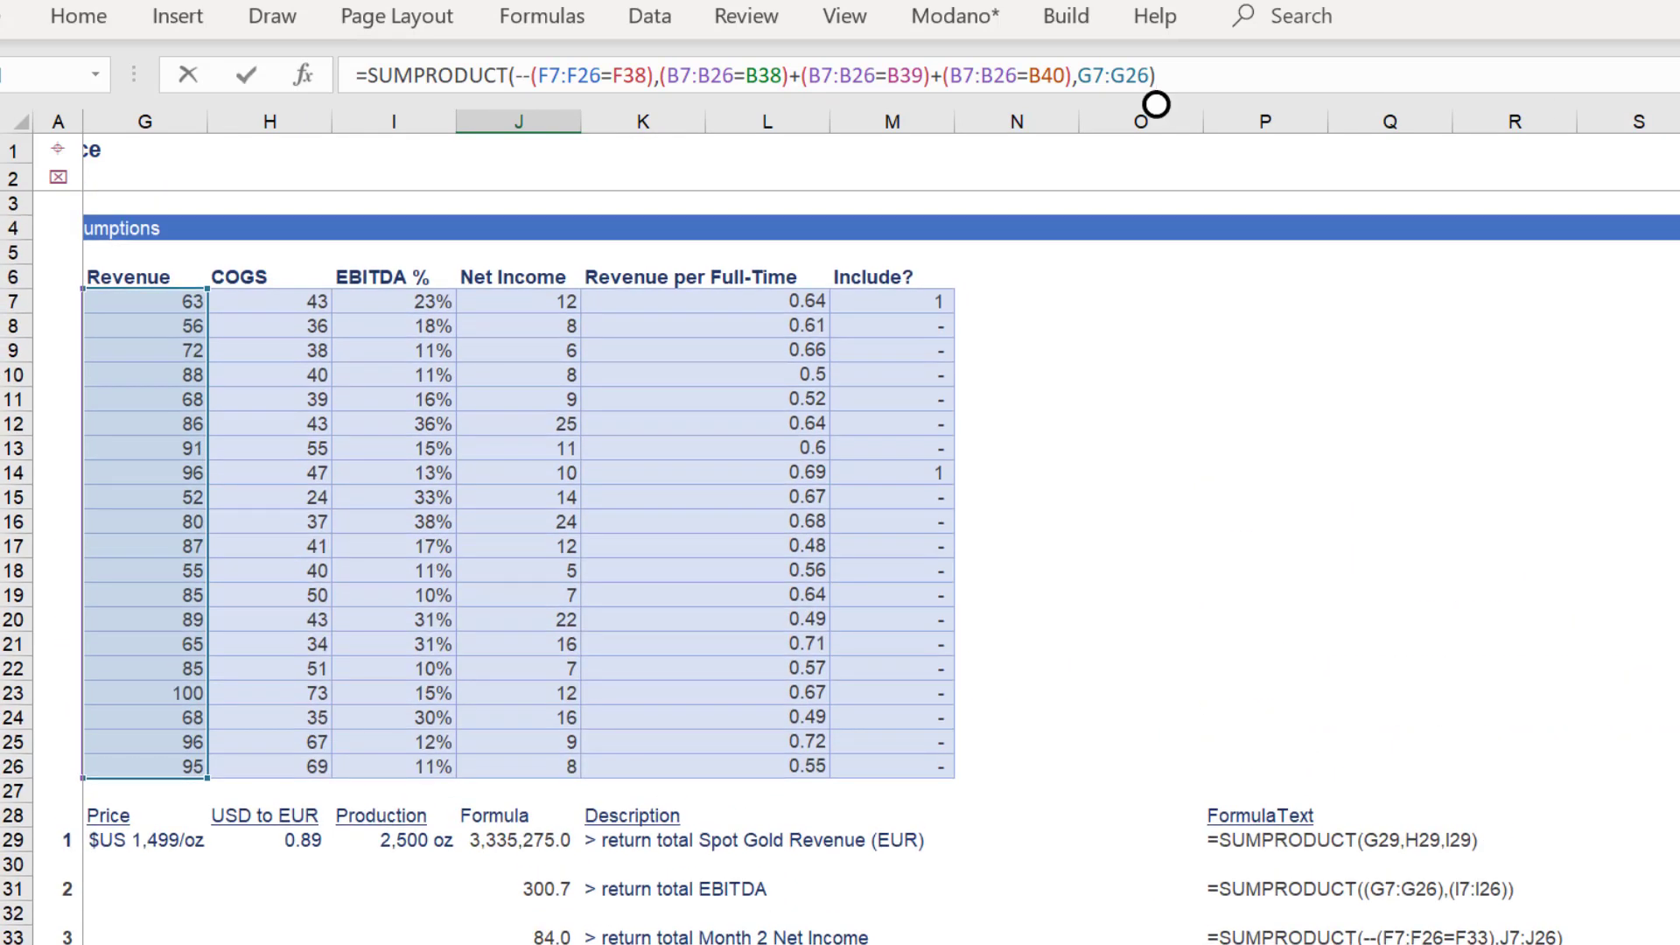
scroll(1156, 104, left, 3)
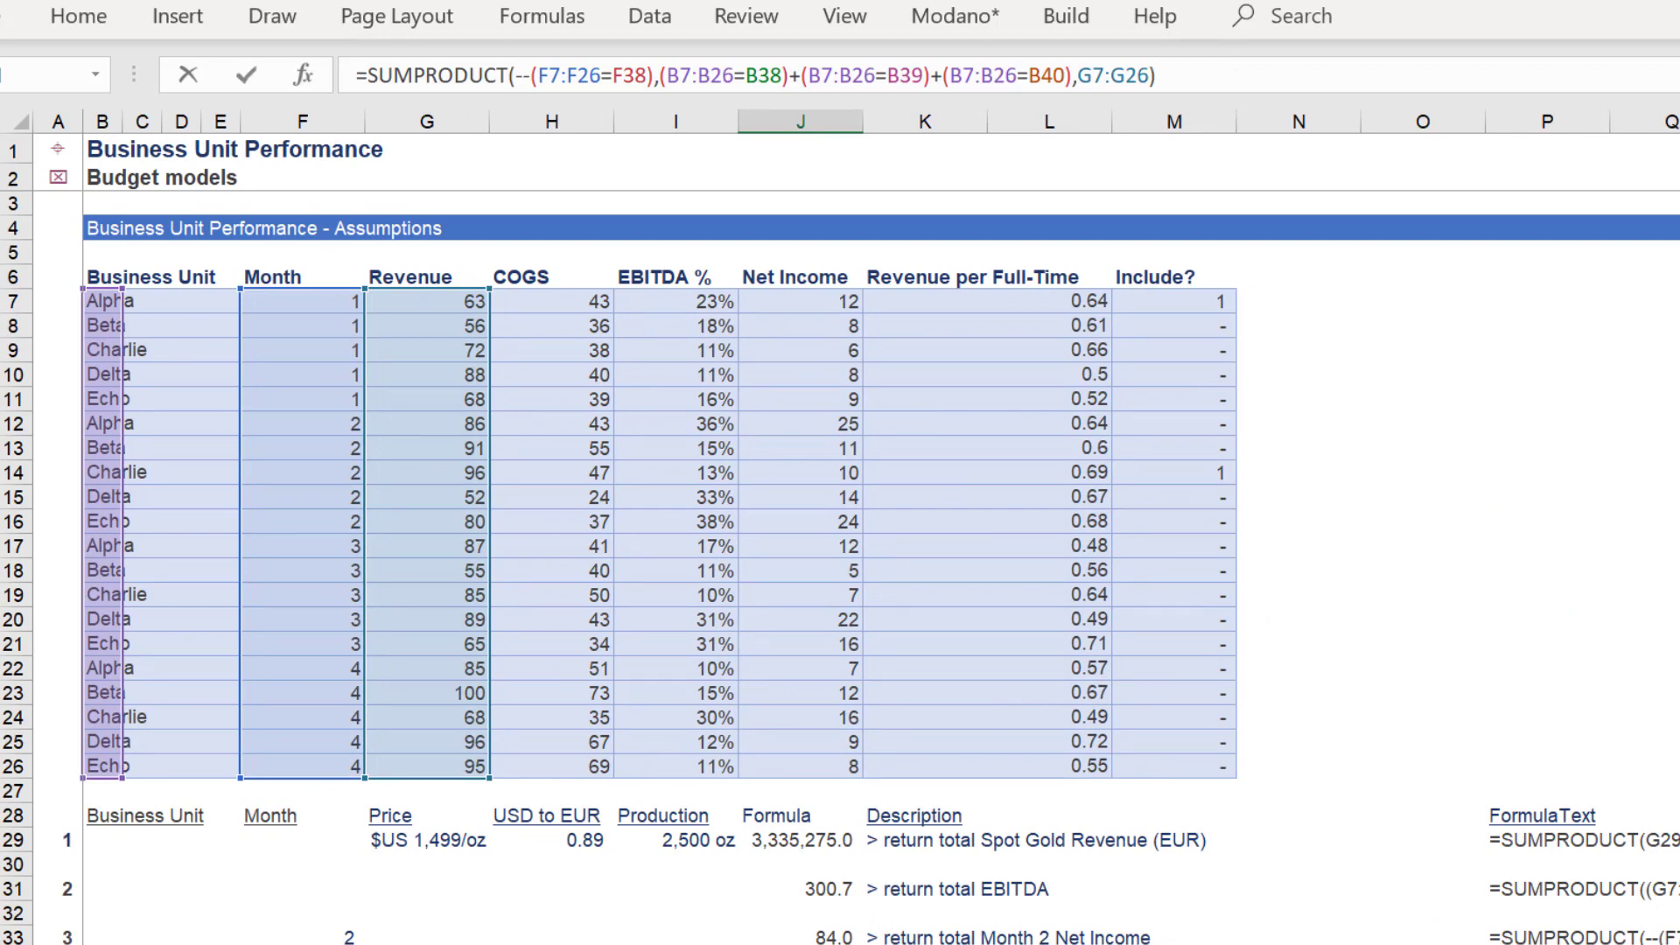
key(ctrl+Return)
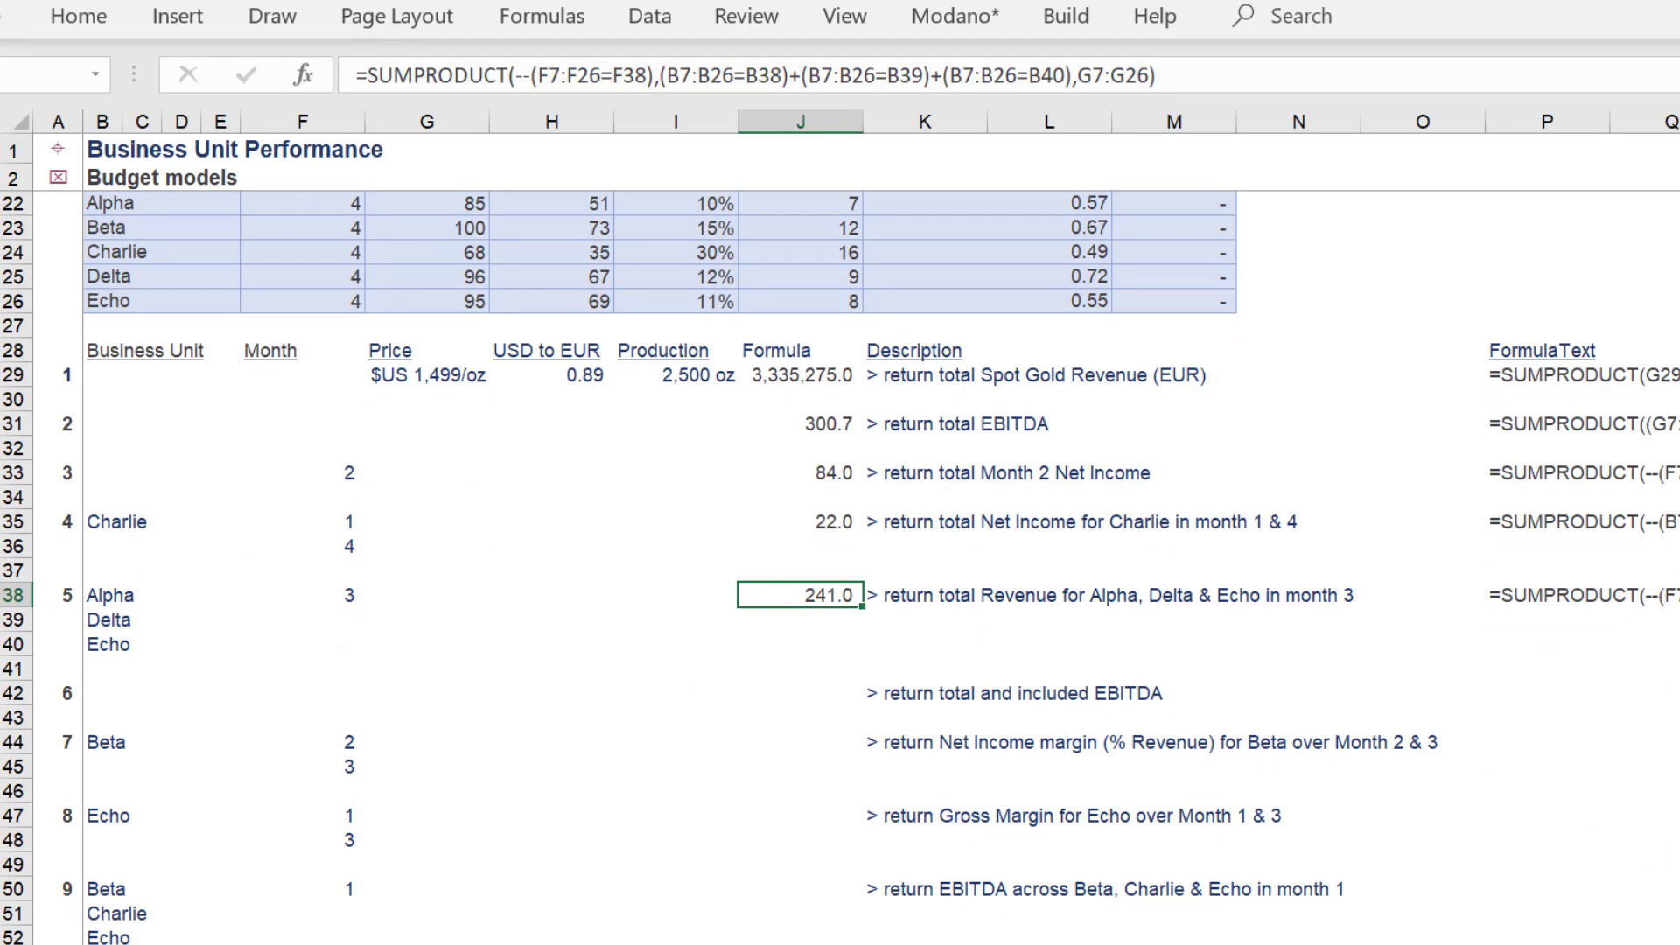
scroll(840, 567, down, 2)
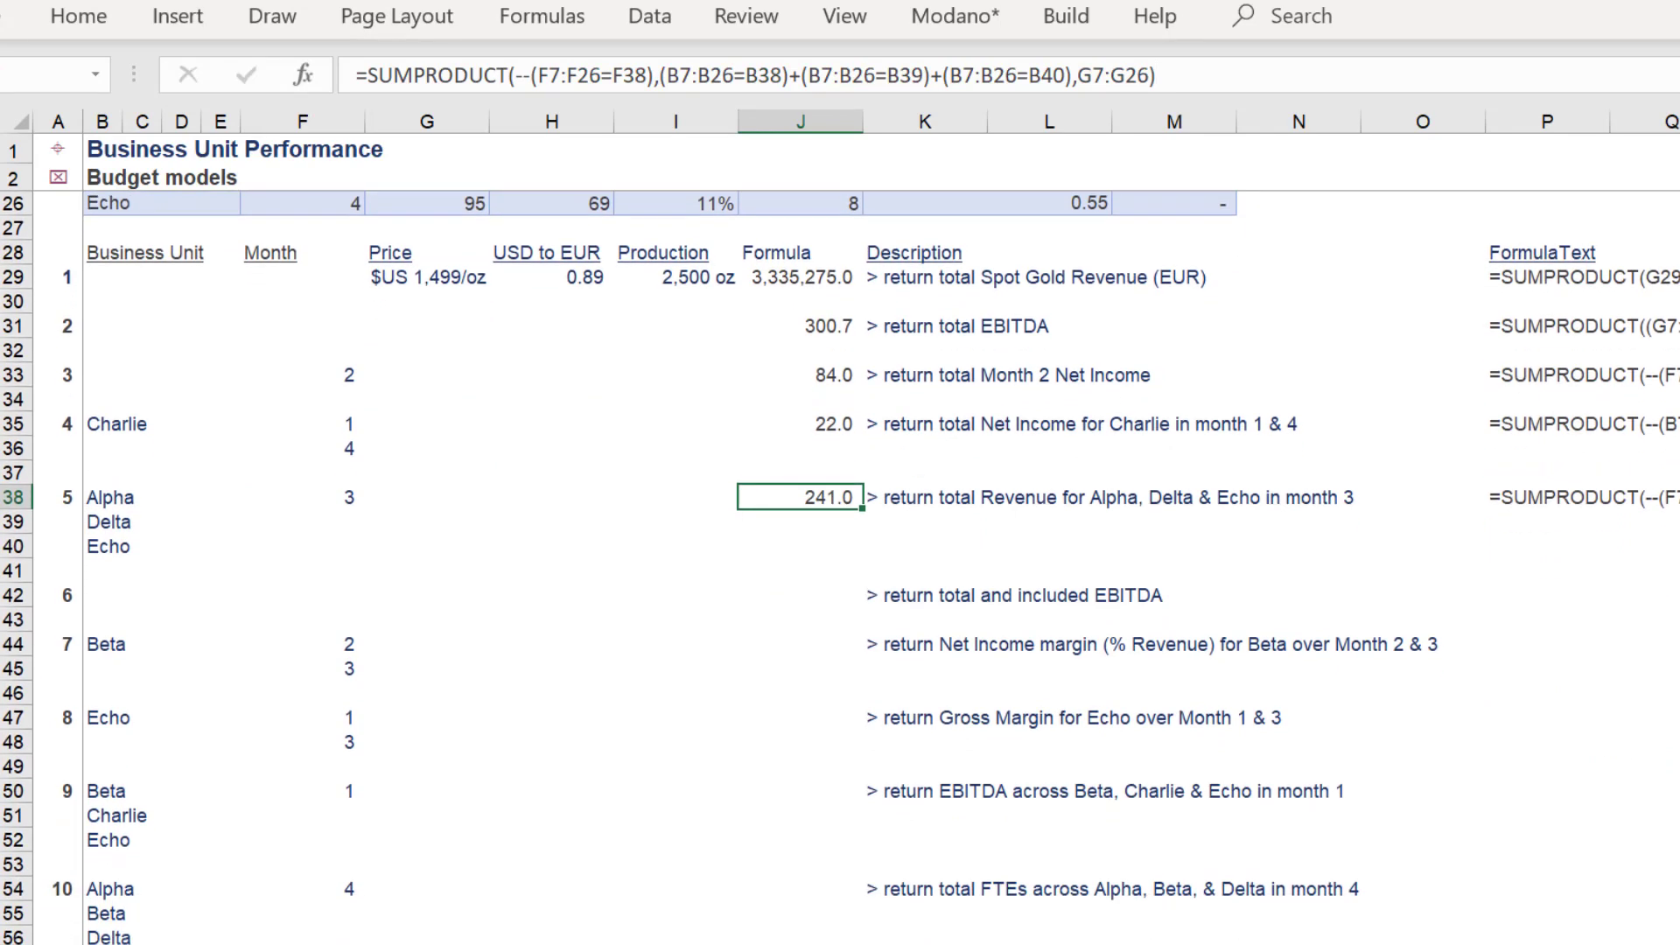